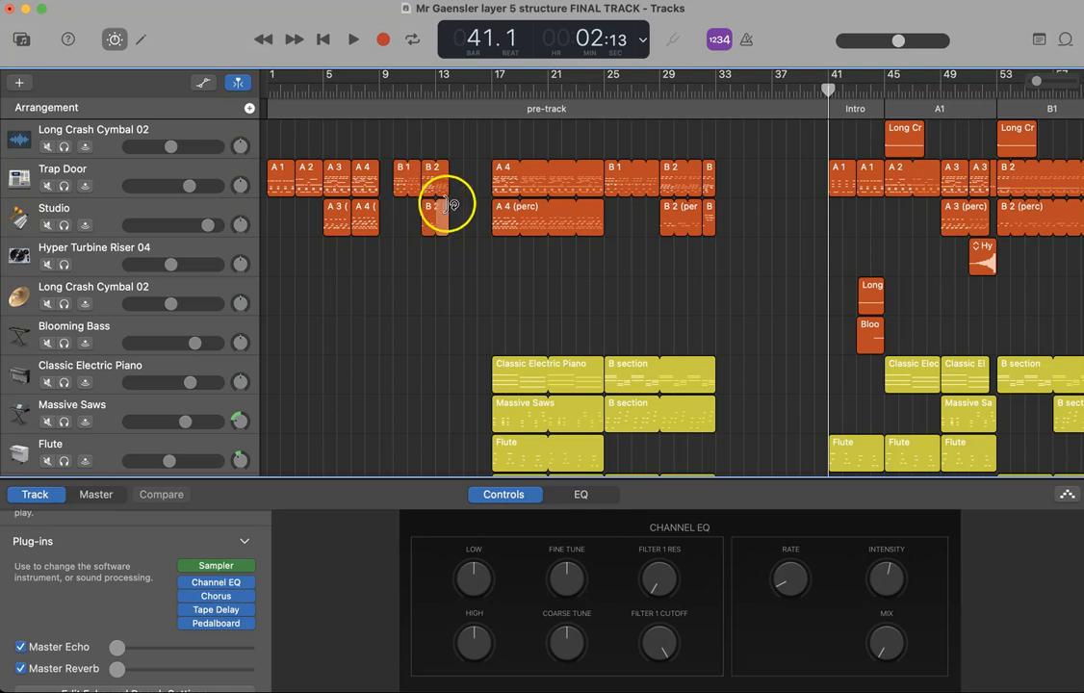
Look through the finished track's regions on every track, from the crash cymbal down to the Master Track
{"action": "scroll", "coordinate": [823, 229], "scroll_direction": "down", "scroll_amount": 3}
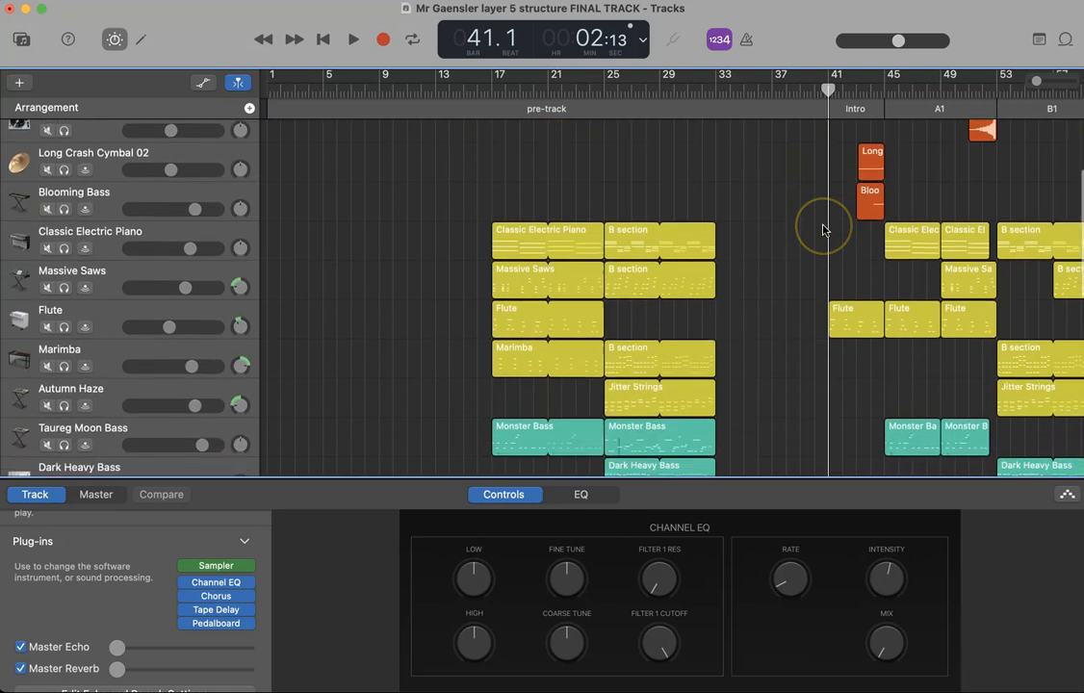
{"action": "scroll", "coordinate": [823, 231], "scroll_direction": "right", "scroll_amount": 5}
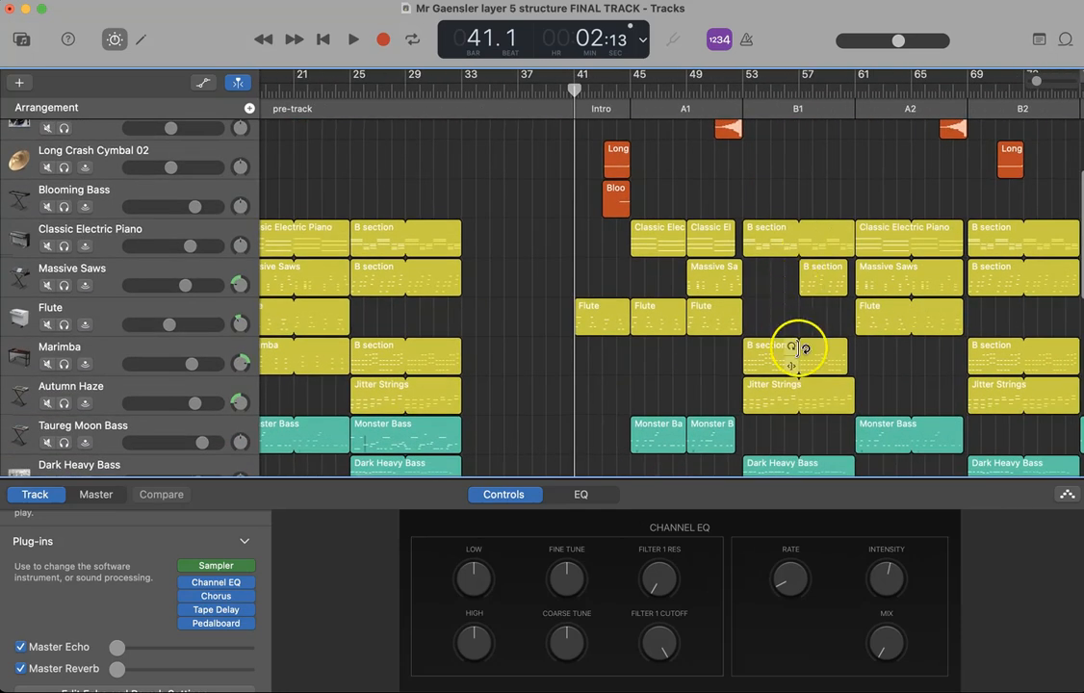
{"action": "scroll", "coordinate": [829, 379], "scroll_direction": "down", "scroll_amount": 1}
{"action": "scroll", "coordinate": [829, 378], "scroll_direction": "down", "scroll_amount": 4}
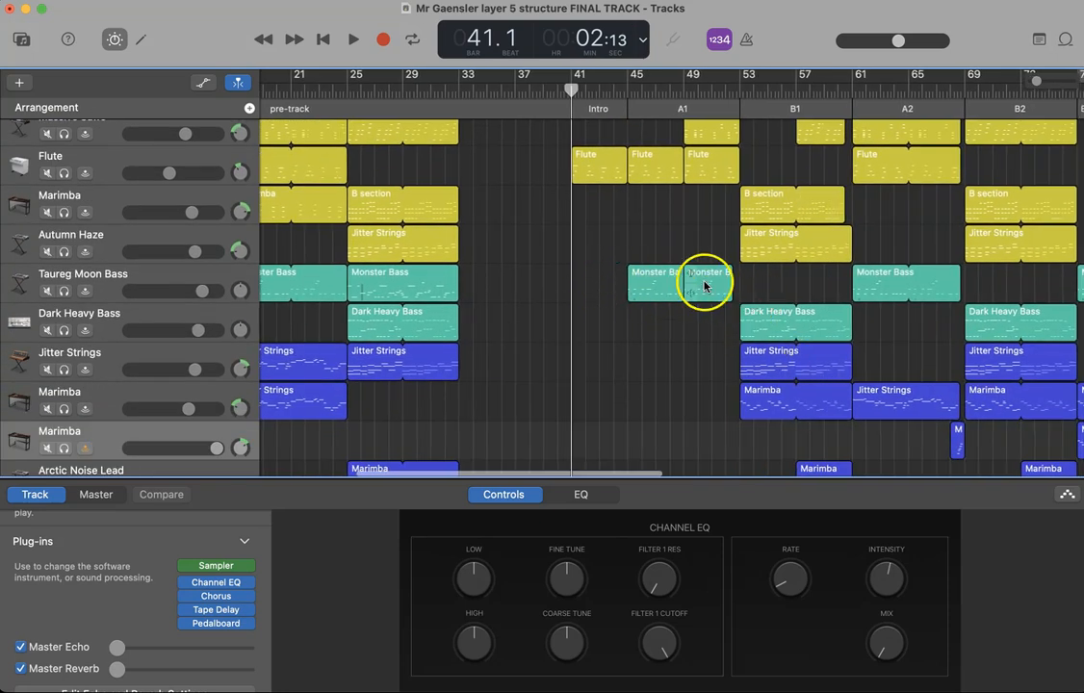
{"action": "scroll", "coordinate": [778, 323], "scroll_direction": "down", "scroll_amount": 2}
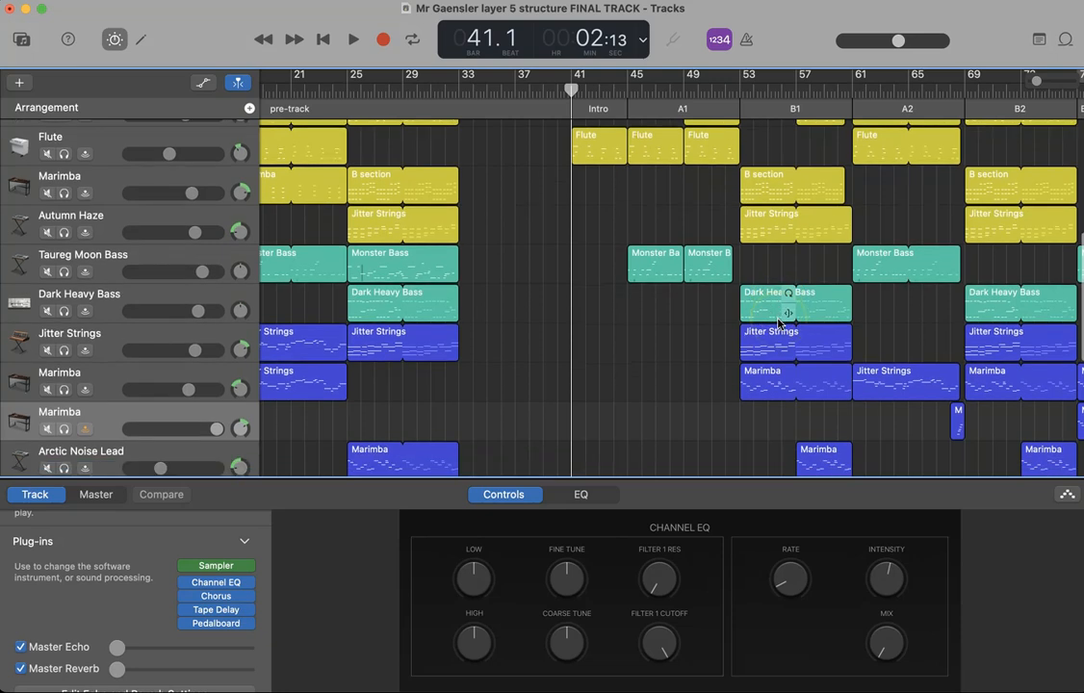
{"action": "scroll", "coordinate": [778, 323], "scroll_direction": "down", "scroll_amount": 3}
{"action": "left_click", "coordinate": [747, 220]}
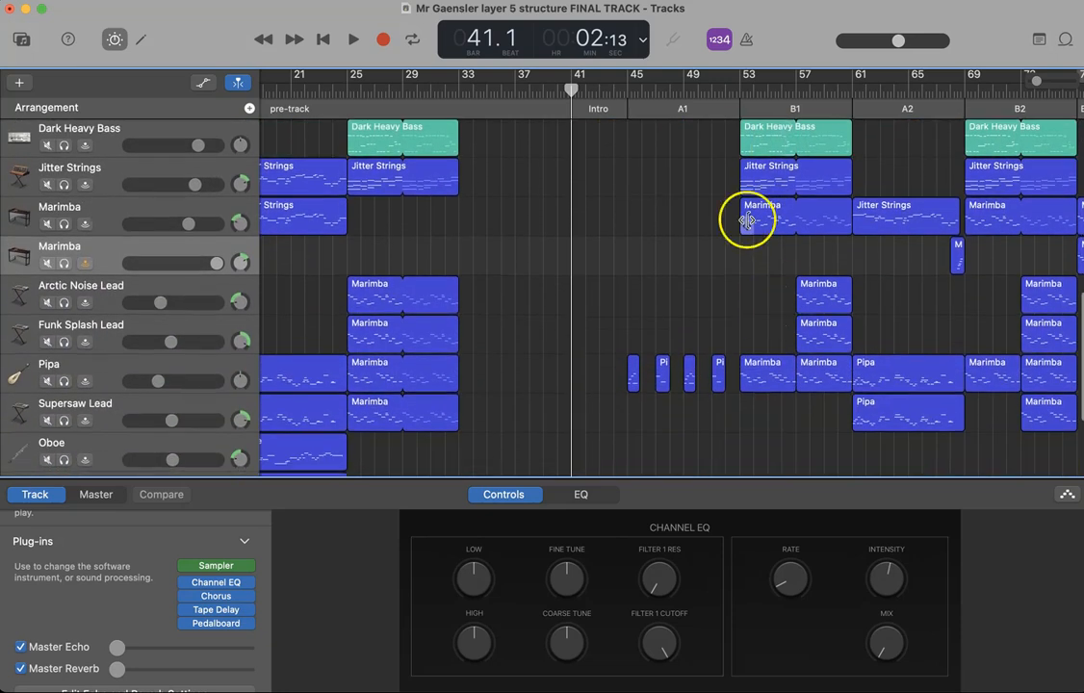
{"action": "scroll", "coordinate": [835, 346], "scroll_direction": "down", "scroll_amount": 5}
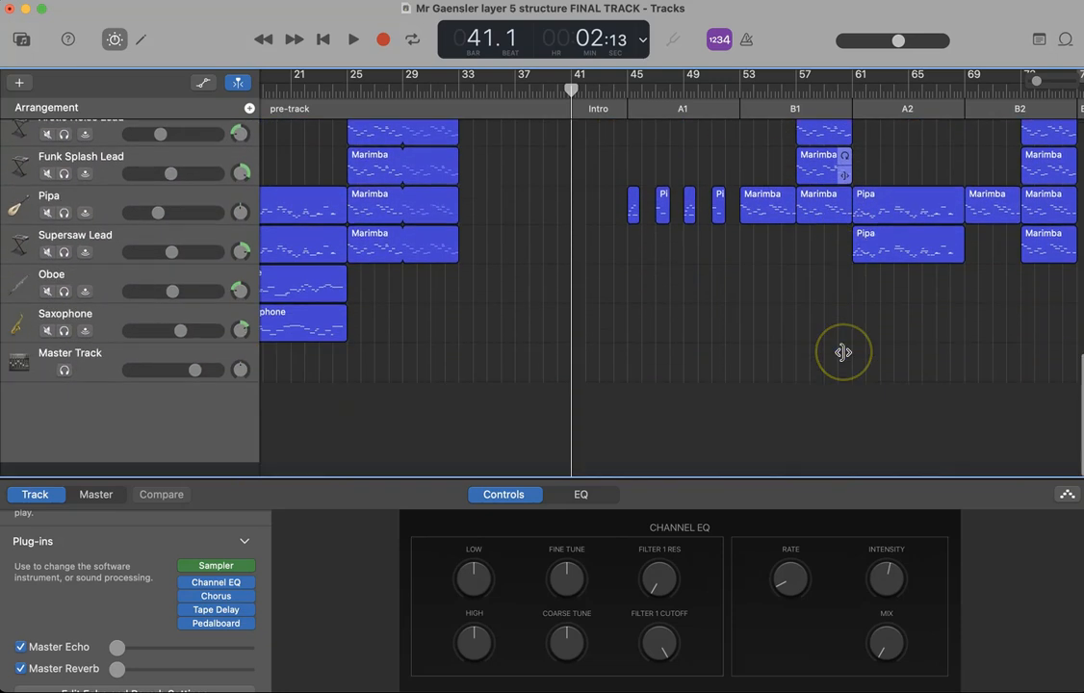
{"action": "scroll", "coordinate": [845, 353], "scroll_direction": "up", "scroll_amount": 5}
{"action": "scroll", "coordinate": [843, 353], "scroll_direction": "up", "scroll_amount": 8}
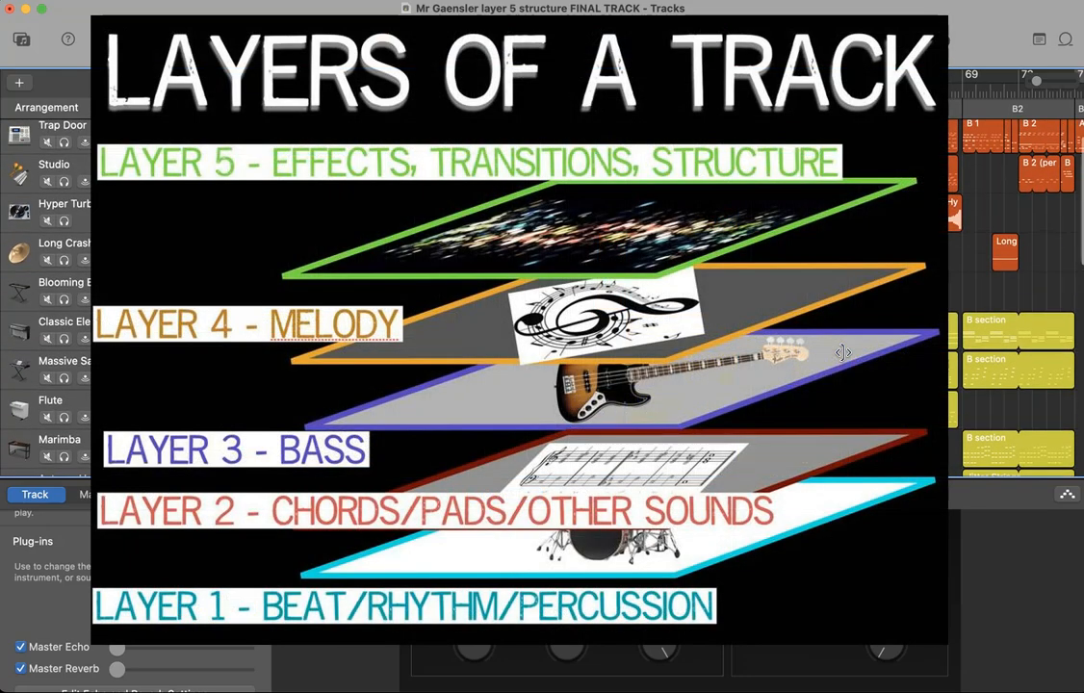
Hide the Smart Controls pane to leave more room for the tracks area
{"action": "scroll", "coordinate": [844, 353], "scroll_direction": "up", "scroll_amount": 2}
{"action": "scroll", "coordinate": [806, 247], "scroll_direction": "right", "scroll_amount": 2}
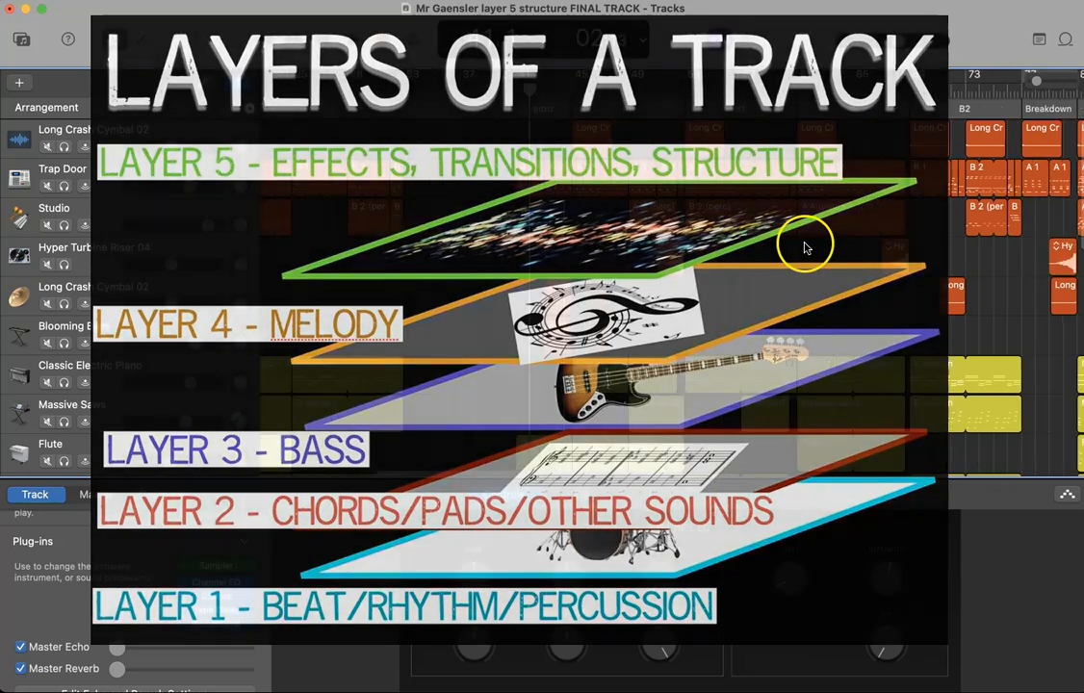
{"action": "scroll", "coordinate": [805, 248], "scroll_direction": "right", "scroll_amount": 2}
{"action": "key", "text": "b"}
{"action": "scroll", "coordinate": [739, 344], "scroll_direction": "down", "scroll_amount": 1}
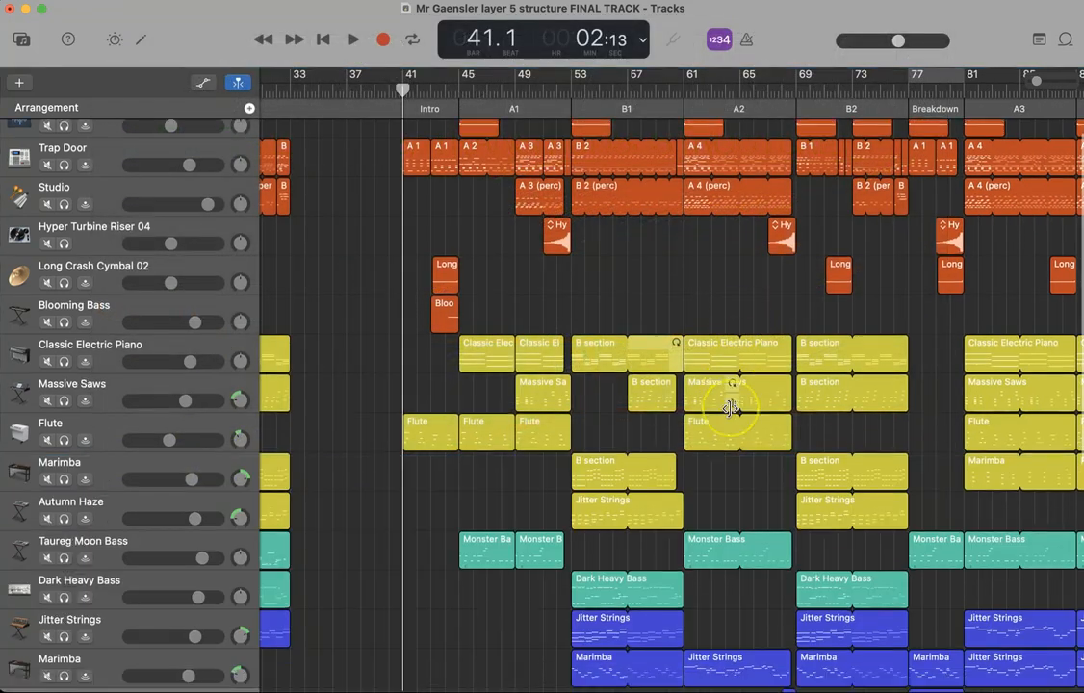
Examine how the layers are distributed across the arranged sections from Intro to Outro on all tracks
{"action": "scroll", "coordinate": [731, 408], "scroll_direction": "right", "scroll_amount": 5}
{"action": "scroll", "coordinate": [731, 408], "scroll_direction": "down", "scroll_amount": 8}
{"action": "scroll", "coordinate": [731, 408], "scroll_direction": "right", "scroll_amount": 4}
{"action": "scroll", "coordinate": [731, 408], "scroll_direction": "up", "scroll_amount": 5}
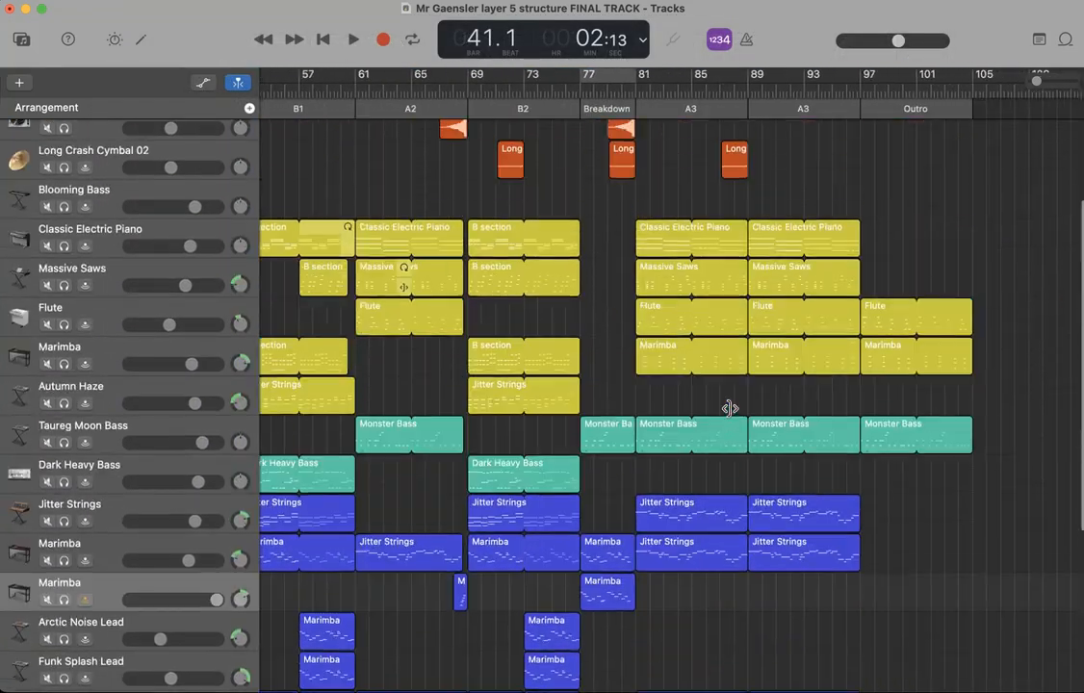
{"action": "scroll", "coordinate": [730, 408], "scroll_direction": "left", "scroll_amount": 6}
{"action": "scroll", "coordinate": [731, 409], "scroll_direction": "right", "scroll_amount": 2}
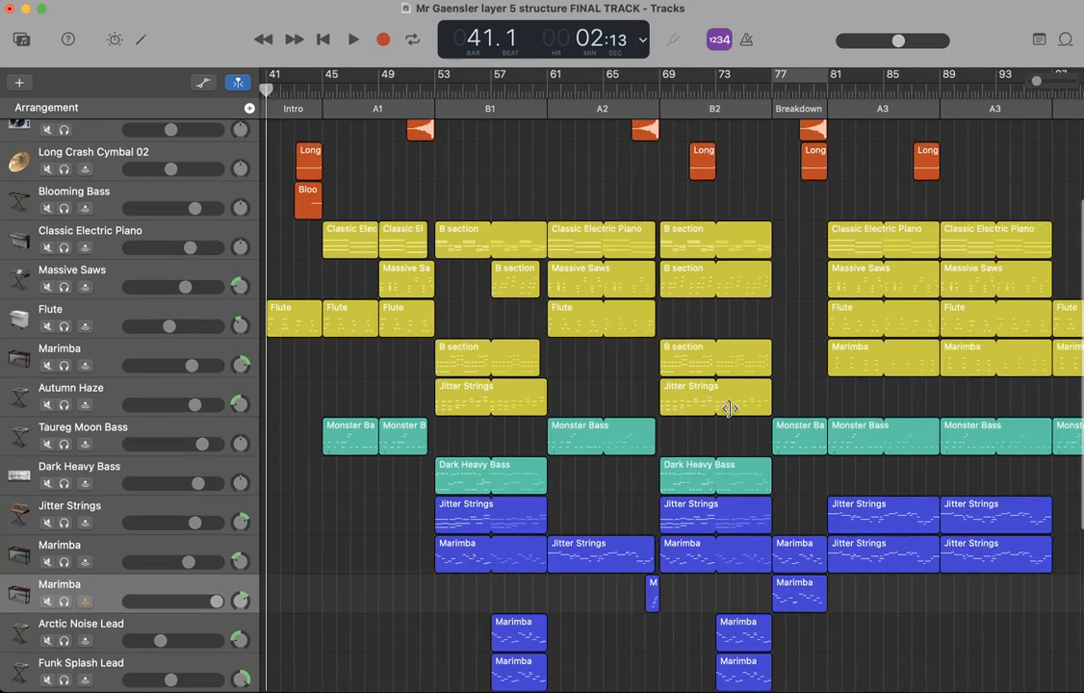
{"action": "scroll", "coordinate": [727, 406], "scroll_direction": "left", "scroll_amount": 5}
{"action": "scroll", "coordinate": [727, 406], "scroll_direction": "up", "scroll_amount": 3}
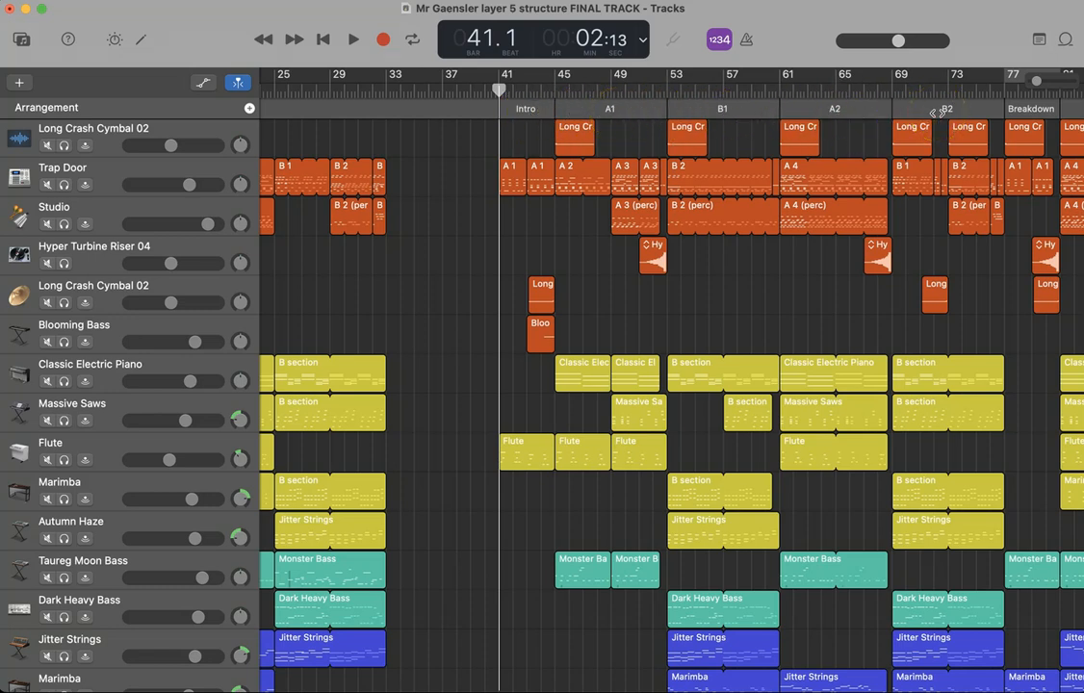
Review the arrangement markers through the Outro and compare those sections with the pre-track material
{"action": "scroll", "coordinate": [938, 113], "scroll_direction": "right", "scroll_amount": 5}
{"action": "scroll", "coordinate": [914, 111], "scroll_direction": "right", "scroll_amount": 3}
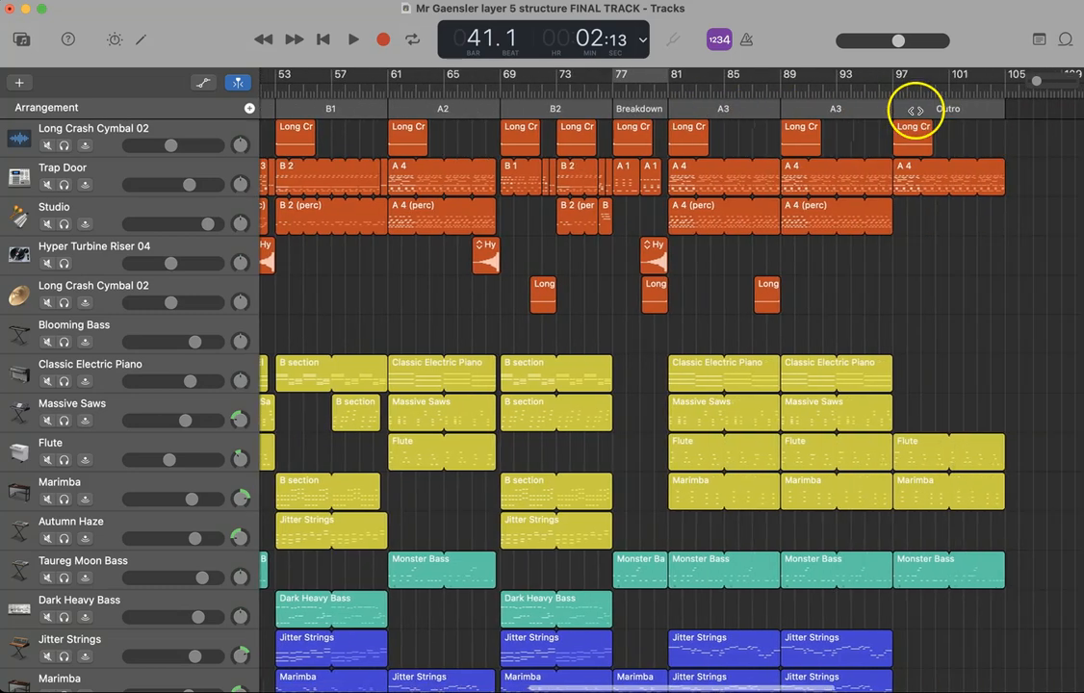
{"action": "scroll", "coordinate": [867, 121], "scroll_direction": "left", "scroll_amount": 5}
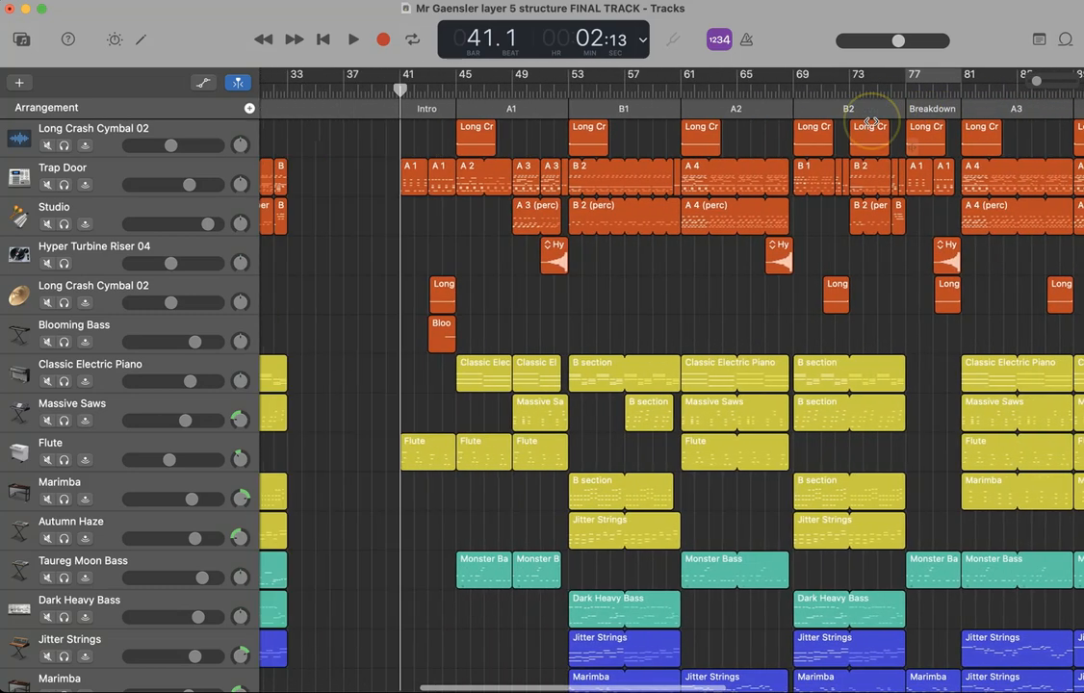
{"action": "scroll", "coordinate": [871, 122], "scroll_direction": "left", "scroll_amount": 6}
{"action": "scroll", "coordinate": [872, 122], "scroll_direction": "left", "scroll_amount": 3}
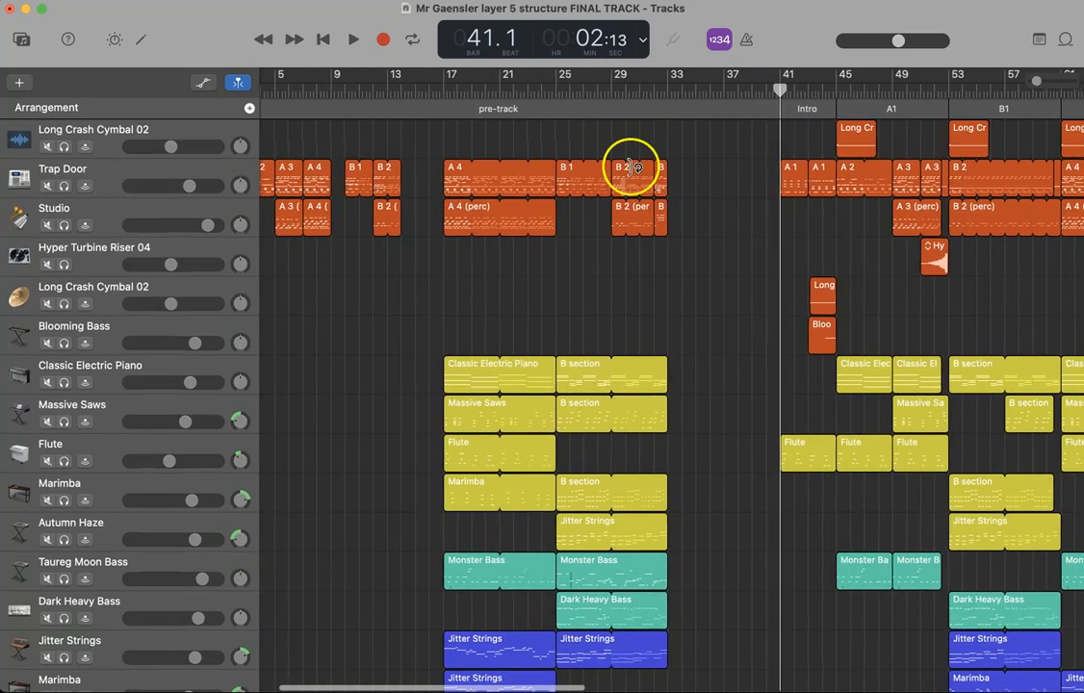
{"action": "scroll", "coordinate": [891, 217], "scroll_direction": "right", "scroll_amount": 10}
{"action": "scroll", "coordinate": [891, 217], "scroll_direction": "left", "scroll_amount": 11}
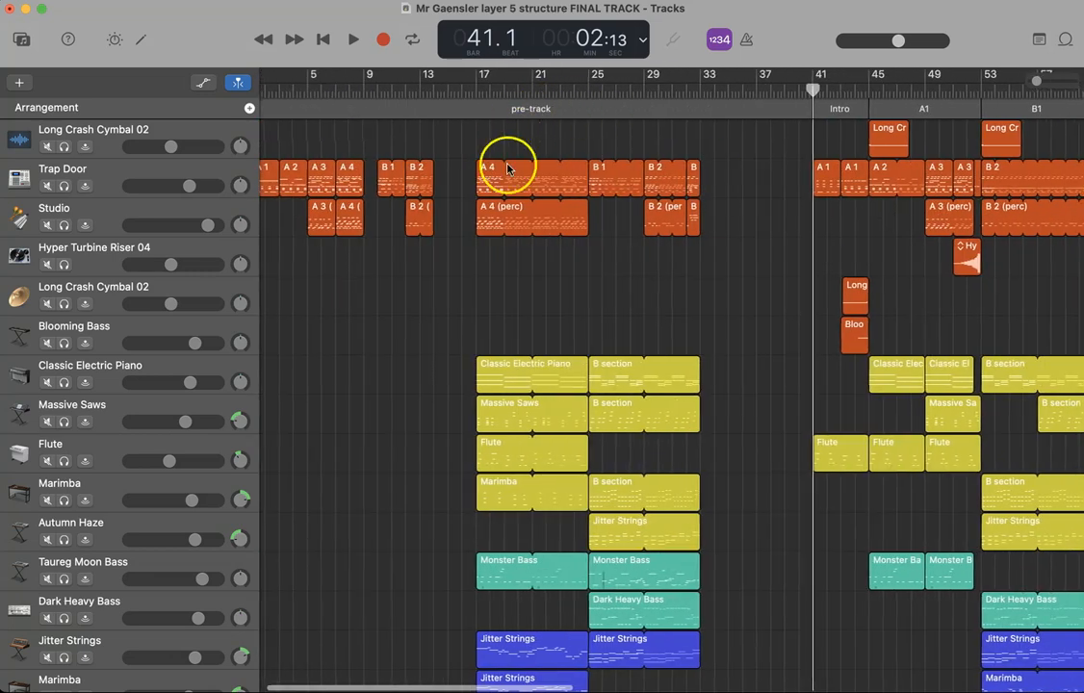
Examine the pre-track regions on every track and how they are reused in the sections after bar 41
{"action": "scroll", "coordinate": [544, 411], "scroll_direction": "down", "scroll_amount": 8}
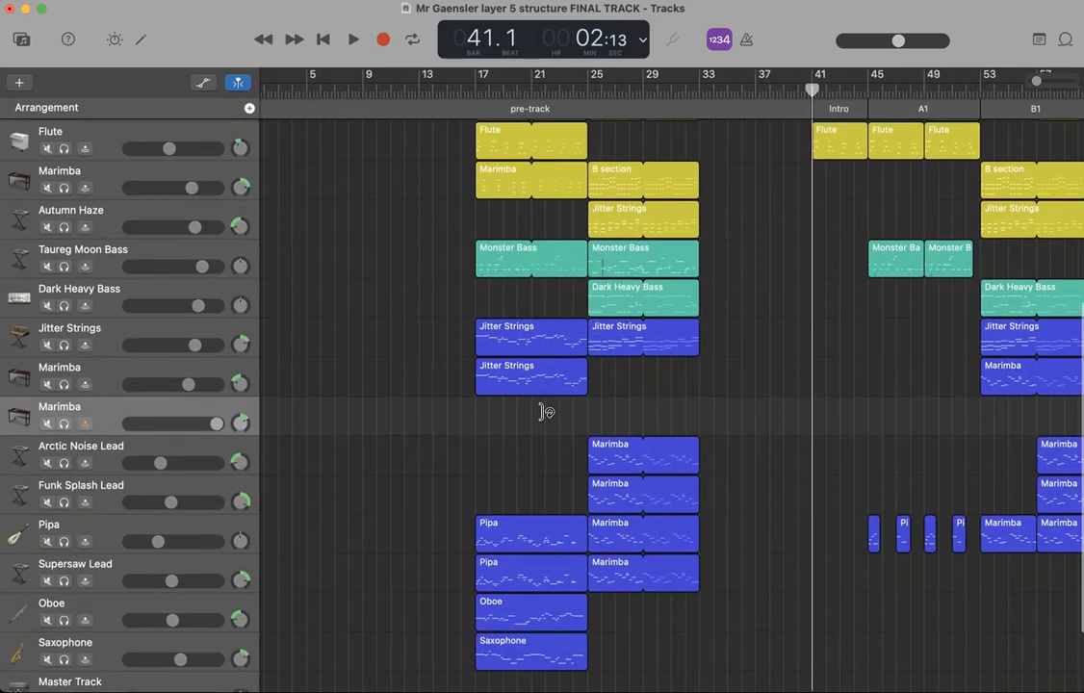
{"action": "scroll", "coordinate": [544, 411], "scroll_direction": "down", "scroll_amount": 4}
{"action": "scroll", "coordinate": [544, 411], "scroll_direction": "up", "scroll_amount": 11}
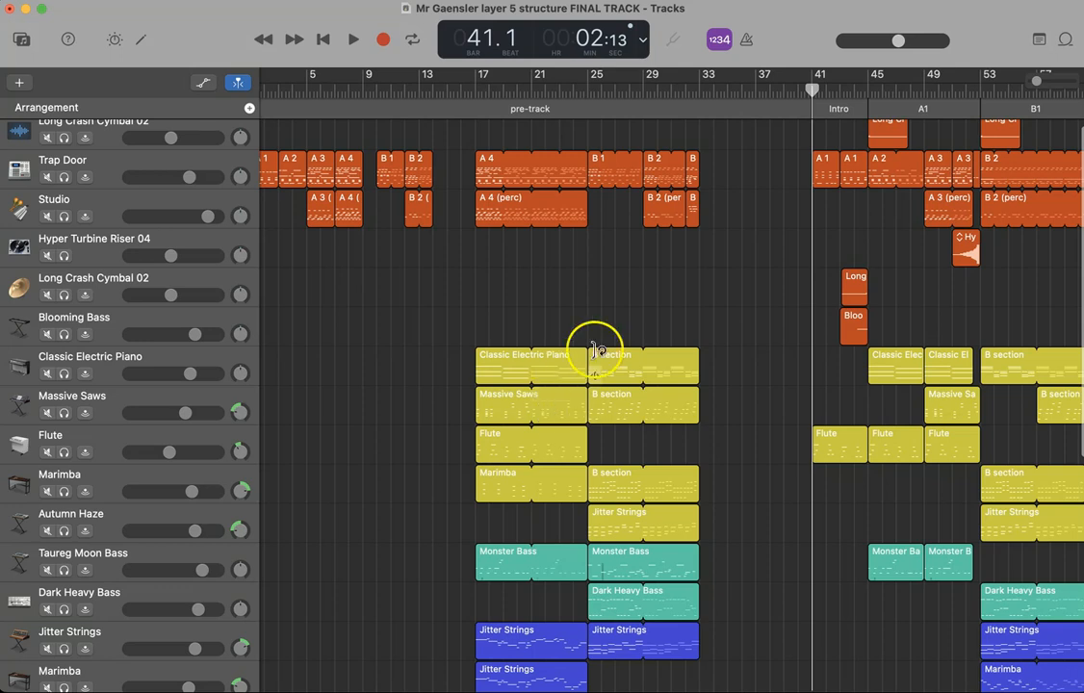
{"action": "scroll", "coordinate": [688, 281], "scroll_direction": "up", "scroll_amount": 1}
{"action": "scroll", "coordinate": [688, 281], "scroll_direction": "right", "scroll_amount": 5}
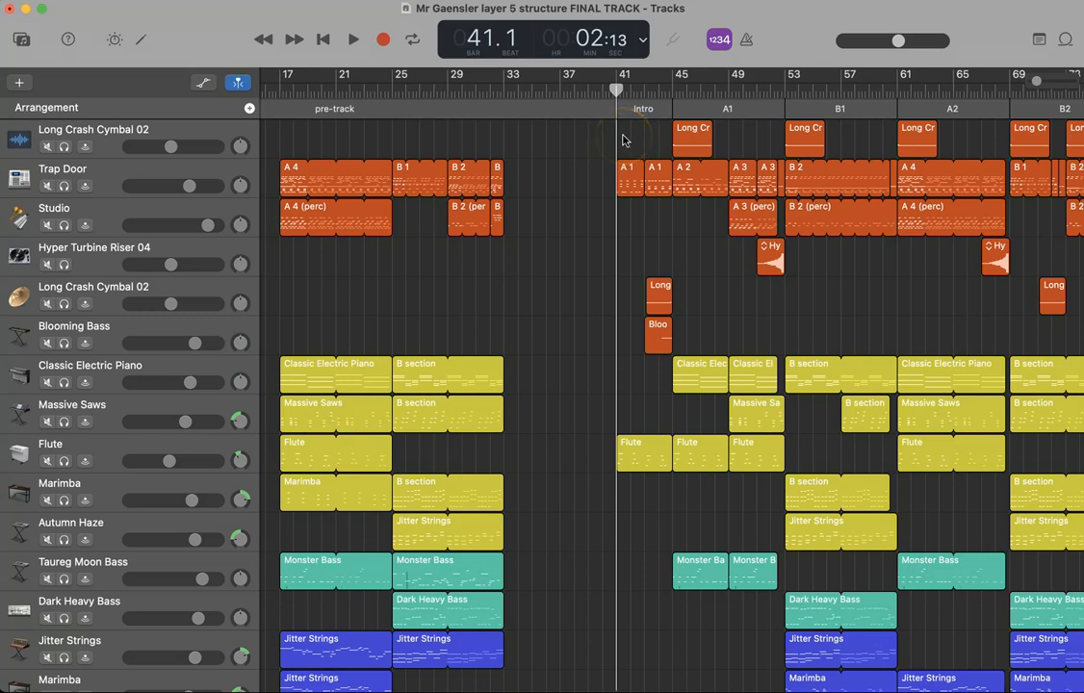
{"action": "scroll", "coordinate": [623, 140], "scroll_direction": "right", "scroll_amount": 5}
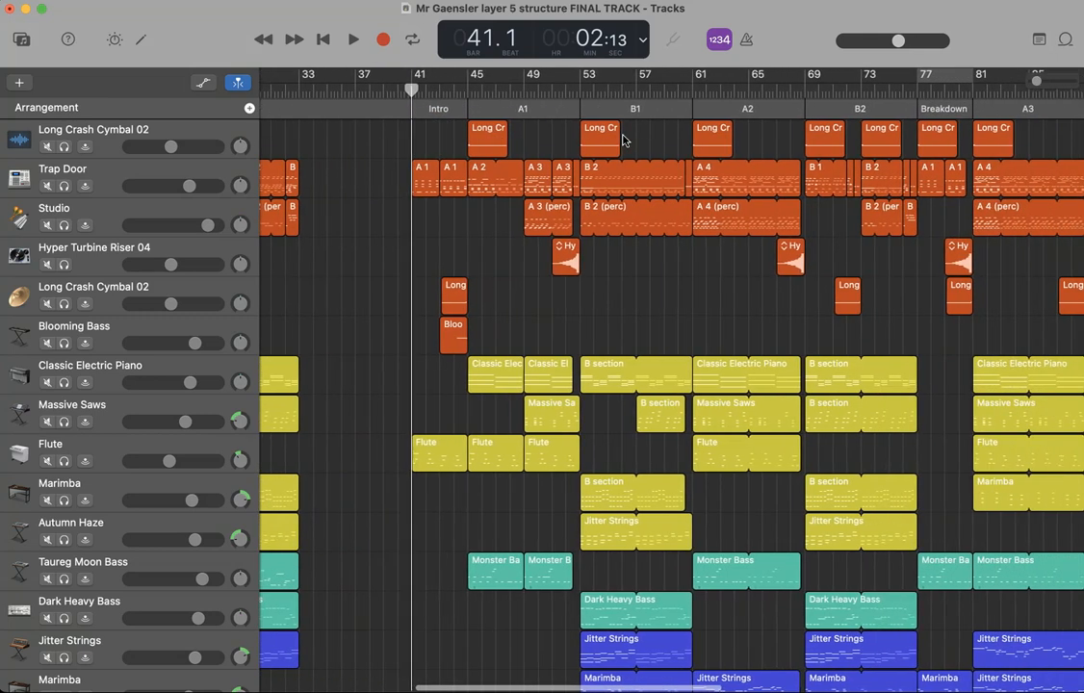
{"action": "scroll", "coordinate": [635, 141], "scroll_direction": "right", "scroll_amount": 5}
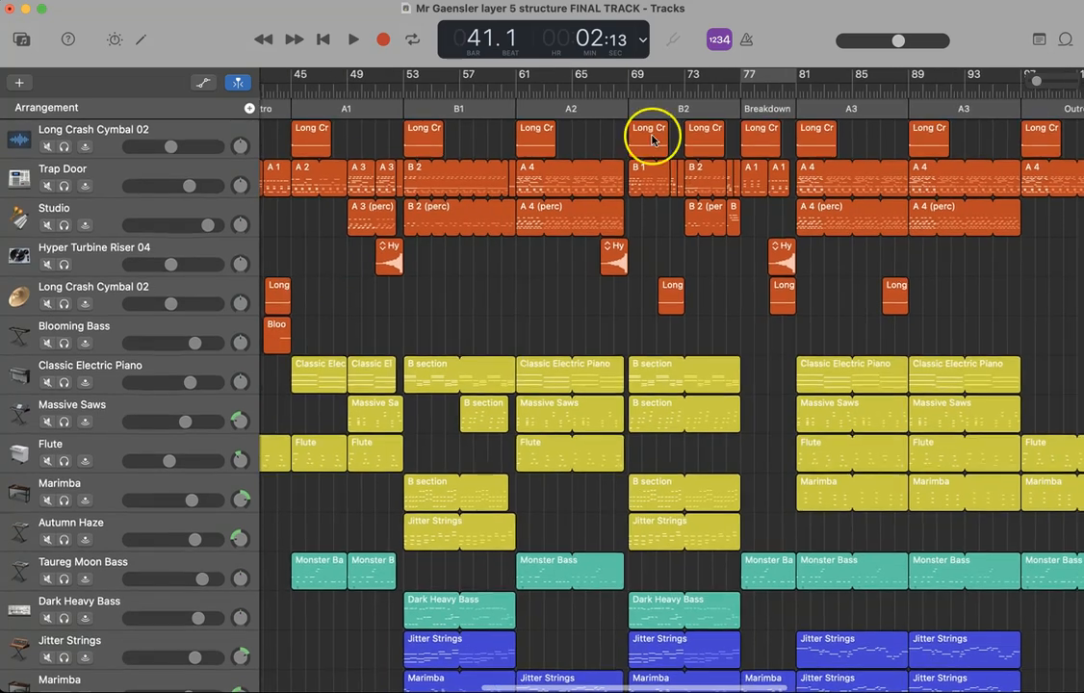
{"action": "scroll", "coordinate": [651, 140], "scroll_direction": "left", "scroll_amount": 9}
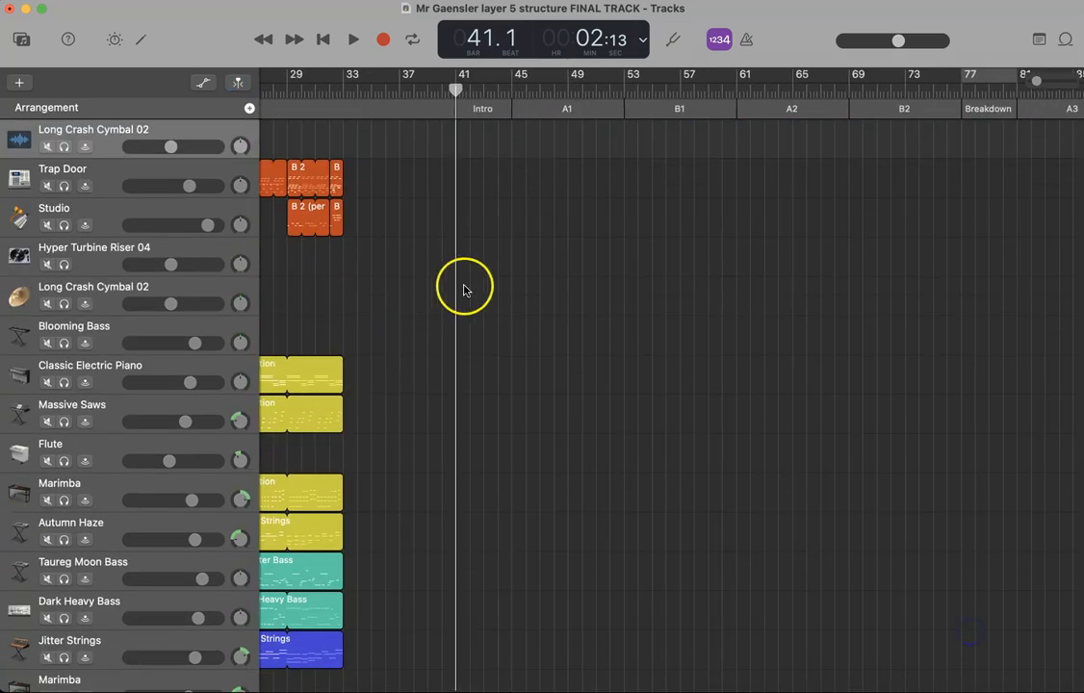
Show the volume automation, delete the automation points on all tracks, and hide the automation again
{"action": "key", "text": "a"}
{"action": "left_click_drag", "start_coordinate": [449, 241], "coordinate": [859, 240]}
{"action": "key", "text": "Delete"}
{"action": "scroll", "coordinate": [468, 386], "scroll_direction": "down", "scroll_amount": 10}
{"action": "left_click_drag", "start_coordinate": [449, 385], "coordinate": [857, 395]}
{"action": "key", "text": "Delete"}
{"action": "scroll", "coordinate": [503, 291], "scroll_direction": "down", "scroll_amount": 5}
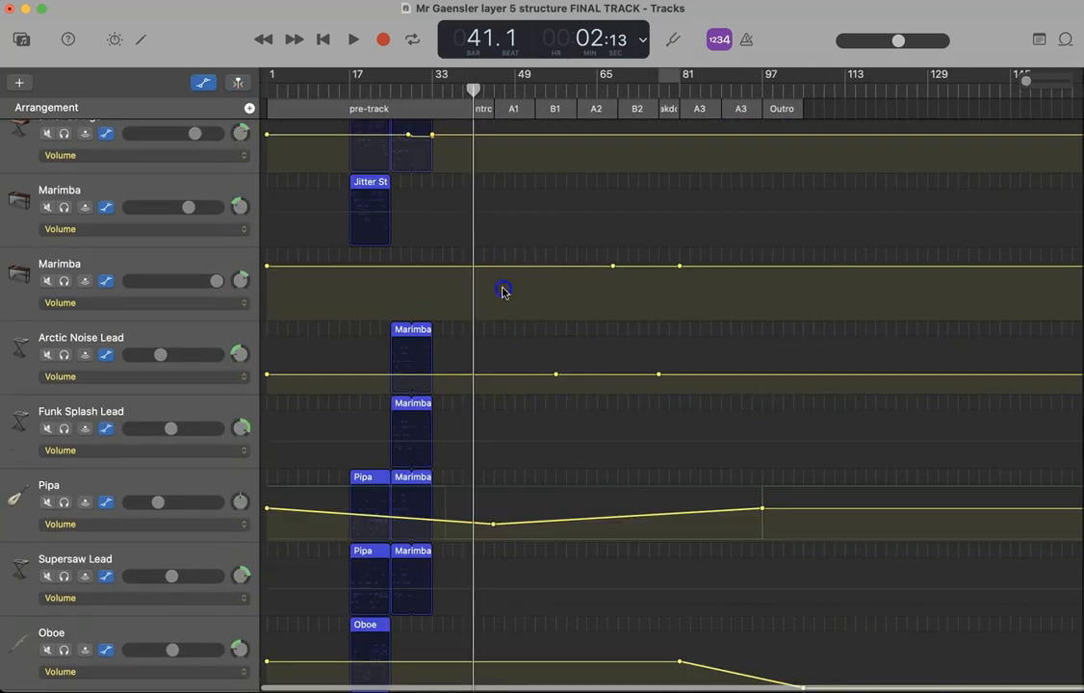
{"action": "scroll", "coordinate": [504, 291], "scroll_direction": "down", "scroll_amount": 5}
{"action": "key", "text": "Delete"}
{"action": "scroll", "coordinate": [545, 502], "scroll_direction": "up", "scroll_amount": 15}
{"action": "key", "text": "a"}
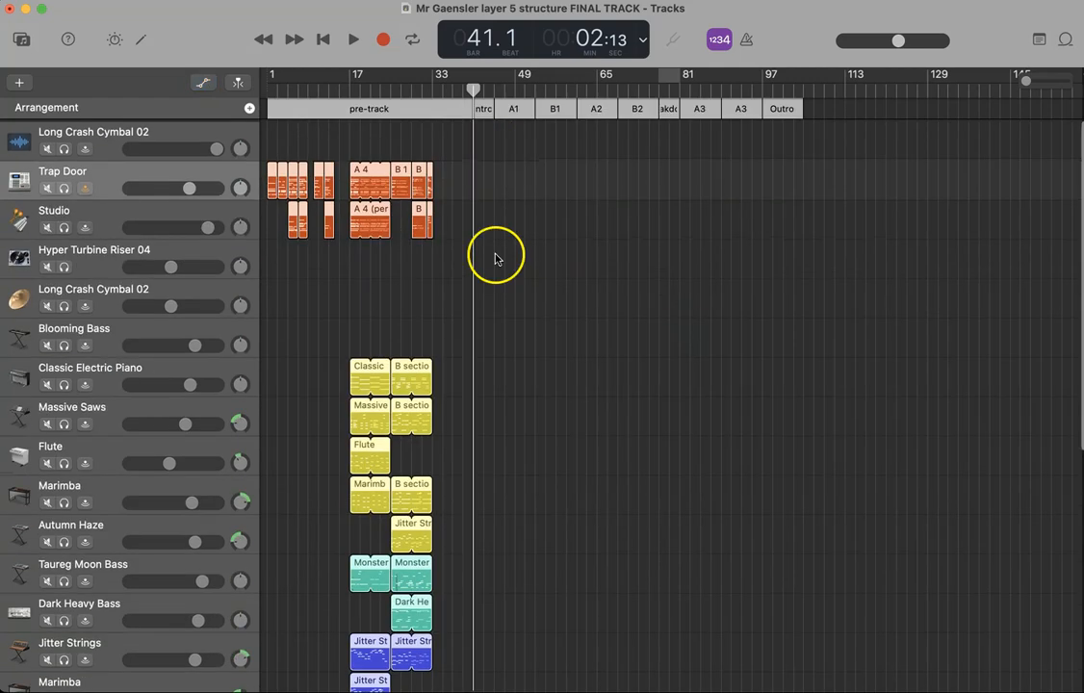
Delete the Outro marker and both A3 markers from the arrangement track
{"action": "scroll", "coordinate": [491, 108], "scroll_direction": "up", "scroll_amount": 5}
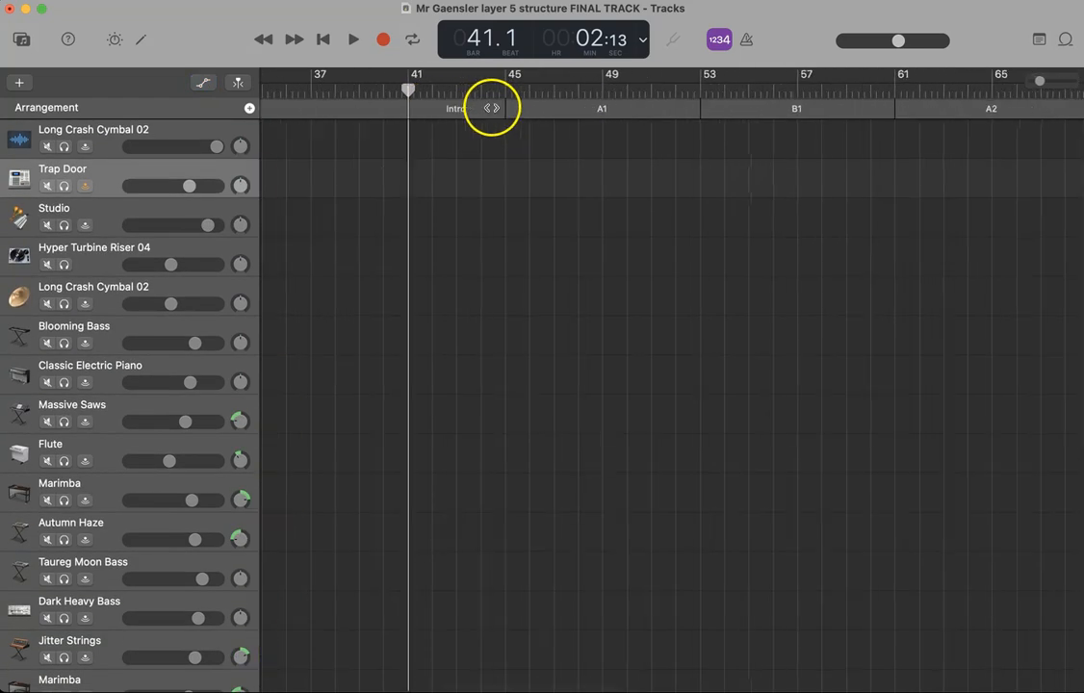
{"action": "scroll", "coordinate": [501, 96], "scroll_direction": "down", "scroll_amount": 5}
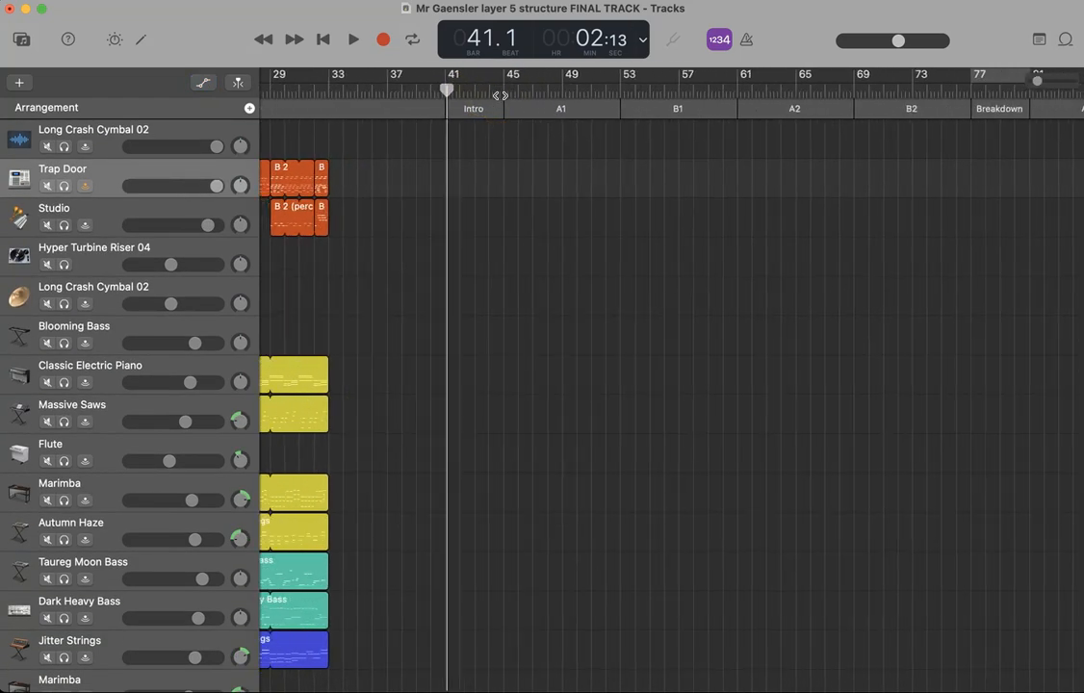
{"action": "scroll", "coordinate": [494, 104], "scroll_direction": "right", "scroll_amount": 3}
{"action": "left_click", "coordinate": [961, 109]}
{"action": "key", "text": "Delete"}
{"action": "left_click", "coordinate": [869, 108]}
{"action": "key", "text": "Delete"}
{"action": "left_click", "coordinate": [778, 108]}
{"action": "key", "text": "Delete"}
Delete the remaining arrangement markers from Breakdown back to Intro, keeping only the pre-track marker
{"action": "scroll", "coordinate": [708, 108], "scroll_direction": "up", "scroll_amount": 5}
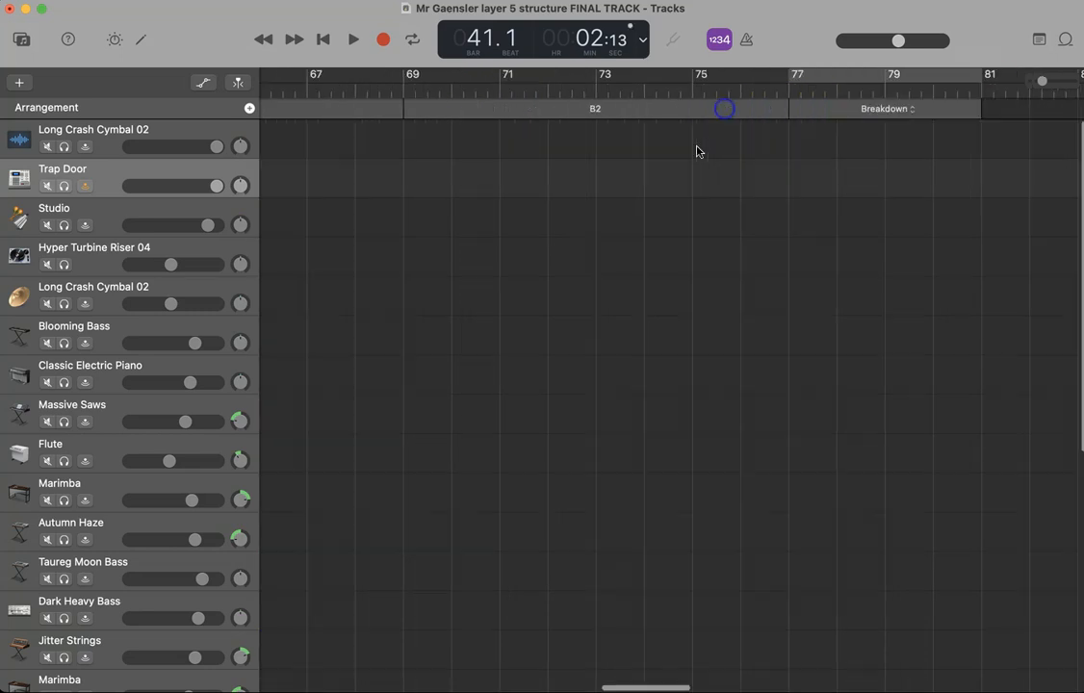
{"action": "left_click", "coordinate": [625, 109]}
{"action": "key", "text": "Delete"}
{"action": "scroll", "coordinate": [635, 109], "scroll_direction": "left", "scroll_amount": 5}
{"action": "left_click", "coordinate": [641, 108]}
{"action": "key", "text": "Delete"}
{"action": "scroll", "coordinate": [664, 109], "scroll_direction": "down", "scroll_amount": 10}
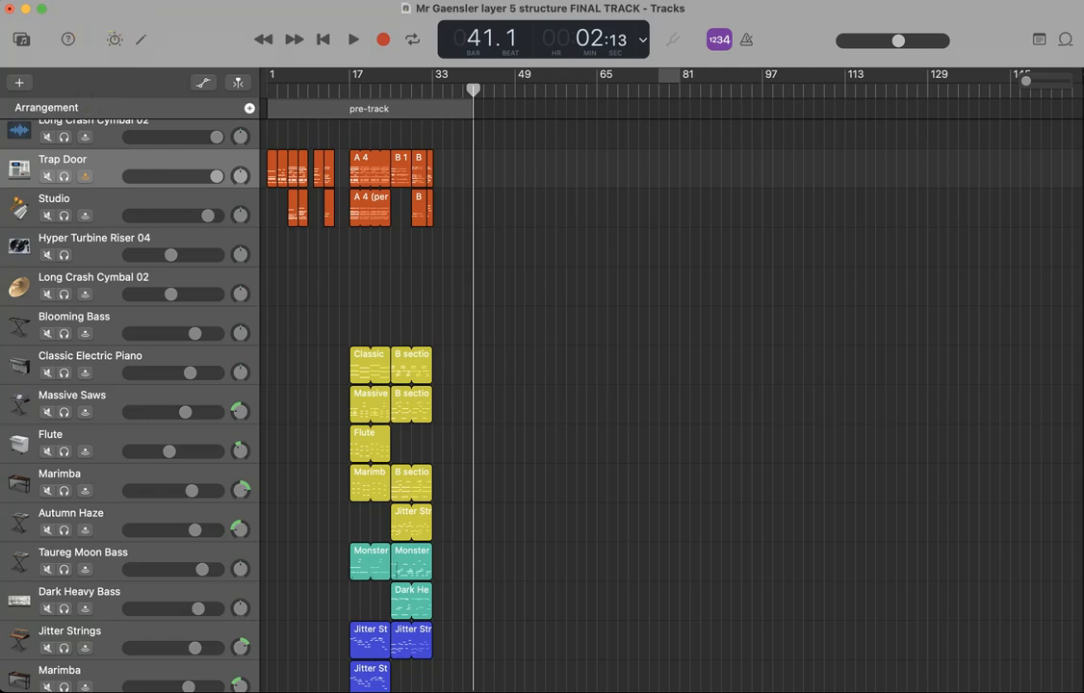
Look up the track command that shows or hides the arrangement track, and select the pre-track marker
{"action": "left_click", "coordinate": [110, 1]}
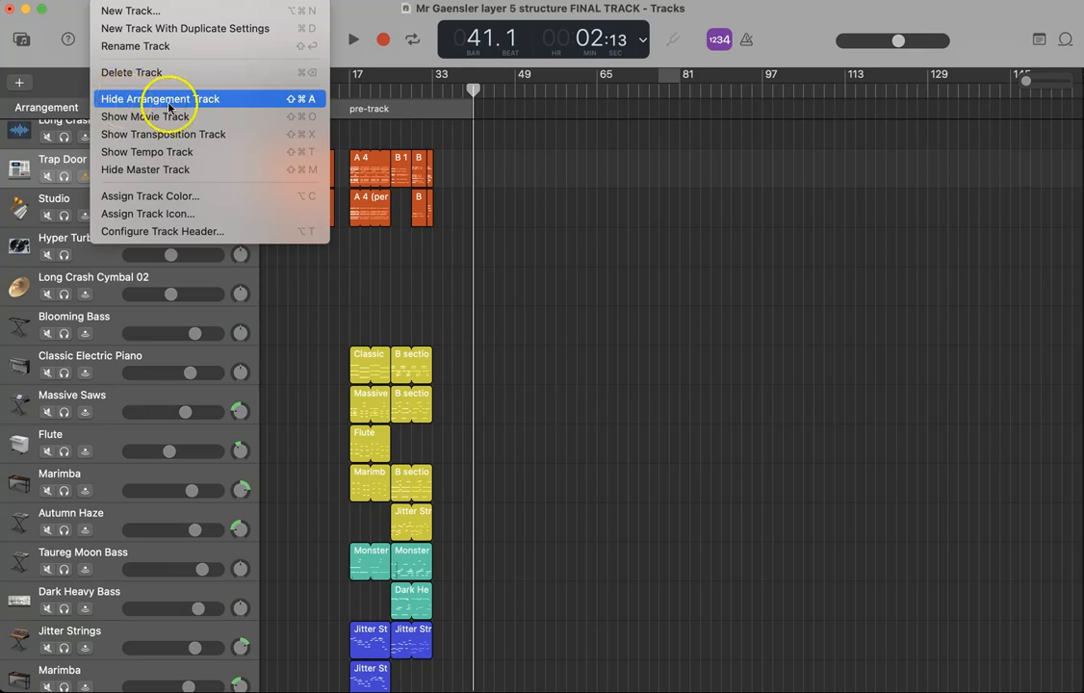
{"action": "left_click", "coordinate": [554, 162]}
{"action": "left_click", "coordinate": [464, 108]}
{"action": "left_click", "coordinate": [462, 109]}
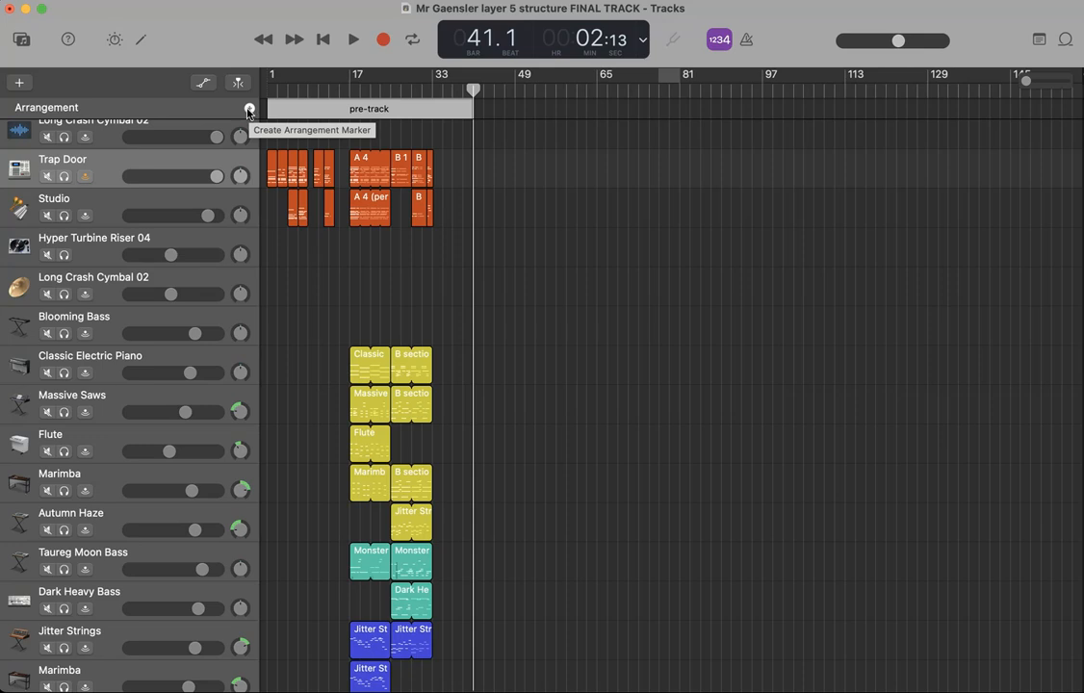
{"action": "left_click", "coordinate": [514, 182]}
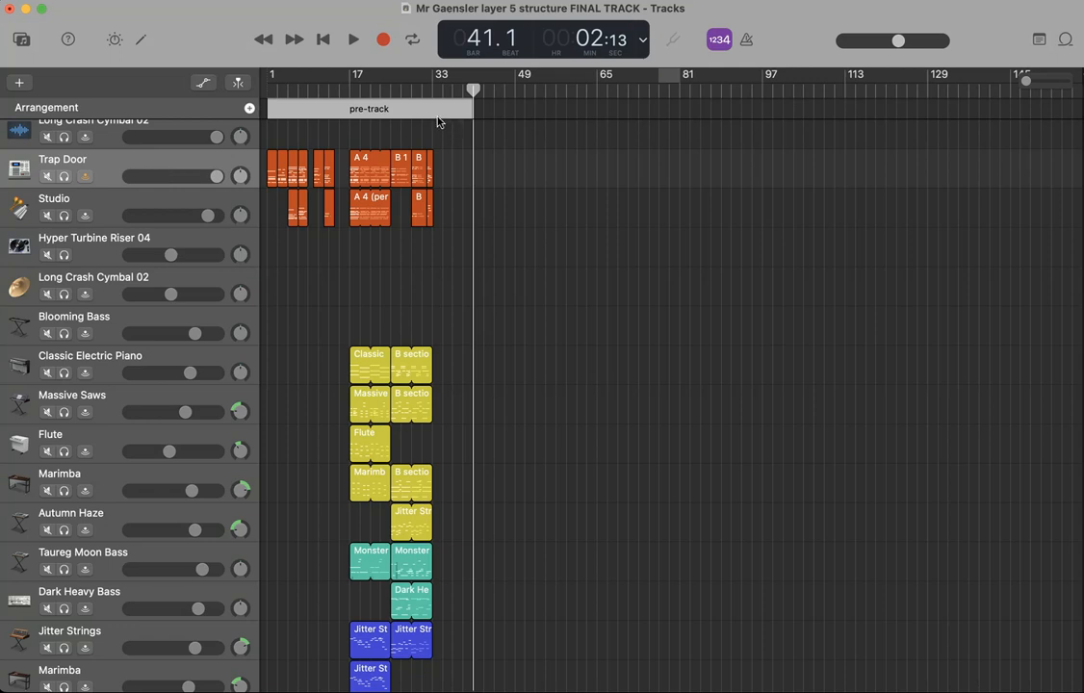
View the naming options for the pre-track arrangement marker and close them without choosing one
{"action": "left_click", "coordinate": [390, 112]}
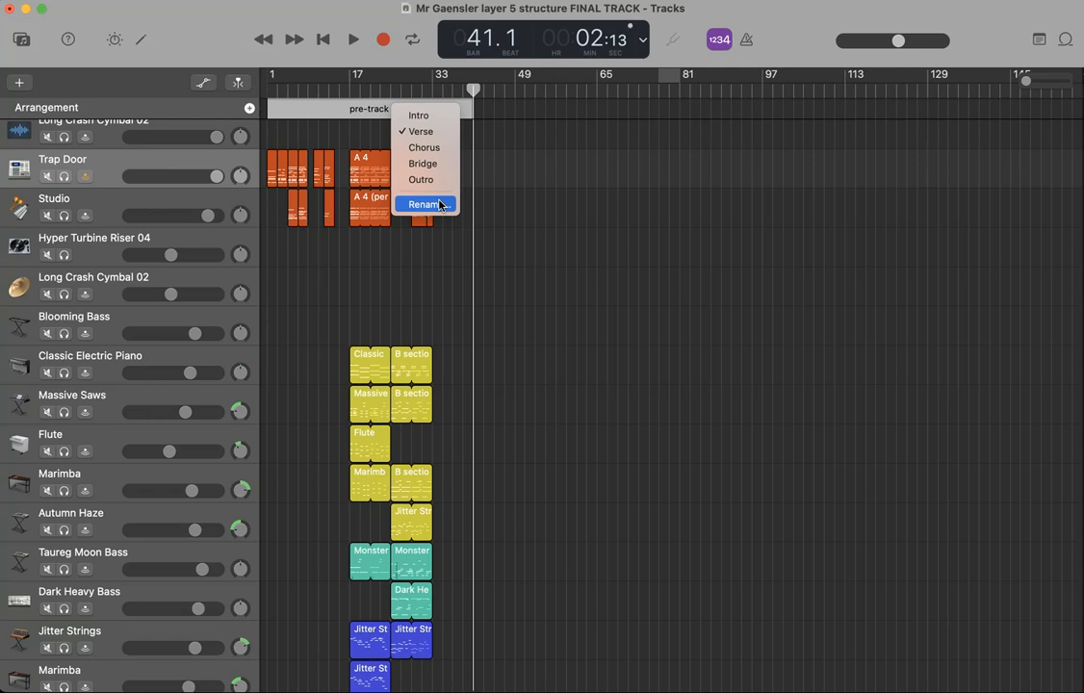
{"action": "left_click", "coordinate": [529, 206]}
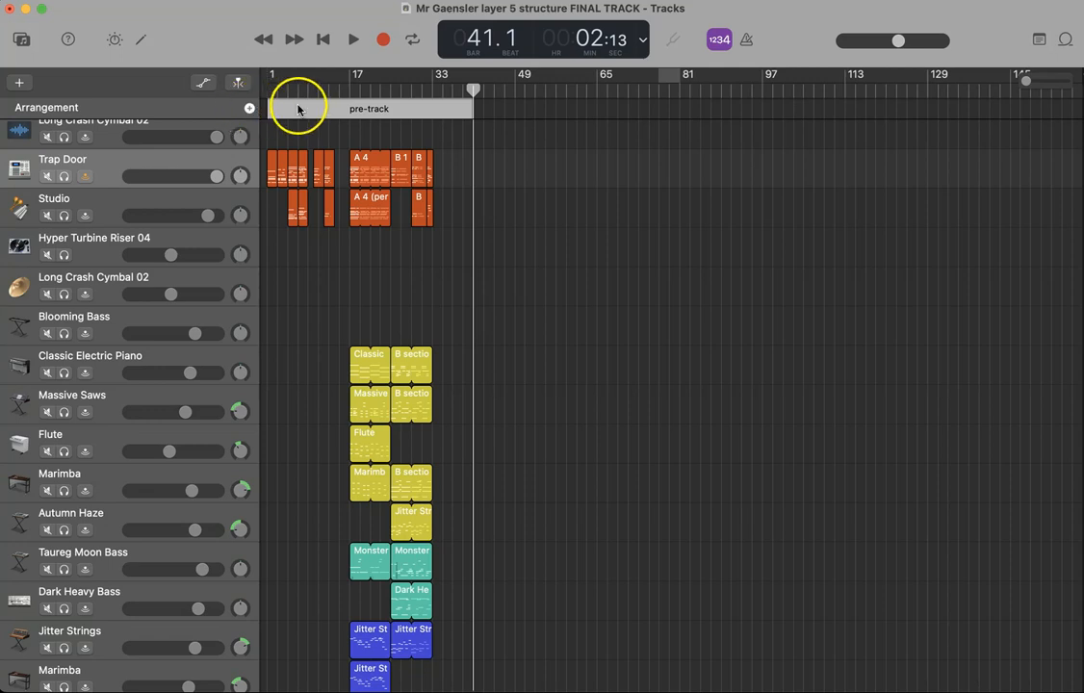
{"action": "left_click", "coordinate": [390, 111]}
{"action": "left_click", "coordinate": [343, 107]}
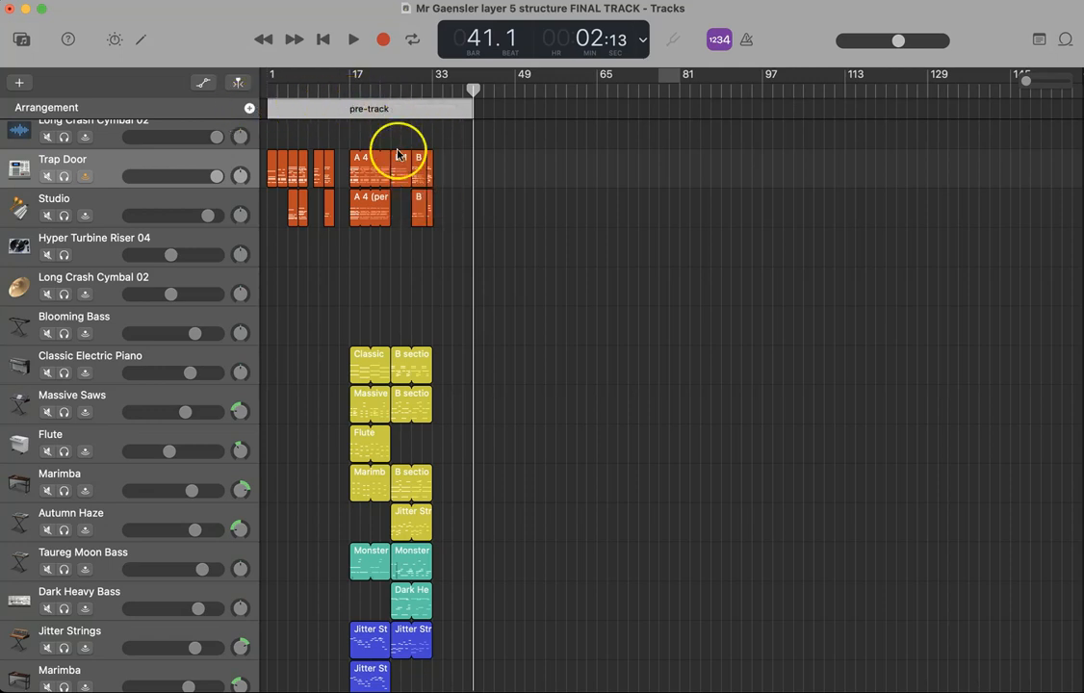
{"action": "scroll", "coordinate": [397, 154], "scroll_direction": "up", "scroll_amount": 5}
{"action": "scroll", "coordinate": [398, 154], "scroll_direction": "left", "scroll_amount": 5}
{"action": "scroll", "coordinate": [397, 154], "scroll_direction": "right", "scroll_amount": 5}
{"action": "left_click", "coordinate": [416, 109]}
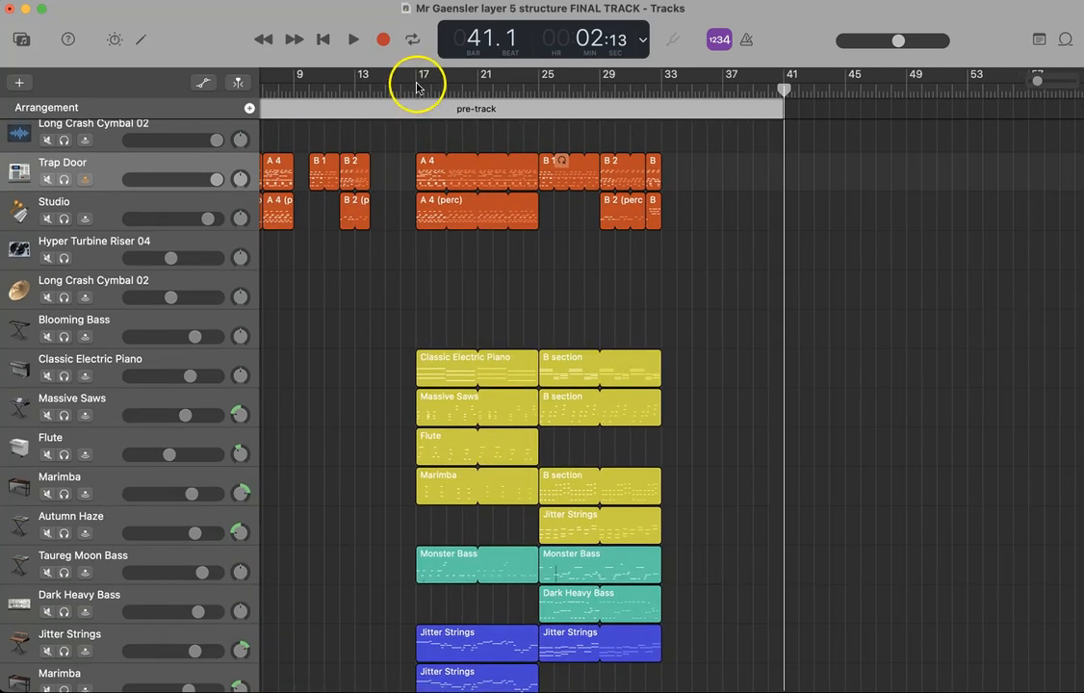
Set the cycle range to bars 17 to 25 over the A section and start playback
{"action": "left_click", "coordinate": [416, 87]}
{"action": "left_click_drag", "start_coordinate": [416, 77], "coordinate": [538, 77]}
{"action": "key", "text": "space"}
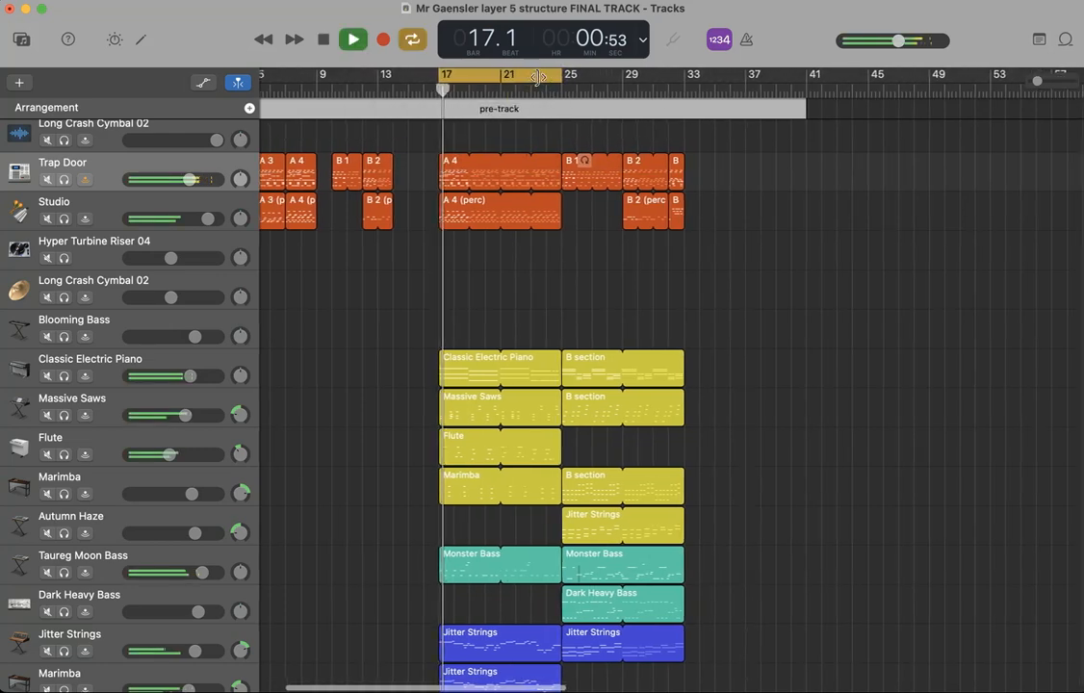
Examine the A section's layers on every track, from the Trap Door drums down to the master track, while it plays
{"action": "scroll", "coordinate": [561, 274], "scroll_direction": "left", "scroll_amount": 1}
{"action": "scroll", "coordinate": [561, 274], "scroll_direction": "down", "scroll_amount": 10}
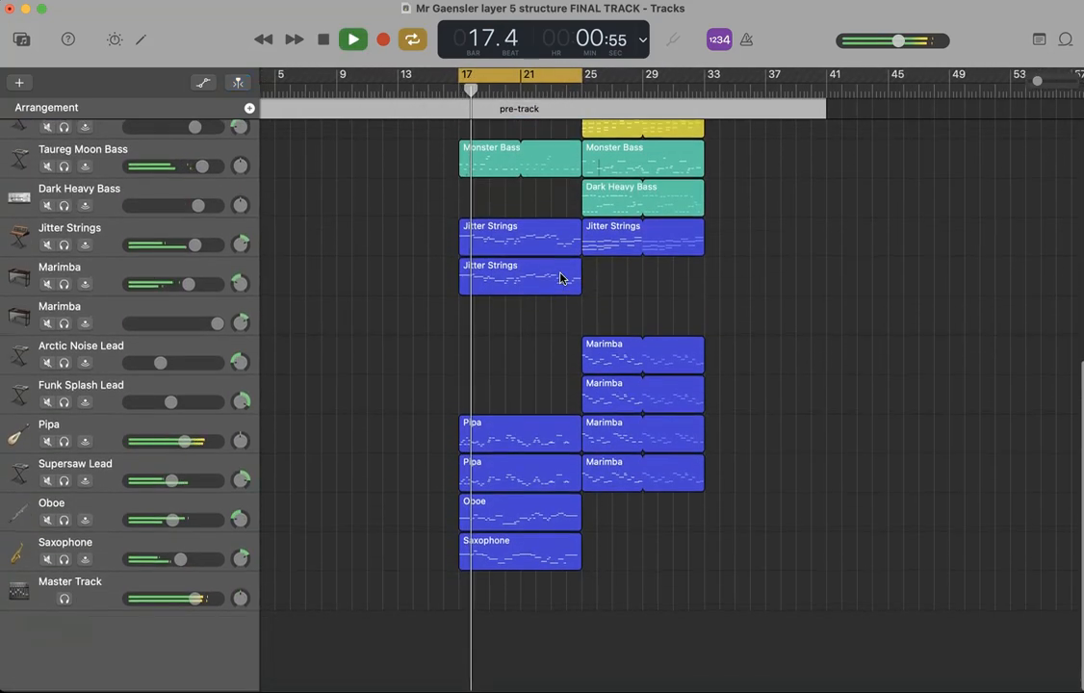
{"action": "scroll", "coordinate": [561, 277], "scroll_direction": "up", "scroll_amount": 10}
{"action": "left_click", "coordinate": [563, 197]}
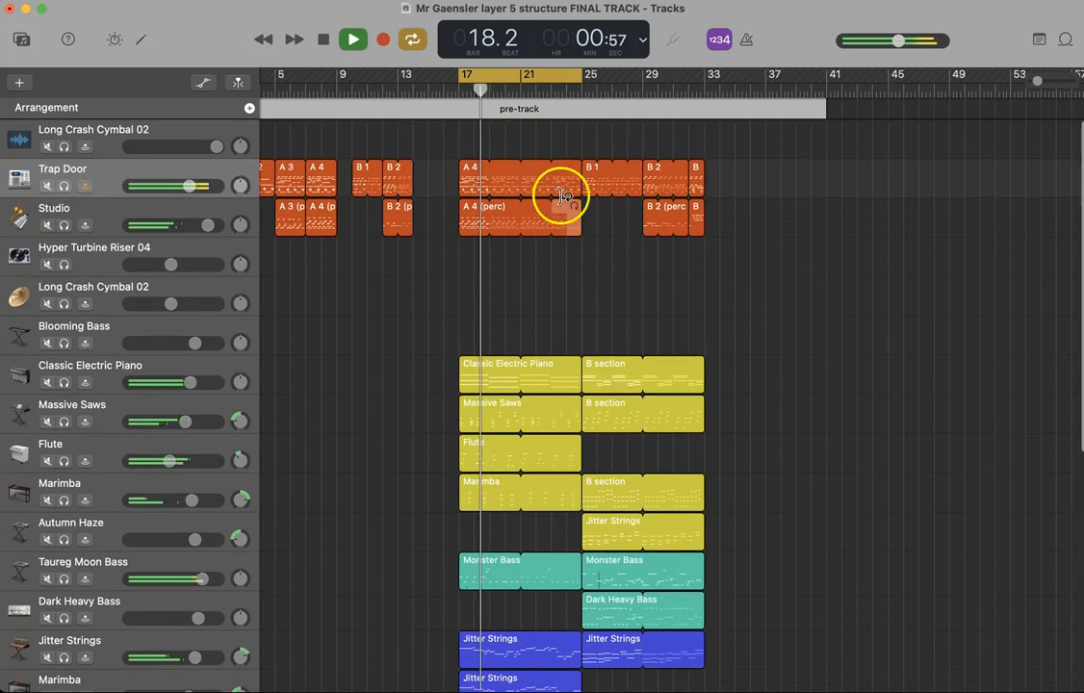
{"action": "scroll", "coordinate": [563, 288], "scroll_direction": "down", "scroll_amount": 7}
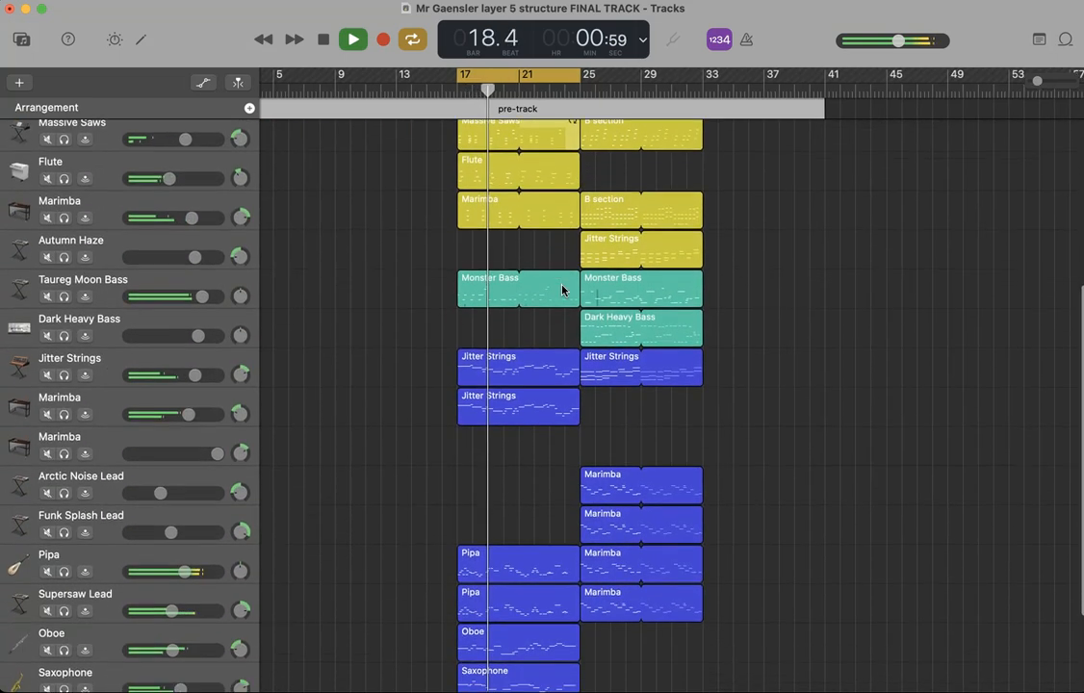
{"action": "scroll", "coordinate": [562, 289], "scroll_direction": "down", "scroll_amount": 1}
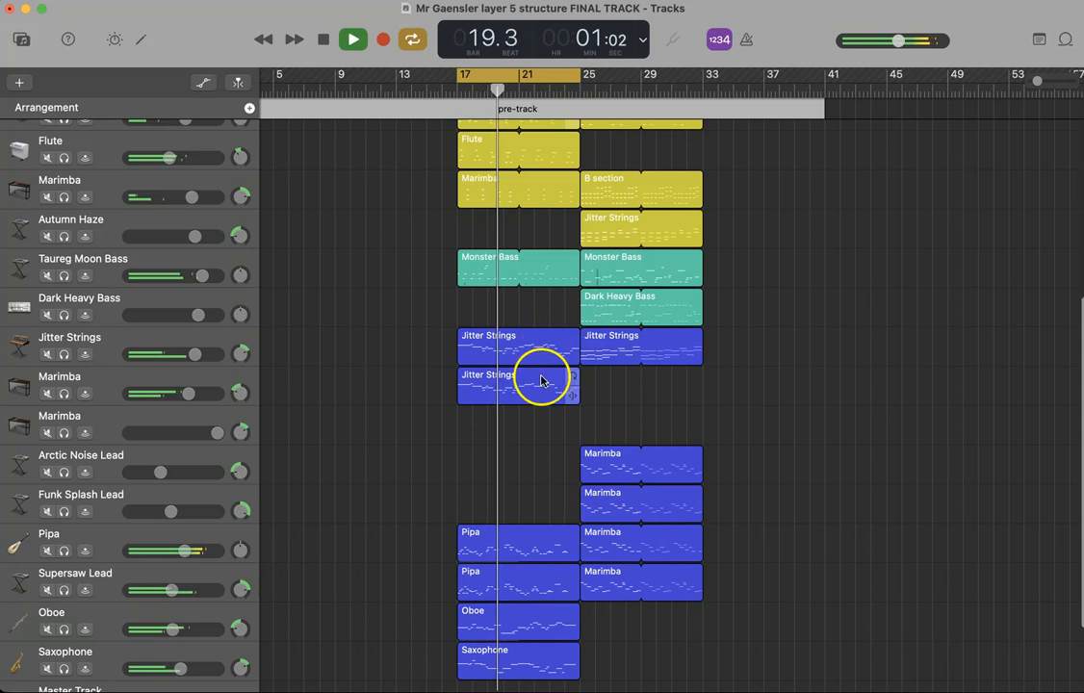
{"action": "scroll", "coordinate": [537, 619], "scroll_direction": "down", "scroll_amount": 2}
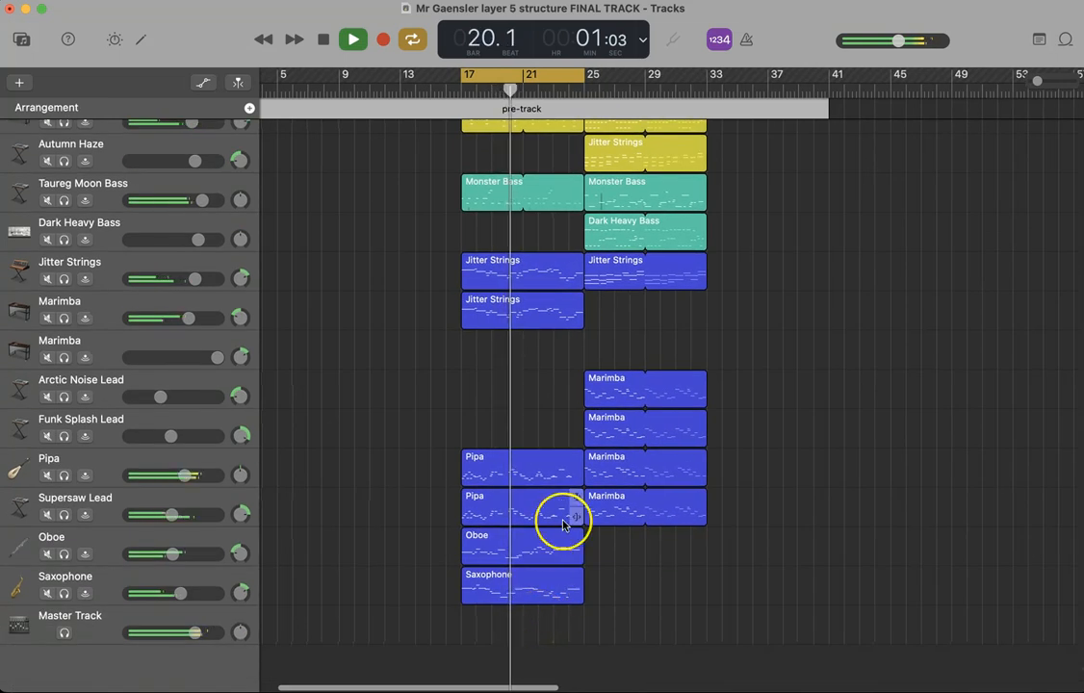
{"action": "scroll", "coordinate": [564, 521], "scroll_direction": "up", "scroll_amount": 5}
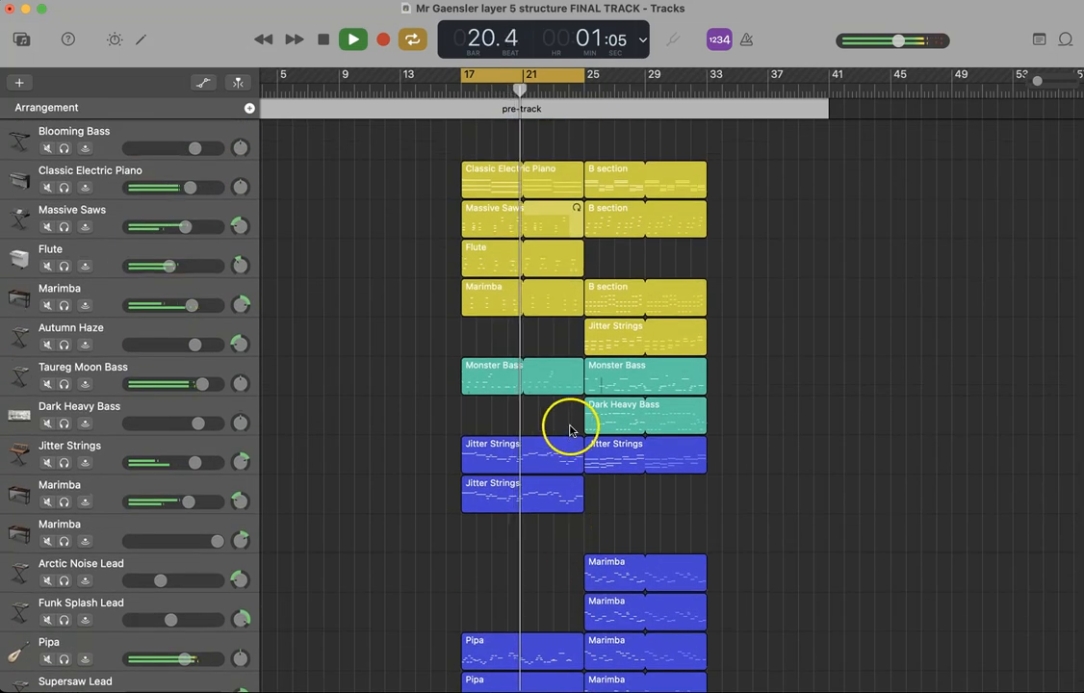
{"action": "scroll", "coordinate": [578, 383], "scroll_direction": "down", "scroll_amount": 1}
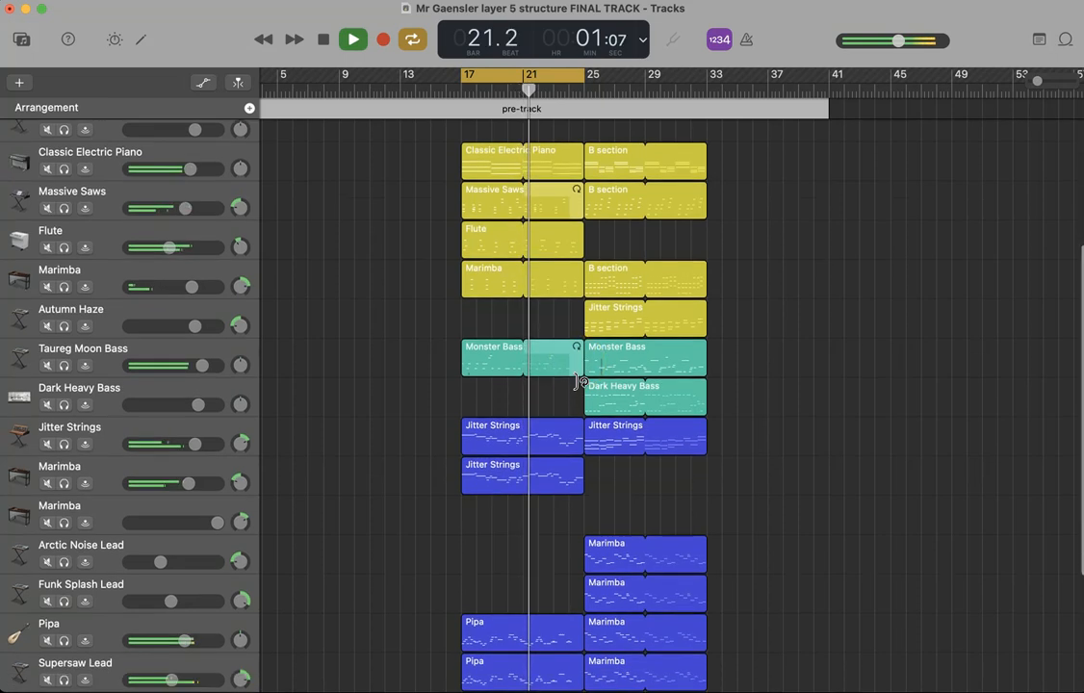
{"action": "scroll", "coordinate": [578, 382], "scroll_direction": "down", "scroll_amount": 3}
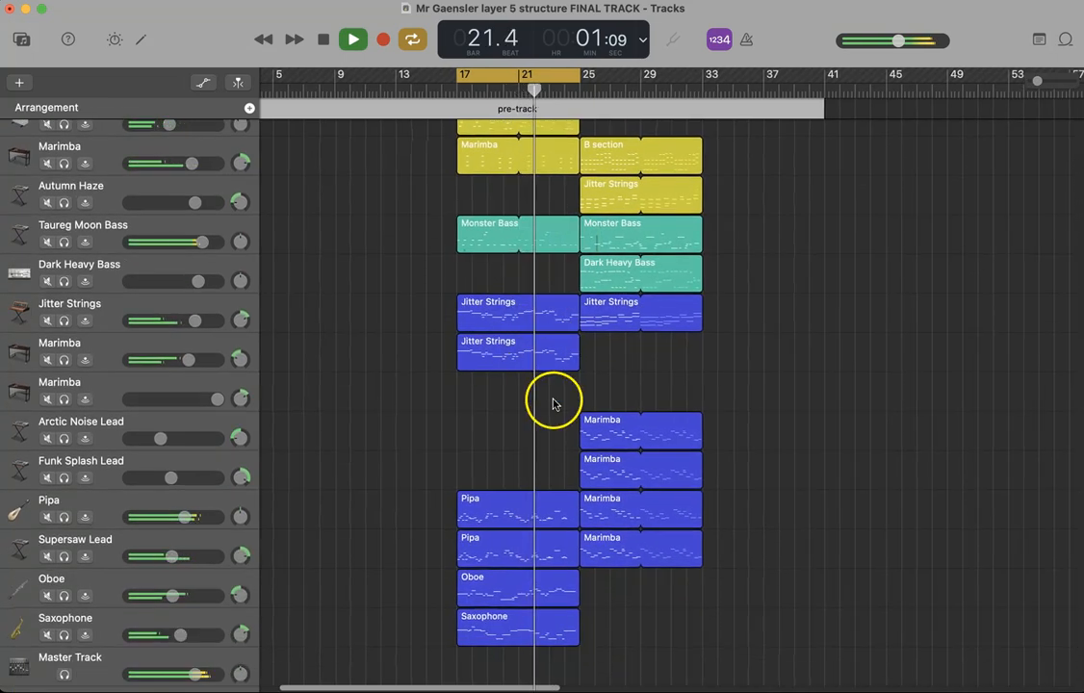
{"action": "scroll", "coordinate": [559, 424], "scroll_direction": "up", "scroll_amount": 5}
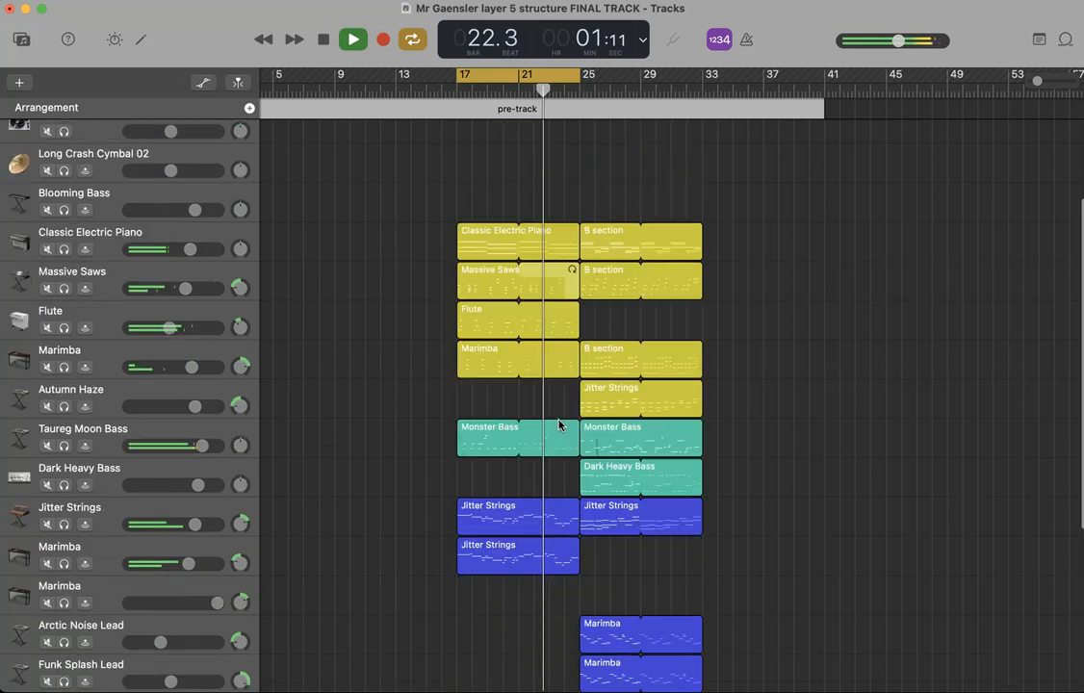
{"action": "scroll", "coordinate": [559, 424], "scroll_direction": "up", "scroll_amount": 3}
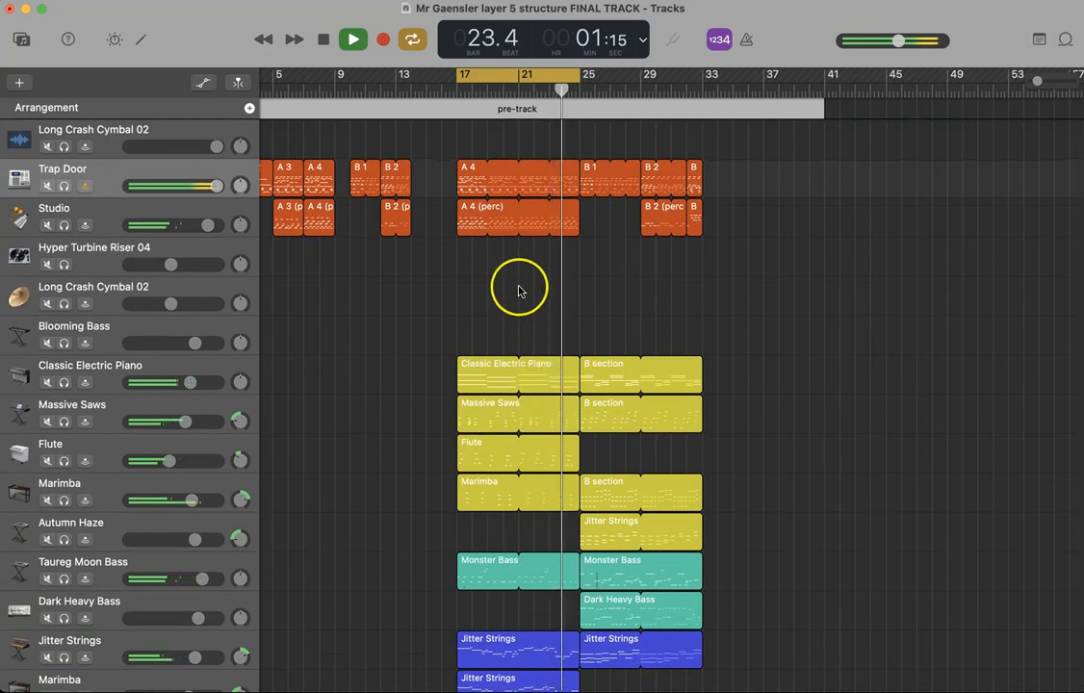
Stop playback, and view the tracks' volume automation before hiding it again
{"action": "left_click_drag", "start_coordinate": [216, 184], "coordinate": [189, 185]}
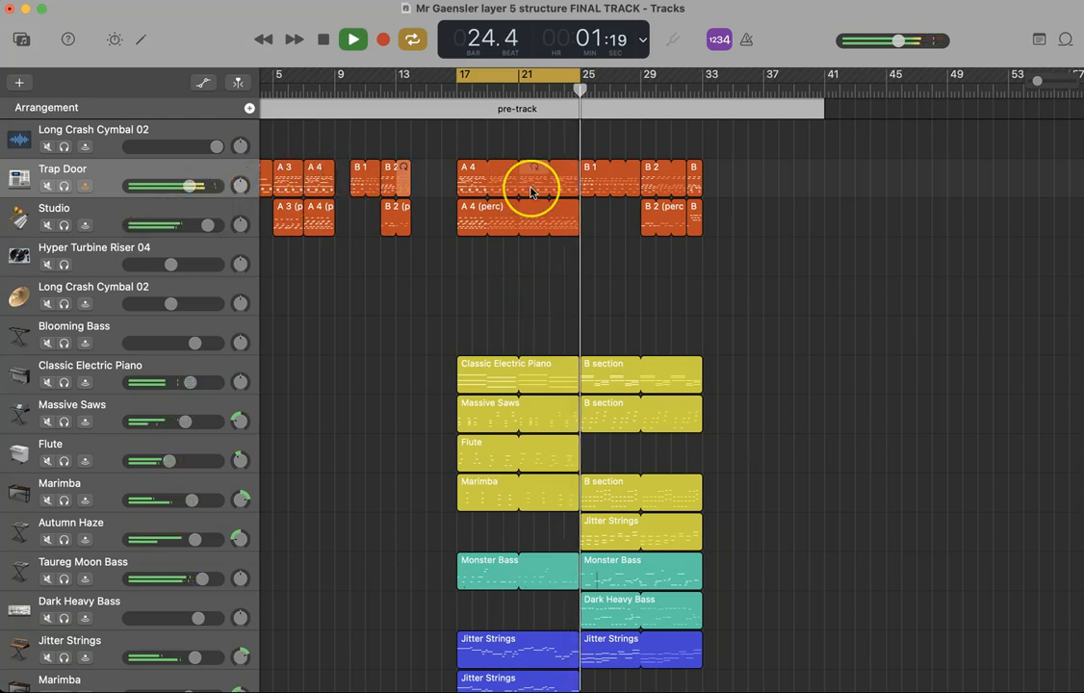
{"action": "key", "text": "space"}
{"action": "key", "text": "a"}
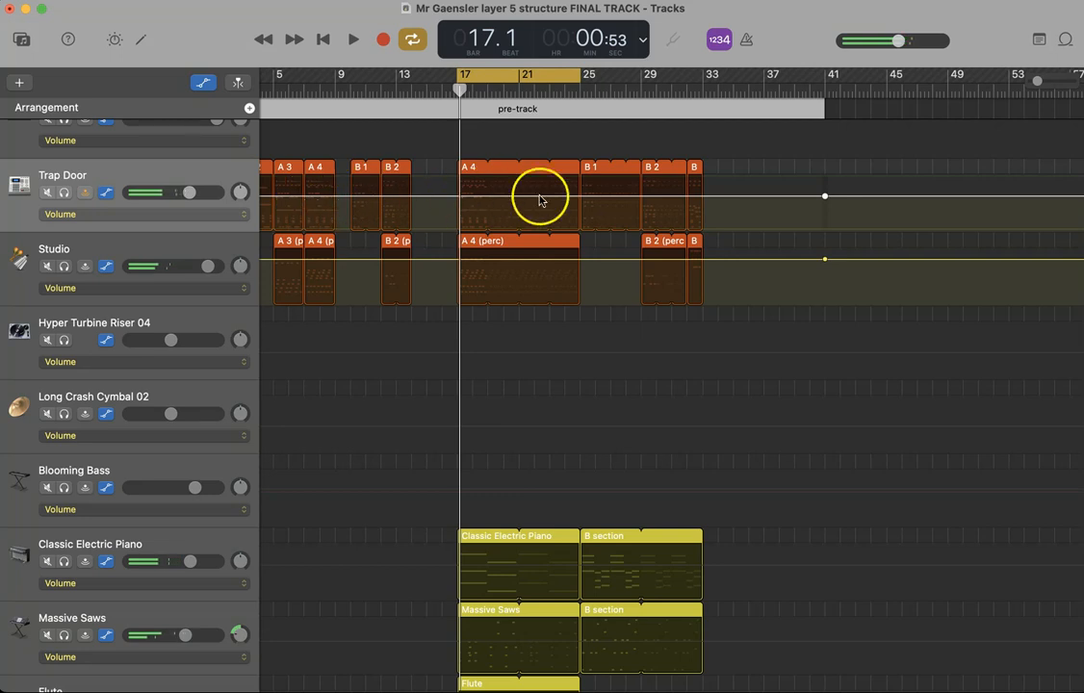
{"action": "left_click_drag", "start_coordinate": [790, 208], "coordinate": [927, 328]}
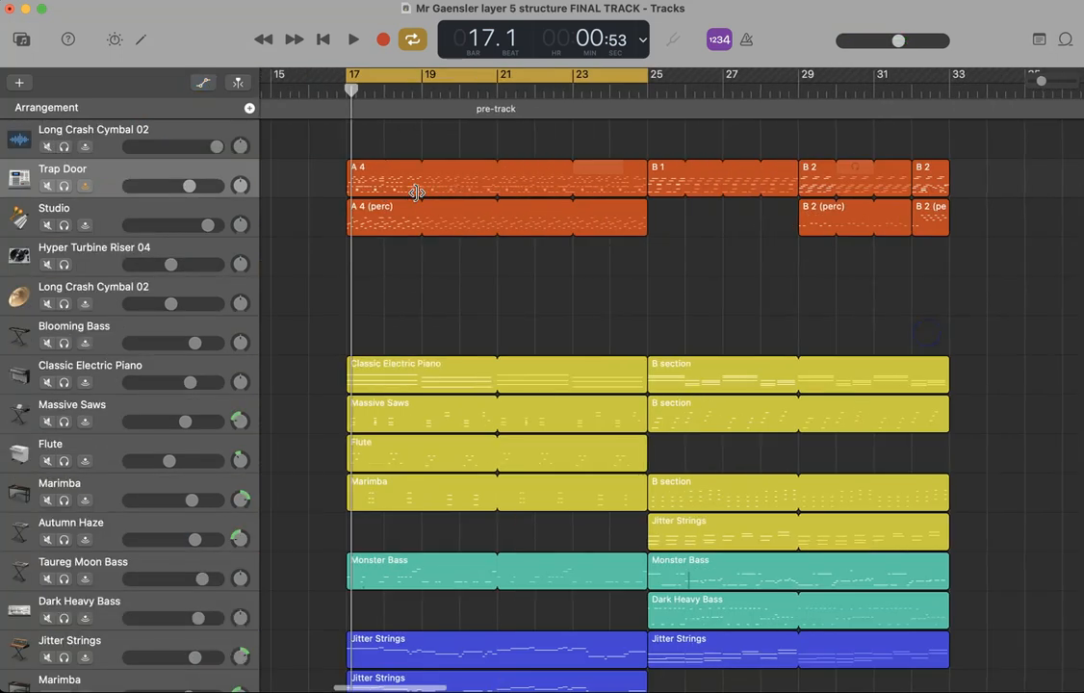
Set the cycle range to bars 25 to 33, look over the B section's layers on all tracks, and play the section once
{"action": "scroll", "coordinate": [417, 193], "scroll_direction": "right", "scroll_amount": 3}
{"action": "left_click_drag", "start_coordinate": [558, 73], "coordinate": [851, 75]}
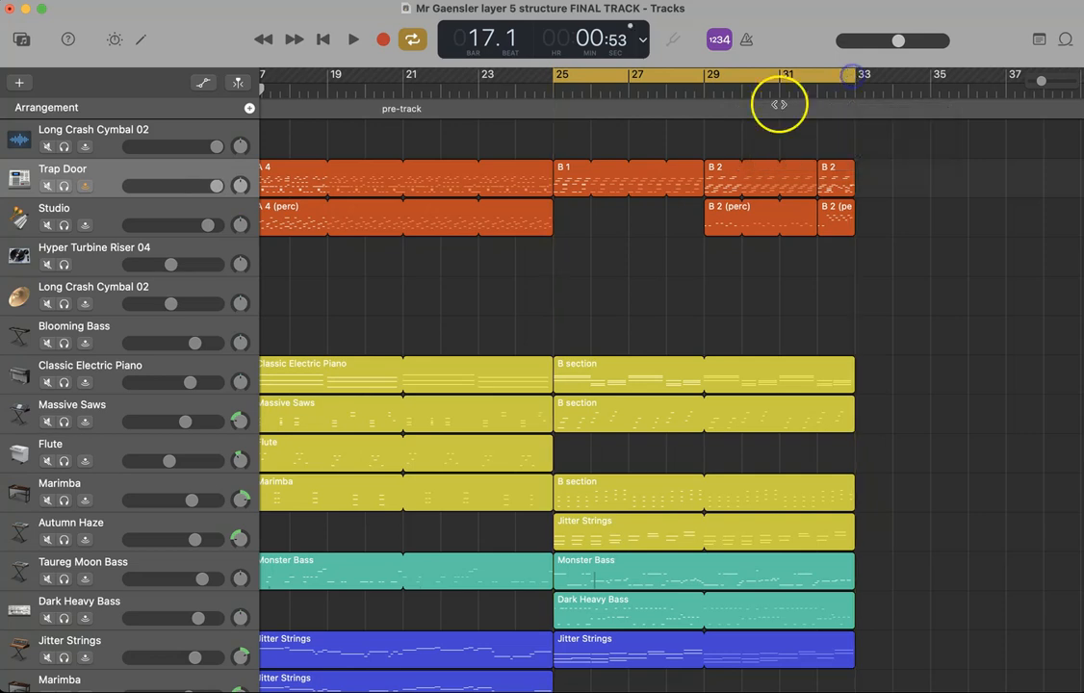
{"action": "scroll", "coordinate": [660, 366], "scroll_direction": "down", "scroll_amount": 5}
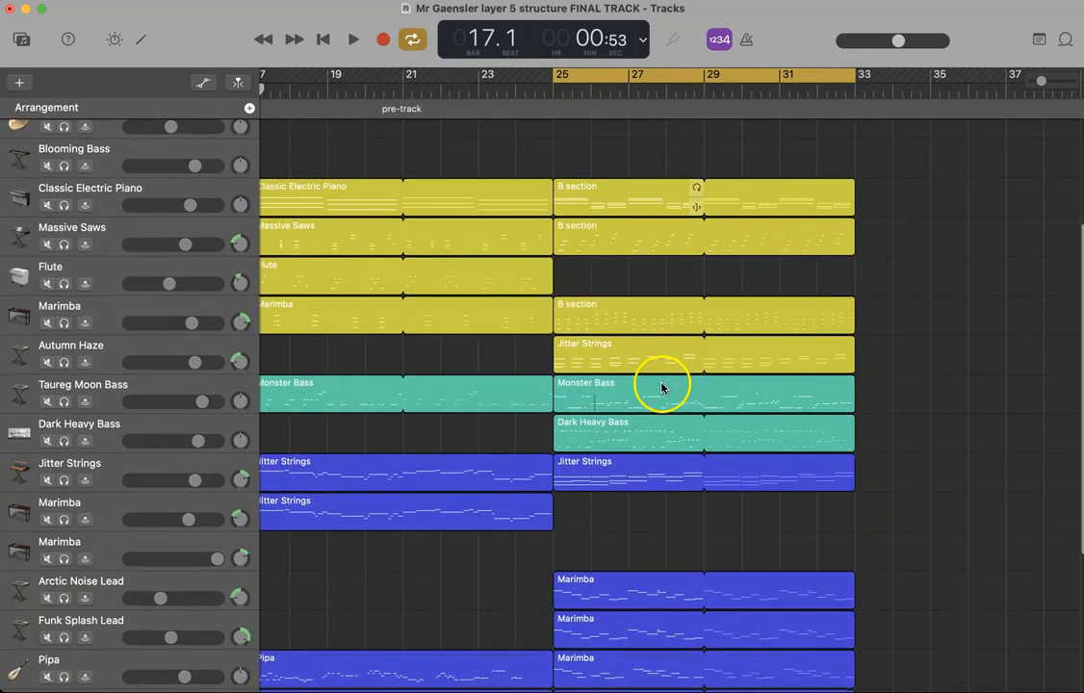
{"action": "scroll", "coordinate": [663, 383], "scroll_direction": "down", "scroll_amount": 5}
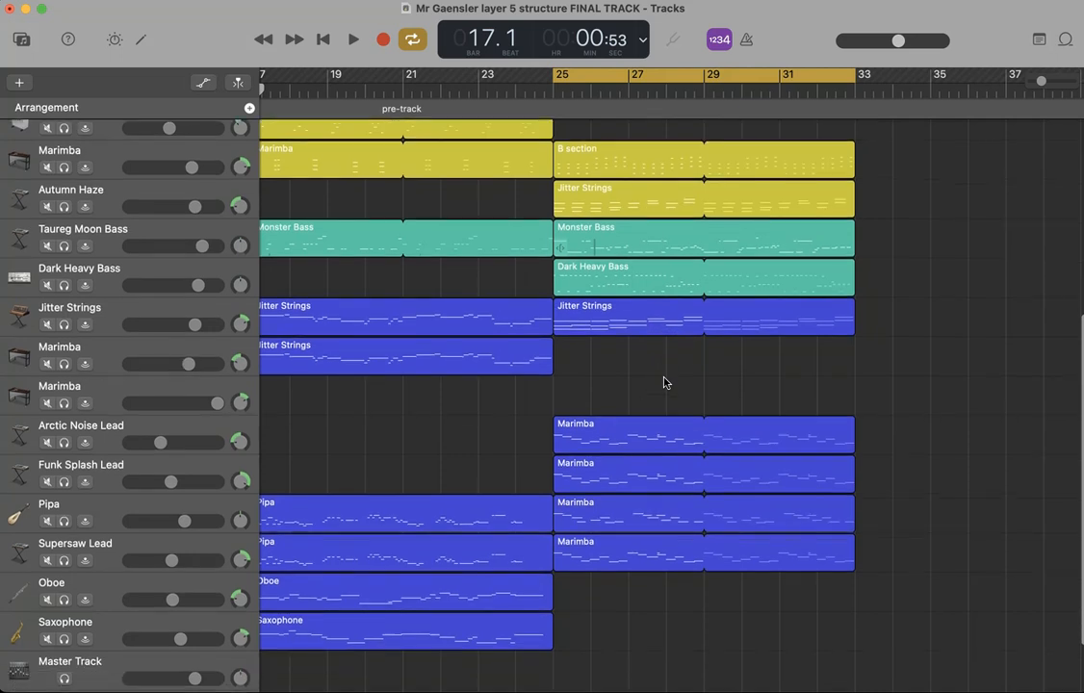
{"action": "scroll", "coordinate": [663, 383], "scroll_direction": "up", "scroll_amount": 10}
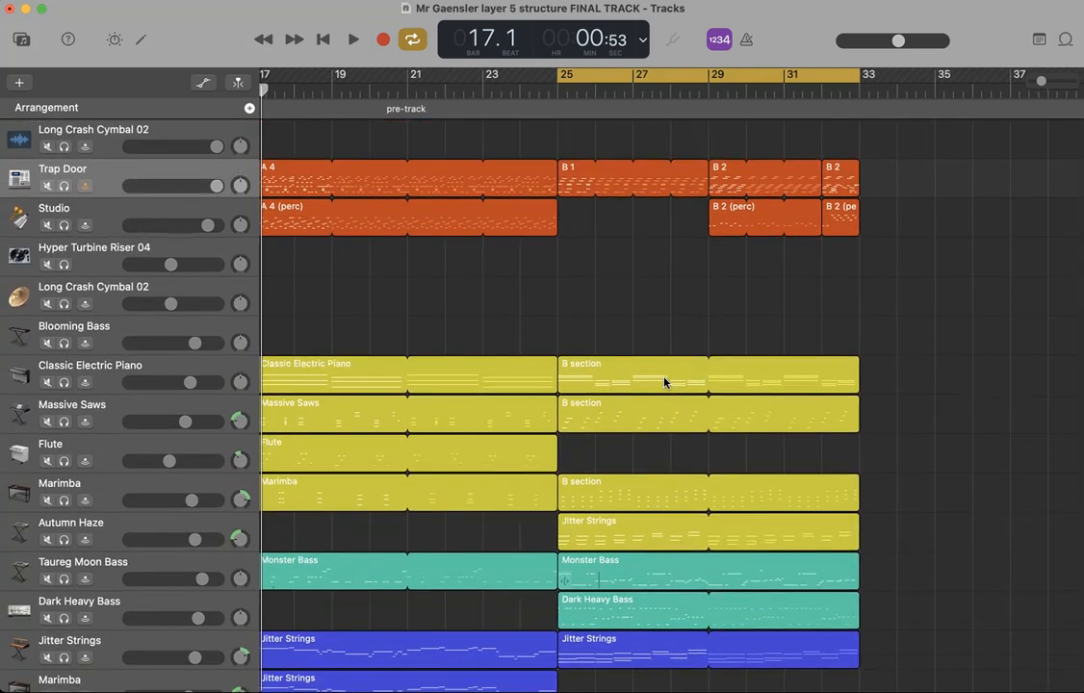
{"action": "key", "text": "space"}
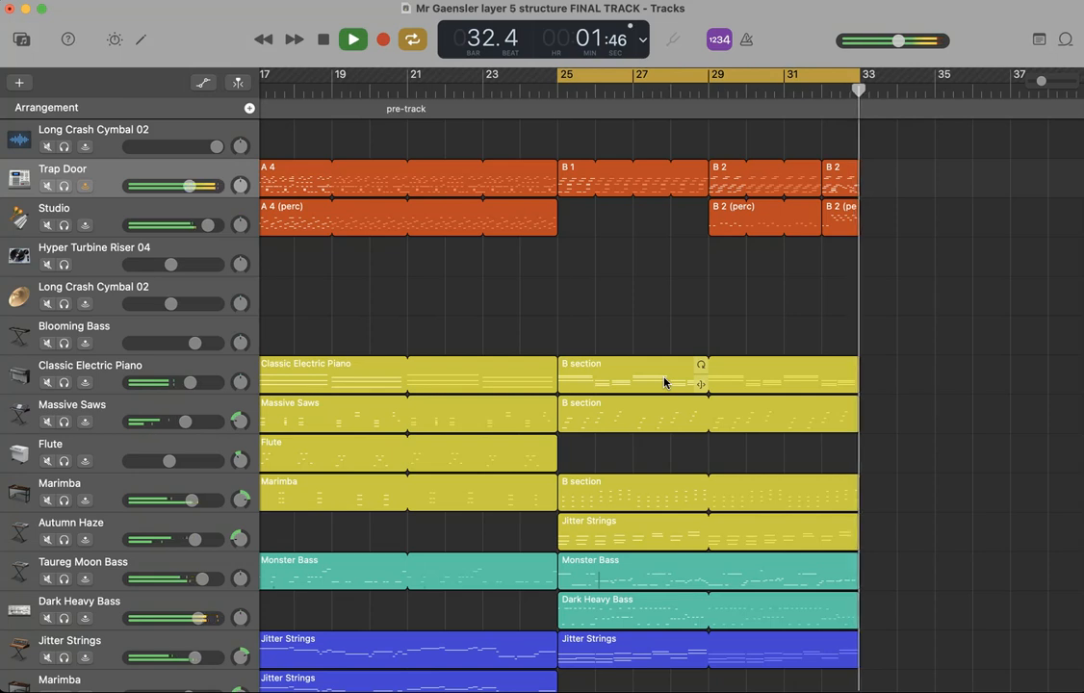
{"action": "key", "text": "space"}
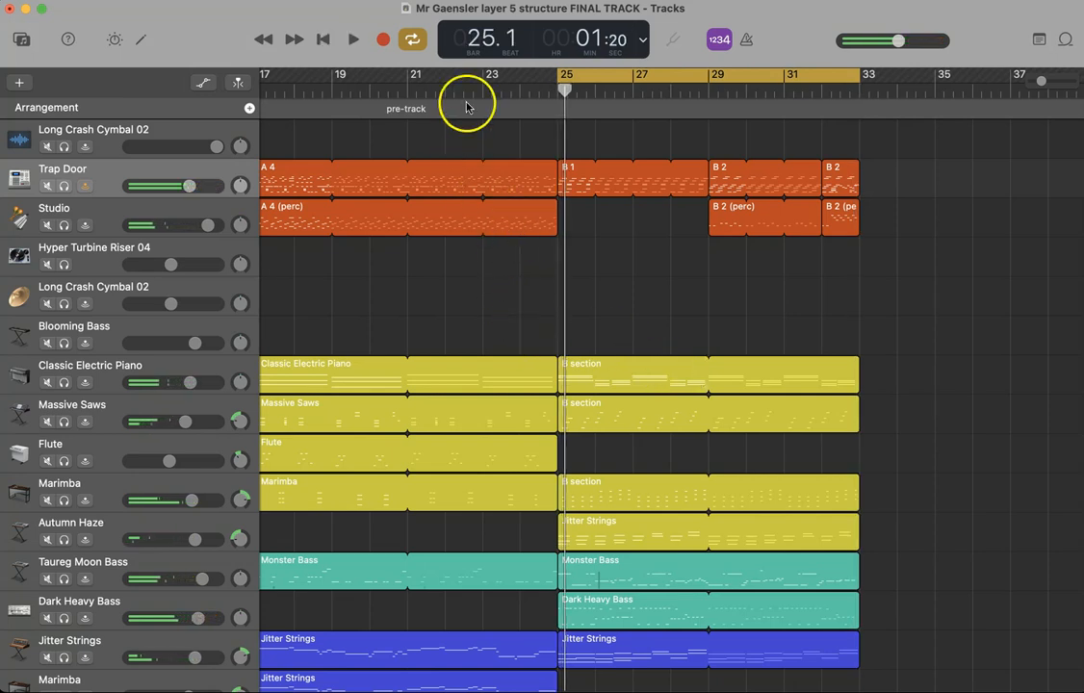
Add an arrangement marker after the pre-track, name it Intro, and shorten it to four bars, ending at bar 45
{"action": "scroll", "coordinate": [447, 190], "scroll_direction": "down", "scroll_amount": 5}
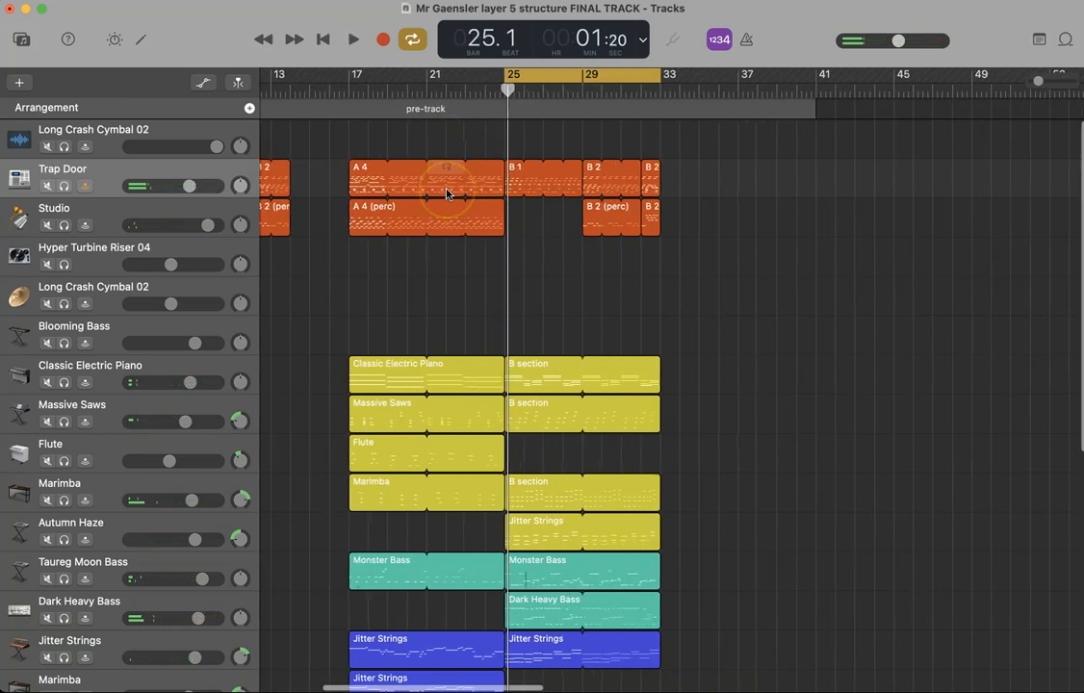
{"action": "scroll", "coordinate": [447, 192], "scroll_direction": "left", "scroll_amount": 10}
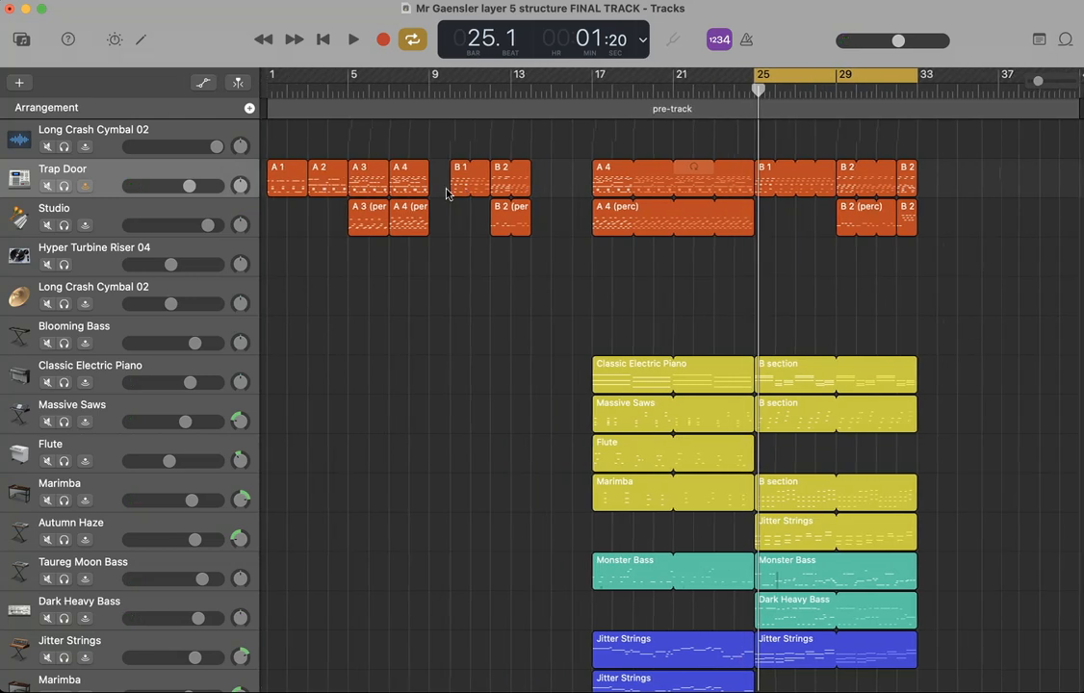
{"action": "scroll", "coordinate": [651, 304], "scroll_direction": "right", "scroll_amount": 5}
{"action": "scroll", "coordinate": [655, 308], "scroll_direction": "right", "scroll_amount": 8}
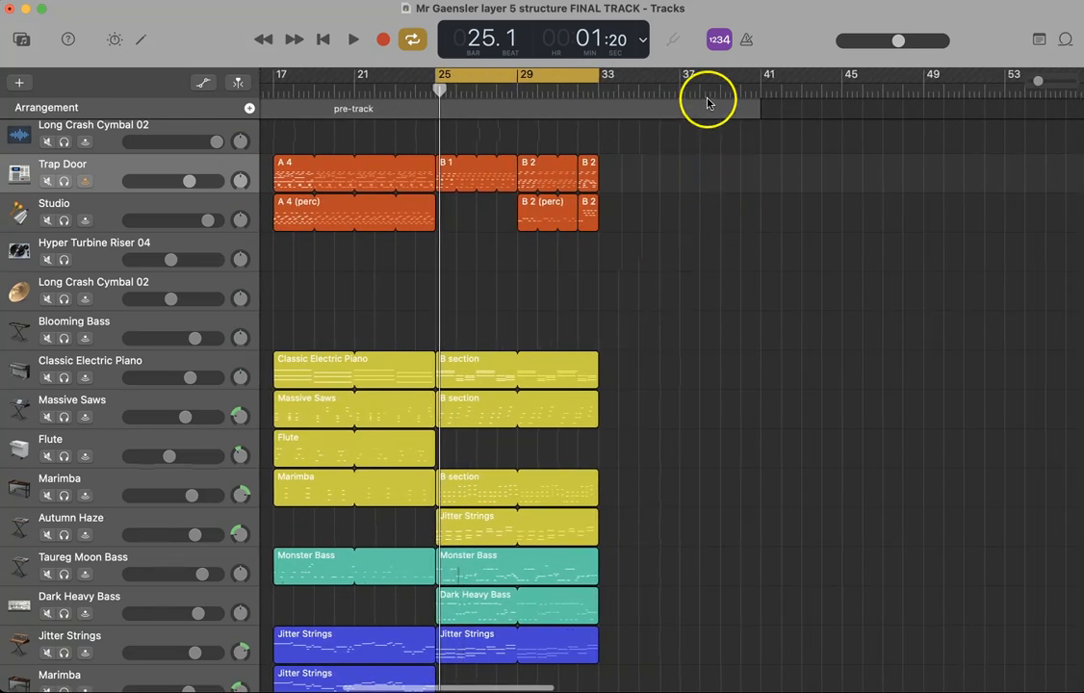
{"action": "left_click", "coordinate": [707, 104]}
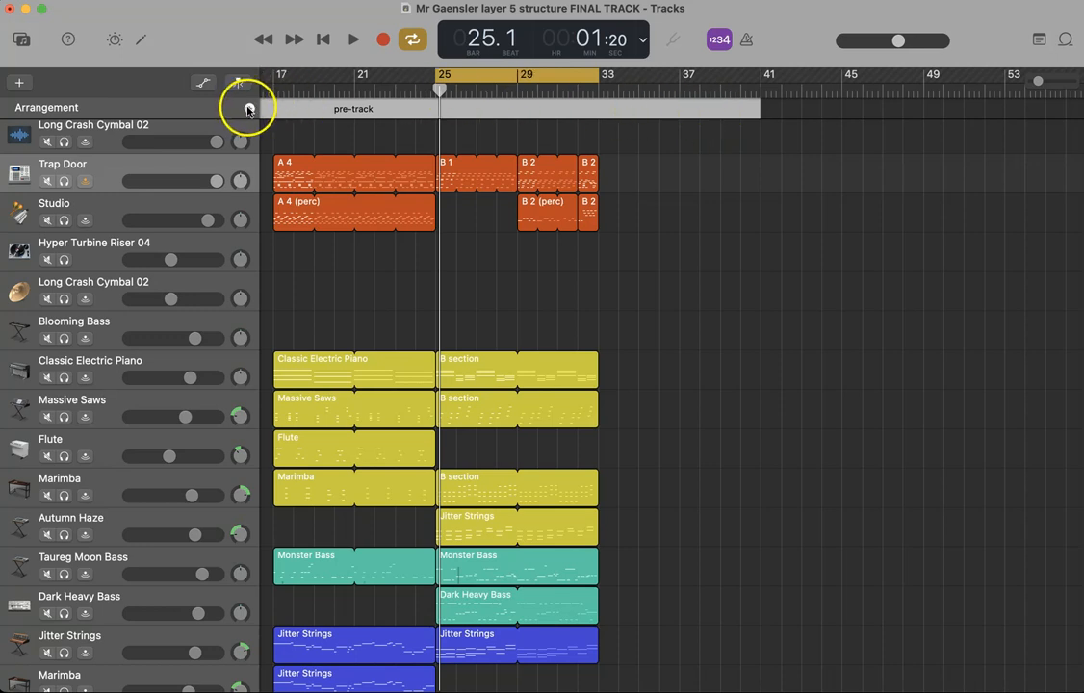
{"action": "left_click", "coordinate": [248, 108]}
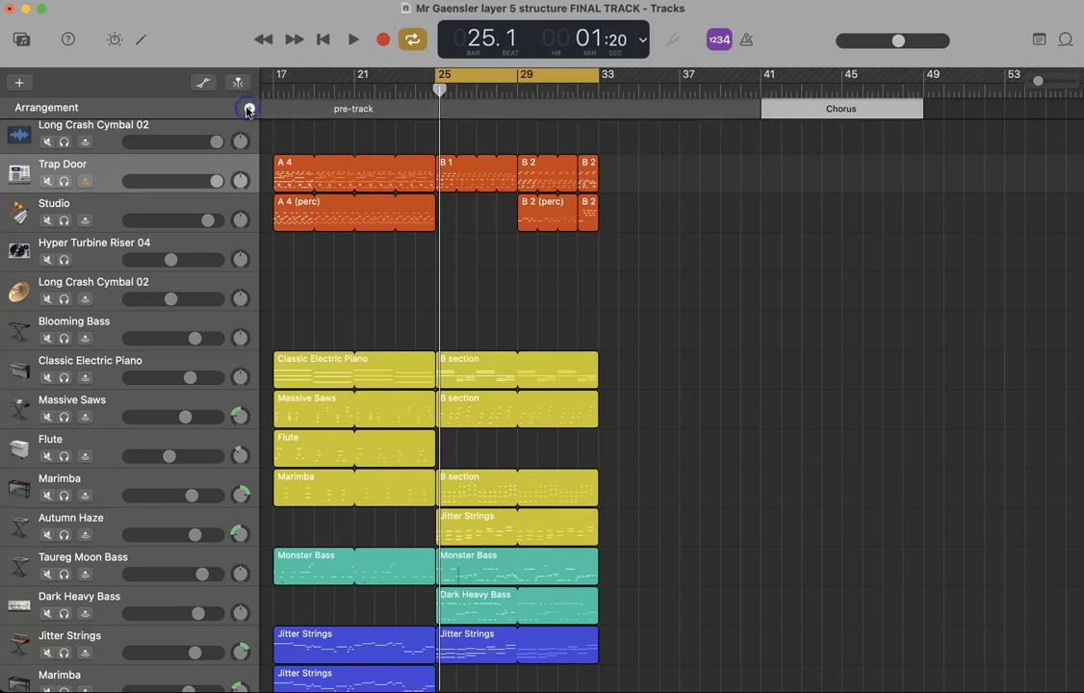
{"action": "left_click", "coordinate": [855, 112]}
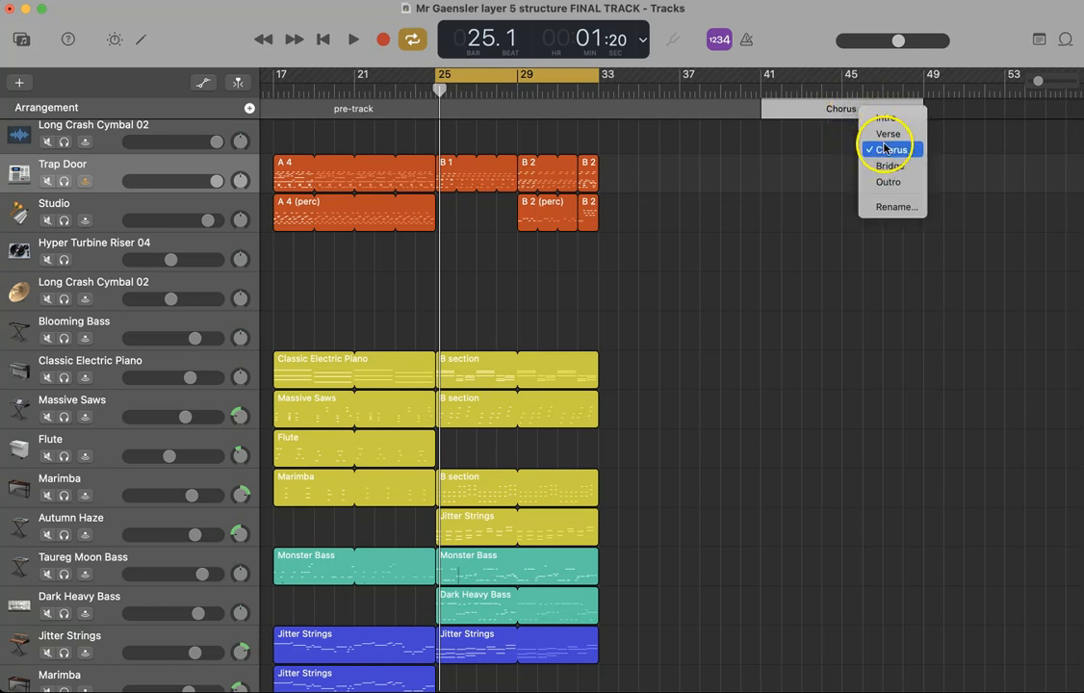
{"action": "left_click", "coordinate": [886, 120]}
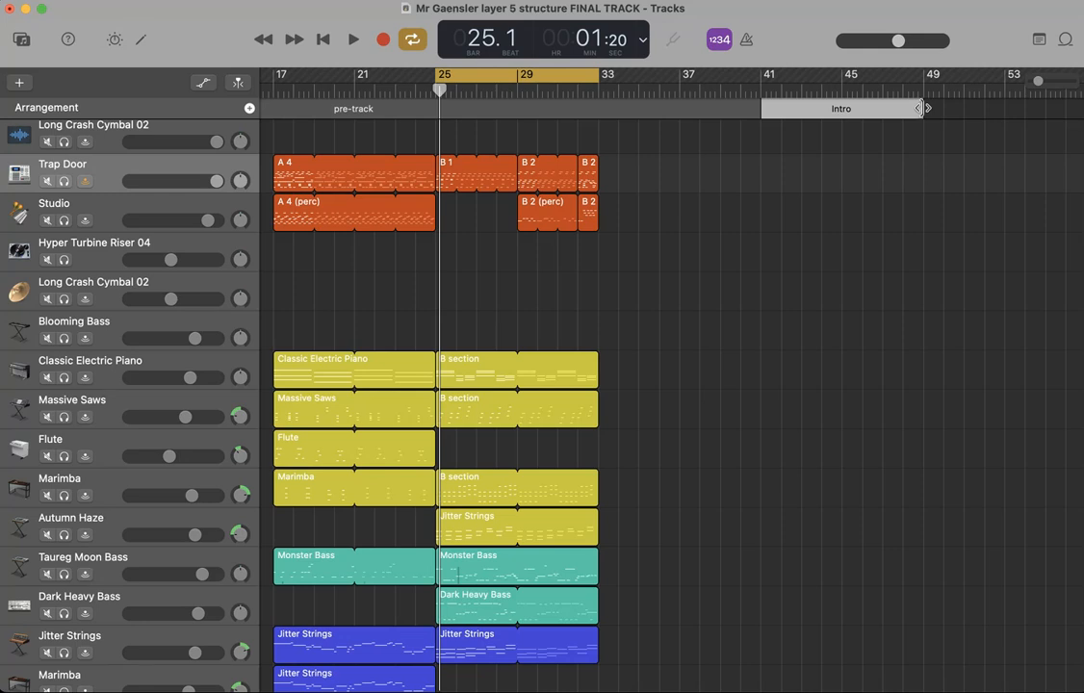
{"action": "left_click_drag", "start_coordinate": [921, 108], "coordinate": [844, 110]}
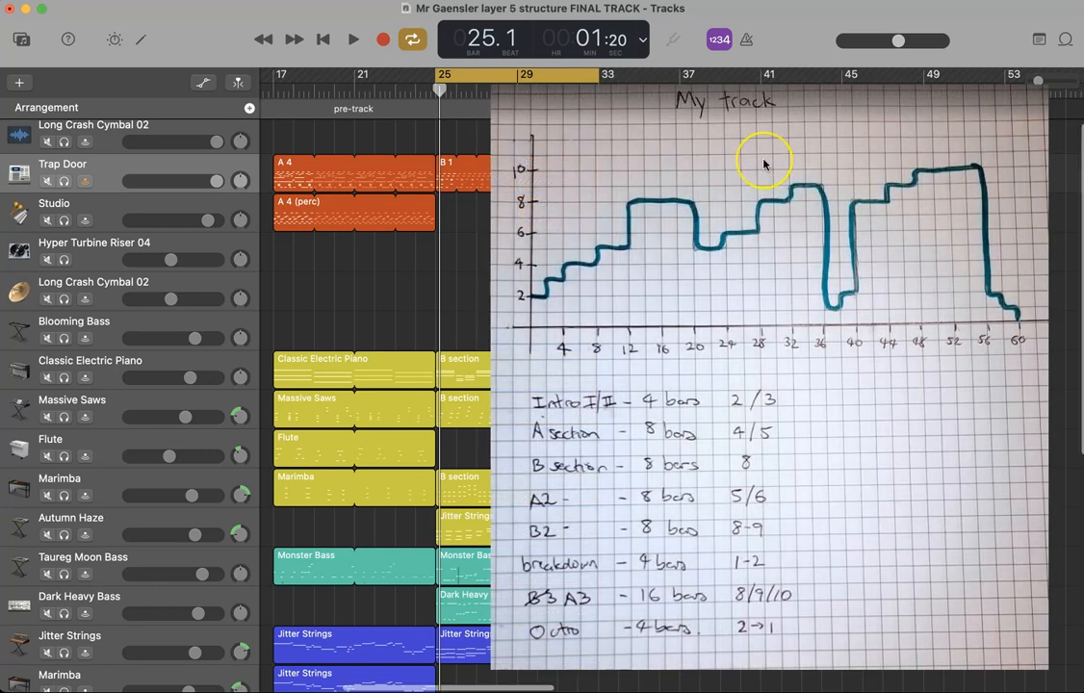
Fill the Intro section with two two-bar copies of Trap Door's A 1 region, starting at bars 41 and 43
{"action": "scroll", "coordinate": [763, 164], "scroll_direction": "left", "scroll_amount": 2}
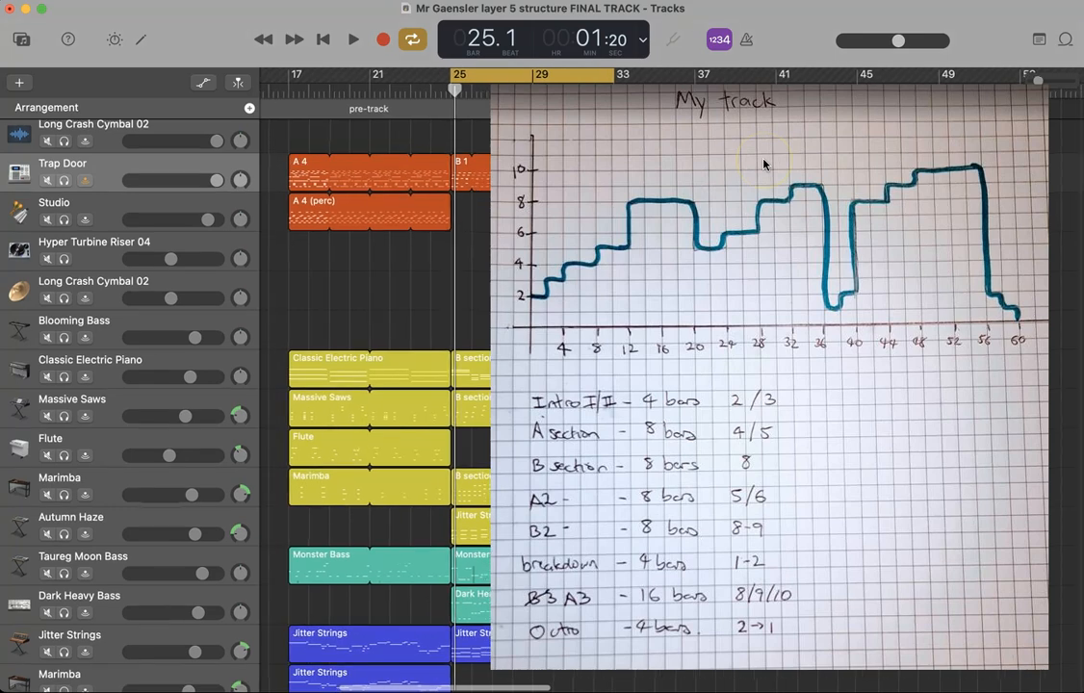
{"action": "scroll", "coordinate": [764, 164], "scroll_direction": "left", "scroll_amount": 10}
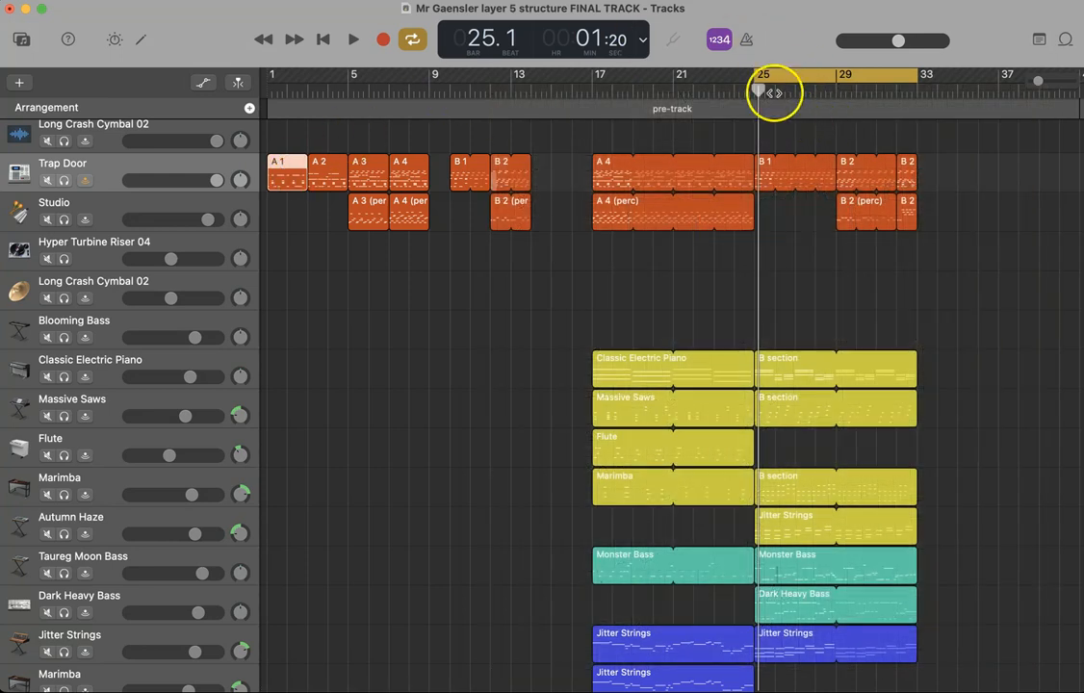
{"action": "left_click_drag", "start_coordinate": [758, 90], "coordinate": [880, 104]}
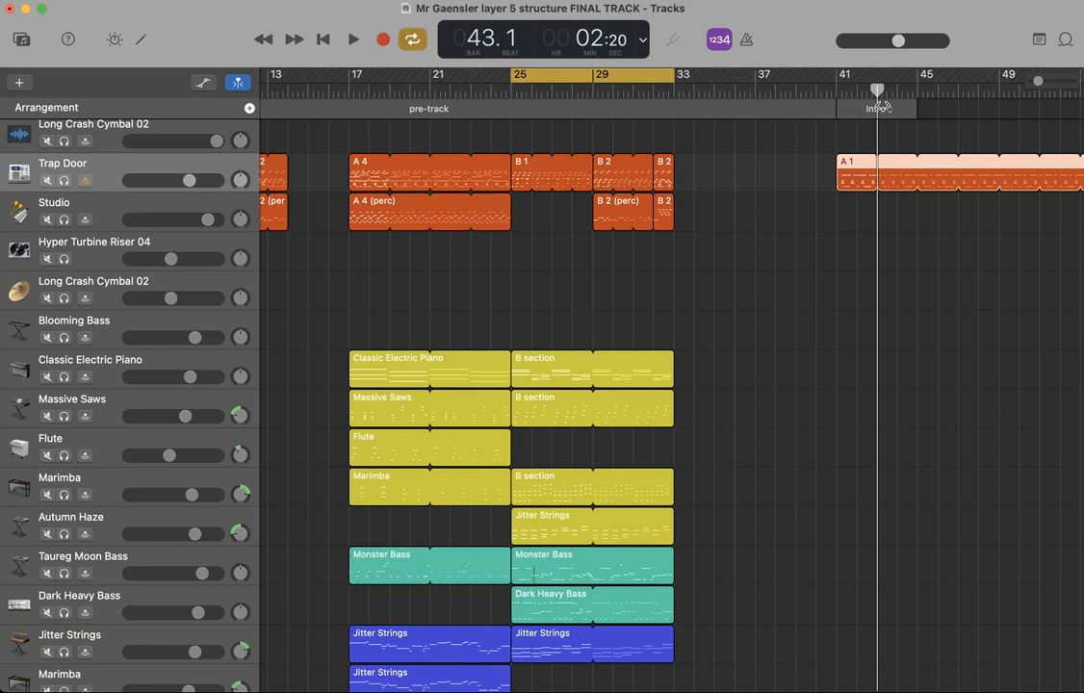
{"action": "left_click_drag", "start_coordinate": [944, 169], "coordinate": [879, 171]}
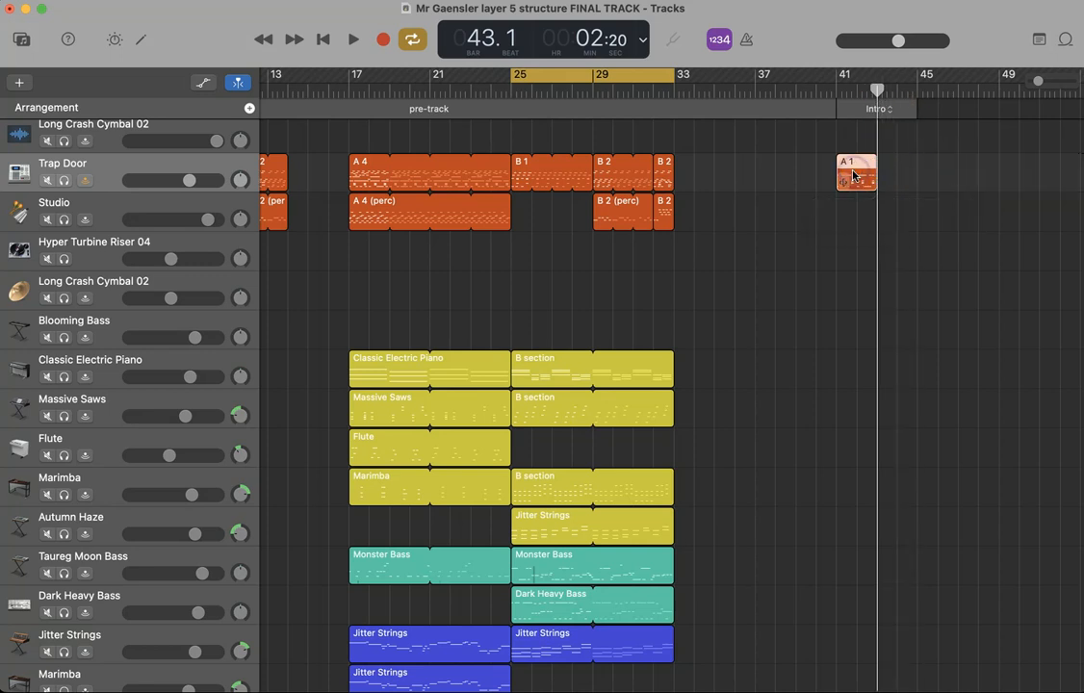
{"action": "left_click_drag", "start_coordinate": [853, 175], "coordinate": [896, 178]}
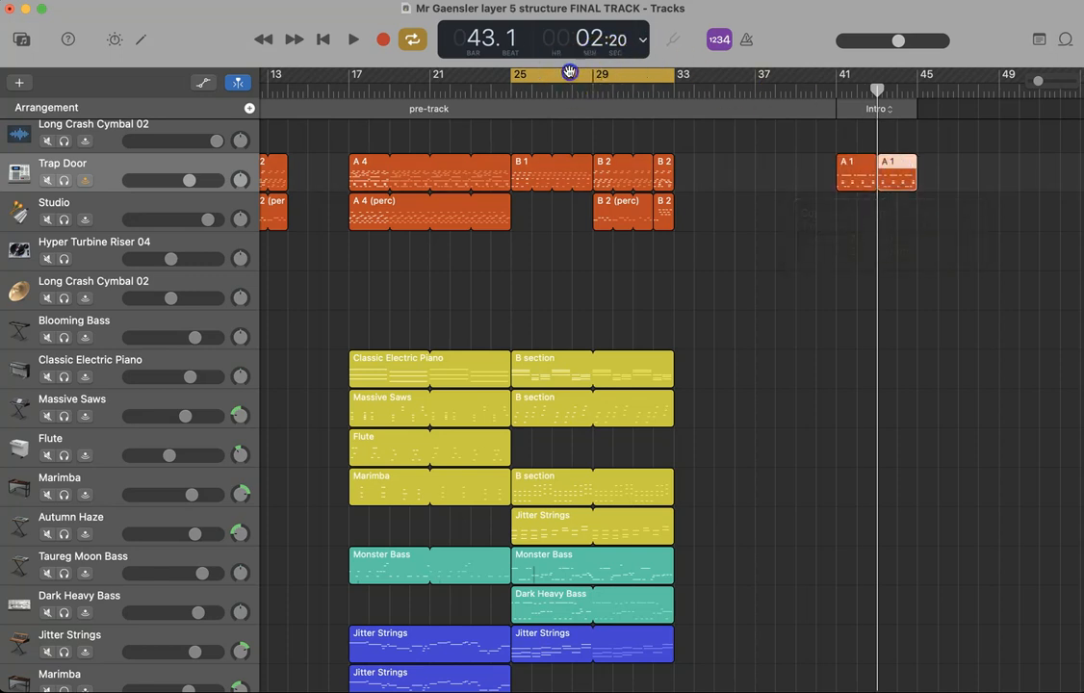
Turn off the cycle range and delete the highest row of notes from Trap Door's A 1 region at bar 41
{"action": "left_click", "coordinate": [616, 73]}
{"action": "scroll", "coordinate": [875, 161], "scroll_direction": "up", "scroll_amount": 5}
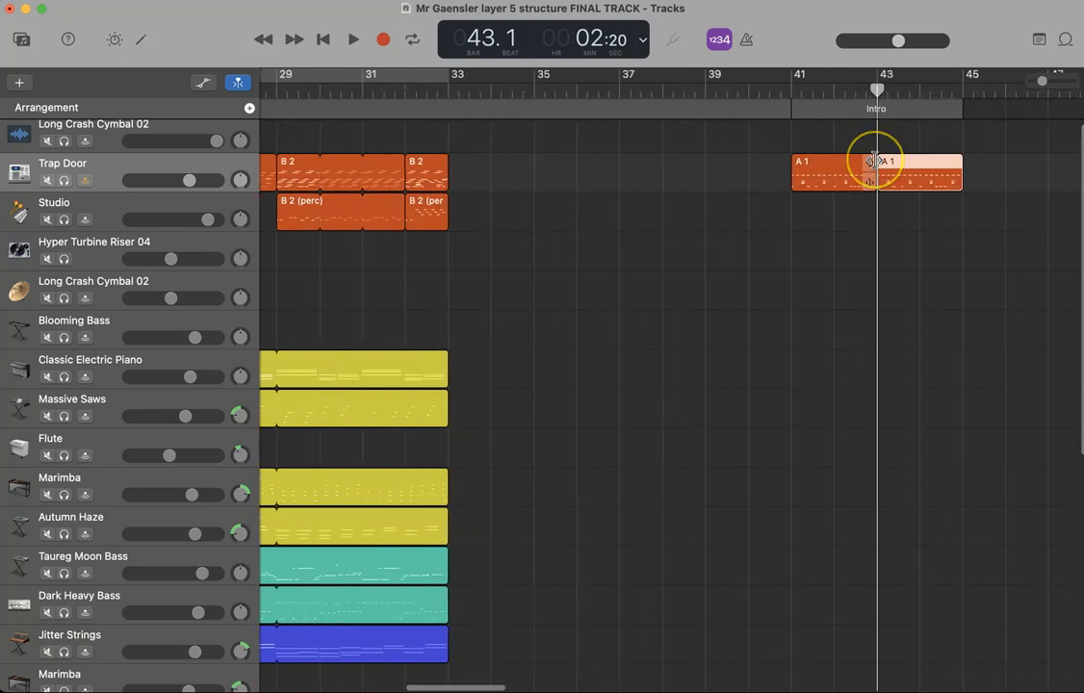
{"action": "left_click", "coordinate": [823, 169]}
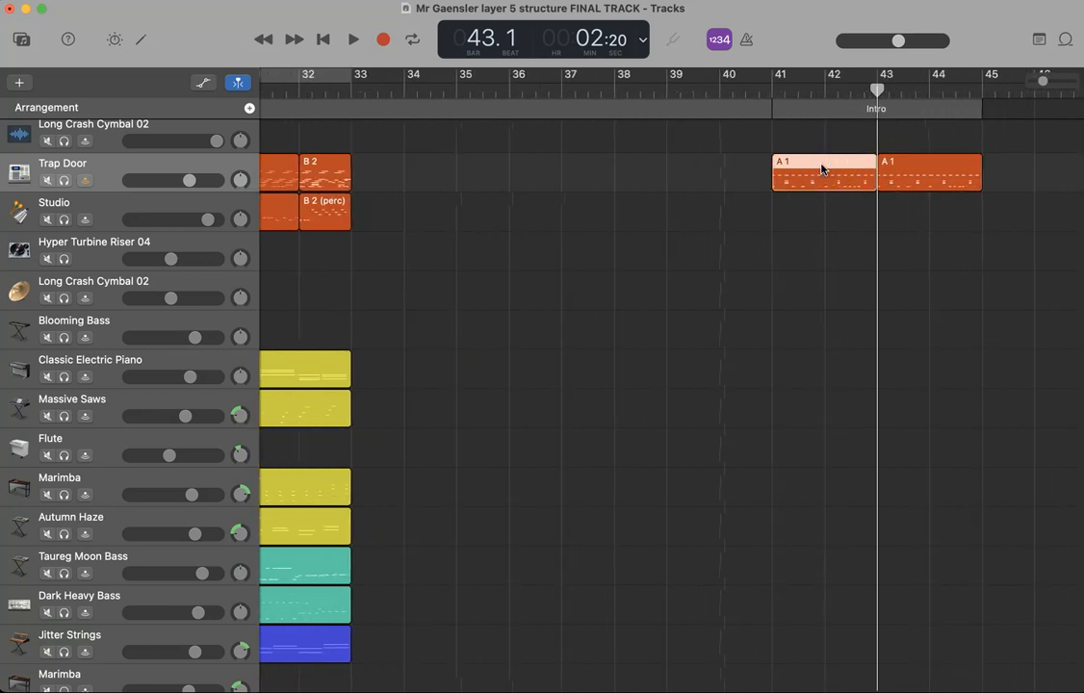
{"action": "double_click", "coordinate": [820, 169]}
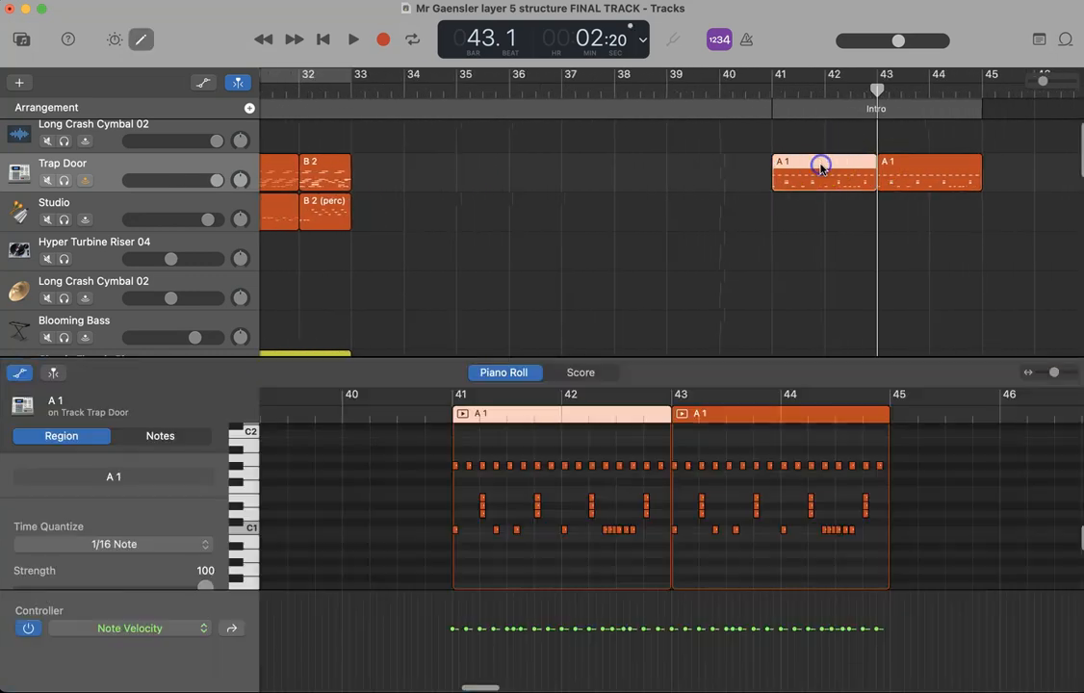
{"action": "left_click_drag", "start_coordinate": [442, 460], "coordinate": [672, 474]}
{"action": "key", "text": "Delete"}
Rename the edited Trap Door region at bar 41 as A 0
{"action": "left_click", "coordinate": [820, 166]}
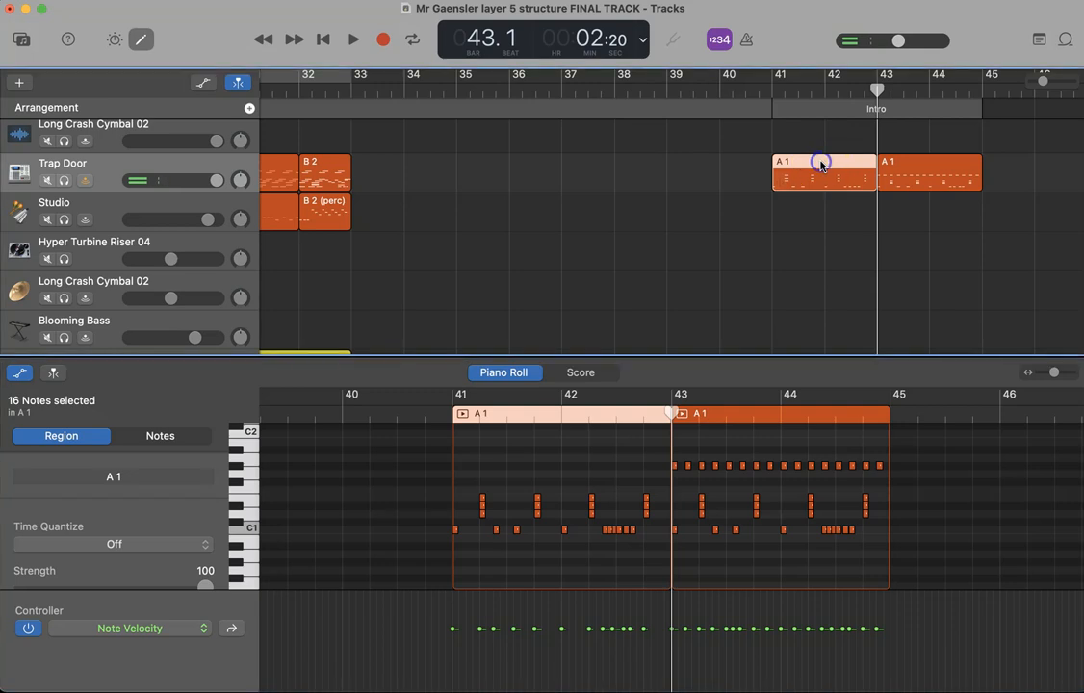
{"action": "key", "text": "shift+n"}
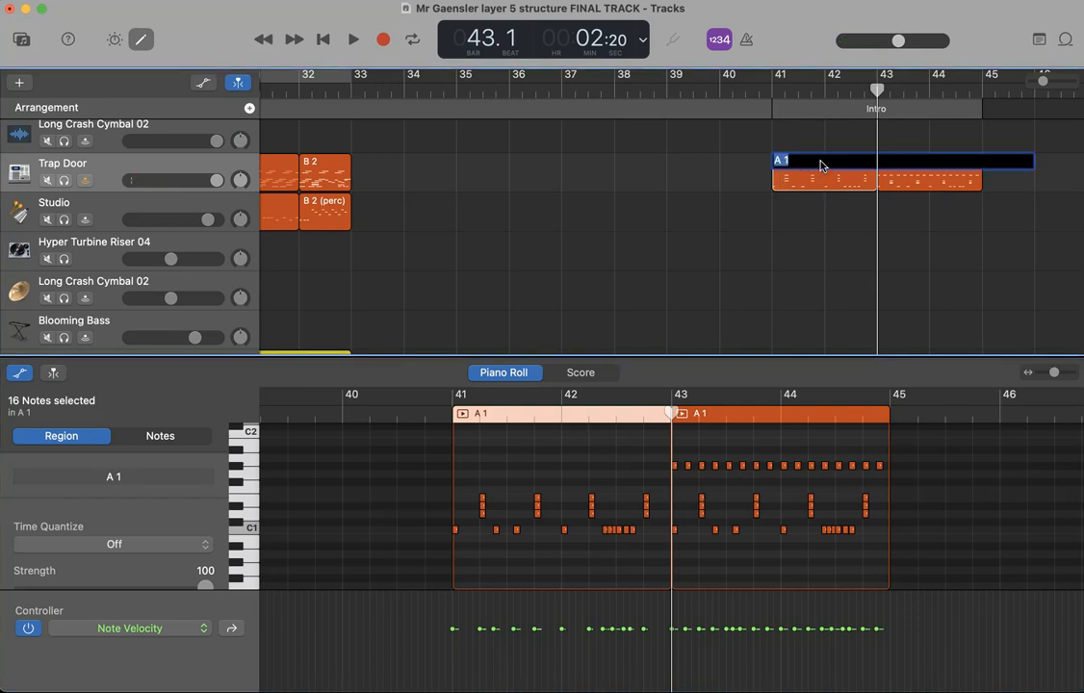
{"action": "key", "text": "Return"}
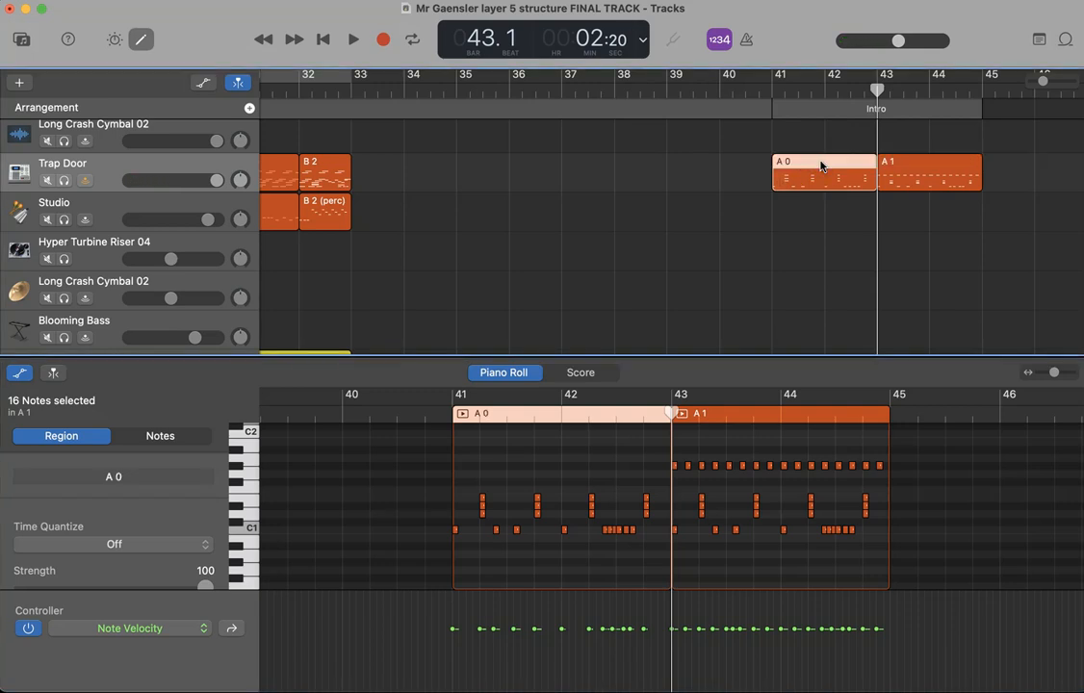
Play the Intro's drum regions from bar 41 and close the Piano Roll editor
{"action": "left_click", "coordinate": [772, 90]}
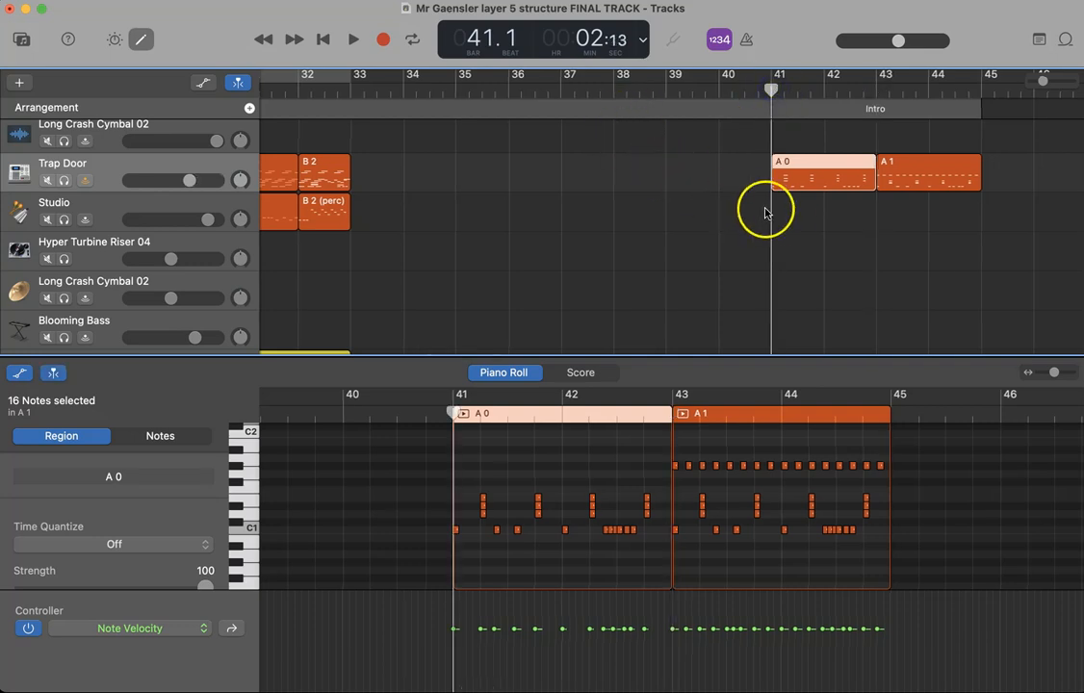
{"action": "key", "text": "space"}
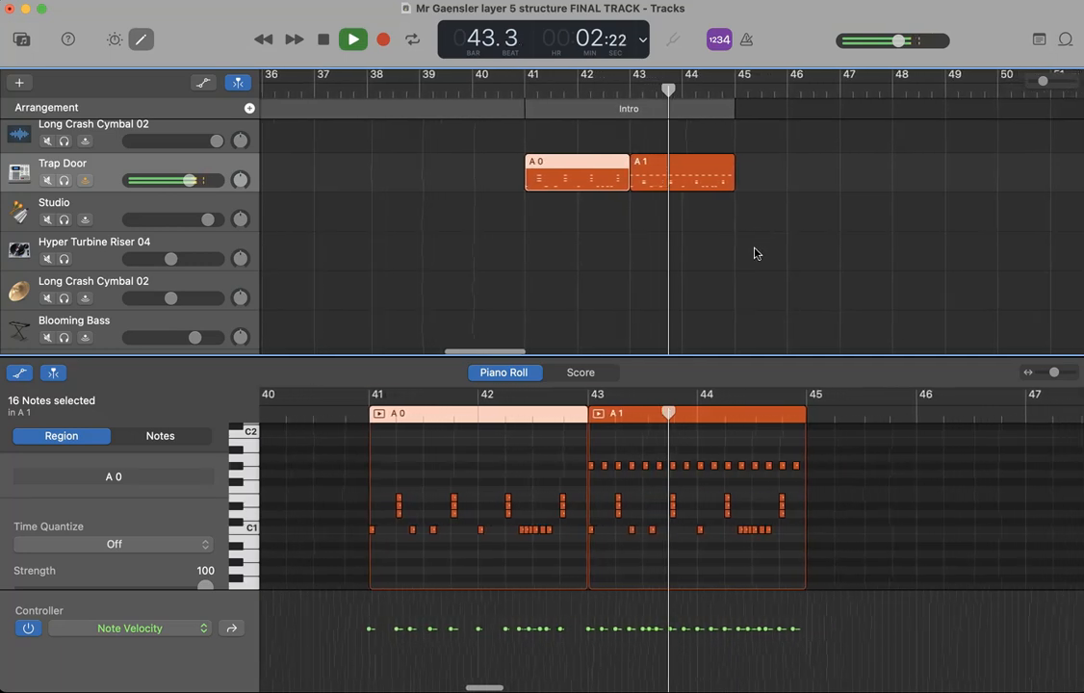
{"action": "key", "text": "space"}
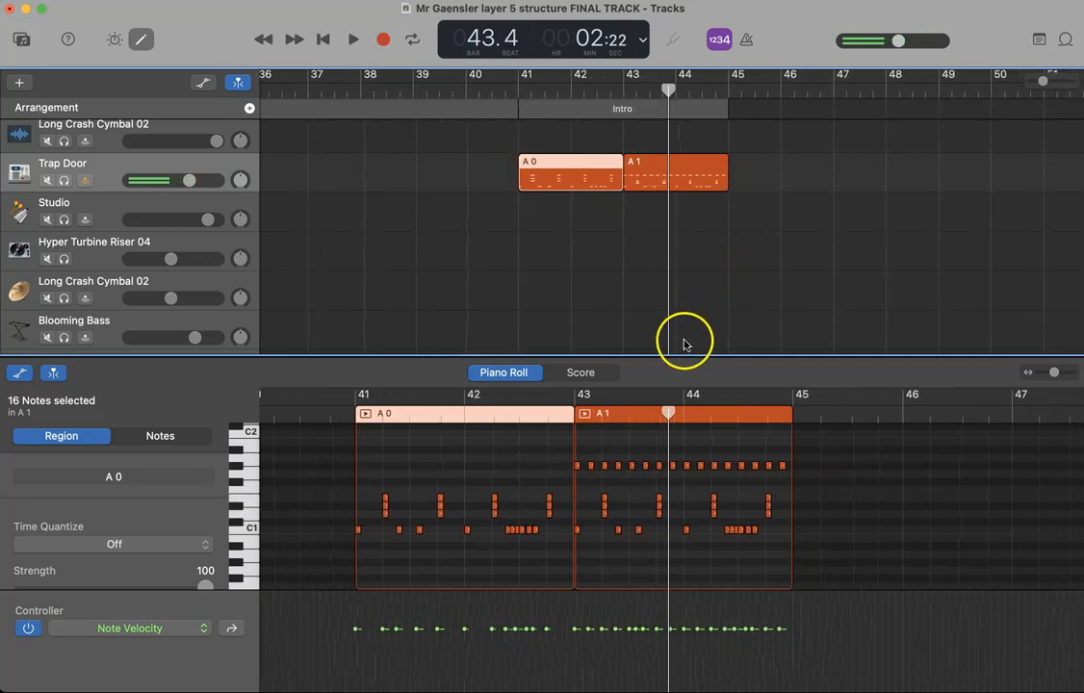
{"action": "left_click", "coordinate": [642, 475]}
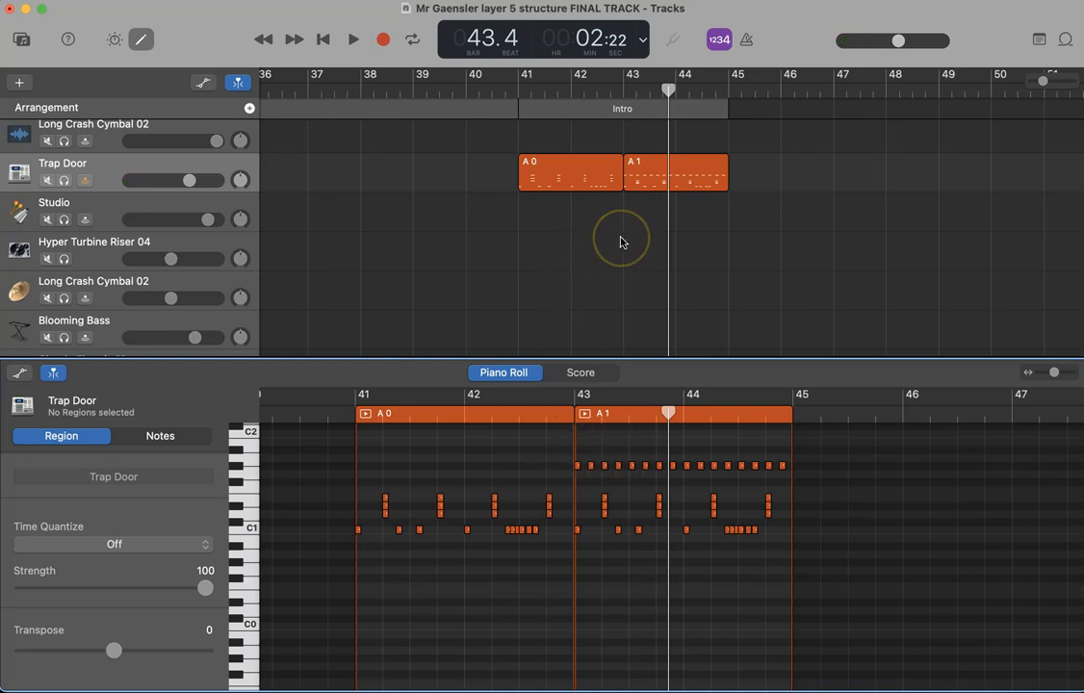
{"action": "key", "text": "e"}
Solo the Classic Electric Piano track, listen to it from bar 17 of the pre-track, and unsolo it
{"action": "scroll", "coordinate": [581, 281], "scroll_direction": "up", "scroll_amount": 1}
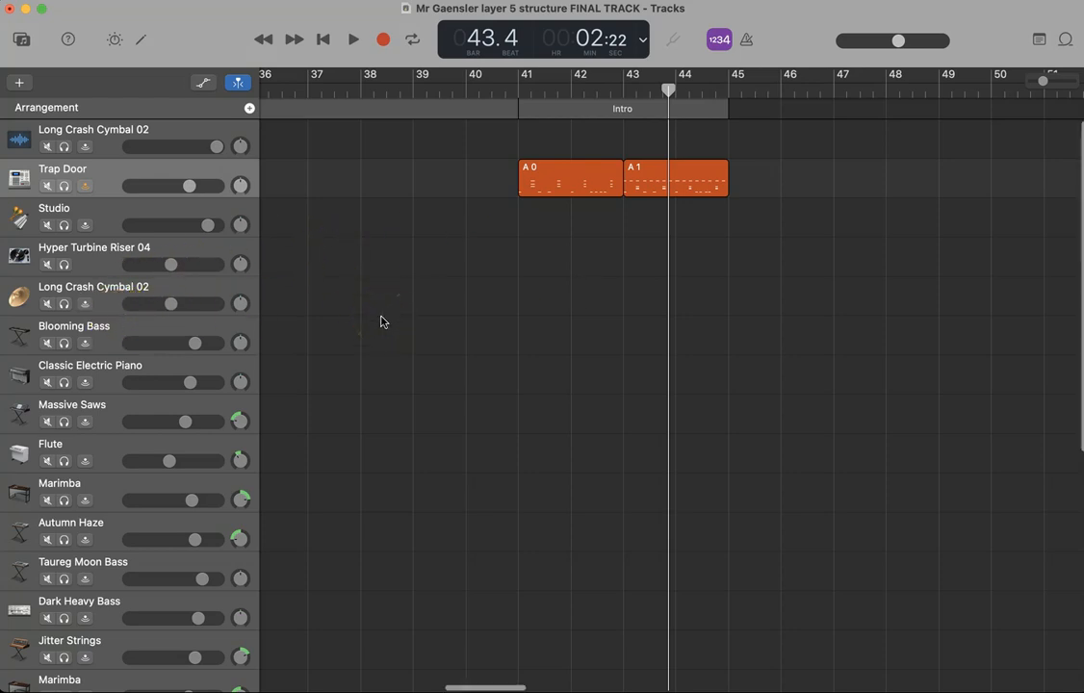
{"action": "scroll", "coordinate": [380, 354], "scroll_direction": "down", "scroll_amount": 5}
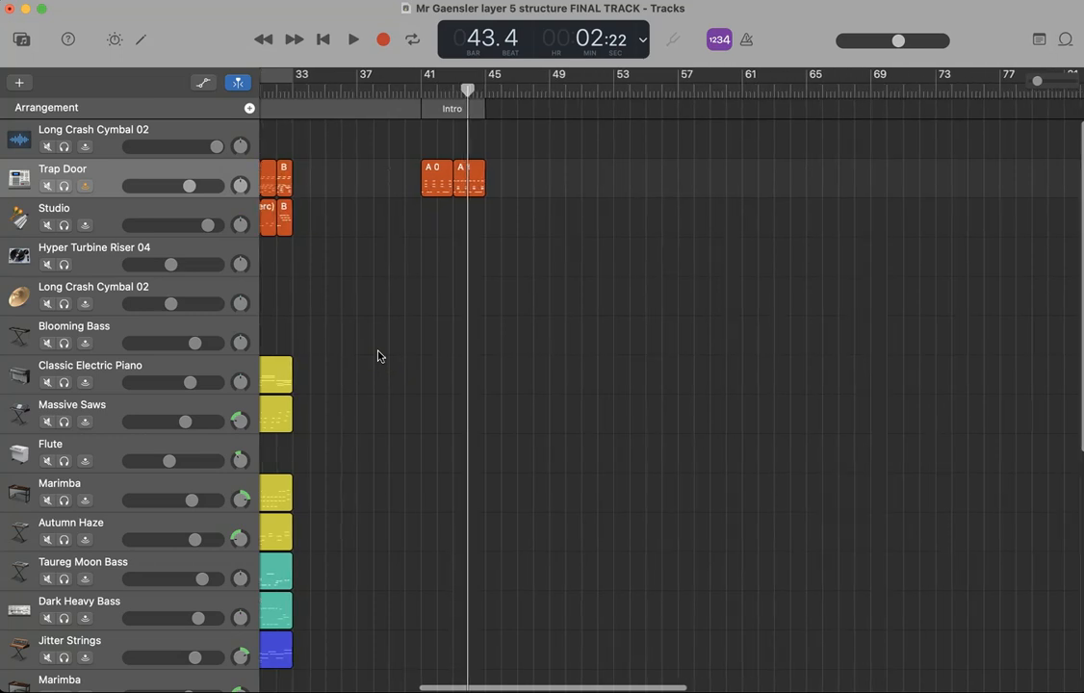
{"action": "scroll", "coordinate": [380, 355], "scroll_direction": "left", "scroll_amount": 10}
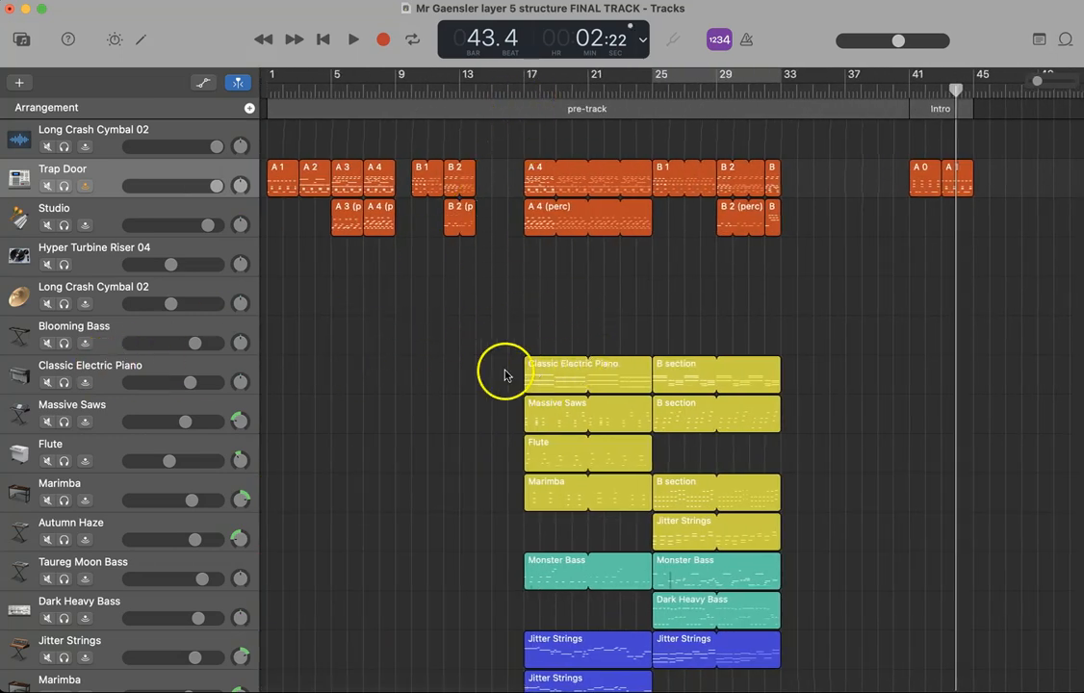
{"action": "left_click", "coordinate": [63, 382]}
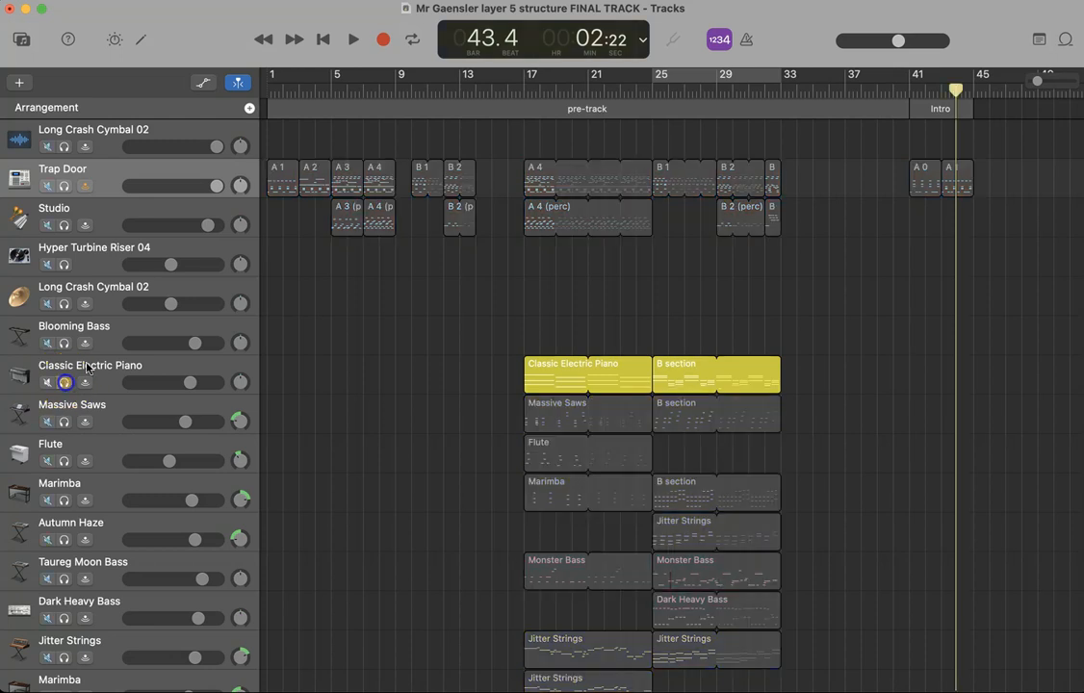
{"action": "left_click", "coordinate": [527, 88]}
{"action": "key", "text": "space"}
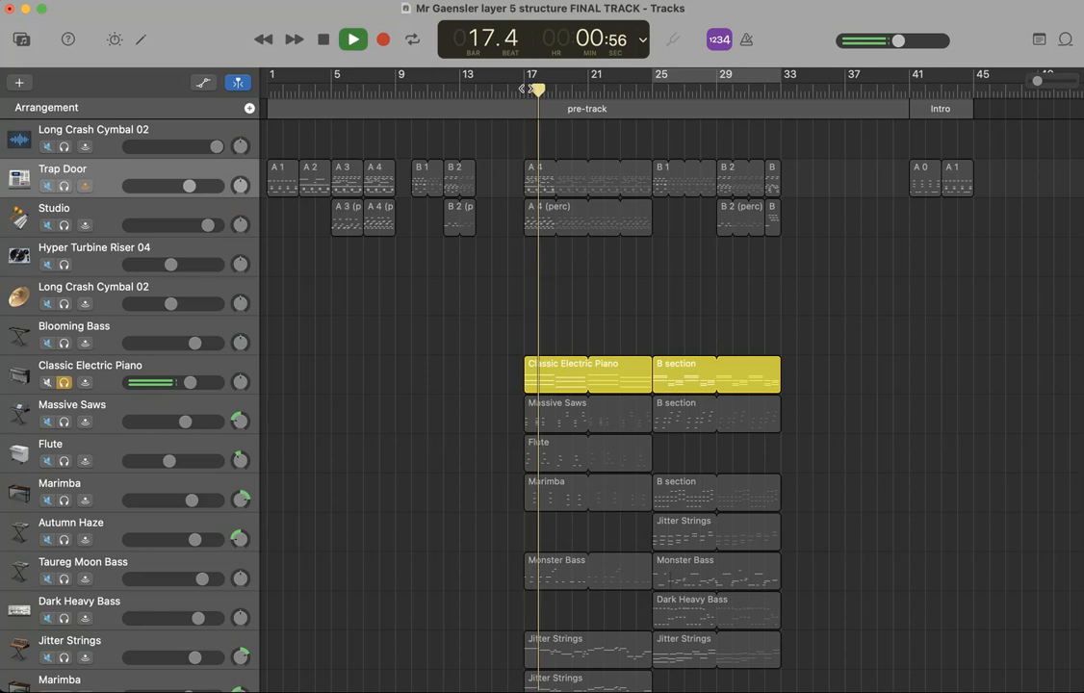
{"action": "key", "text": "space"}
{"action": "left_click", "coordinate": [64, 382]}
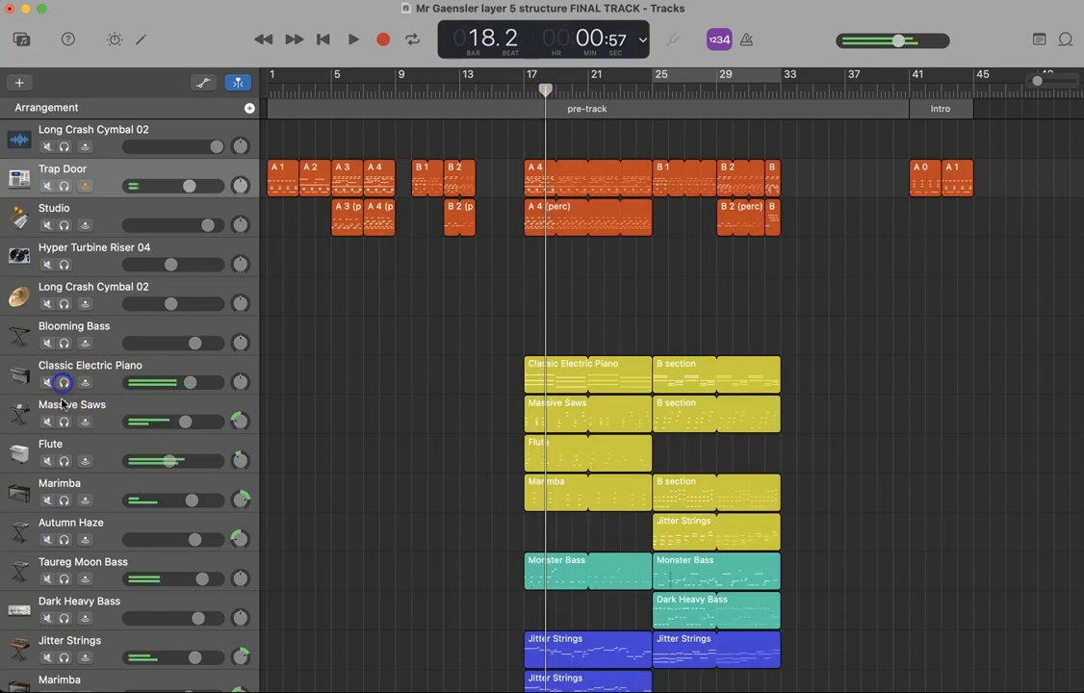
Solo the Massive Saws track, listen to it from bar 17, and unsolo it
{"action": "left_click", "coordinate": [62, 422]}
{"action": "left_click", "coordinate": [517, 104]}
{"action": "key", "text": "space"}
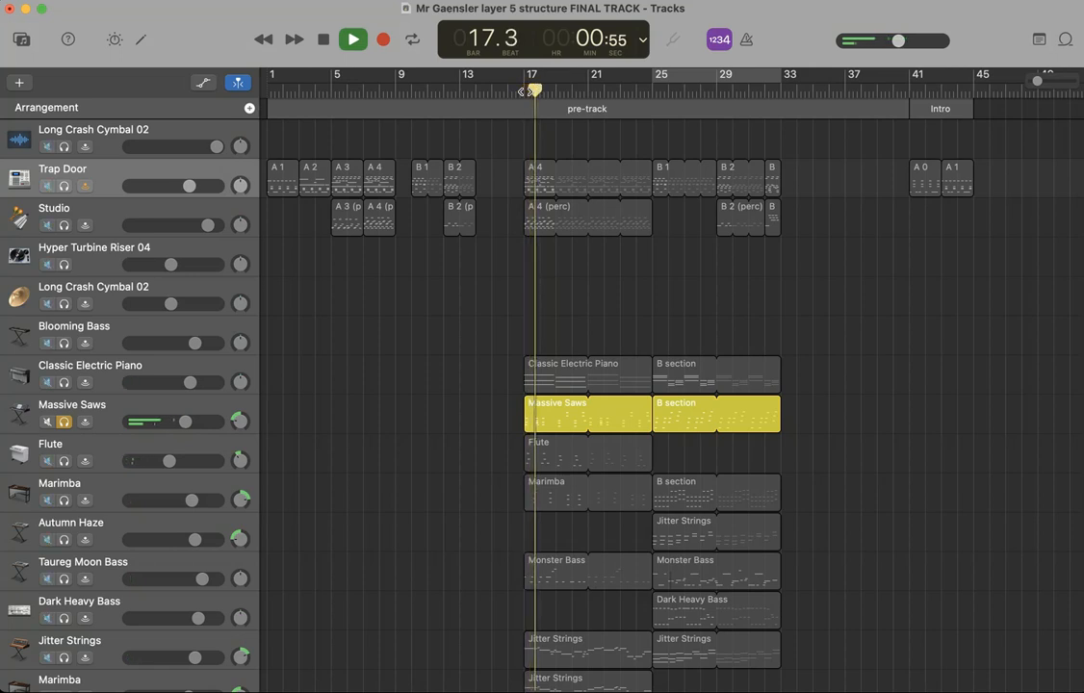
{"action": "key", "text": "space"}
{"action": "left_click", "coordinate": [63, 422]}
Solo the Flute track and listen to it from bar 17
{"action": "left_click", "coordinate": [62, 461]}
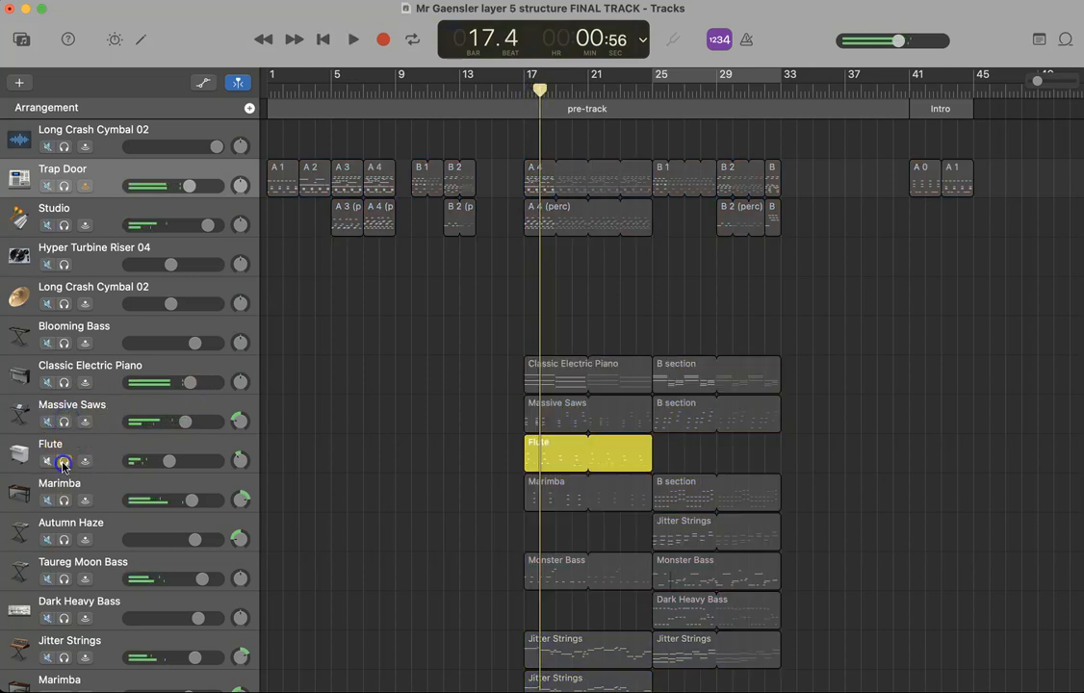
{"action": "left_click", "coordinate": [521, 92]}
{"action": "key", "text": "space"}
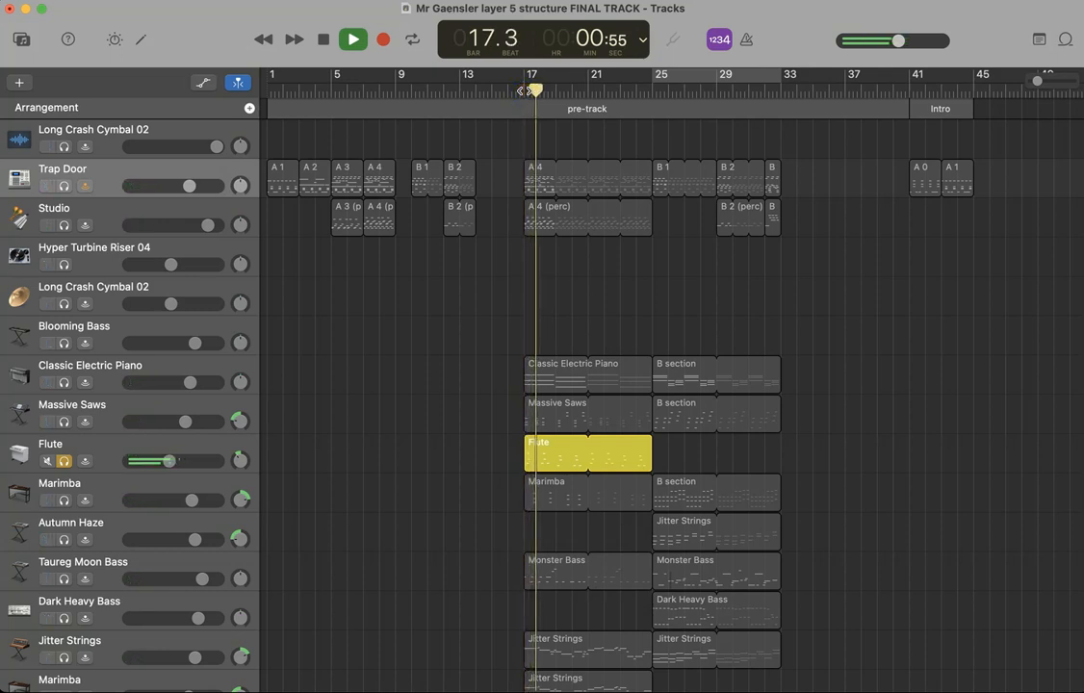
{"action": "key", "text": "space"}
Copy the Flute region to bar 41, turn off the track's solo, and remove the copy's loop so it fills only the four-bar Intro
{"action": "left_click", "coordinate": [554, 453]}
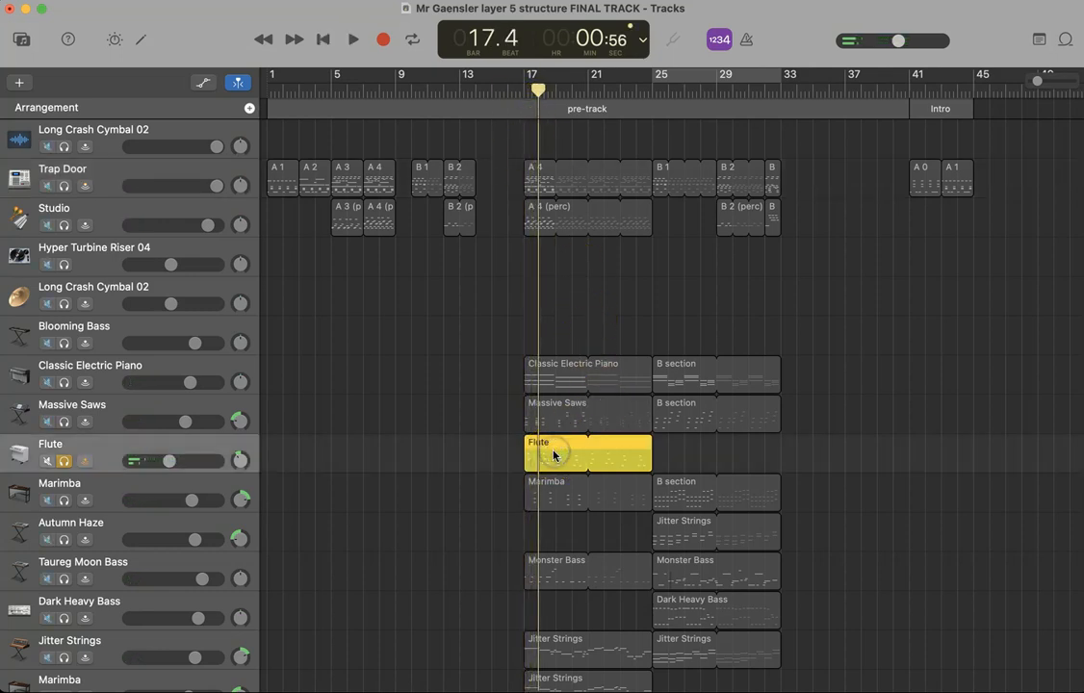
{"action": "left_click_drag", "start_coordinate": [552, 452], "coordinate": [937, 449]}
{"action": "left_click", "coordinate": [71, 464]}
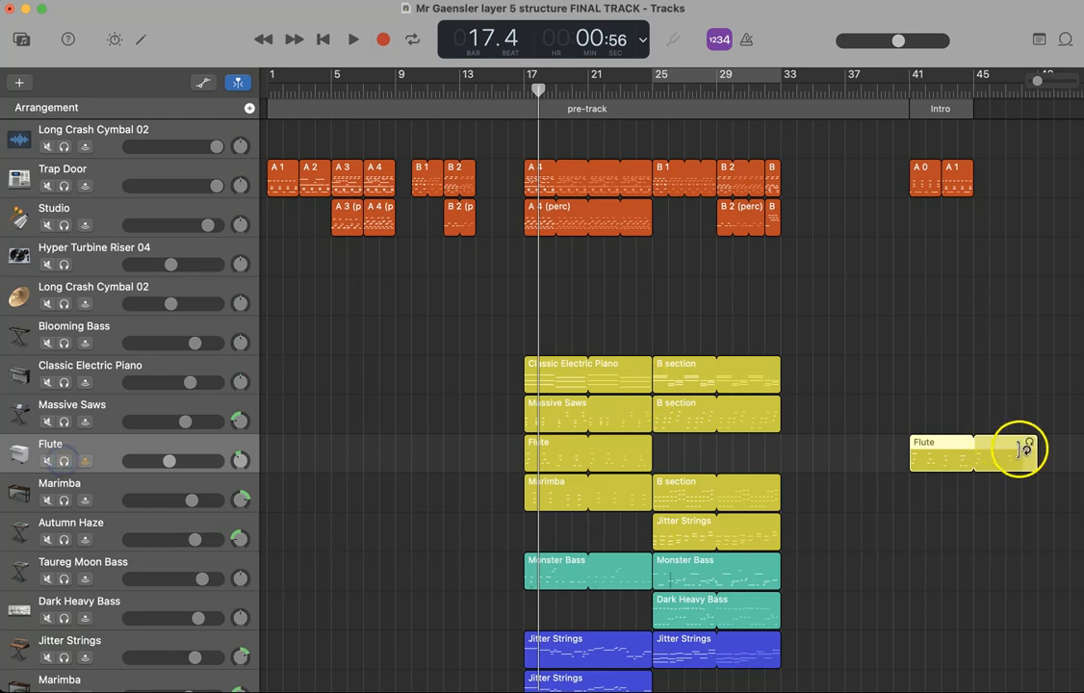
{"action": "left_click_drag", "start_coordinate": [1030, 451], "coordinate": [962, 450]}
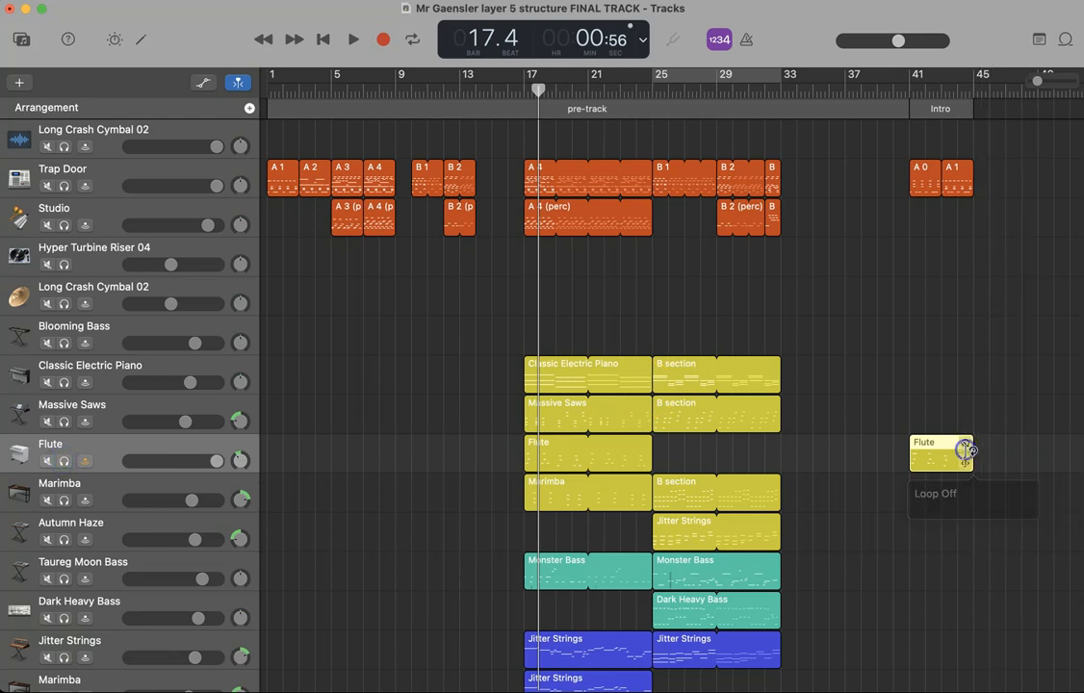
Play the Intro with drums and flute from bar 41
{"action": "left_click", "coordinate": [908, 93]}
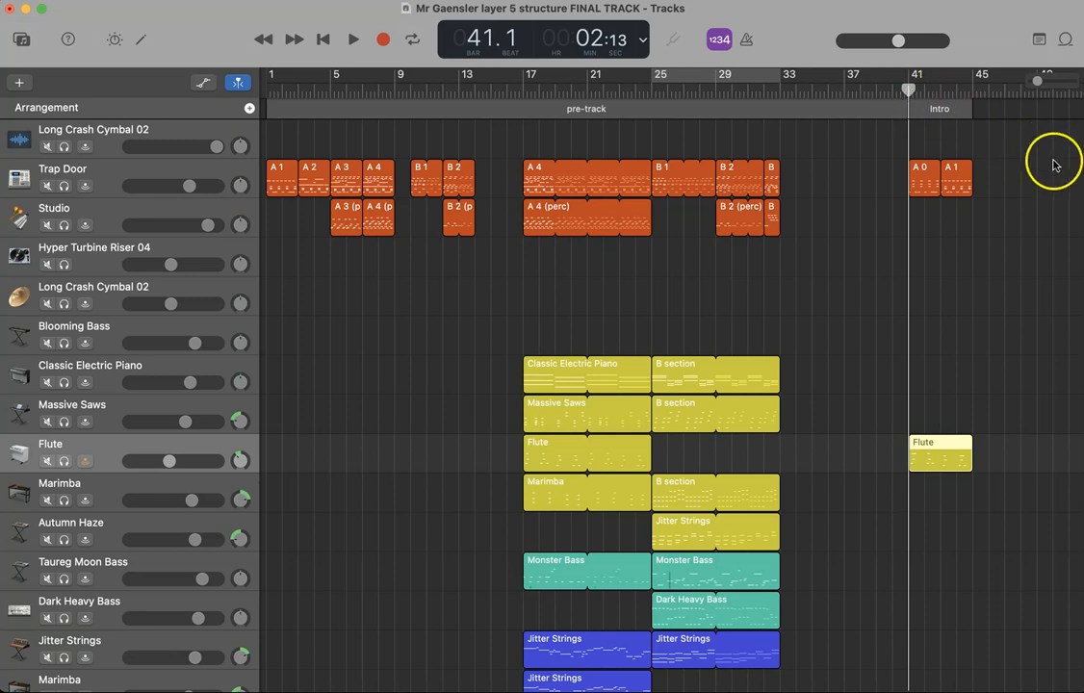
{"action": "key", "text": "space"}
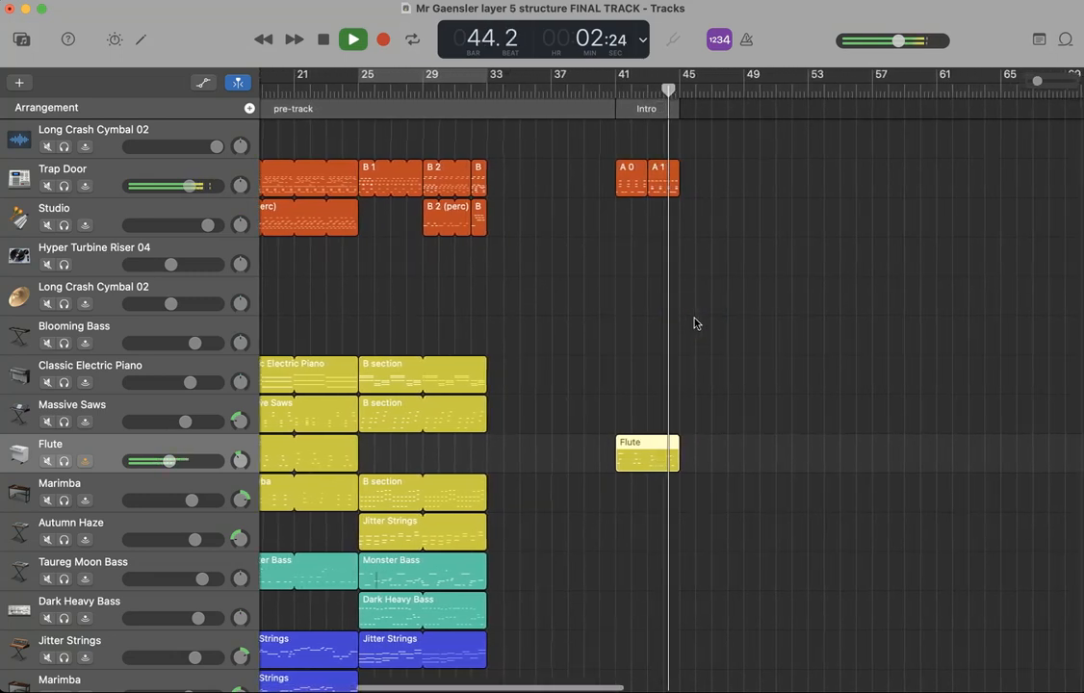
{"action": "key", "text": "space"}
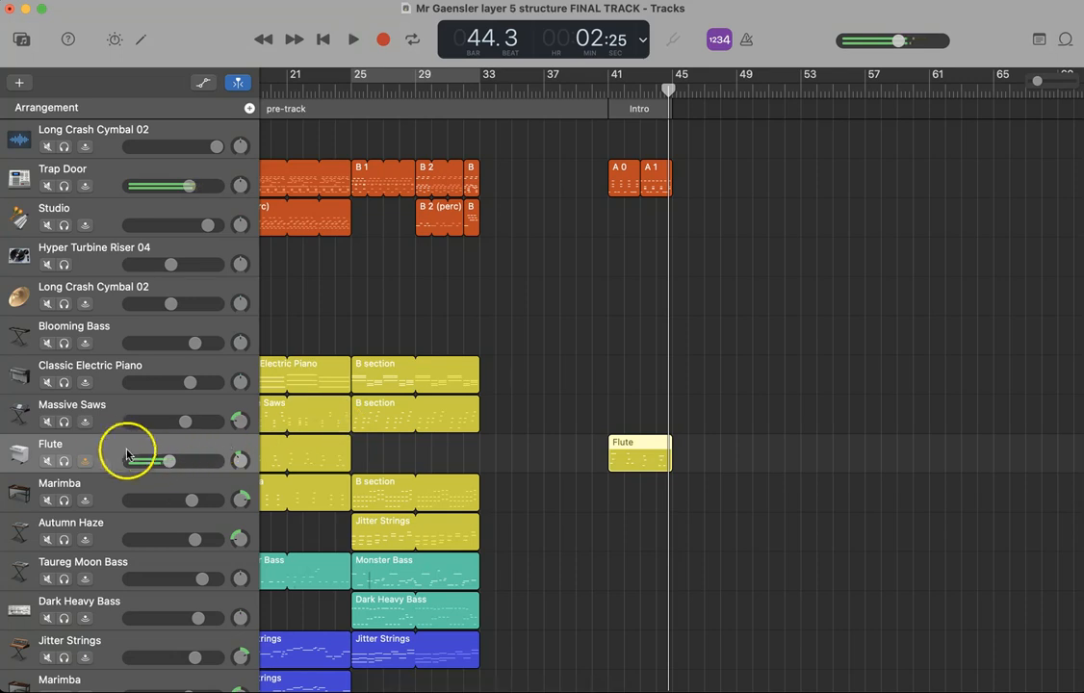
Show the Flute track's Smart Controls and examine the settings of its Echo and Pedalboard plug-ins
{"action": "left_click", "coordinate": [106, 448]}
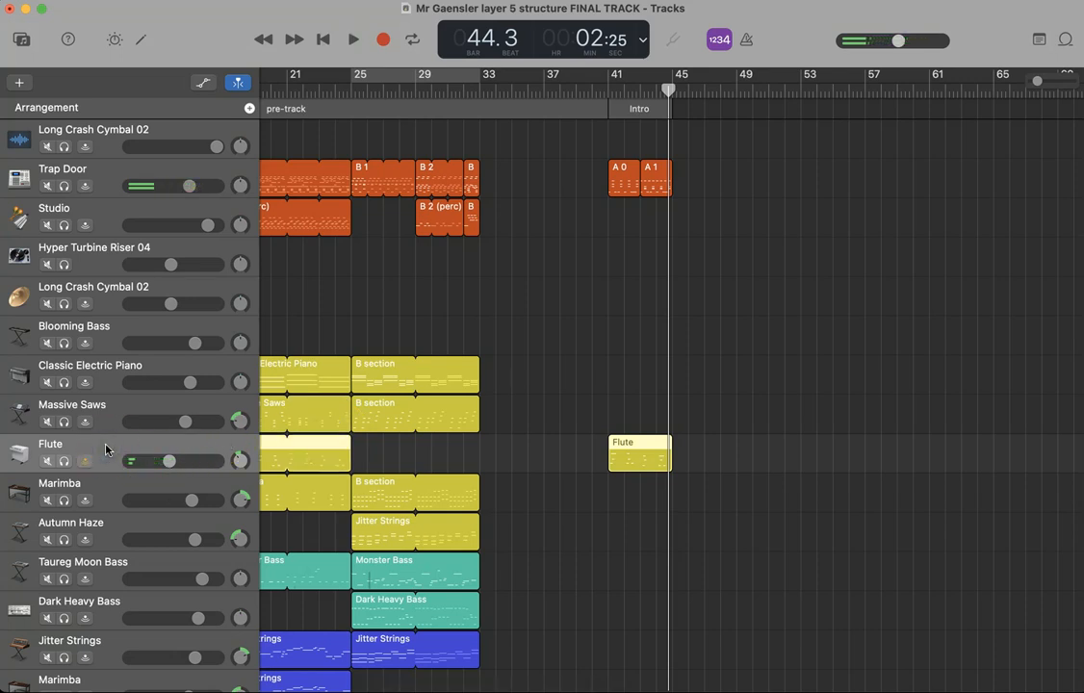
{"action": "key", "text": "b"}
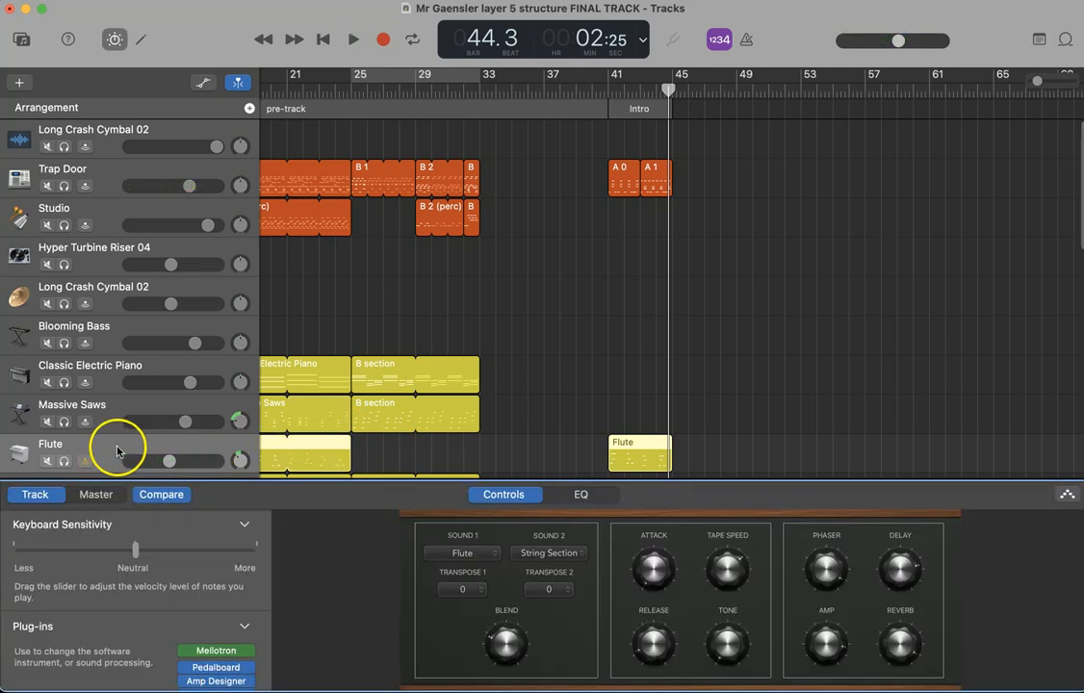
{"action": "scroll", "coordinate": [212, 578], "scroll_direction": "down", "scroll_amount": 1}
{"action": "scroll", "coordinate": [212, 599], "scroll_direction": "down", "scroll_amount": 2}
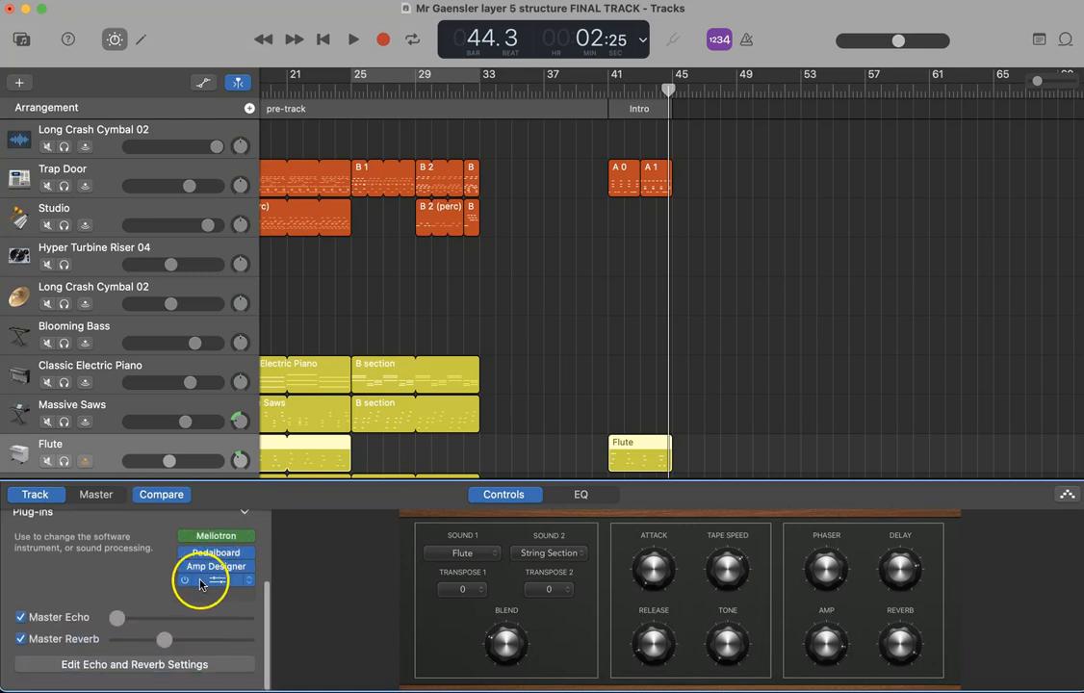
{"action": "left_click", "coordinate": [215, 583]}
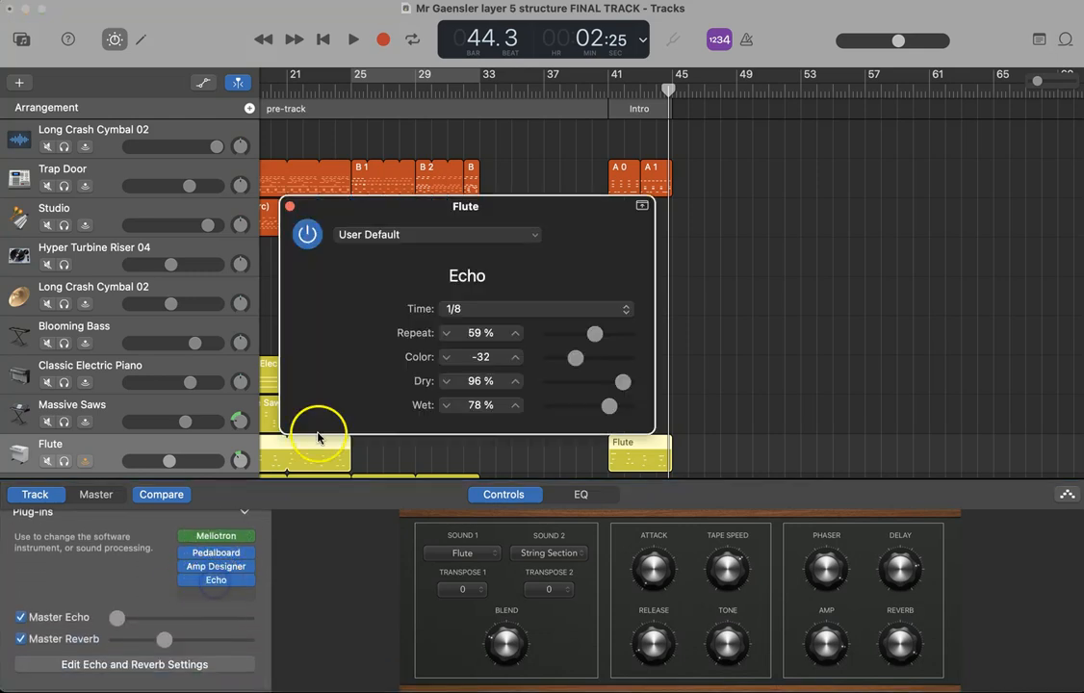
{"action": "left_click", "coordinate": [214, 556]}
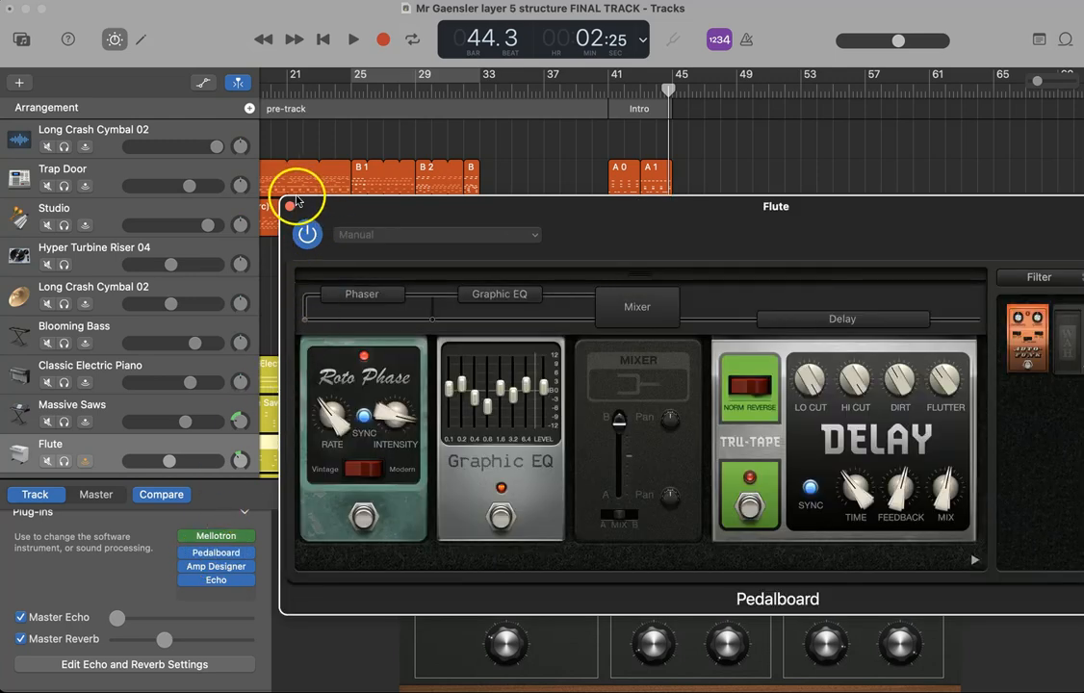
{"action": "left_click", "coordinate": [290, 208]}
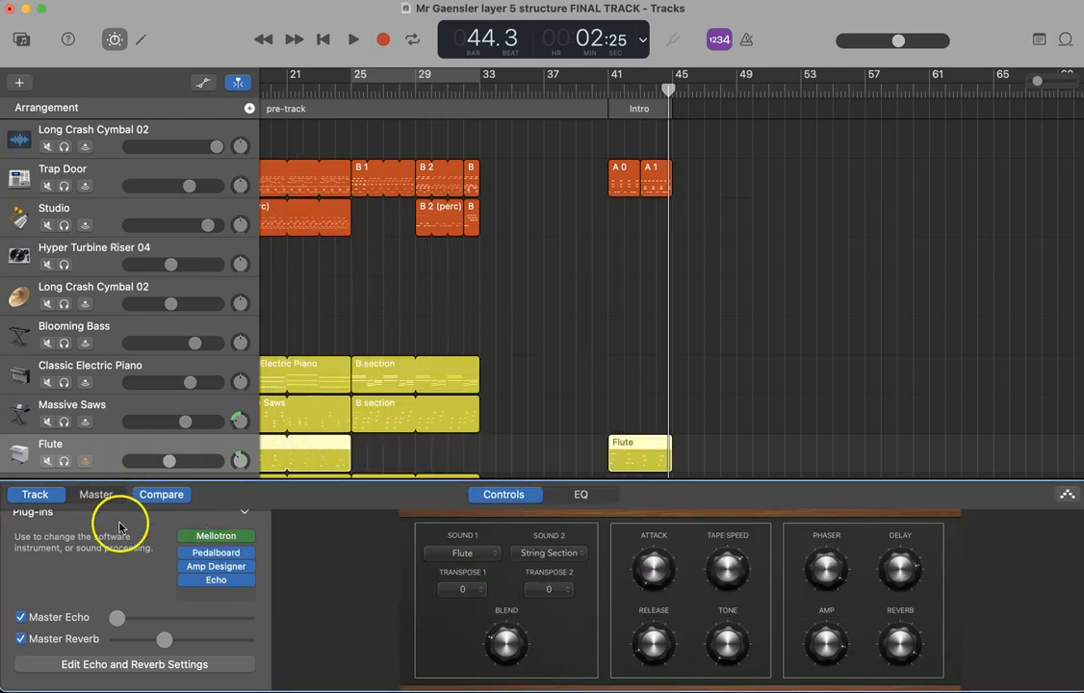
Bypass the Flute track's Pedalboard, Amp Designer and Echo plug-ins, and play the Intro from bar 41 to hear the dry sound
{"action": "left_click", "coordinate": [186, 556]}
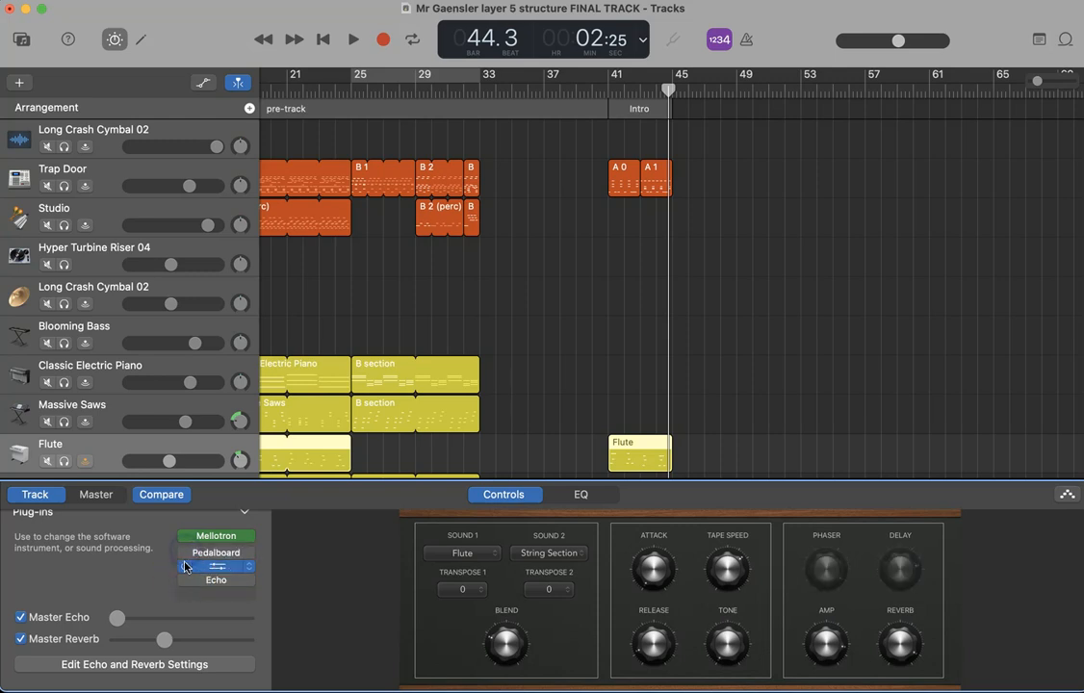
{"action": "left_click", "coordinate": [610, 90]}
{"action": "key", "text": "space"}
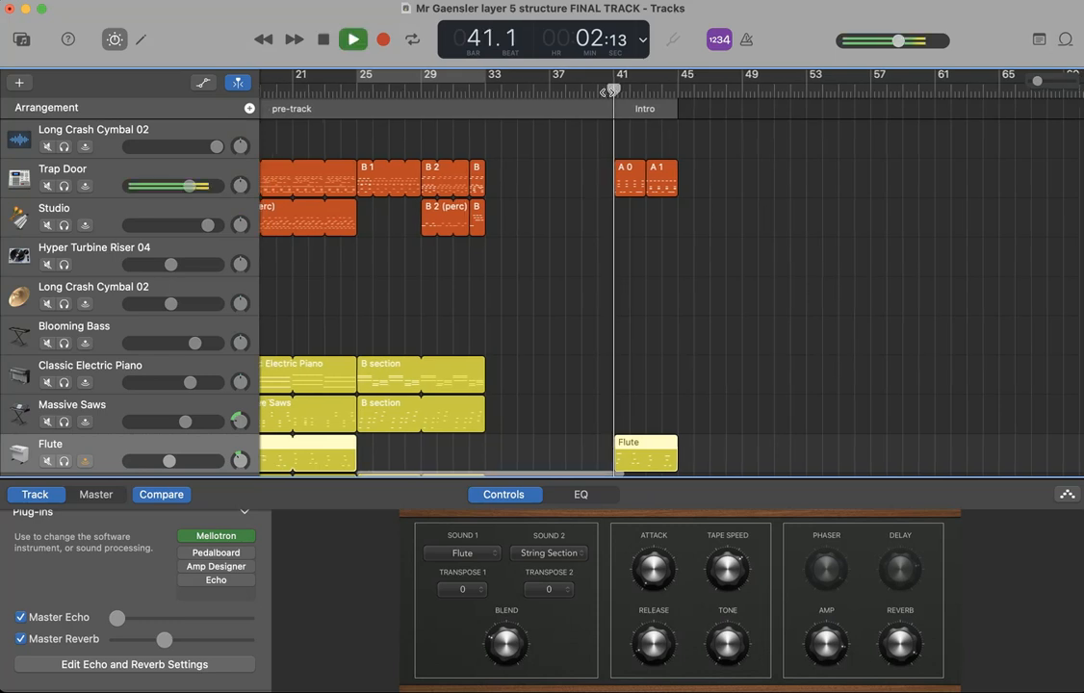
{"action": "scroll", "coordinate": [608, 91], "scroll_direction": "left", "scroll_amount": 3}
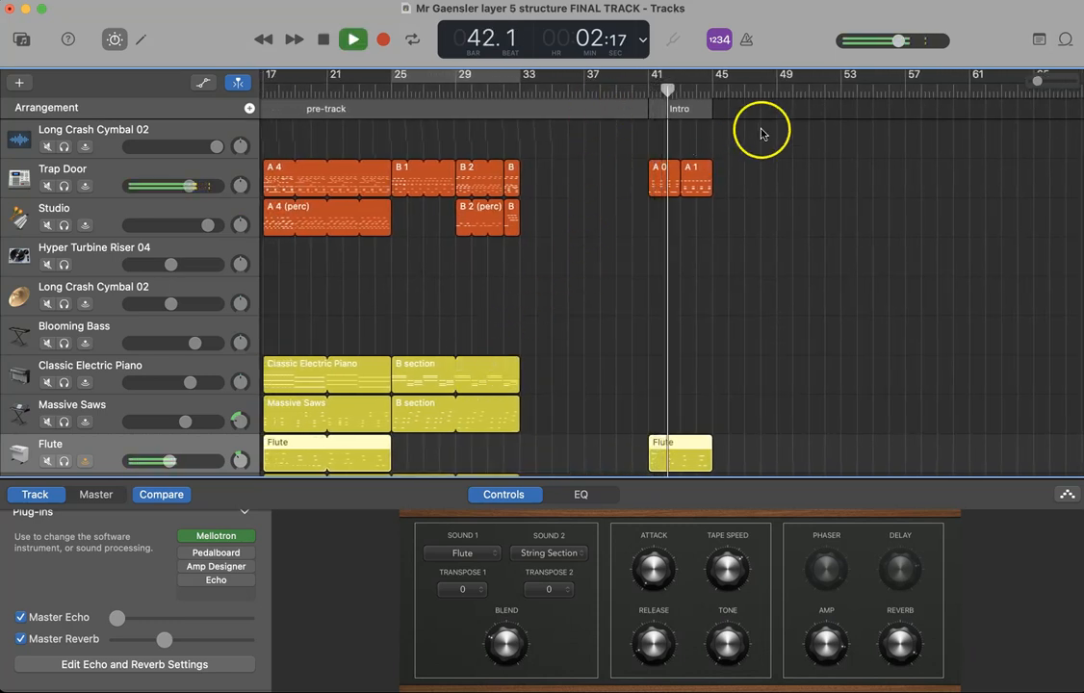
{"action": "key", "text": "space"}
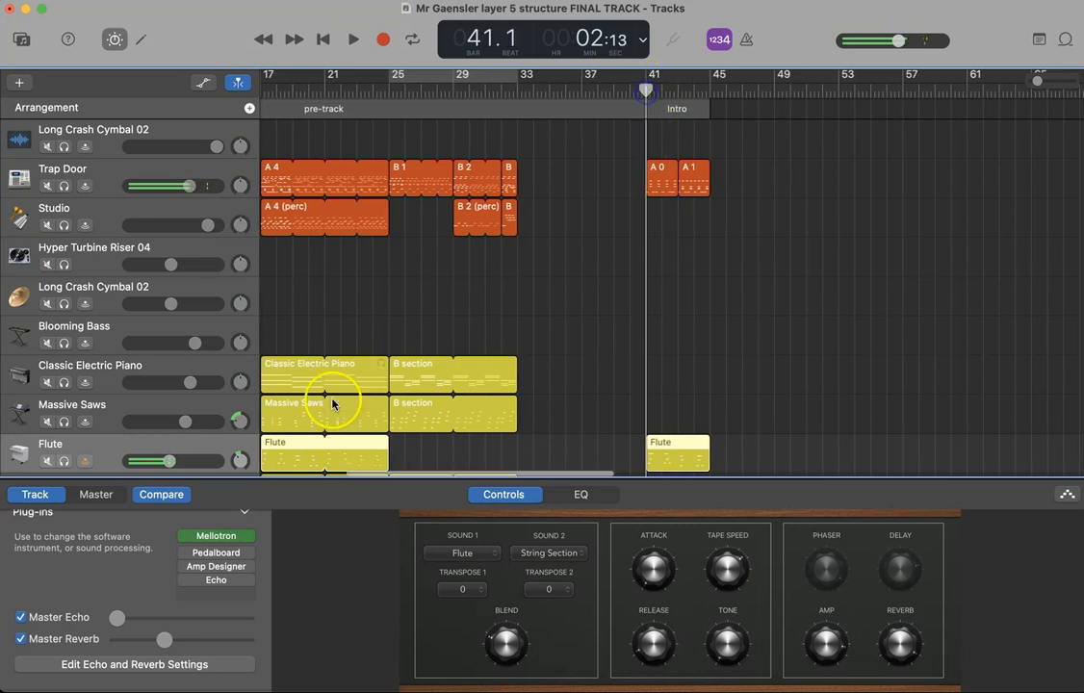
Re-enable the Flute track's Pedalboard, Amp Designer and Echo plug-ins and play the Intro to hear the flute with its effects
{"action": "left_click", "coordinate": [186, 553]}
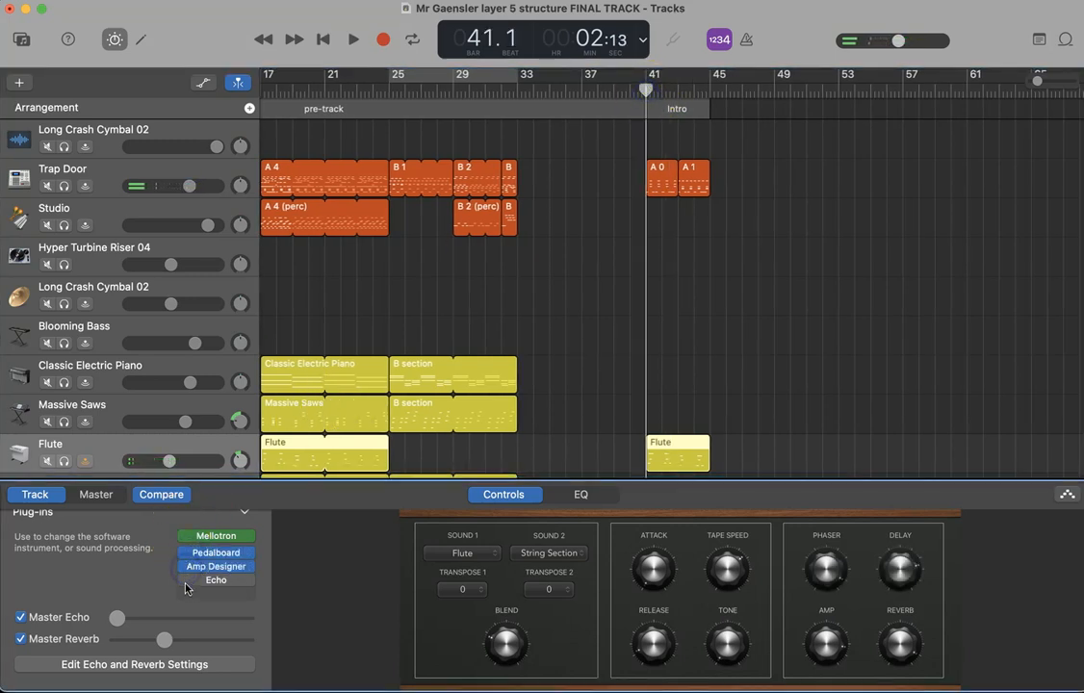
{"action": "left_click", "coordinate": [189, 581]}
{"action": "key", "text": "space"}
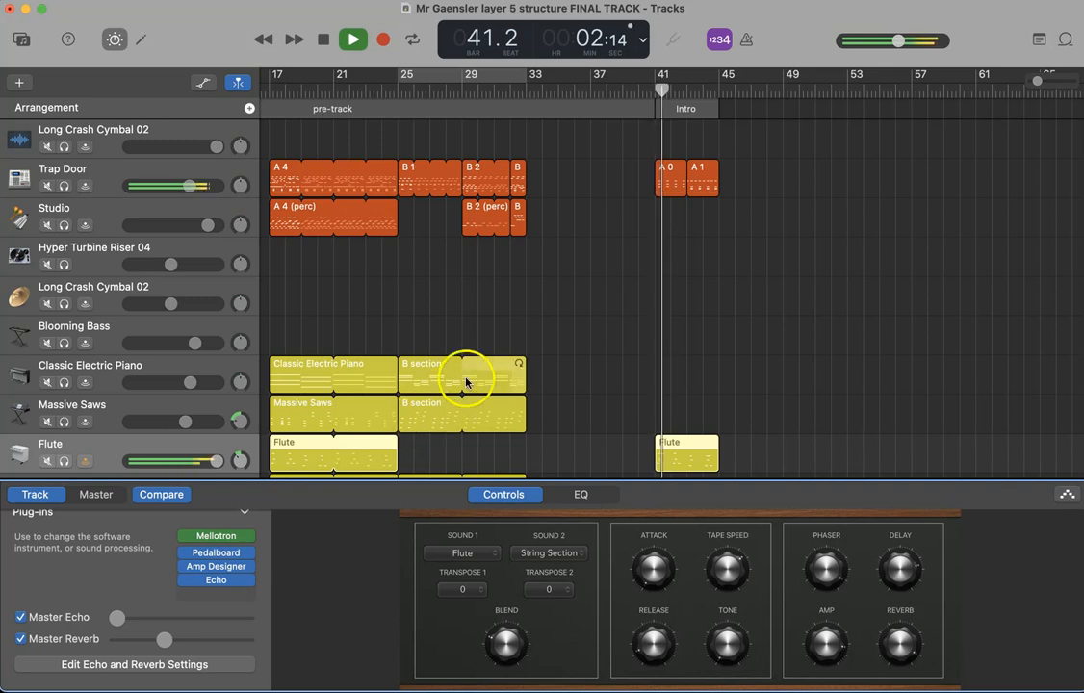
{"action": "scroll", "coordinate": [497, 359], "scroll_direction": "right", "scroll_amount": 1}
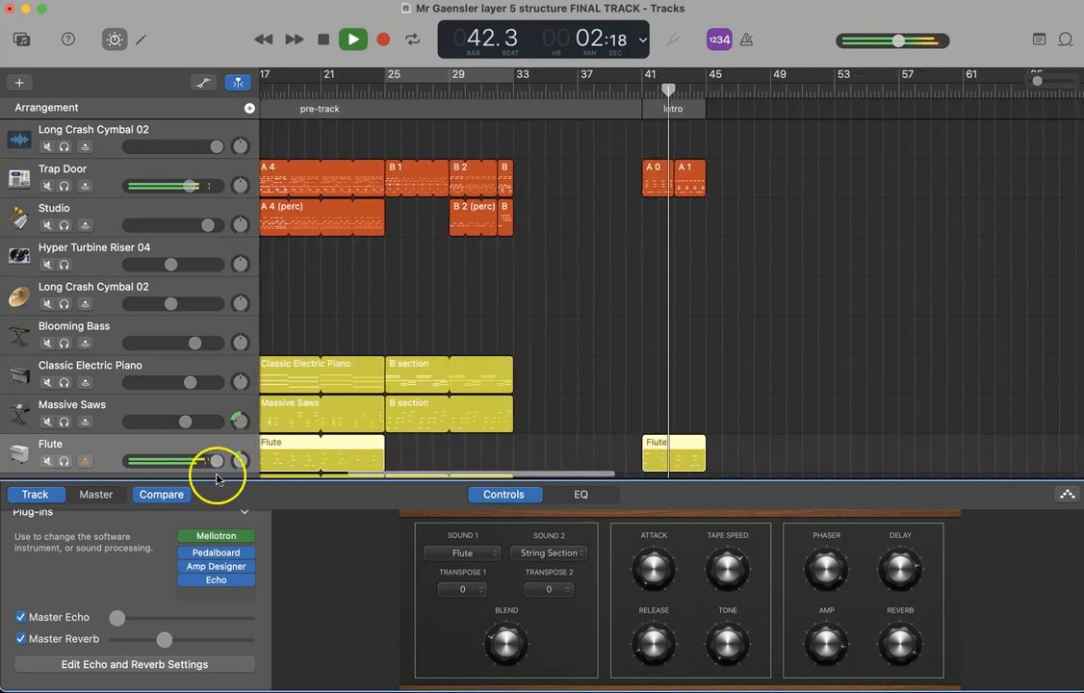
{"action": "key", "text": "space"}
Delete the Flute track's volume automation points from bar 41 onward and hide the automation lanes again
{"action": "key", "text": "a"}
{"action": "scroll", "coordinate": [603, 374], "scroll_direction": "down", "scroll_amount": 3}
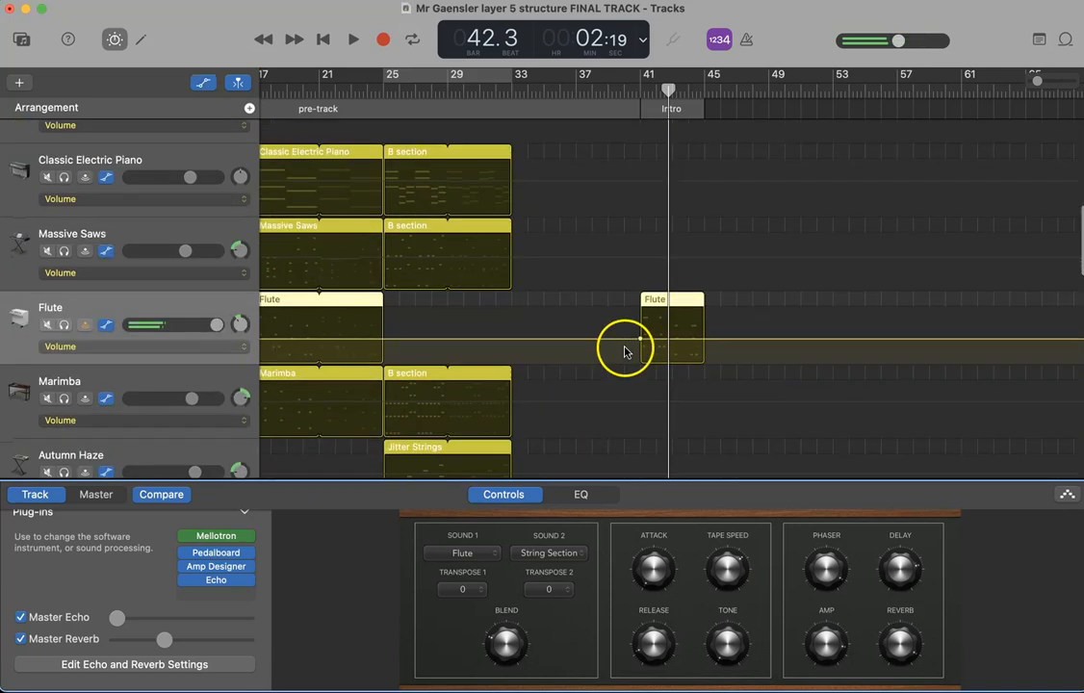
{"action": "left_click_drag", "start_coordinate": [651, 342], "coordinate": [852, 351]}
{"action": "key", "text": "Delete"}
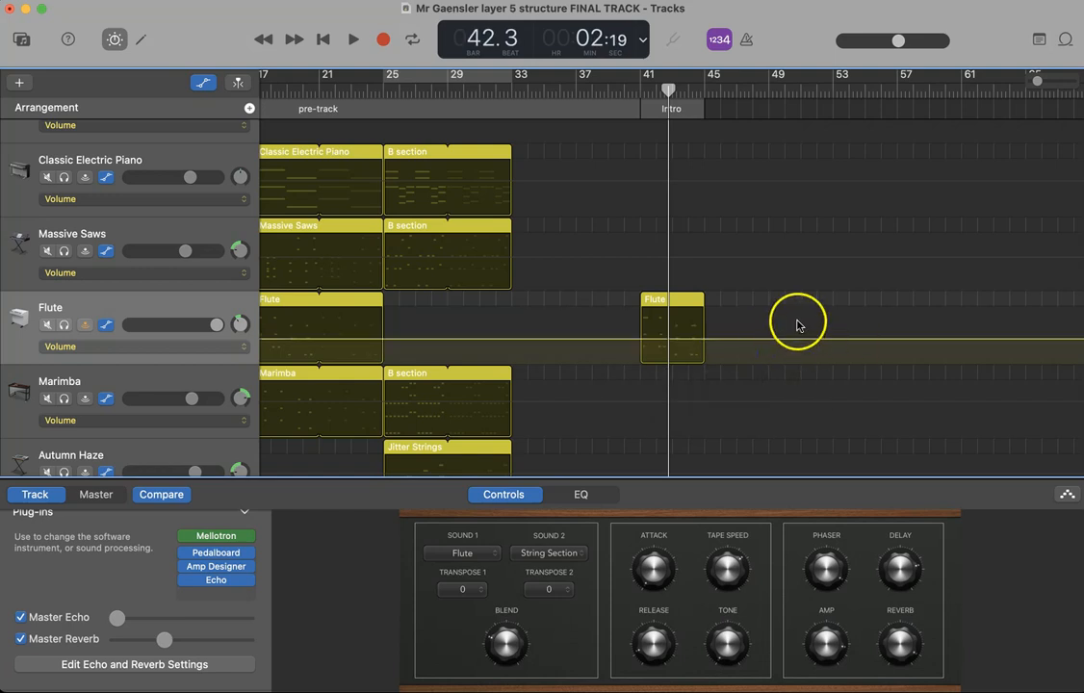
{"action": "key", "text": "a"}
{"action": "scroll", "coordinate": [660, 114], "scroll_direction": "up", "scroll_amount": 5}
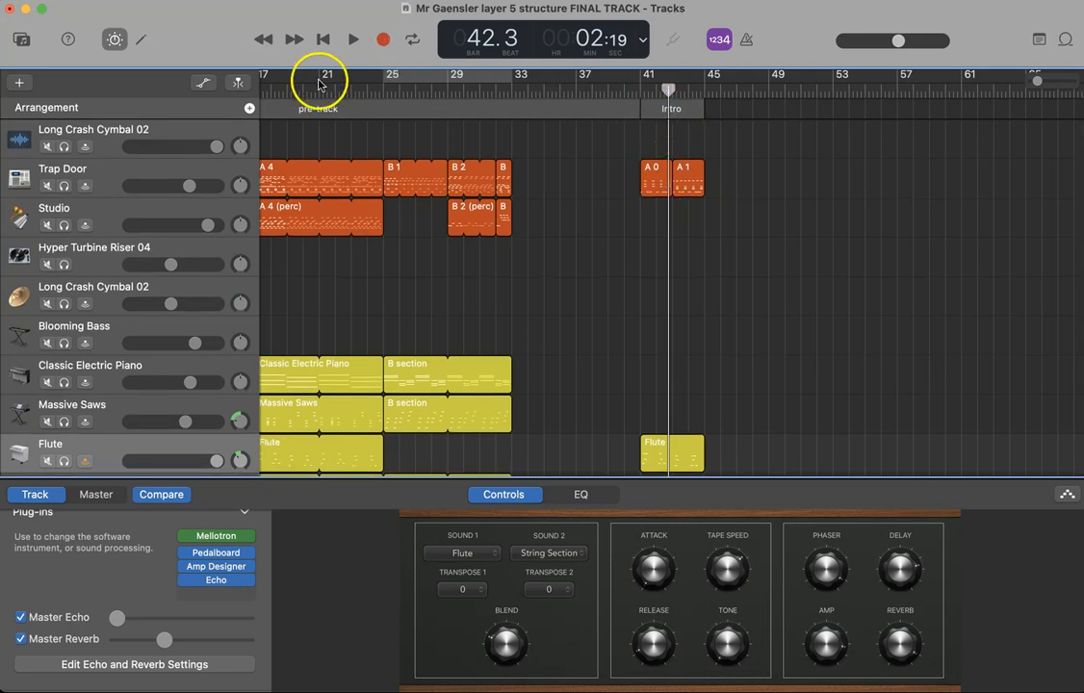
Add an eight-bar arrangement marker after the Intro and rename it A1
{"action": "left_click", "coordinate": [247, 110]}
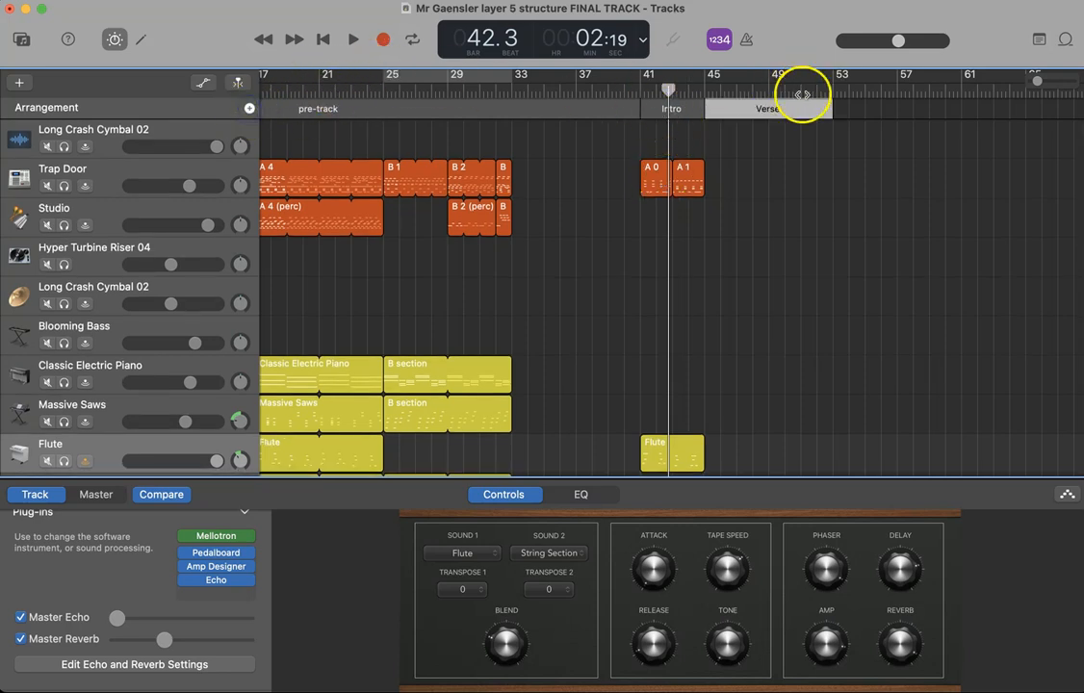
{"action": "left_click", "coordinate": [777, 112]}
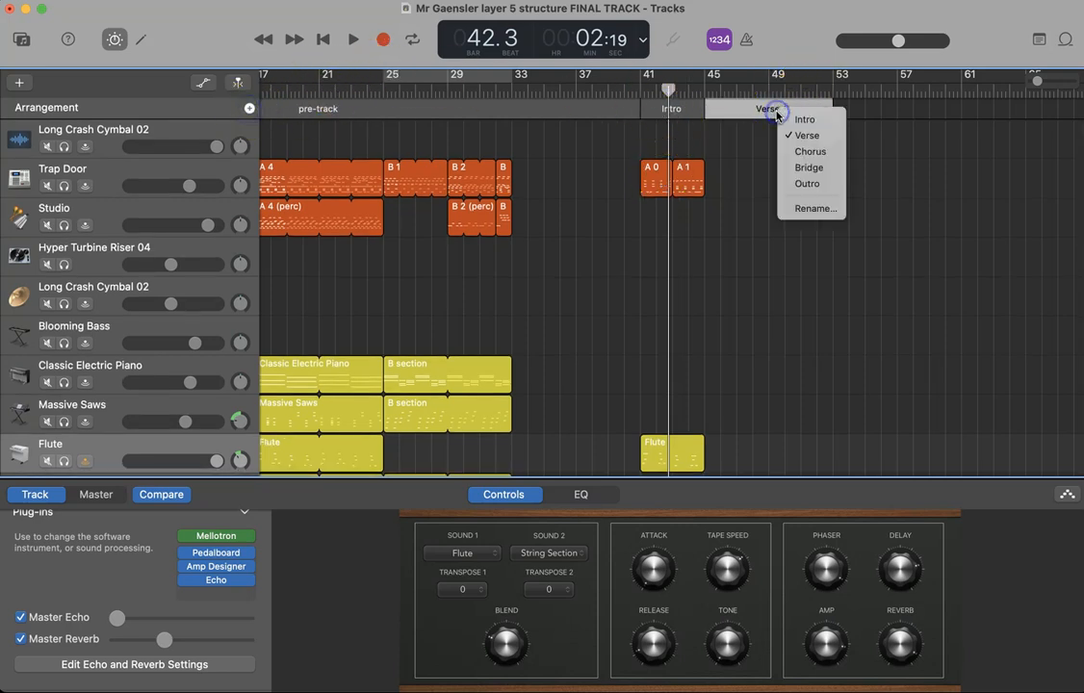
{"action": "left_click", "coordinate": [809, 209]}
{"action": "type", "text": "A1"}
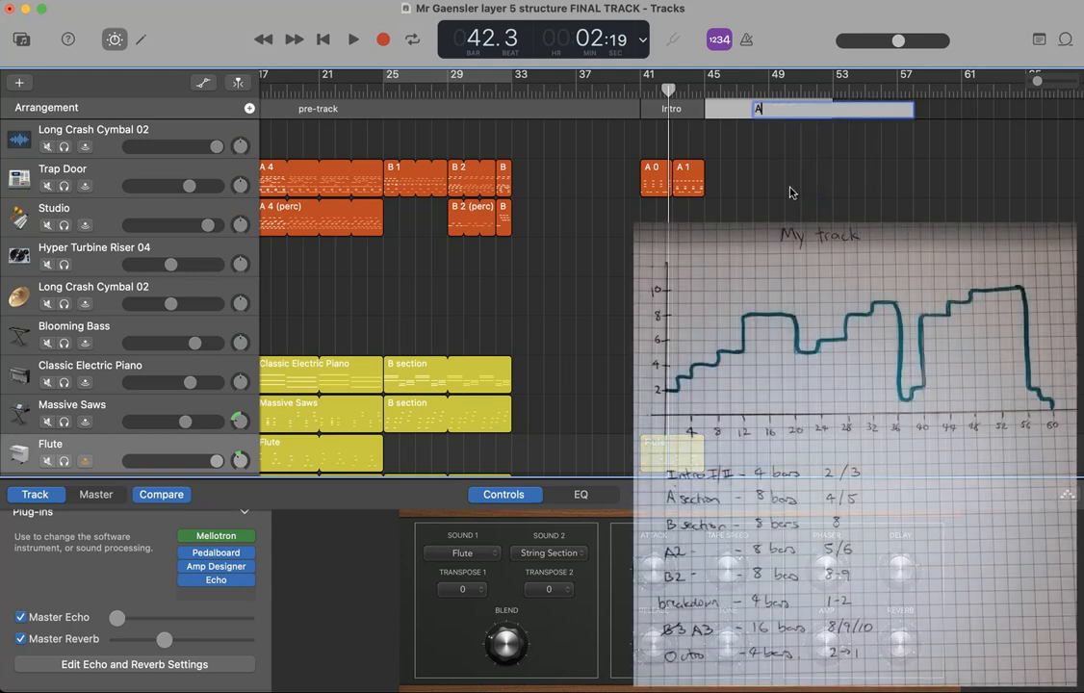
{"action": "left_click", "coordinate": [827, 208]}
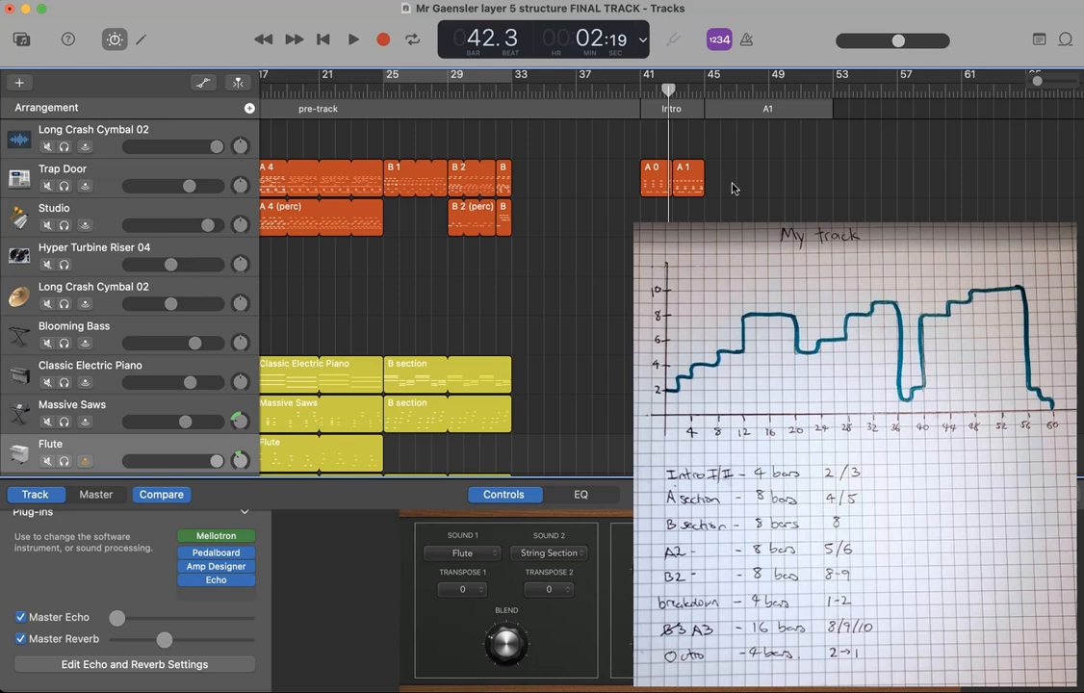
Copy the Intro's A 1 drum region to bar 45 on the Trap Door track and loop it to bar 49
{"action": "left_click_drag", "start_coordinate": [727, 184], "coordinate": [644, 196]}
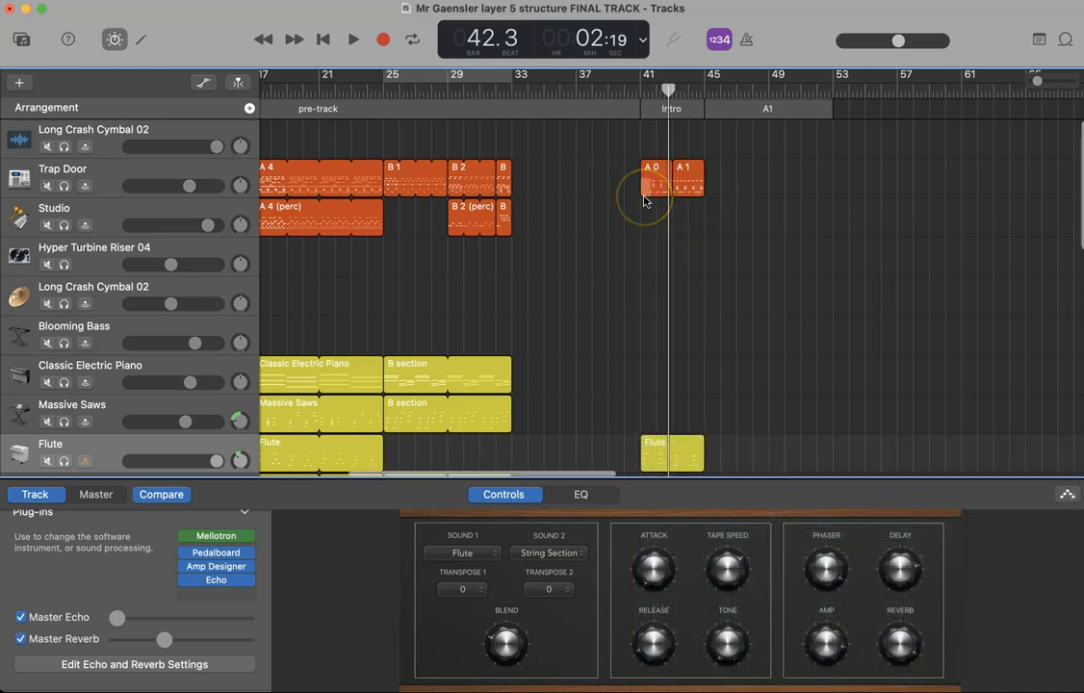
{"action": "left_click", "coordinate": [686, 180]}
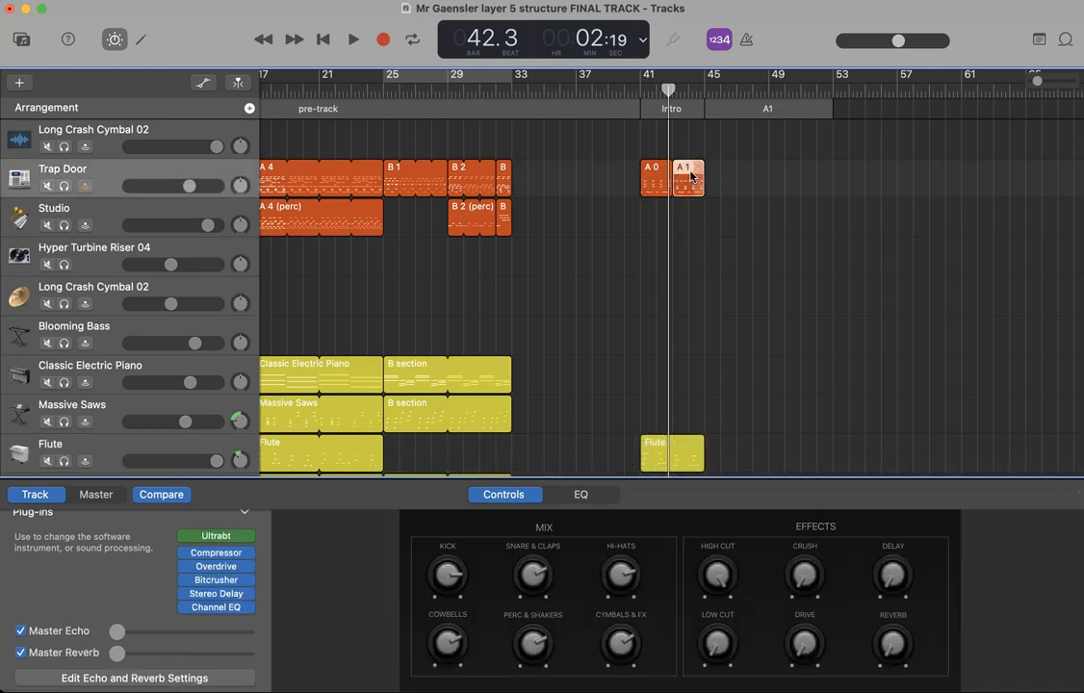
{"action": "left_click_drag", "start_coordinate": [689, 173], "coordinate": [737, 173]}
{"action": "key", "text": "super+z"}
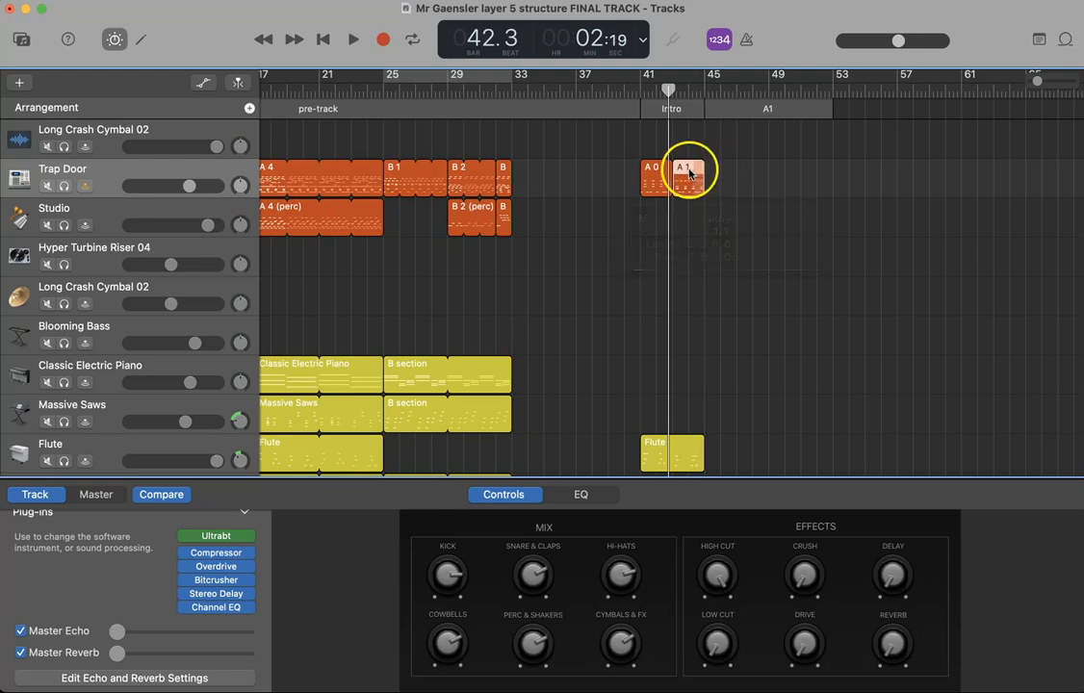
{"action": "left_click_drag", "start_coordinate": [708, 186], "coordinate": [768, 172]}
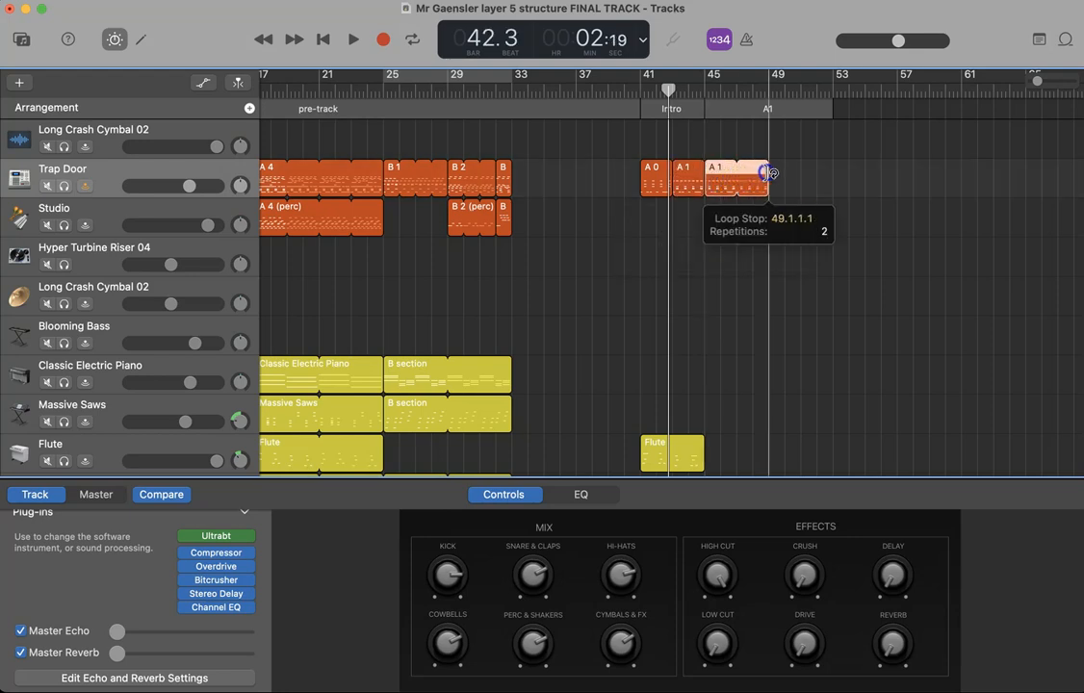
Copy the A 2 drum region from the song's start to bar 49 and loop it to bar 53
{"action": "scroll", "coordinate": [812, 174], "scroll_direction": "left", "scroll_amount": 5}
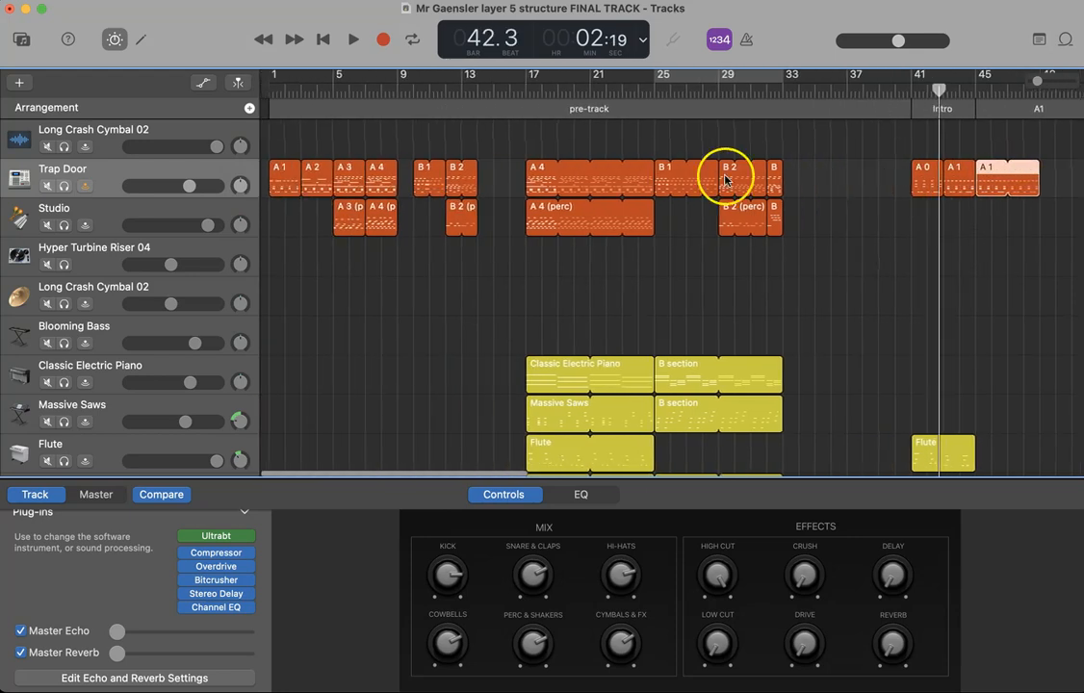
{"action": "left_click", "coordinate": [315, 179]}
{"action": "left_click_drag", "start_coordinate": [315, 179], "coordinate": [1054, 190]}
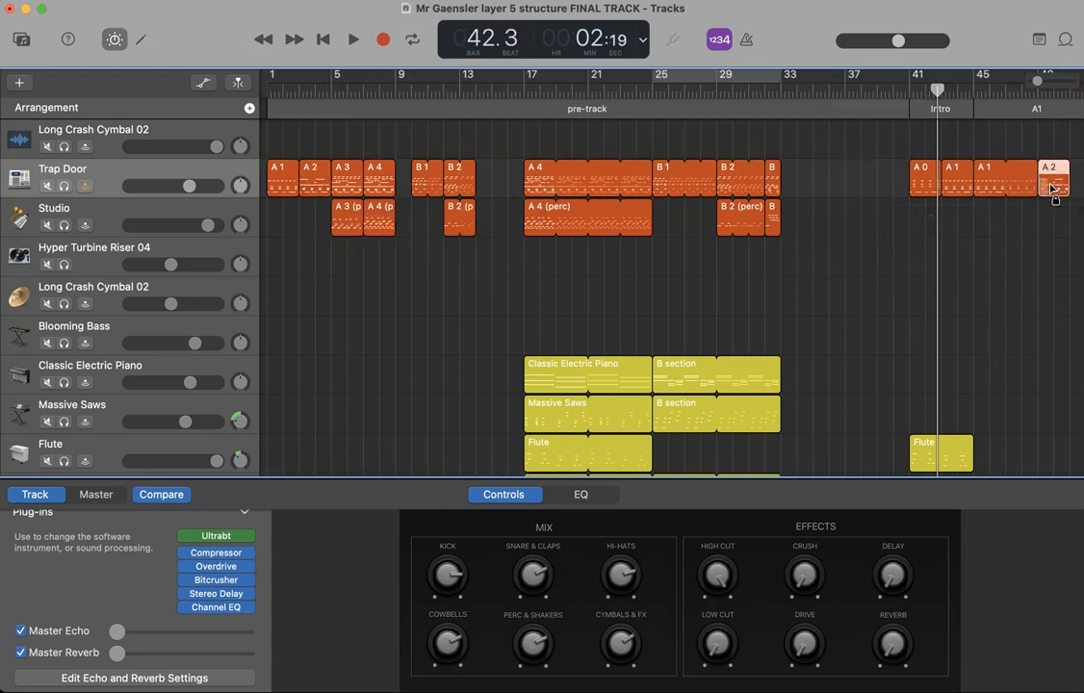
{"action": "scroll", "coordinate": [1011, 193], "scroll_direction": "right", "scroll_amount": 5}
{"action": "left_click_drag", "start_coordinate": [915, 166], "coordinate": [948, 169]}
Loop the Intro's Flute region through the A1 section to bar 53
{"action": "scroll", "coordinate": [808, 260], "scroll_direction": "down", "scroll_amount": 5}
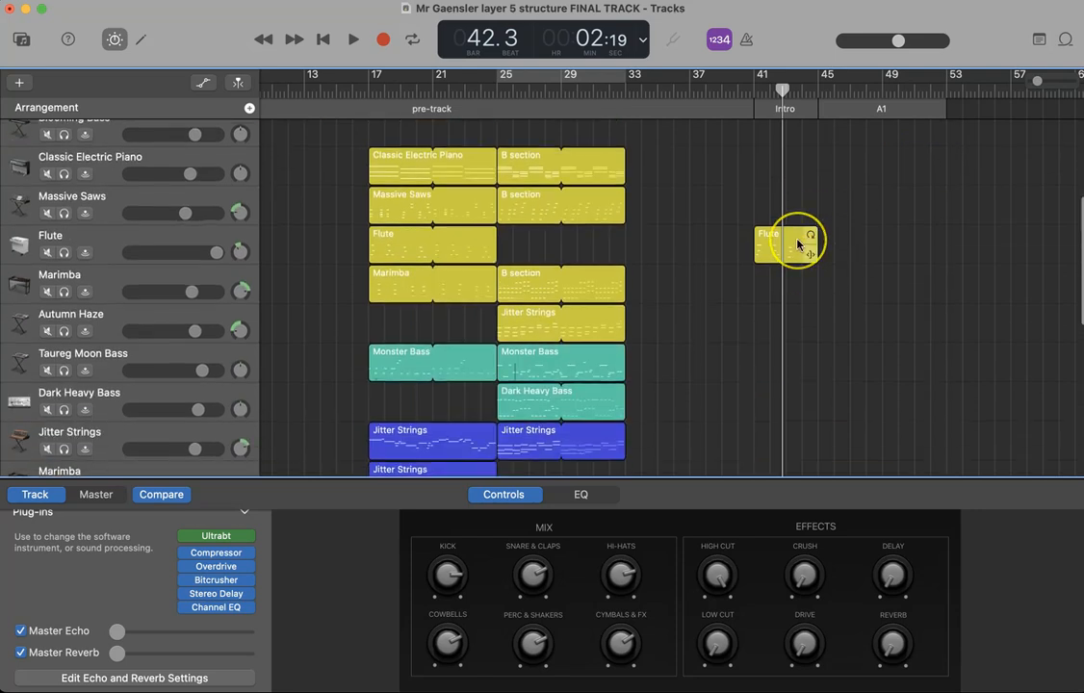
{"action": "scroll", "coordinate": [798, 242], "scroll_direction": "up", "scroll_amount": 5}
{"action": "left_click_drag", "start_coordinate": [809, 448], "coordinate": [939, 444]}
Copy the looped Monster Bass region from bar 17 on the Taureg Moon Bass track to bar 45
{"action": "scroll", "coordinate": [853, 359], "scroll_direction": "down", "scroll_amount": 5}
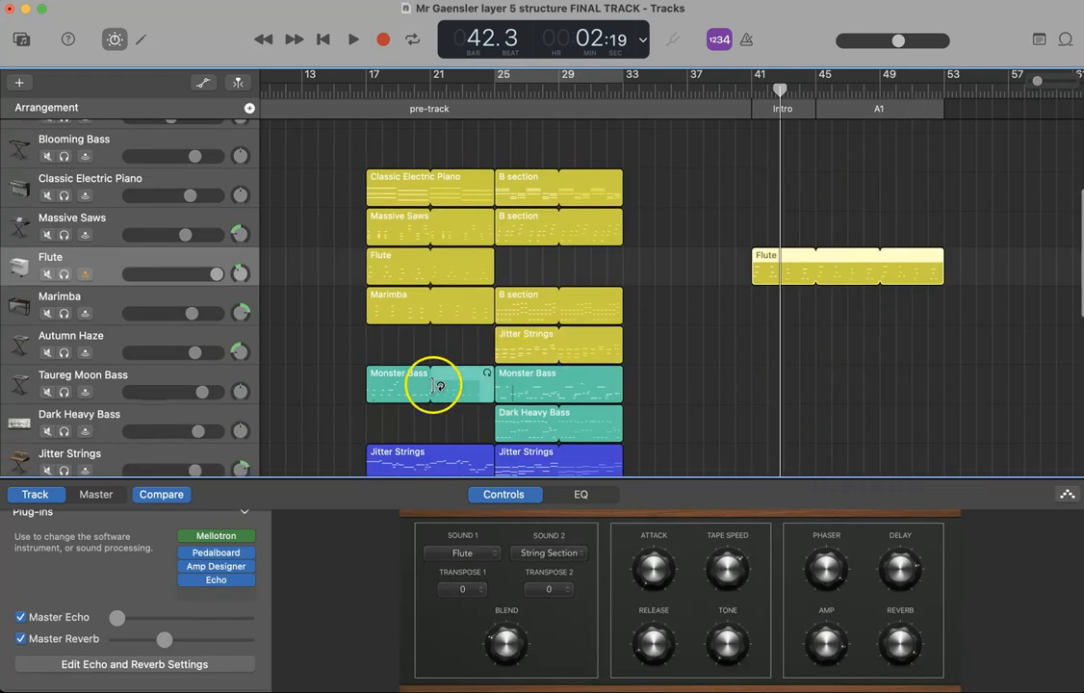
{"action": "left_click", "coordinate": [391, 385]}
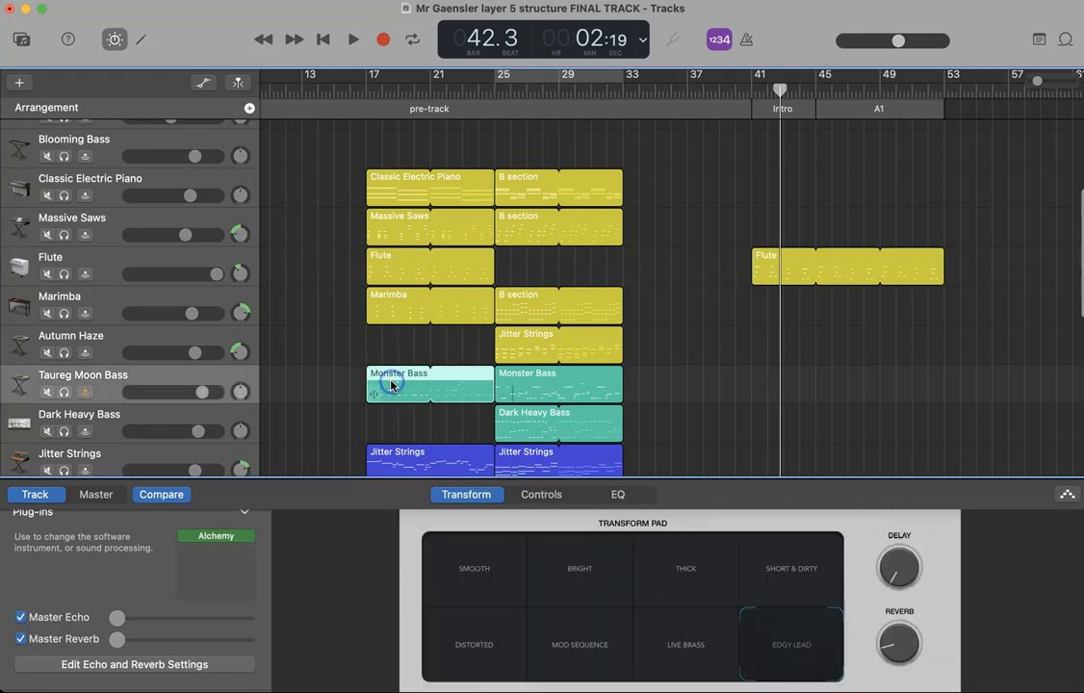
{"action": "left_click_drag", "start_coordinate": [399, 382], "coordinate": [856, 385]}
{"action": "scroll", "coordinate": [856, 386], "scroll_direction": "down", "scroll_amount": 5}
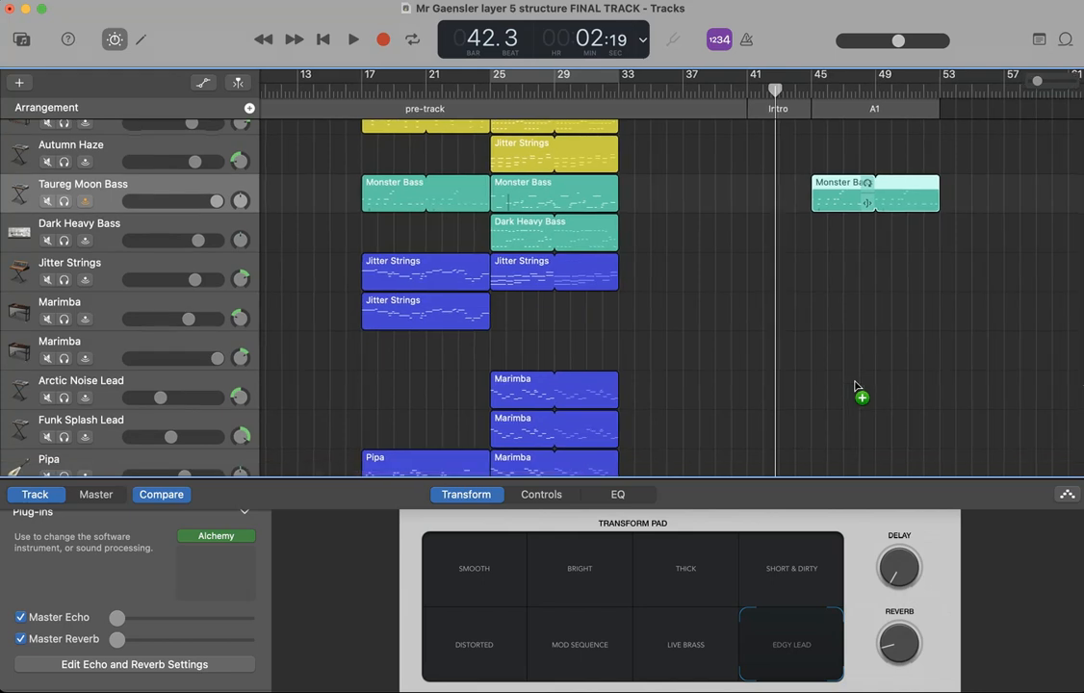
Copy the looped yellow Marimba region from bar 17 to bar 45 so it fills the A1 section
{"action": "scroll", "coordinate": [753, 259], "scroll_direction": "up", "scroll_amount": 10}
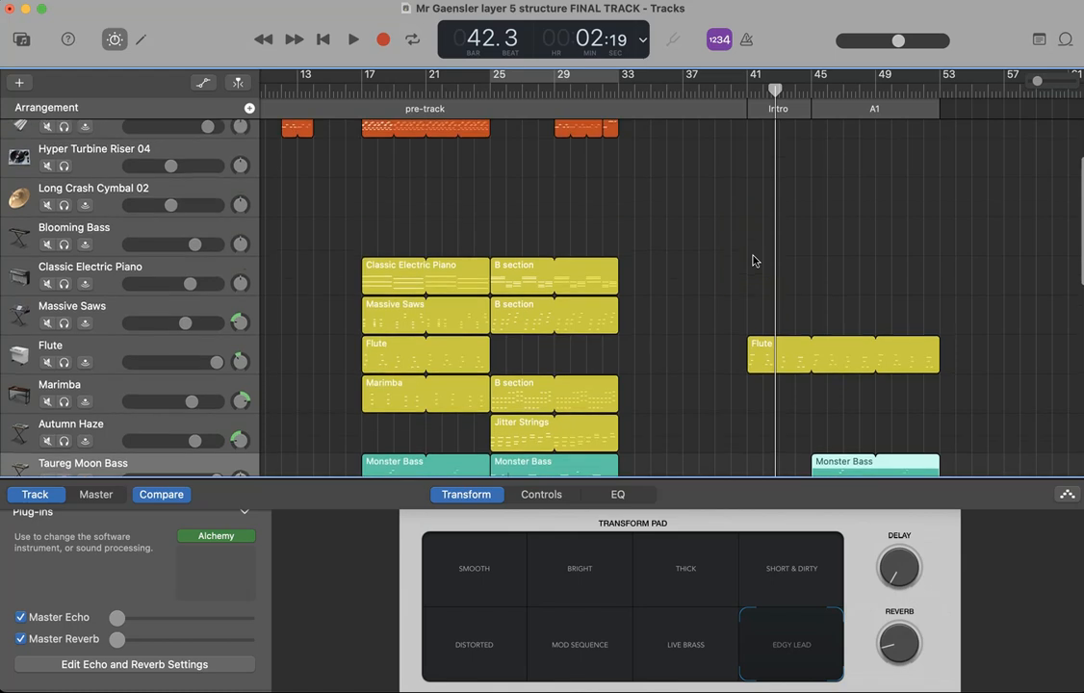
{"action": "scroll", "coordinate": [754, 260], "scroll_direction": "down", "scroll_amount": 3}
{"action": "scroll", "coordinate": [753, 260], "scroll_direction": "down", "scroll_amount": 1}
{"action": "left_click", "coordinate": [452, 238]}
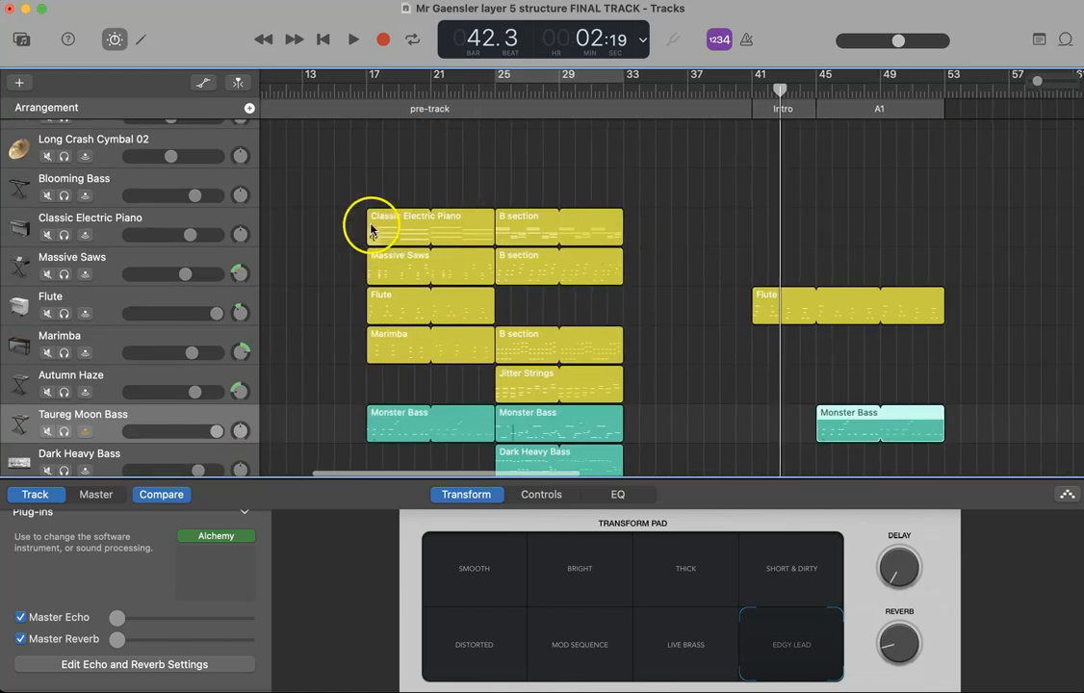
{"action": "left_click_drag", "start_coordinate": [393, 352], "coordinate": [846, 346]}
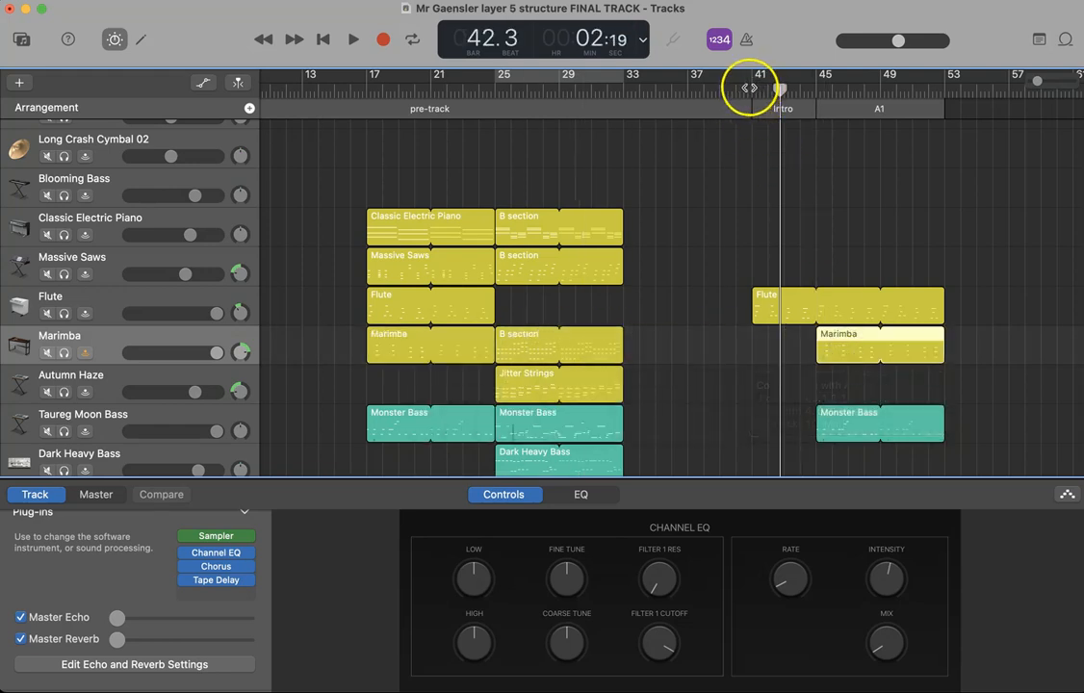
Play the arrangement from bar 41 through the Intro into the A1 section to check the layered parts
{"action": "left_click", "coordinate": [750, 88]}
{"action": "key", "text": "space"}
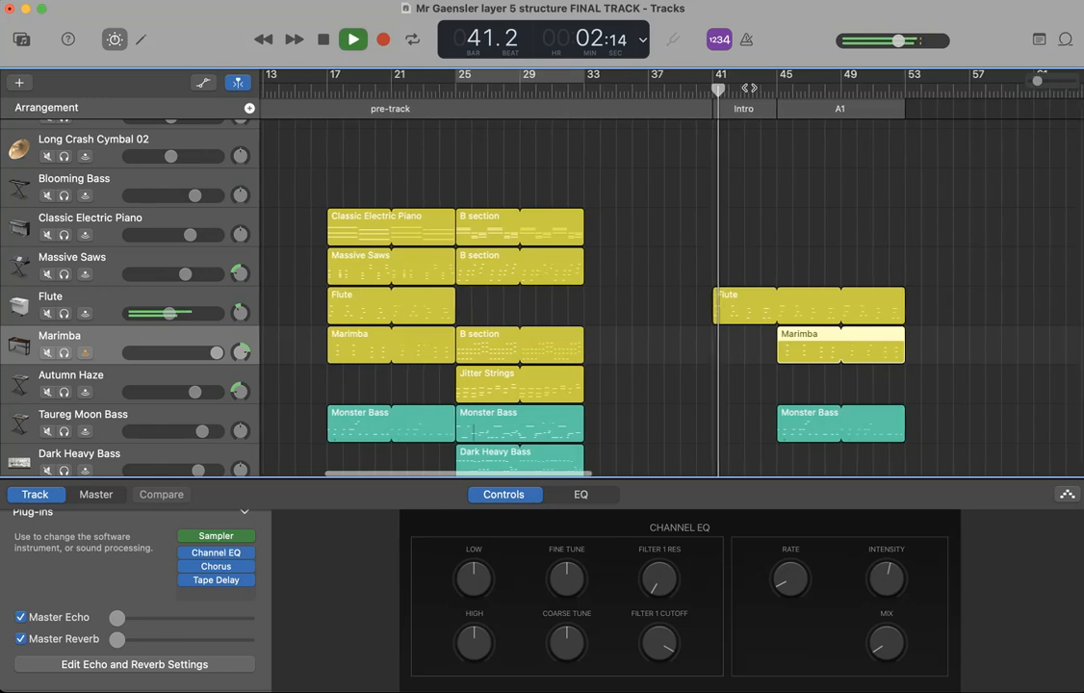
{"action": "scroll", "coordinate": [781, 186], "scroll_direction": "up", "scroll_amount": 1}
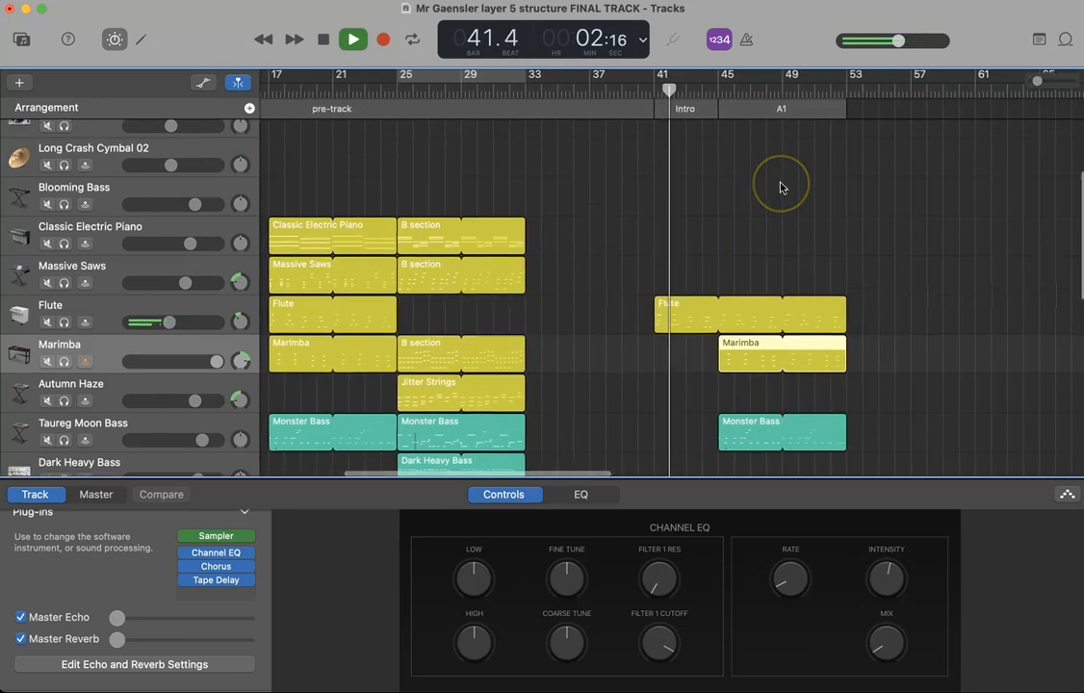
{"action": "scroll", "coordinate": [781, 186], "scroll_direction": "up", "scroll_amount": 3}
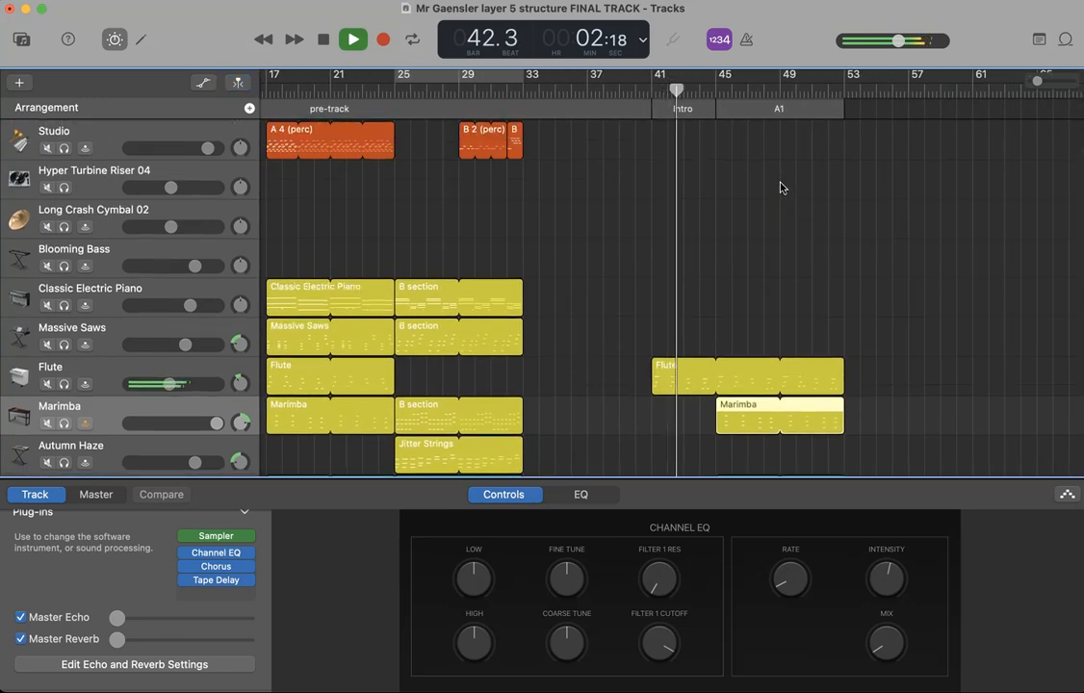
{"action": "scroll", "coordinate": [781, 187], "scroll_direction": "up", "scroll_amount": 3}
{"action": "scroll", "coordinate": [781, 187], "scroll_direction": "down", "scroll_amount": 10}
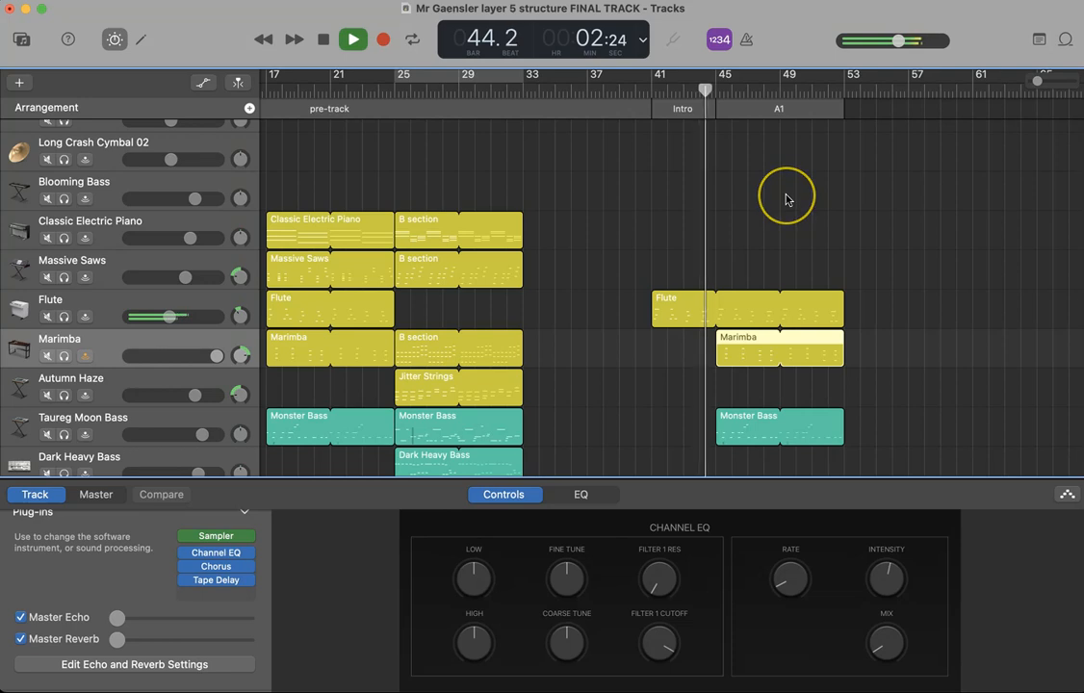
{"action": "scroll", "coordinate": [786, 199], "scroll_direction": "down", "scroll_amount": 2}
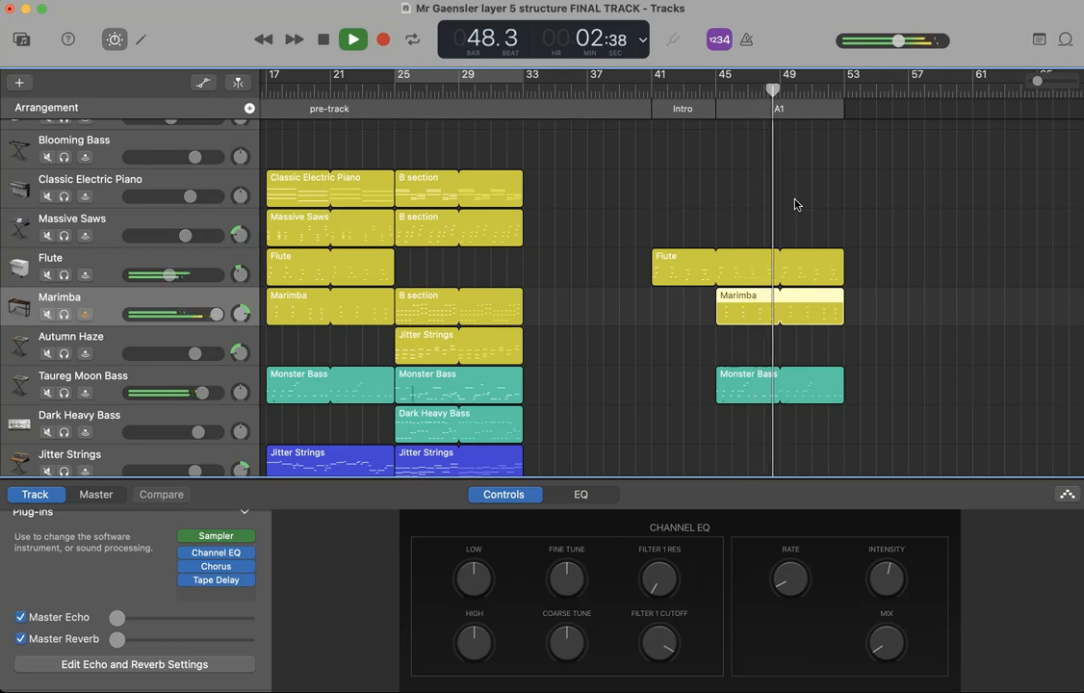
{"action": "scroll", "coordinate": [811, 212], "scroll_direction": "up", "scroll_amount": 5}
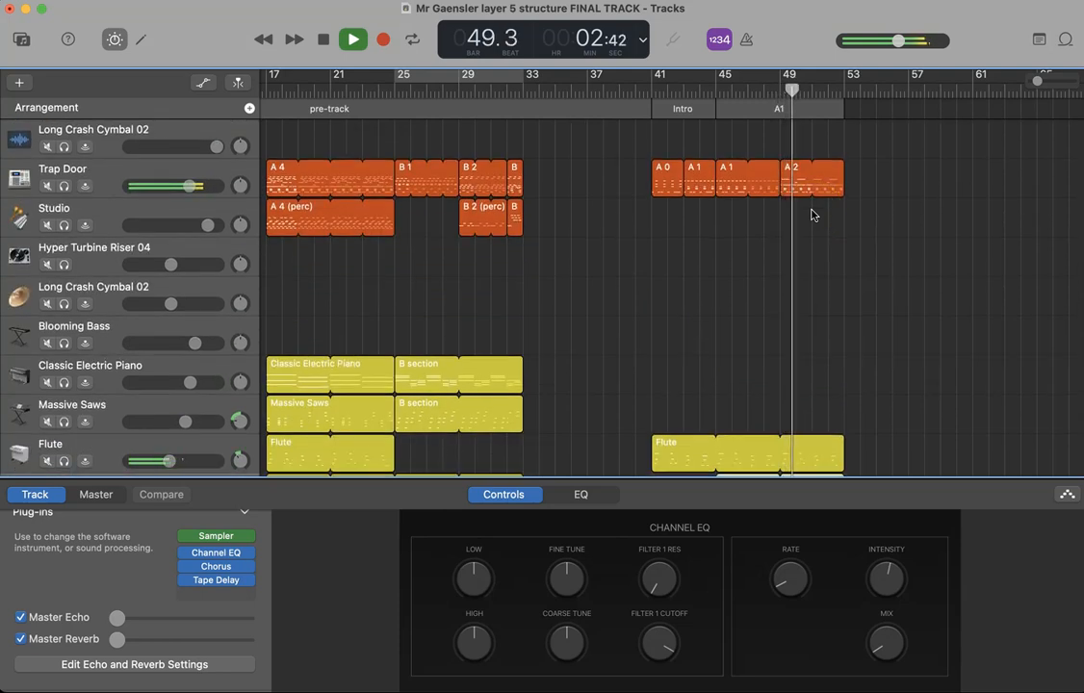
{"action": "key", "text": "space"}
Solo the Pipa and Supersaw Lead tracks and play their melody together from bar 17
{"action": "scroll", "coordinate": [811, 215], "scroll_direction": "down", "scroll_amount": 8}
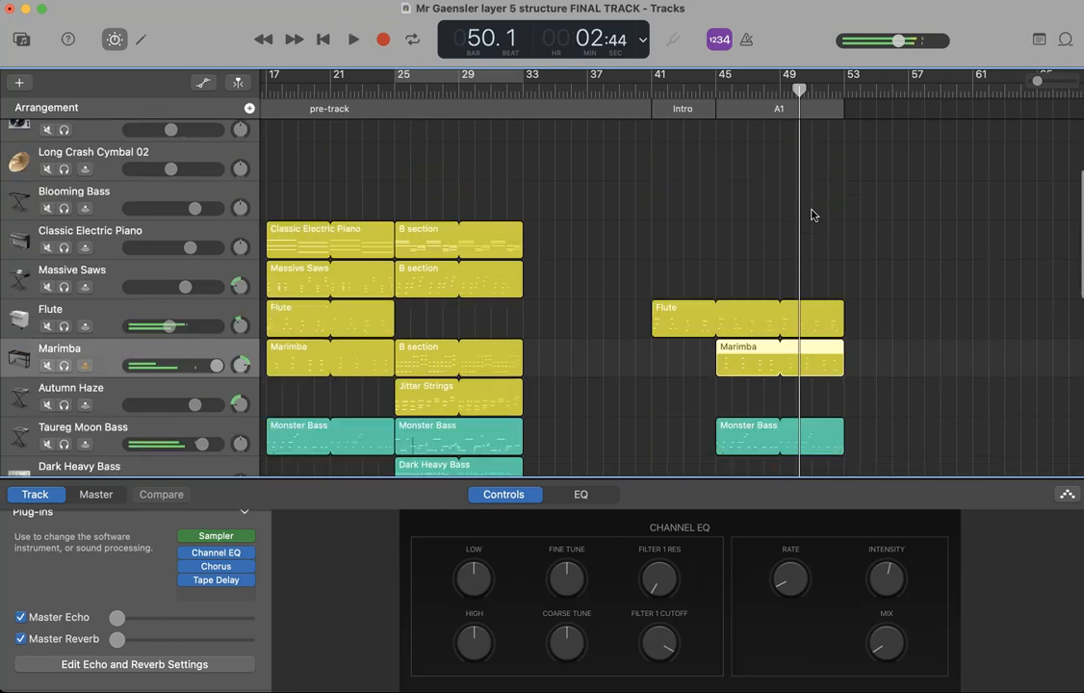
{"action": "left_click", "coordinate": [769, 298]}
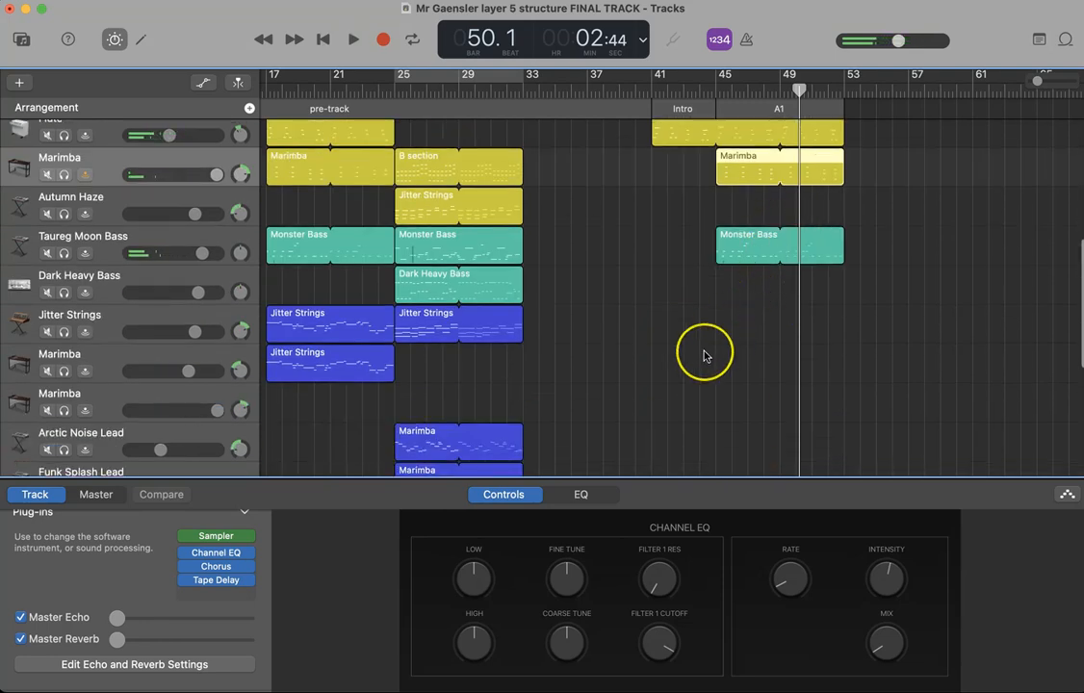
{"action": "scroll", "coordinate": [703, 356], "scroll_direction": "left", "scroll_amount": 2}
{"action": "scroll", "coordinate": [425, 363], "scroll_direction": "left", "scroll_amount": 4}
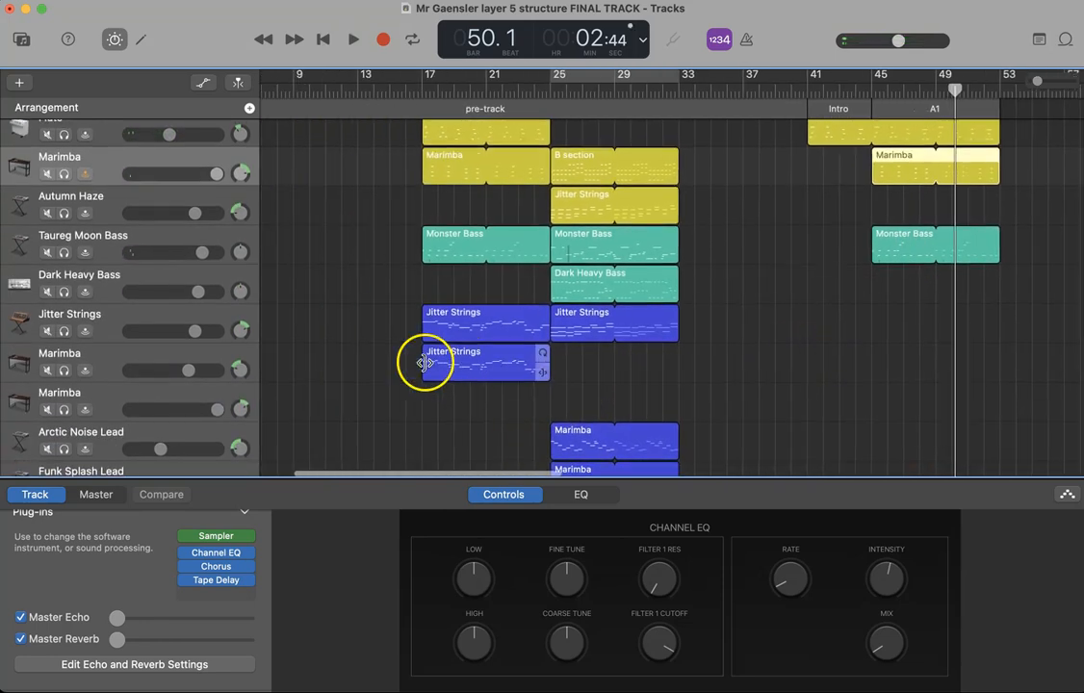
{"action": "left_click", "coordinate": [423, 87]}
{"action": "key", "text": "space"}
{"action": "scroll", "coordinate": [491, 93], "scroll_direction": "left", "scroll_amount": 3}
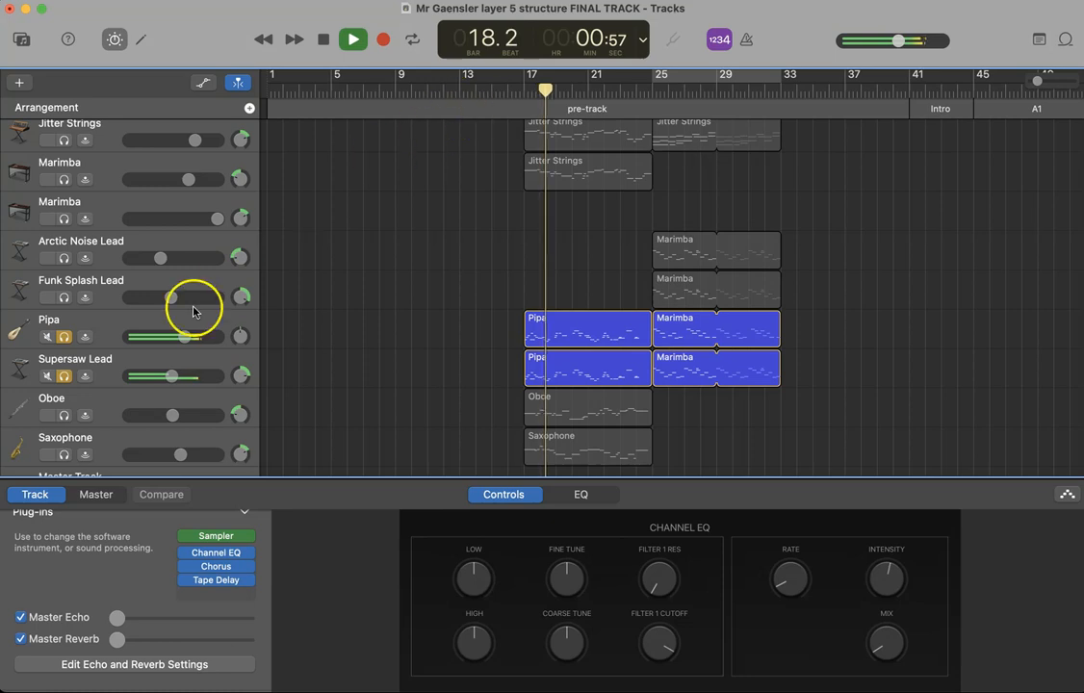
Stop playback, take the Supersaw Lead track out of solo and play the Pipa track alone from bar 17
{"action": "left_click", "coordinate": [77, 365]}
{"action": "key", "text": "space"}
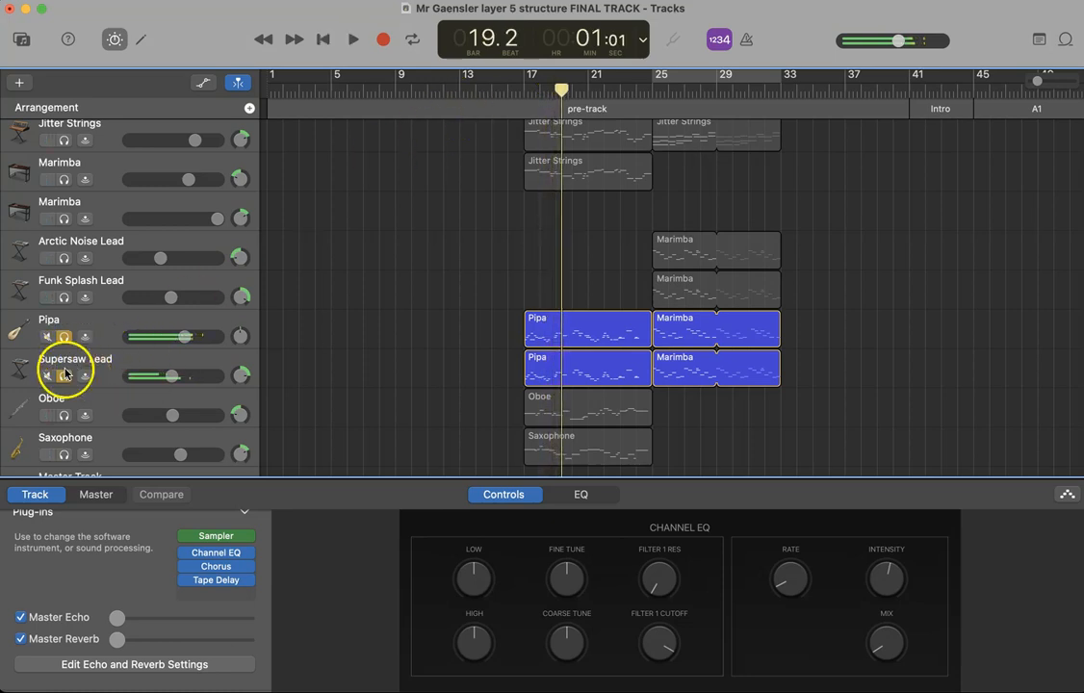
{"action": "left_click", "coordinate": [64, 374]}
{"action": "left_click", "coordinate": [523, 91]}
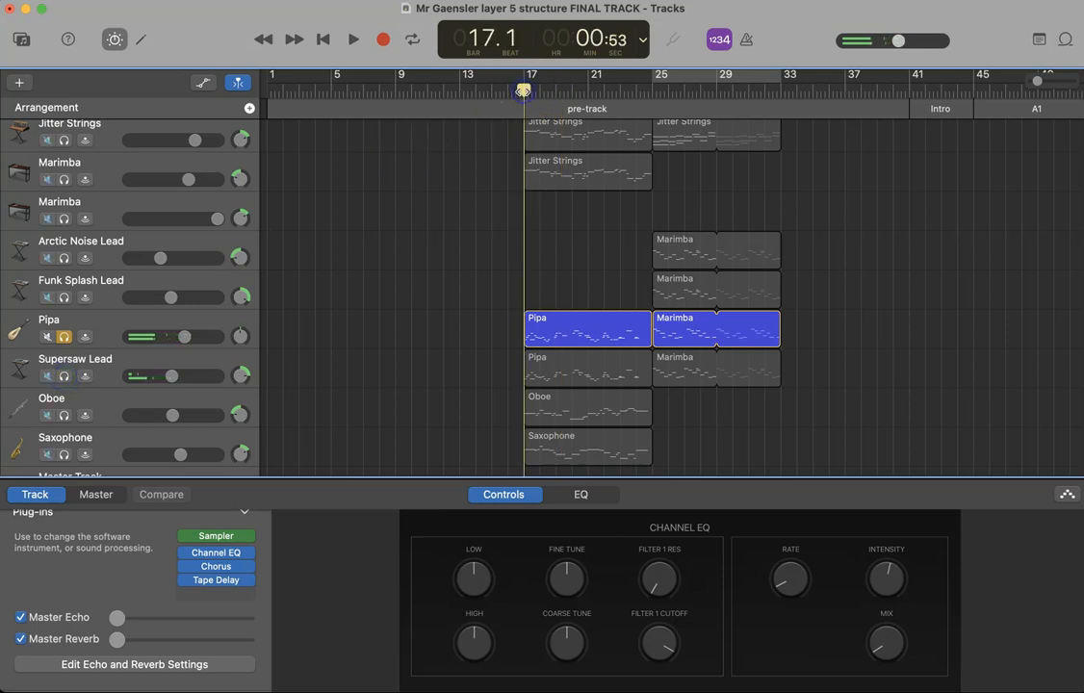
{"action": "key", "text": "space"}
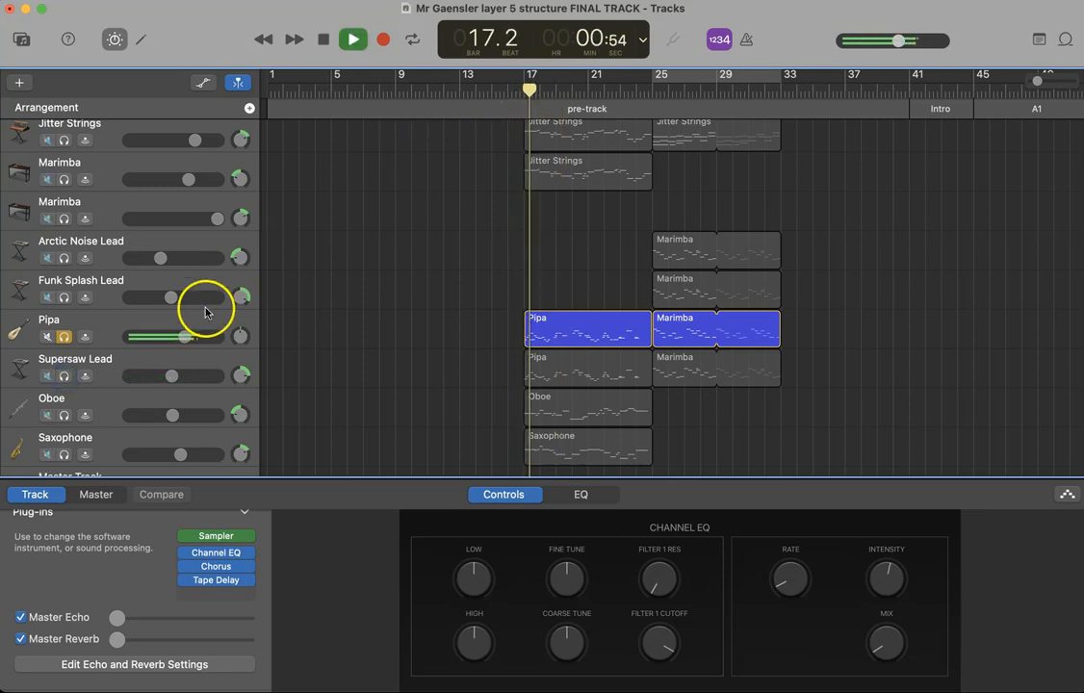
Play the Supersaw Lead track alone from bar 17 with the Smart Controls hidden, then clear its solo
{"action": "left_click", "coordinate": [65, 336]}
{"action": "key", "text": "space"}
{"action": "left_click", "coordinate": [65, 377]}
{"action": "left_click", "coordinate": [408, 159]}
{"action": "left_click_drag", "start_coordinate": [527, 87], "coordinate": [521, 91]}
{"action": "key", "text": "b"}
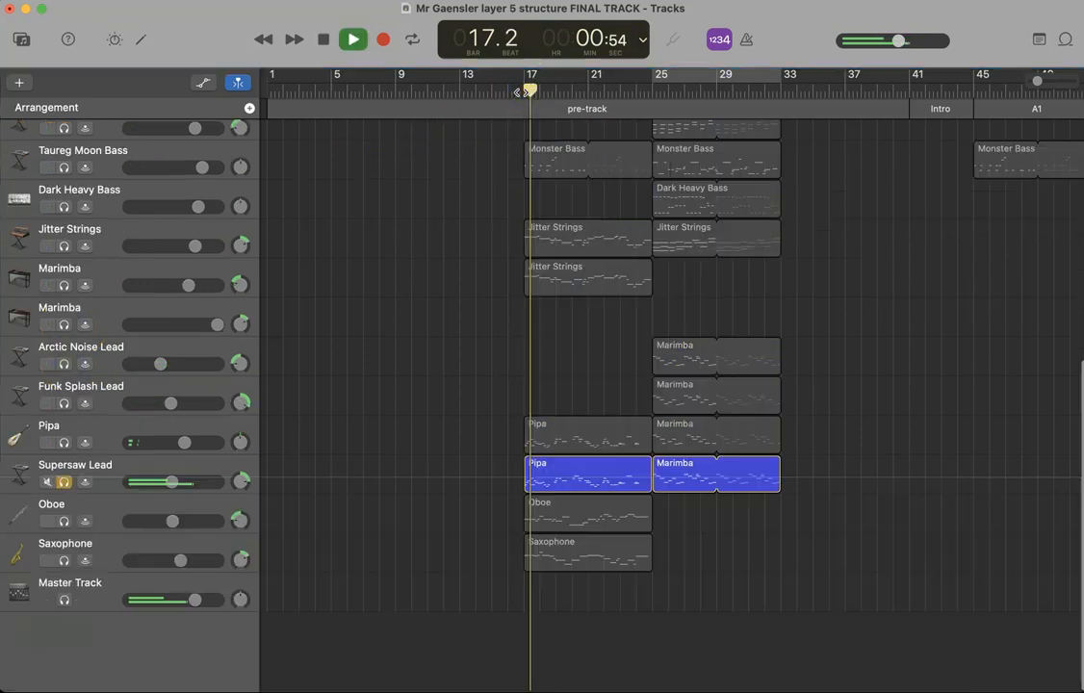
{"action": "key", "text": "space"}
{"action": "left_click", "coordinate": [64, 482]}
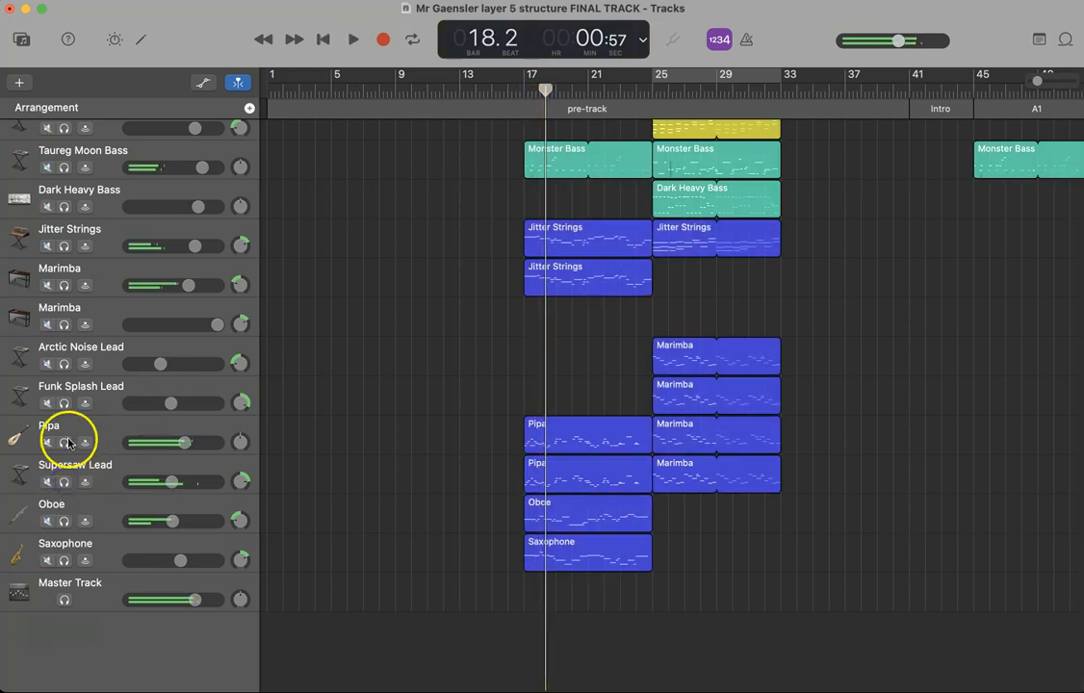
Copy the Pipa track's regions from bar 17 to bar 45 at the start of the A1 section
{"action": "left_click", "coordinate": [80, 426]}
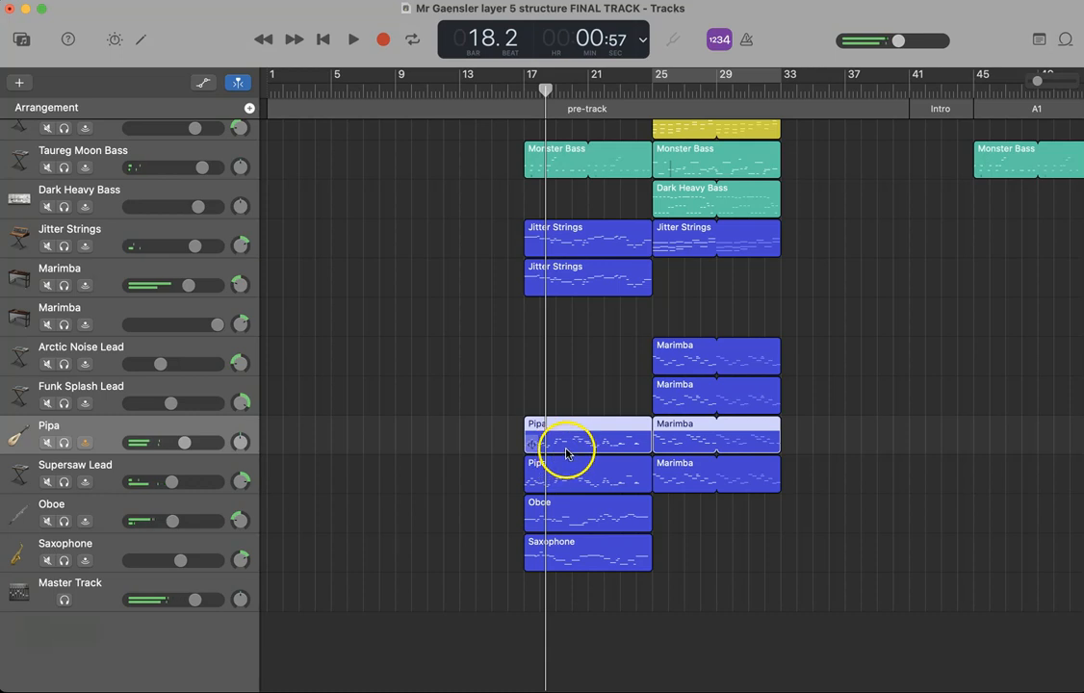
{"action": "left_click_drag", "start_coordinate": [574, 438], "coordinate": [1024, 436]}
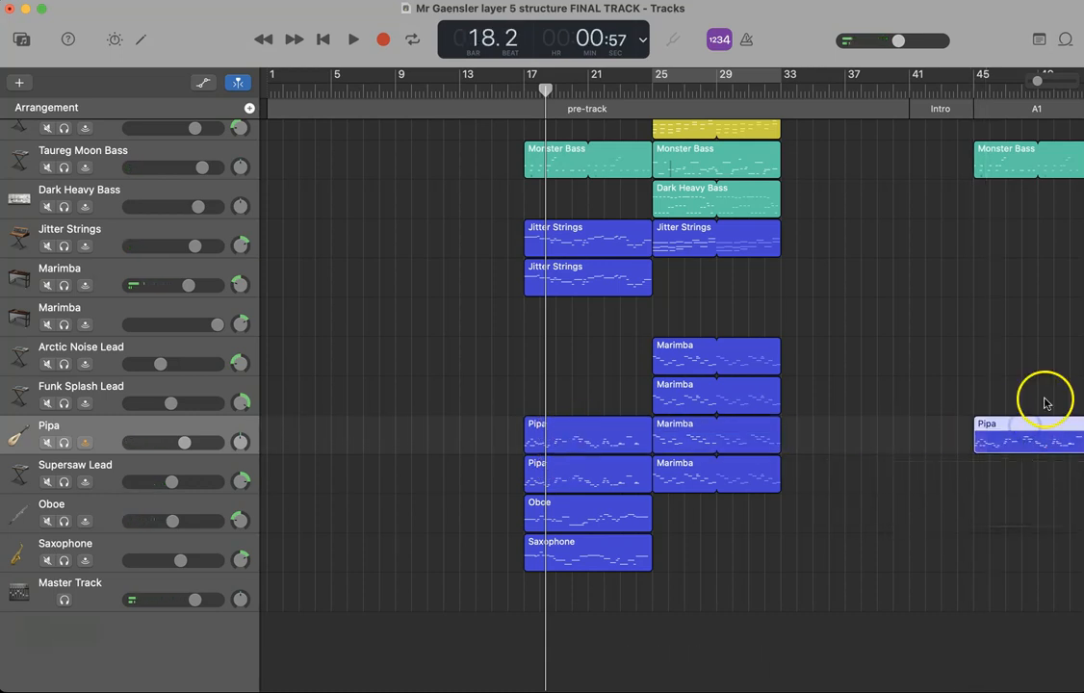
Split the copied Pipa region at every bar line from bar 46 to bar 52
{"action": "scroll", "coordinate": [1045, 401], "scroll_direction": "up", "scroll_amount": 5}
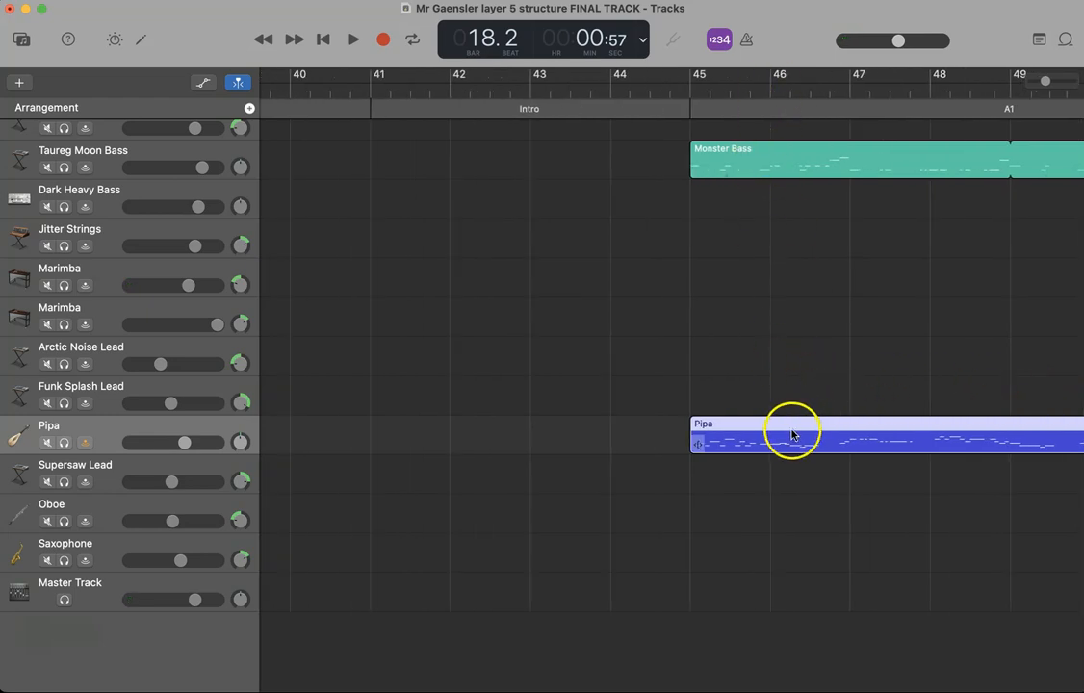
{"action": "left_click", "coordinate": [771, 90]}
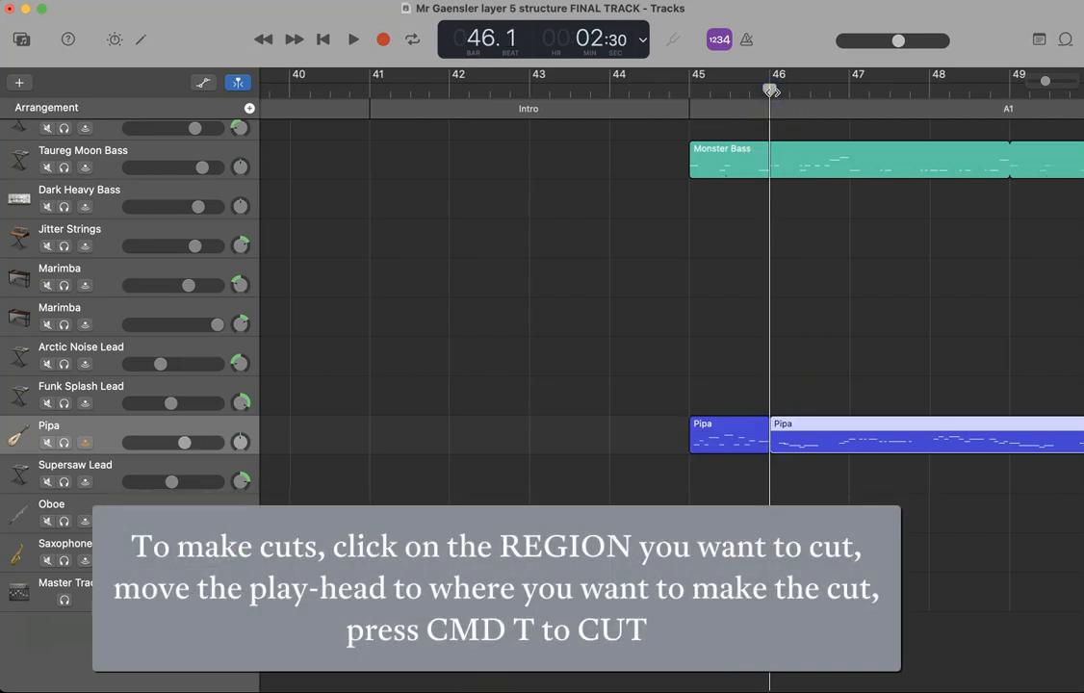
{"action": "left_click", "coordinate": [852, 93]}
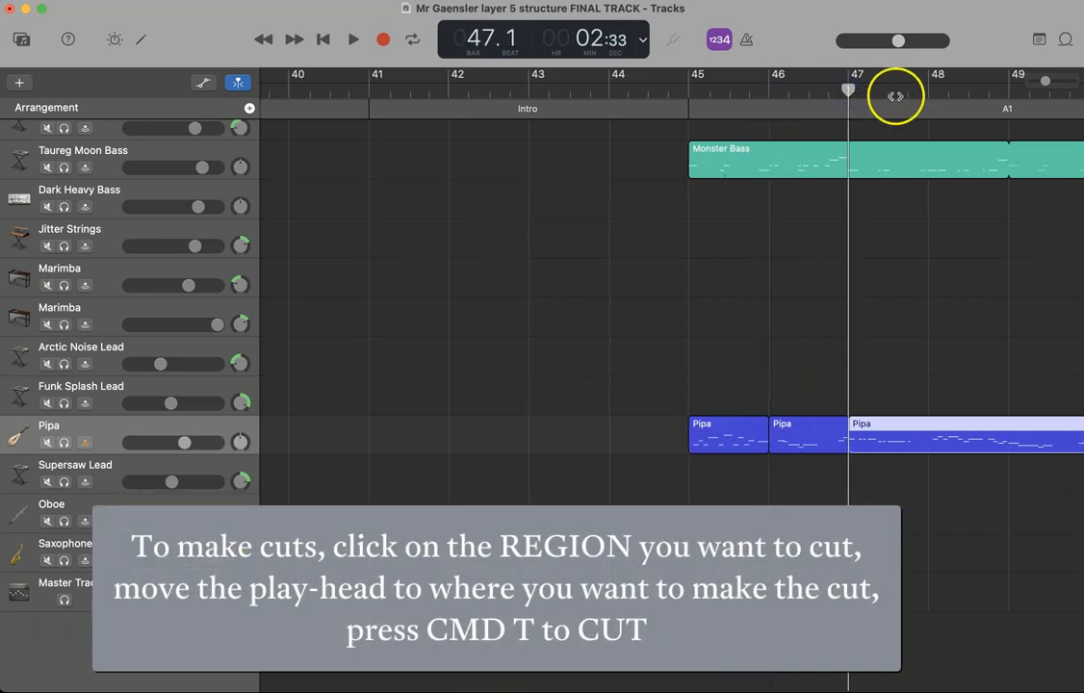
{"action": "left_click", "coordinate": [929, 93]}
{"action": "key", "text": "super+t"}
{"action": "scroll", "coordinate": [922, 94], "scroll_direction": "right", "scroll_amount": 3}
{"action": "left_click", "coordinate": [891, 92]}
{"action": "key", "text": "super+t"}
{"action": "scroll", "coordinate": [876, 95], "scroll_direction": "right", "scroll_amount": 3}
{"action": "left_click", "coordinate": [859, 93]}
{"action": "left_click", "coordinate": [948, 90]}
{"action": "key", "text": "super+t"}
{"action": "scroll", "coordinate": [925, 92], "scroll_direction": "right", "scroll_amount": 3}
{"action": "left_click", "coordinate": [859, 89]}
{"action": "key", "text": "super+t"}
Delete the Pipa pieces at bars 46, 48, 50 and 52 and the copied Marimba region at bar 53
{"action": "left_click", "coordinate": [402, 435]}
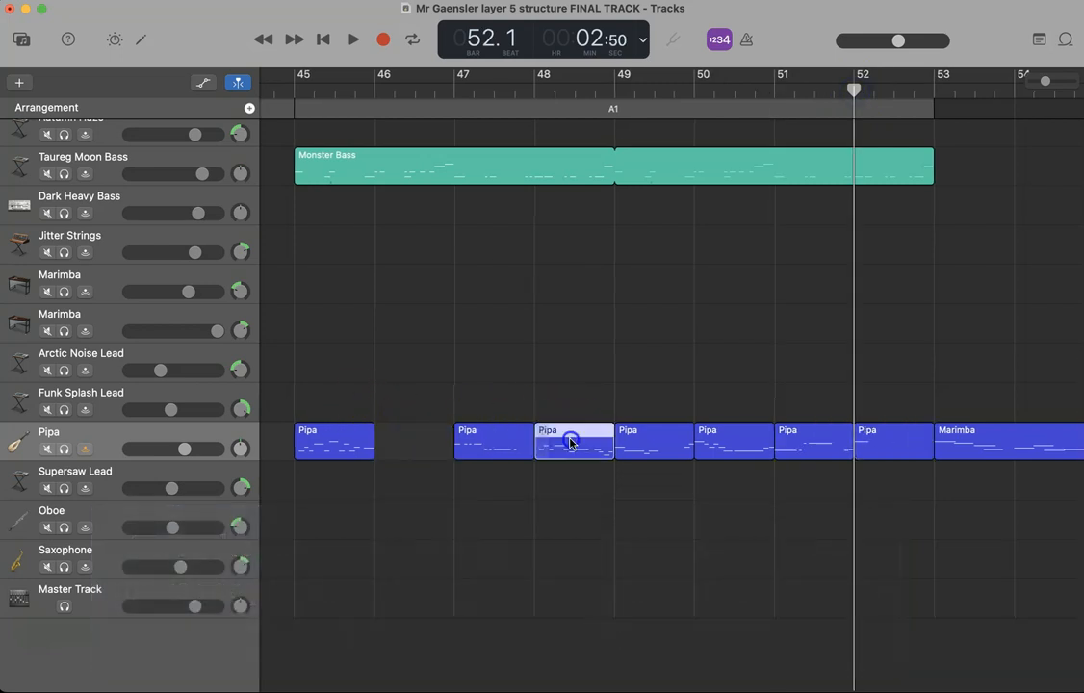
{"action": "left_click", "coordinate": [702, 428]}
{"action": "key", "text": "Delete"}
{"action": "left_click", "coordinate": [879, 439]}
{"action": "key", "text": "Delete"}
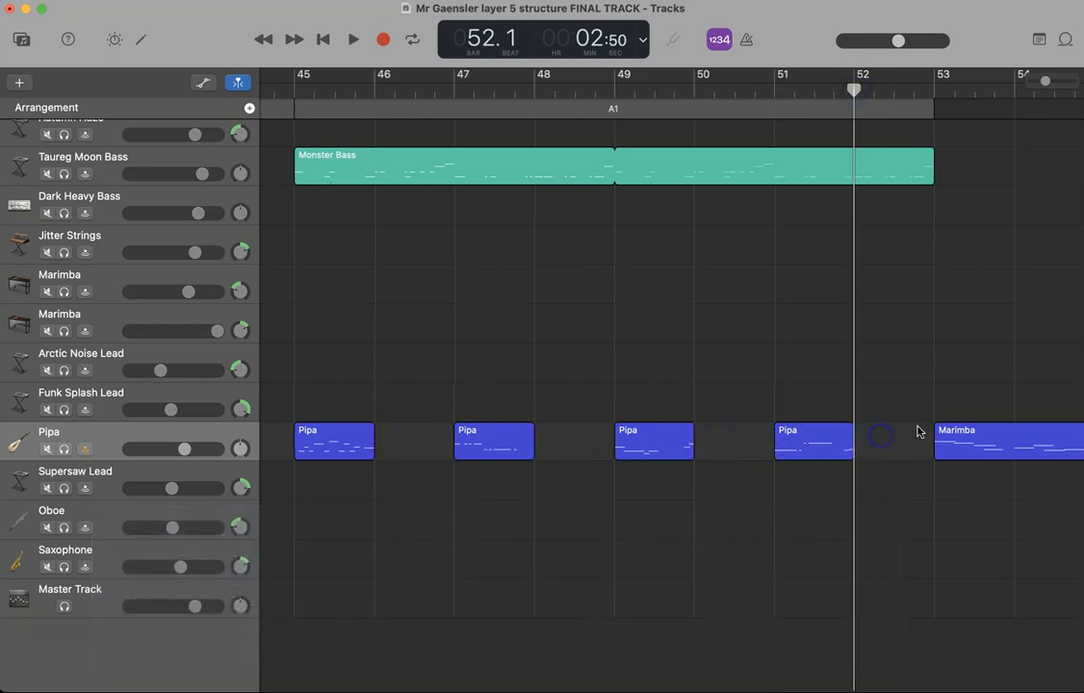
{"action": "left_click", "coordinate": [963, 440]}
{"action": "key", "text": "Delete"}
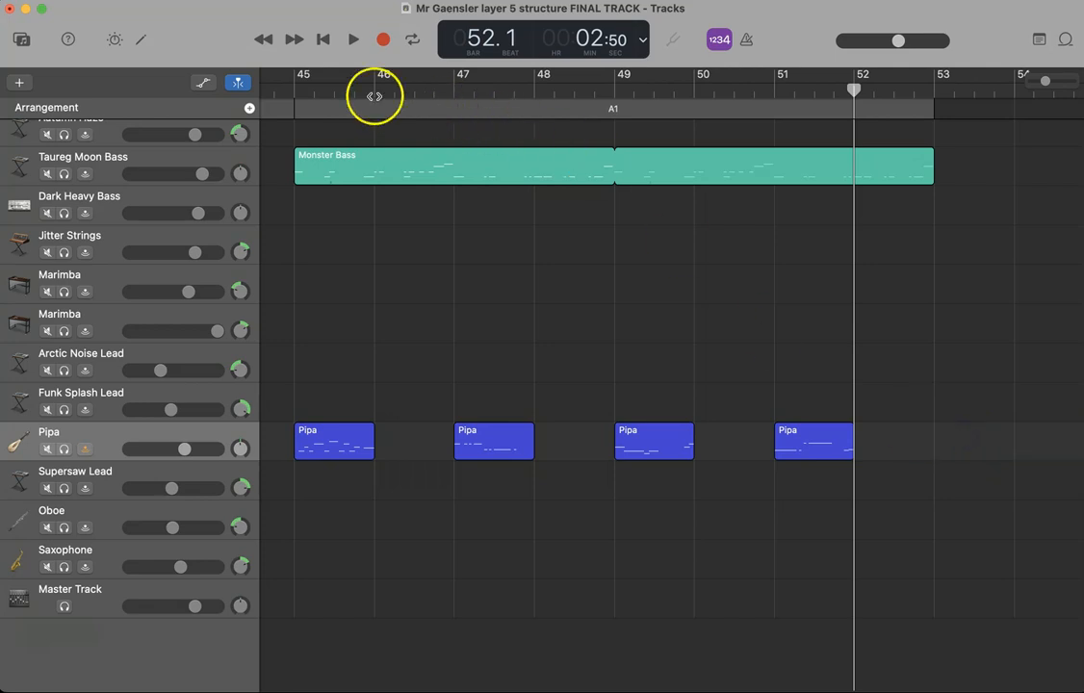
Play the arrangement from the Intro into the A1 section to check the shortened Pipa phrases with the other parts
{"action": "scroll", "coordinate": [318, 88], "scroll_direction": "left", "scroll_amount": 5}
{"action": "left_click", "coordinate": [345, 91]}
{"action": "key", "text": "space"}
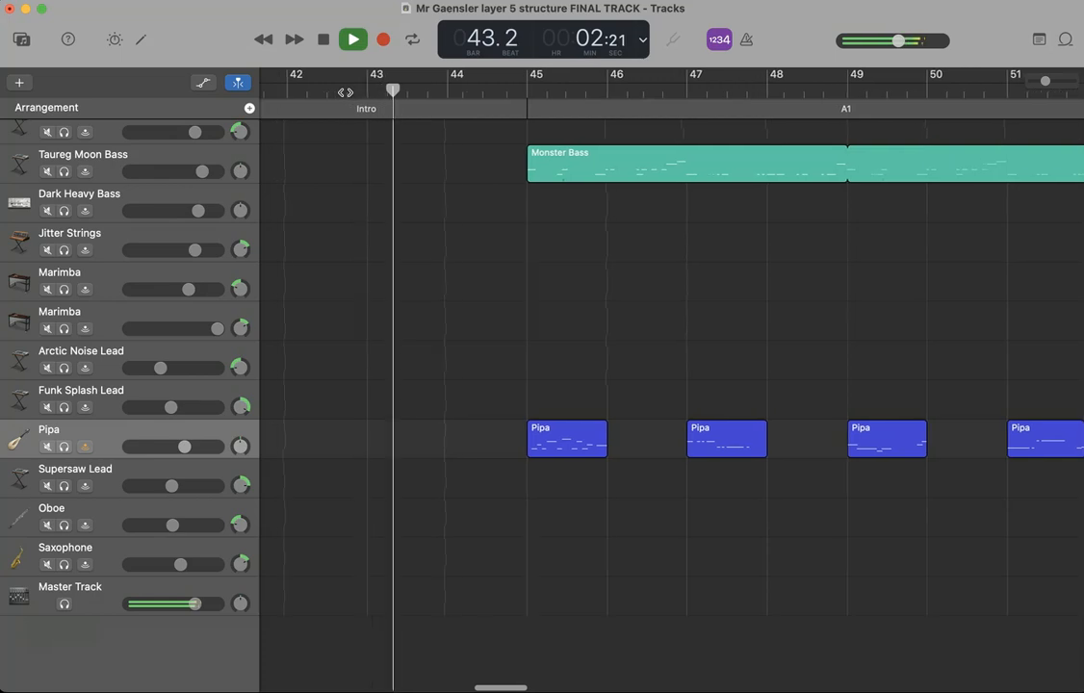
{"action": "scroll", "coordinate": [557, 275], "scroll_direction": "up", "scroll_amount": 6}
{"action": "scroll", "coordinate": [559, 278], "scroll_direction": "down", "scroll_amount": 5}
{"action": "scroll", "coordinate": [558, 280], "scroll_direction": "down", "scroll_amount": 2}
{"action": "scroll", "coordinate": [557, 281], "scroll_direction": "up", "scroll_amount": 2}
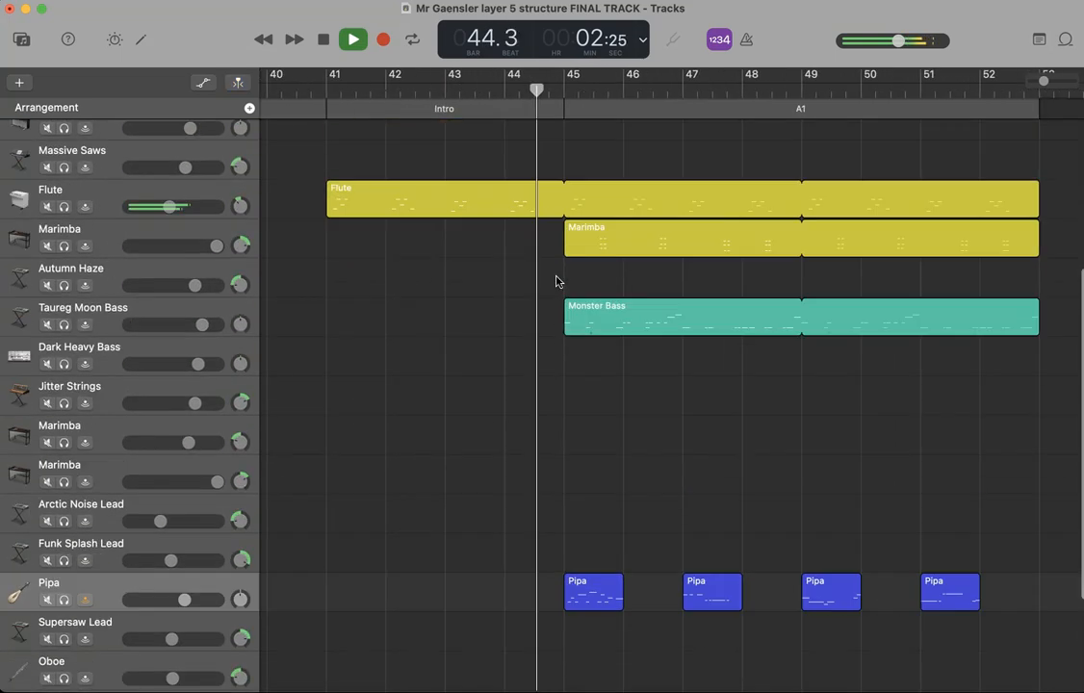
{"action": "scroll", "coordinate": [556, 281], "scroll_direction": "up", "scroll_amount": 2}
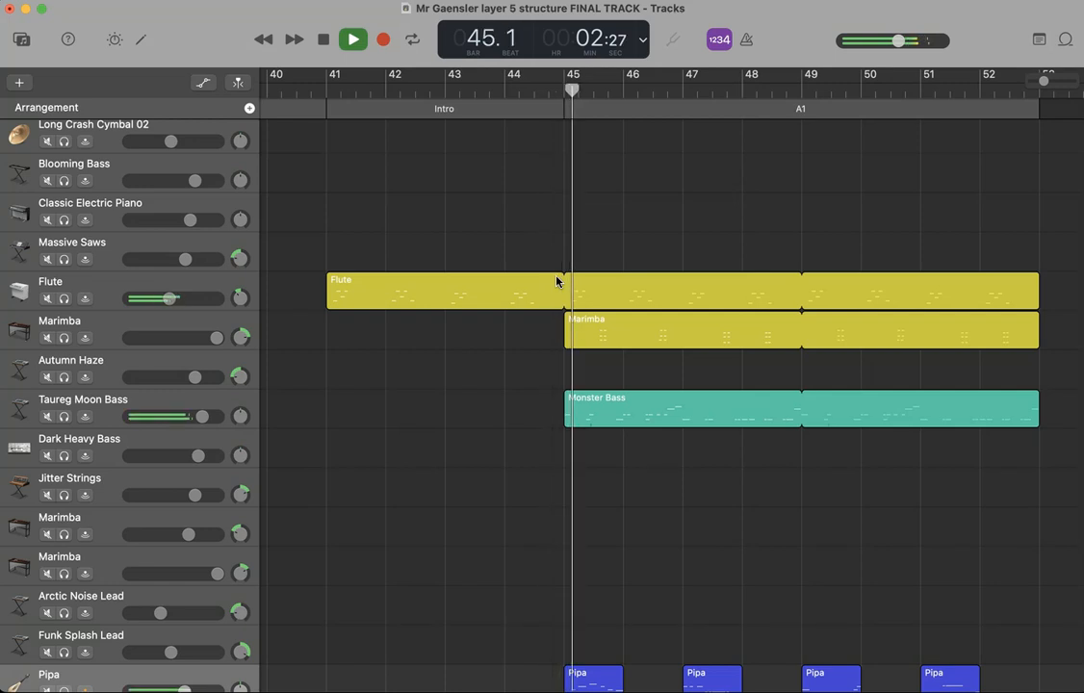
{"action": "scroll", "coordinate": [613, 327], "scroll_direction": "down", "scroll_amount": 1}
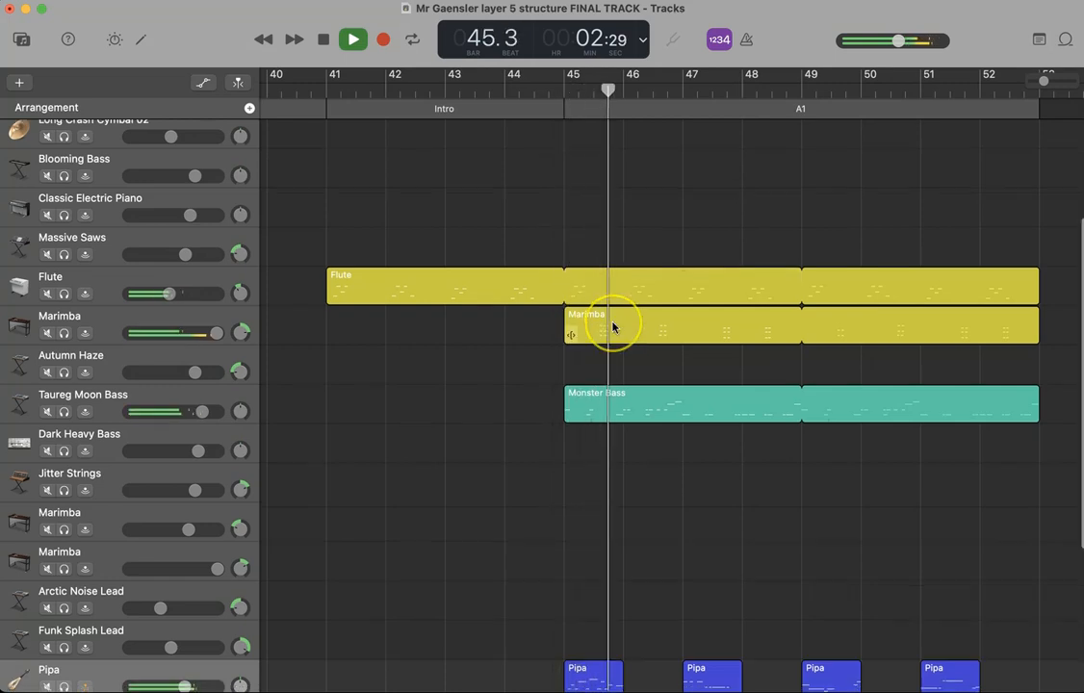
{"action": "scroll", "coordinate": [612, 327], "scroll_direction": "down", "scroll_amount": 2}
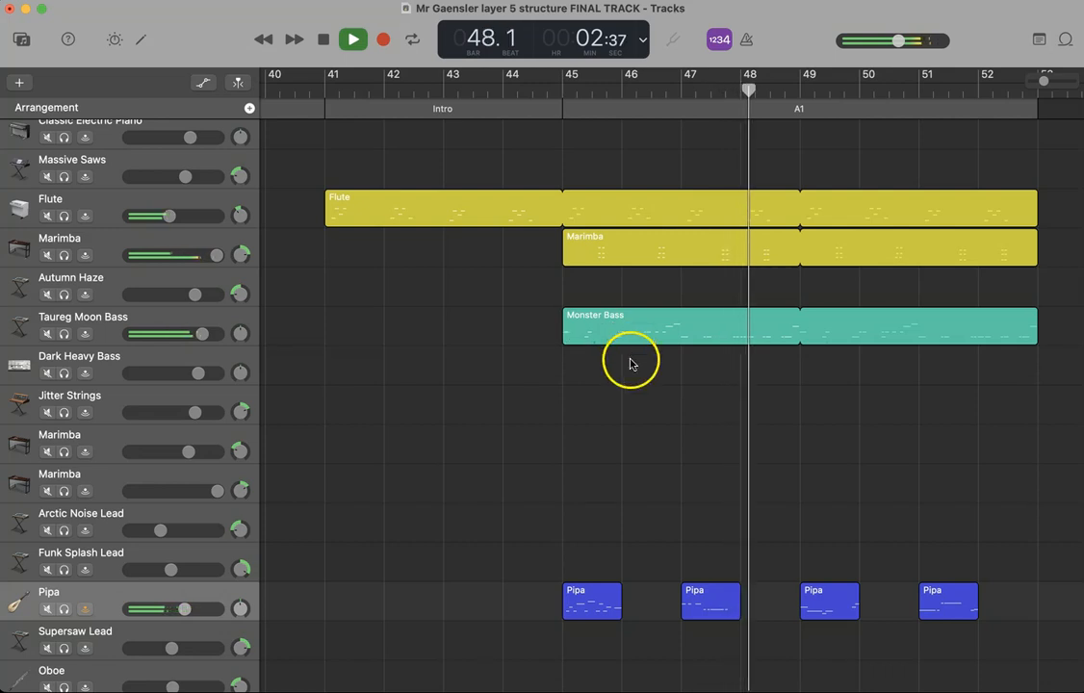
{"action": "scroll", "coordinate": [677, 462], "scroll_direction": "down", "scroll_amount": 5}
{"action": "scroll", "coordinate": [677, 462], "scroll_direction": "up", "scroll_amount": 1}
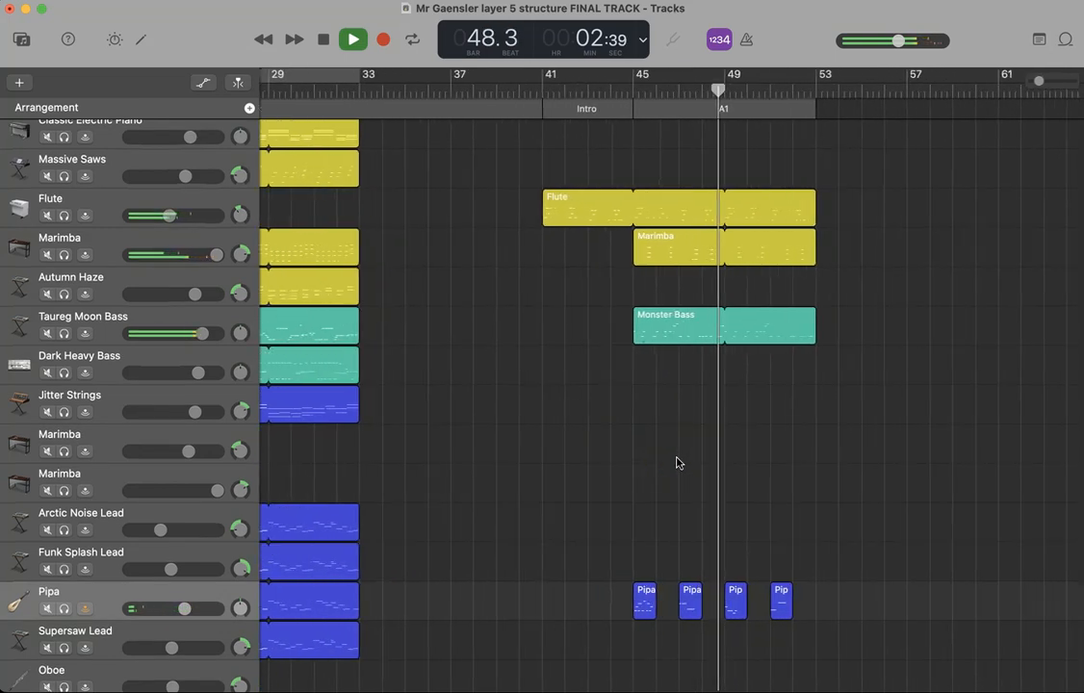
{"action": "scroll", "coordinate": [676, 463], "scroll_direction": "right", "scroll_amount": 1}
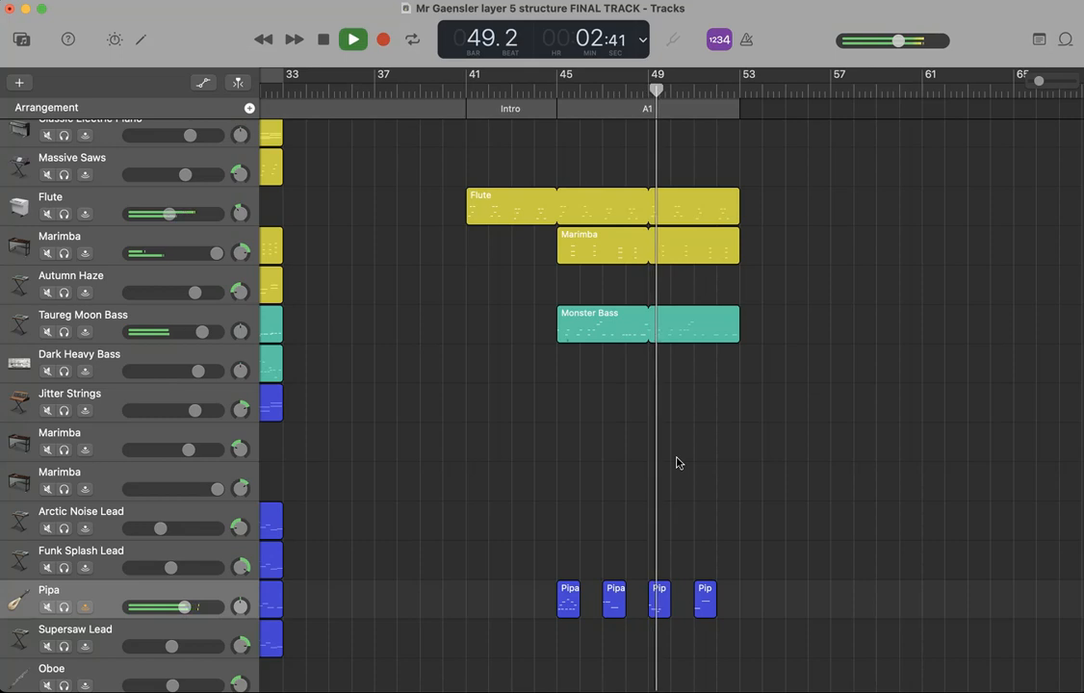
{"action": "key", "text": "space"}
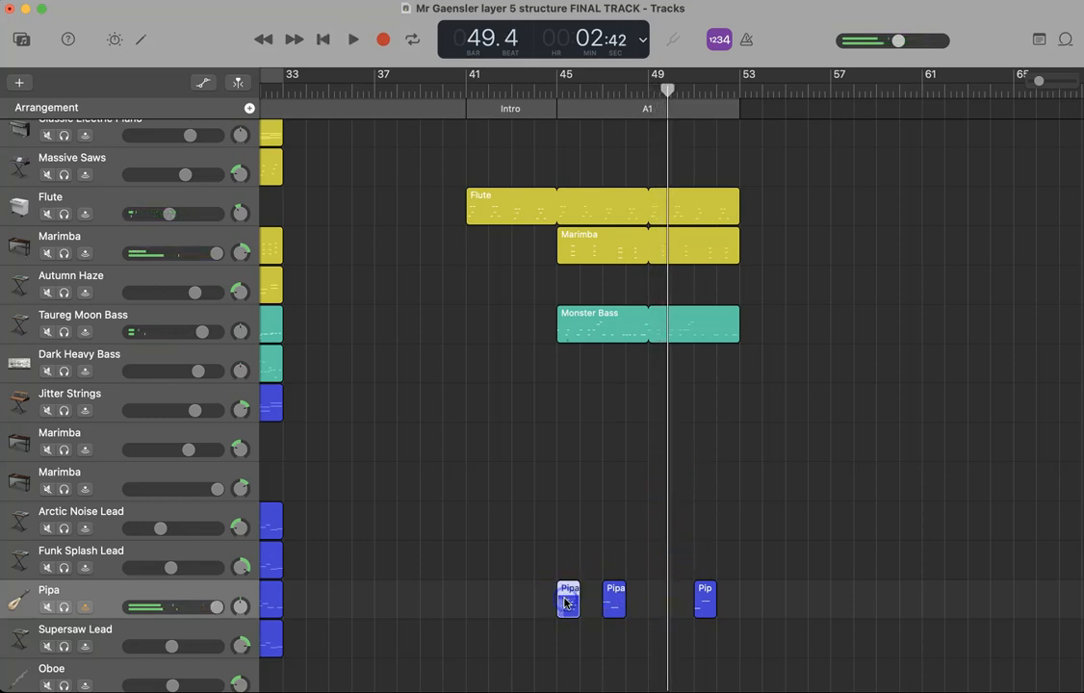
Replace the Pipa piece at bar 49 with a copy of the bar 45 piece and play the rest of A1
{"action": "left_click_drag", "start_coordinate": [565, 603], "coordinate": [659, 599]}
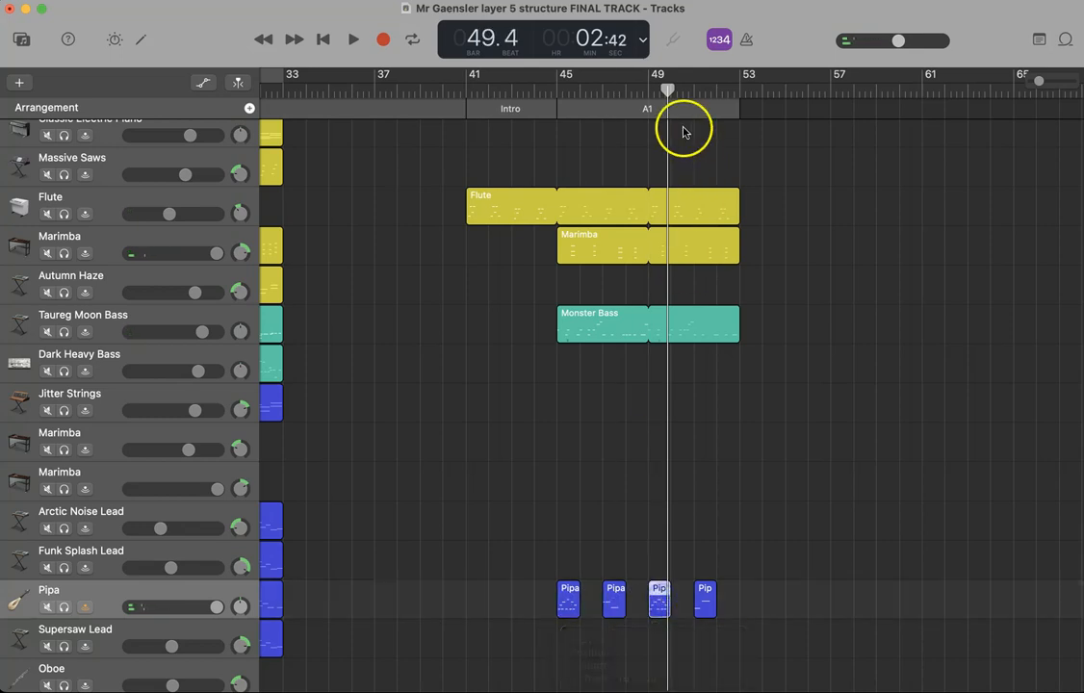
{"action": "key", "text": "space"}
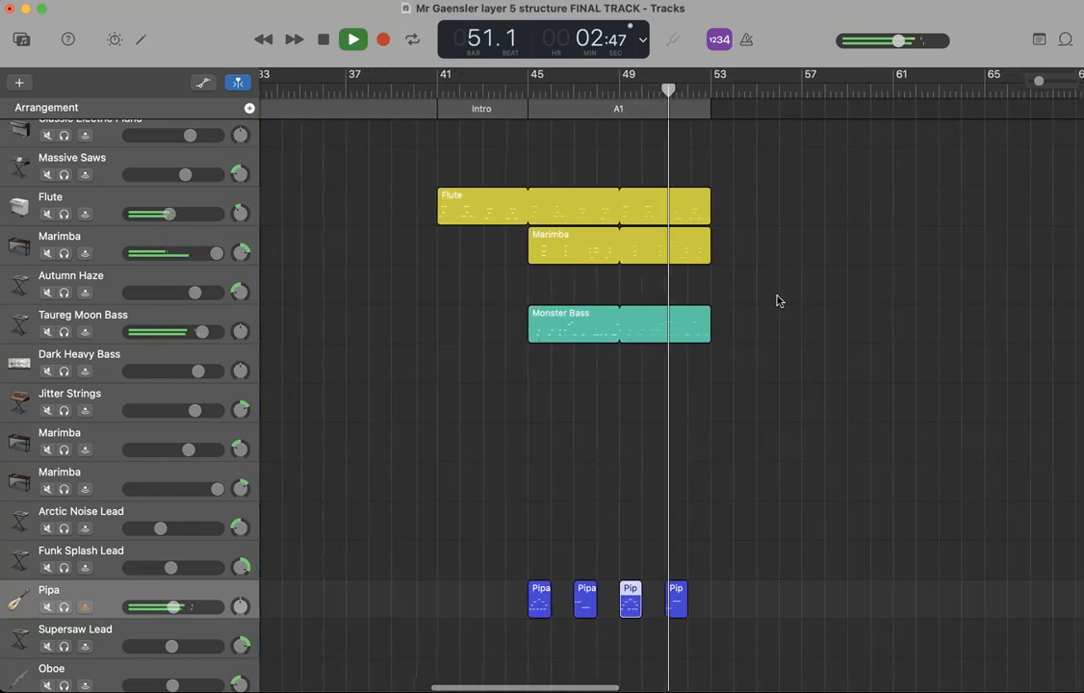
{"action": "scroll", "coordinate": [742, 255], "scroll_direction": "up", "scroll_amount": 5}
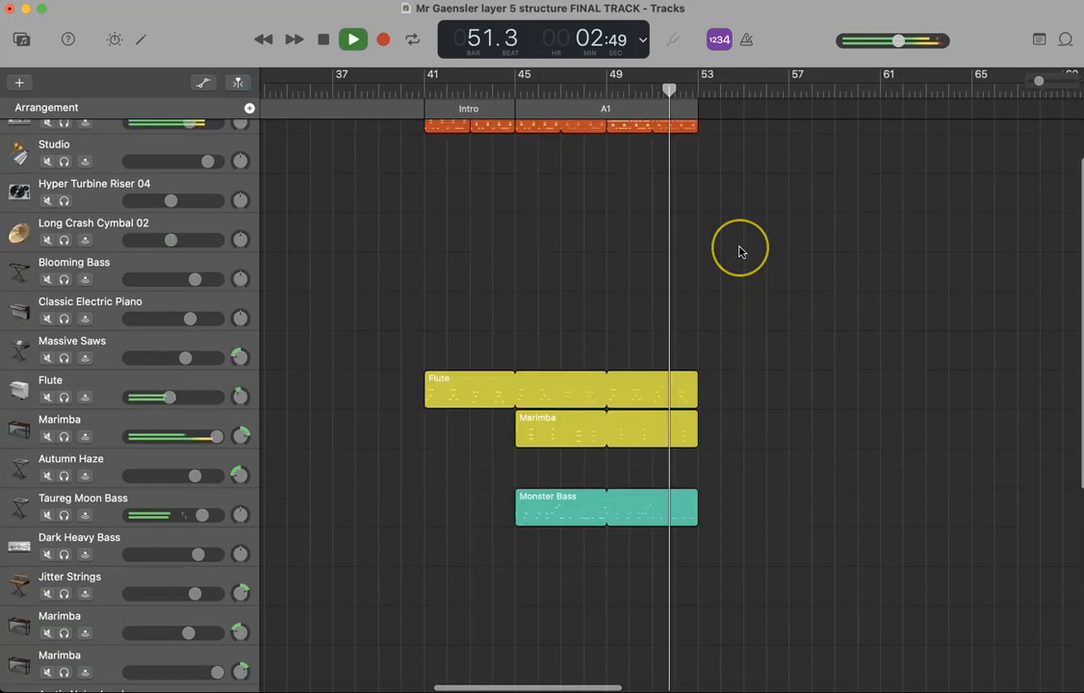
{"action": "scroll", "coordinate": [739, 252], "scroll_direction": "up", "scroll_amount": 2}
{"action": "scroll", "coordinate": [739, 252], "scroll_direction": "down", "scroll_amount": 5}
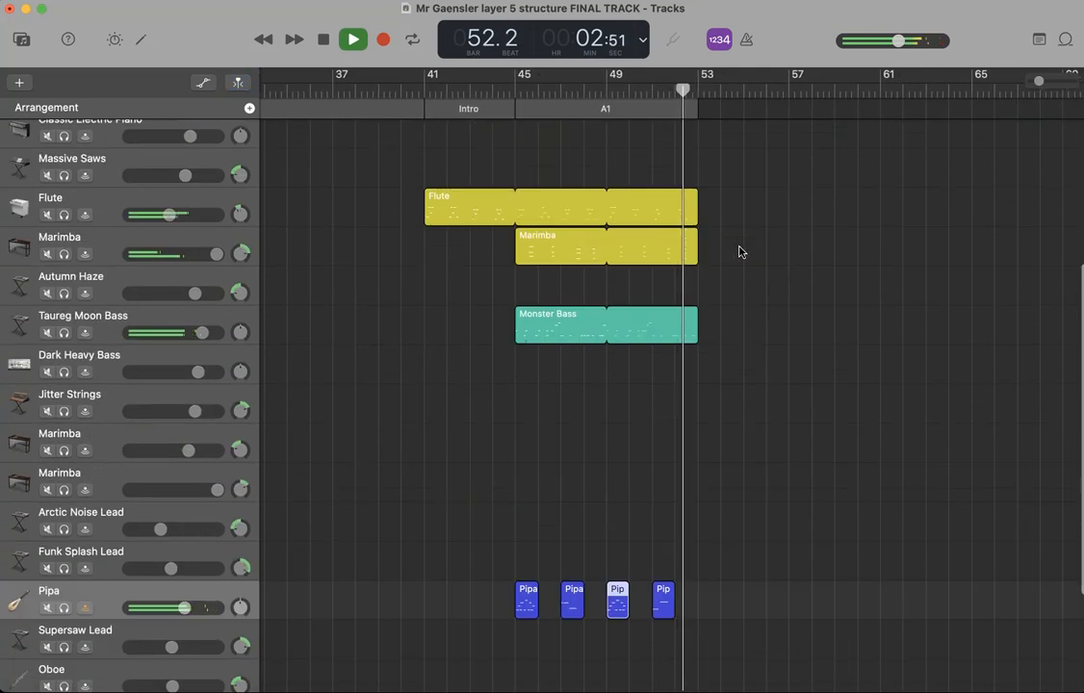
{"action": "key", "text": "space"}
{"action": "left_click", "coordinate": [742, 234]}
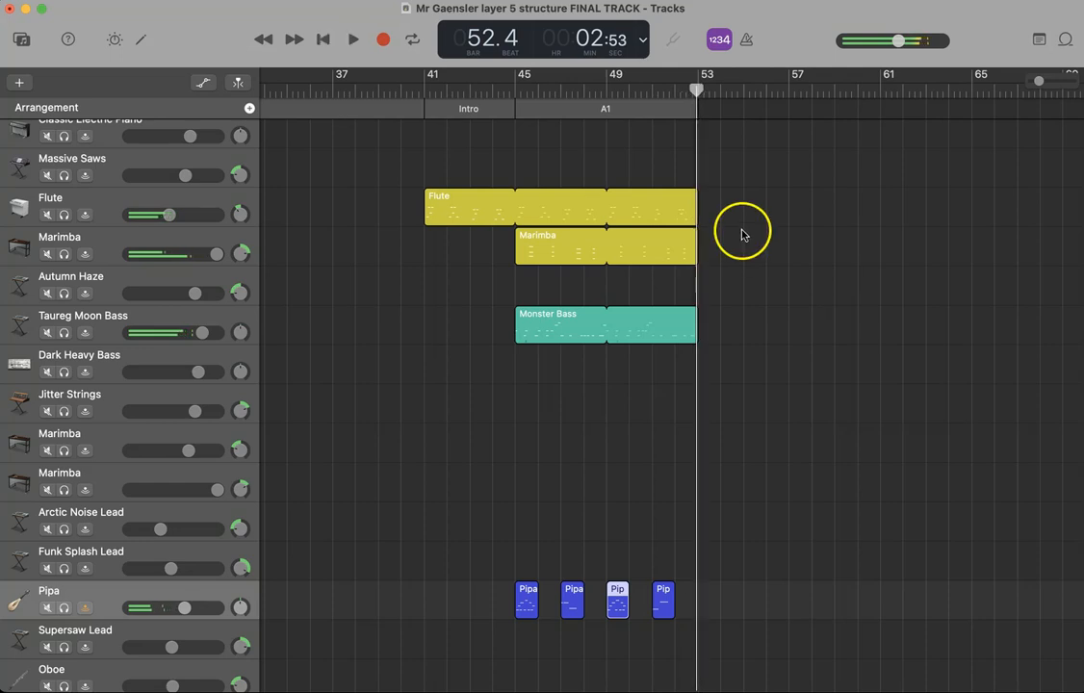
Add an arrangement marker after A1 at bar 53 and rename it B1
{"action": "left_click", "coordinate": [572, 107]}
{"action": "left_click", "coordinate": [248, 111]}
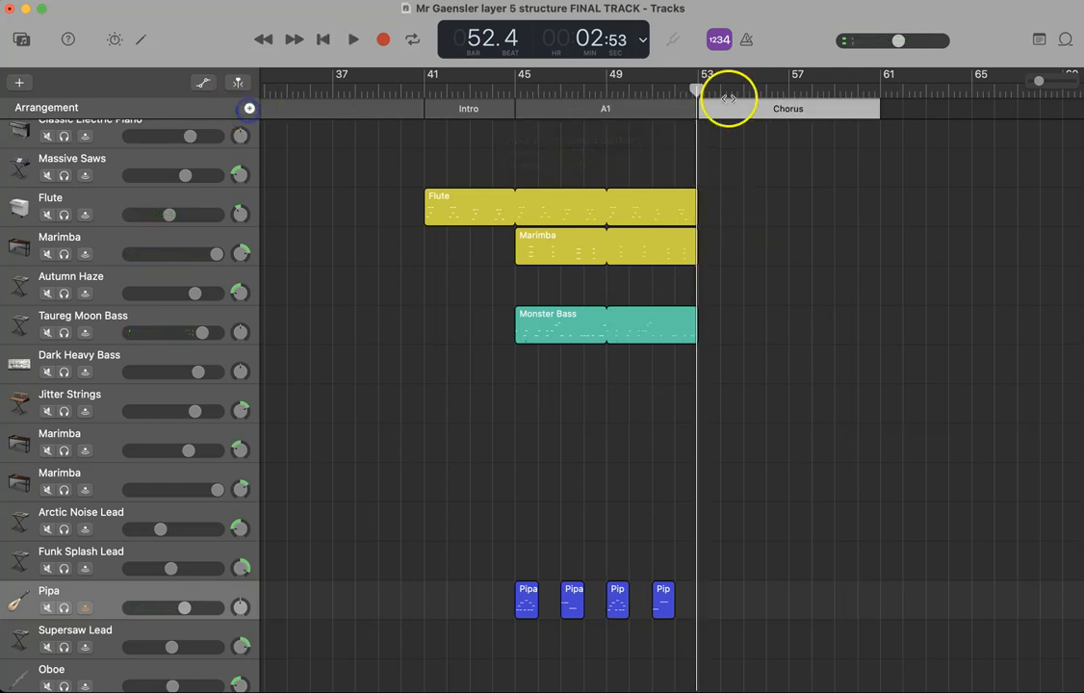
{"action": "left_click", "coordinate": [798, 111]}
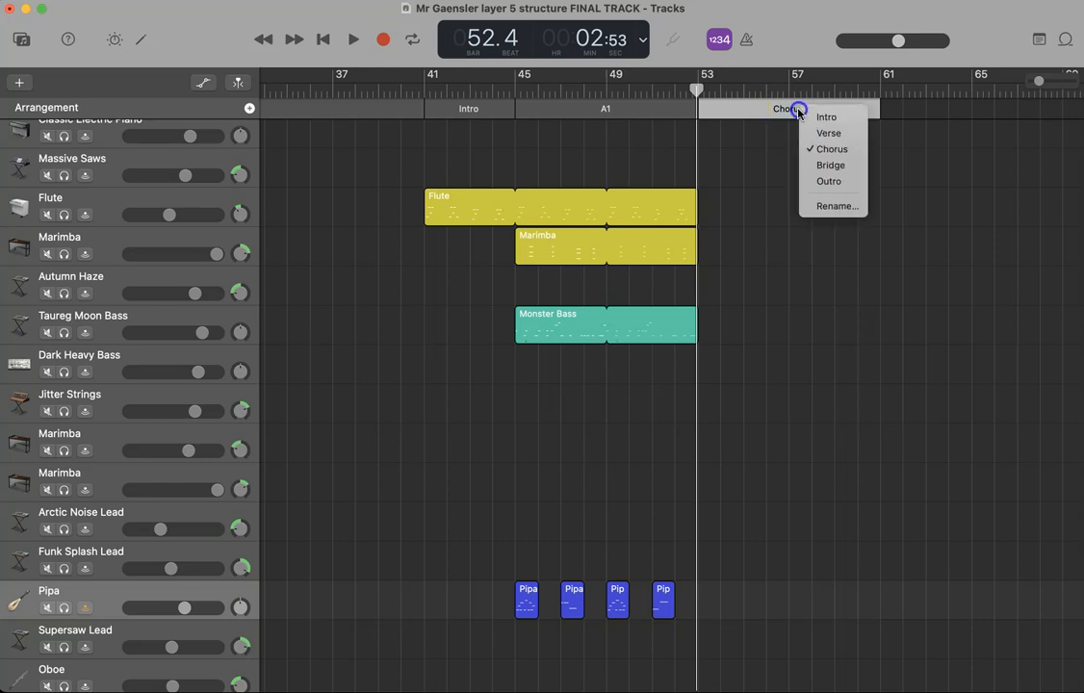
{"action": "left_click", "coordinate": [836, 206]}
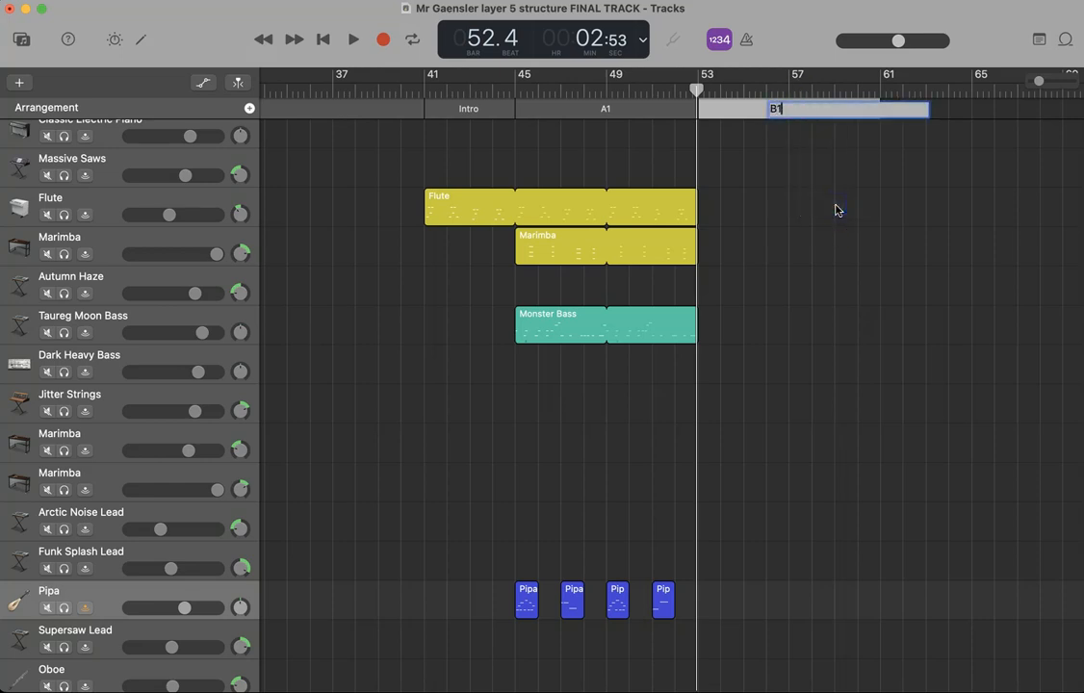
Solo the Trap Door drum track, play its B 1 pattern from bar 25, and clear the solo
{"action": "scroll", "coordinate": [836, 274], "scroll_direction": "up", "scroll_amount": 6}
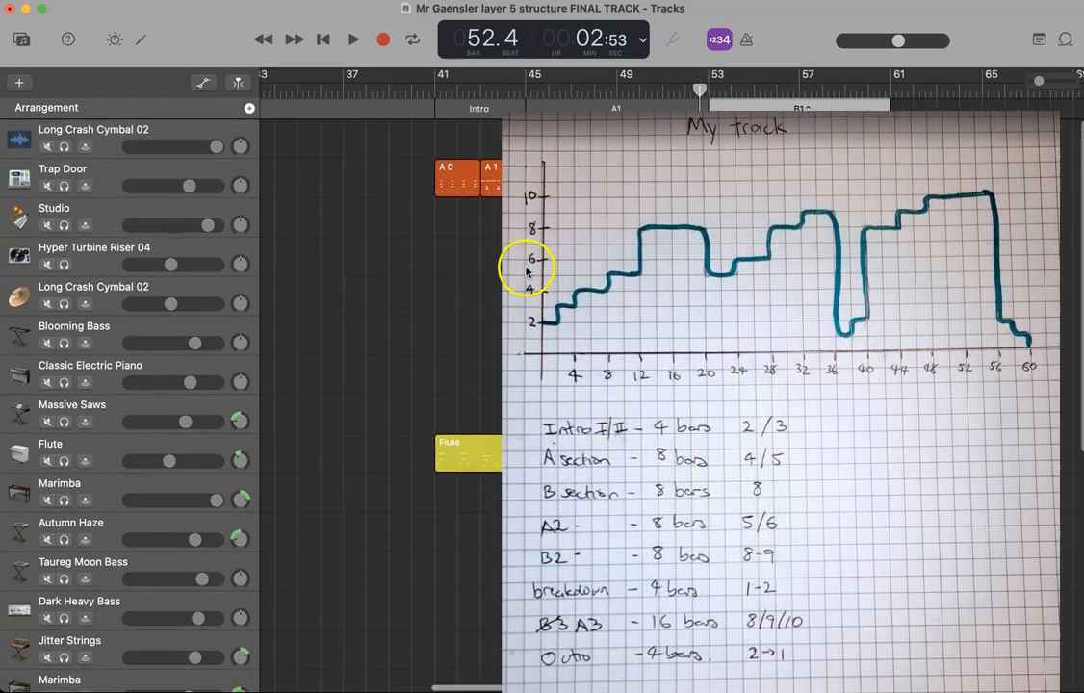
{"action": "scroll", "coordinate": [515, 265], "scroll_direction": "left", "scroll_amount": 5}
{"action": "scroll", "coordinate": [510, 261], "scroll_direction": "down", "scroll_amount": 1}
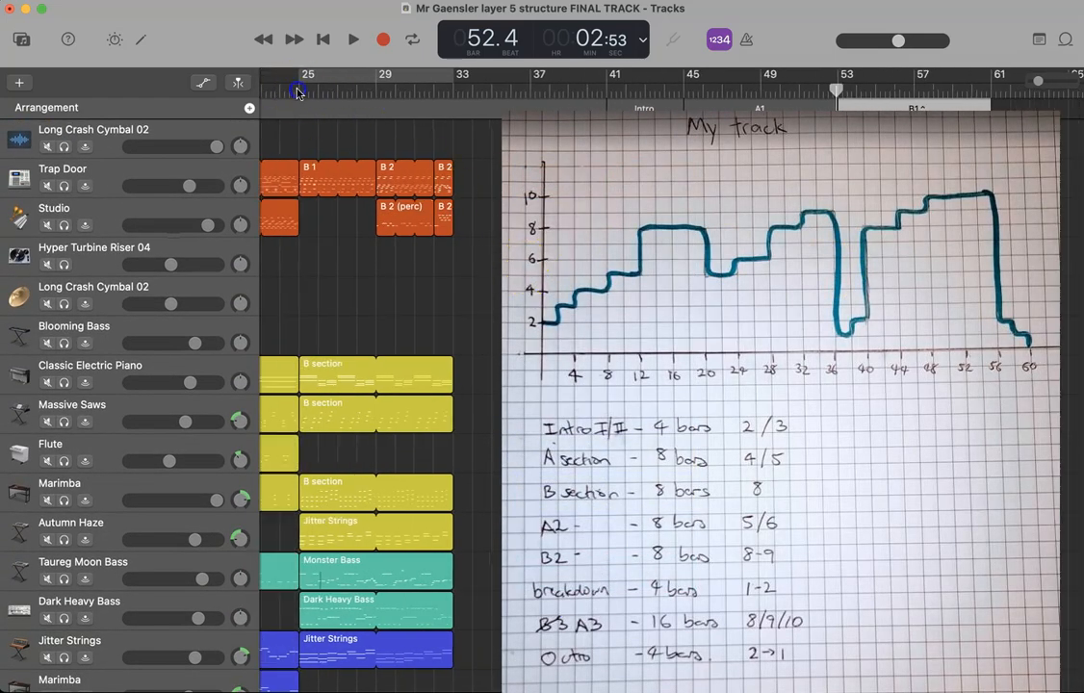
{"action": "left_click", "coordinate": [297, 91]}
{"action": "left_click", "coordinate": [63, 186]}
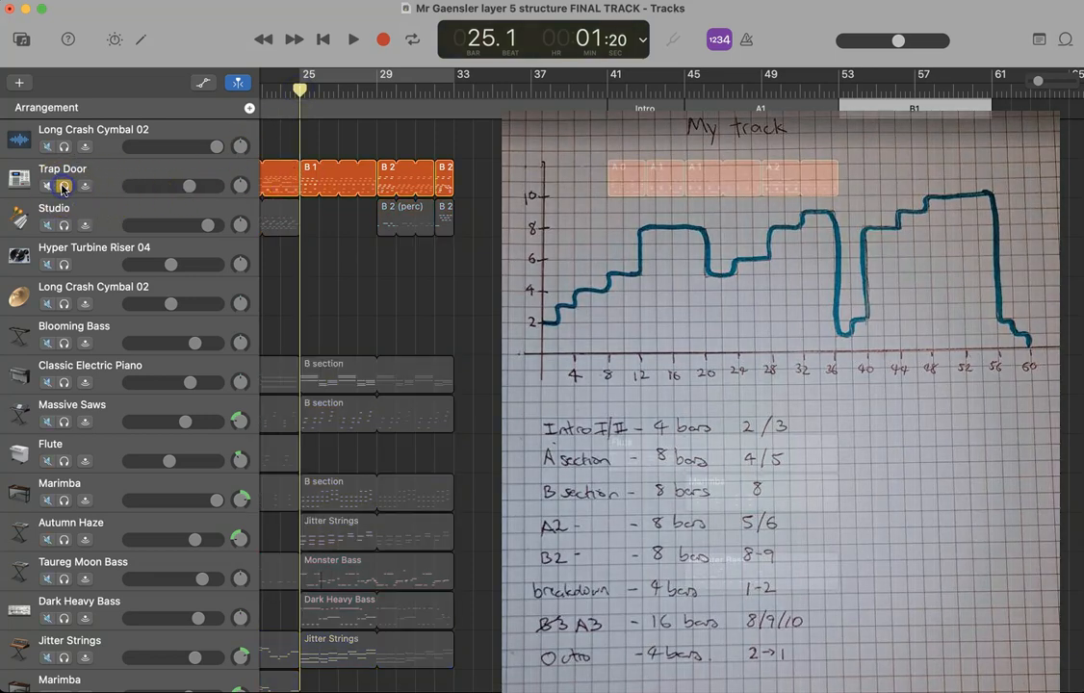
{"action": "key", "text": "space"}
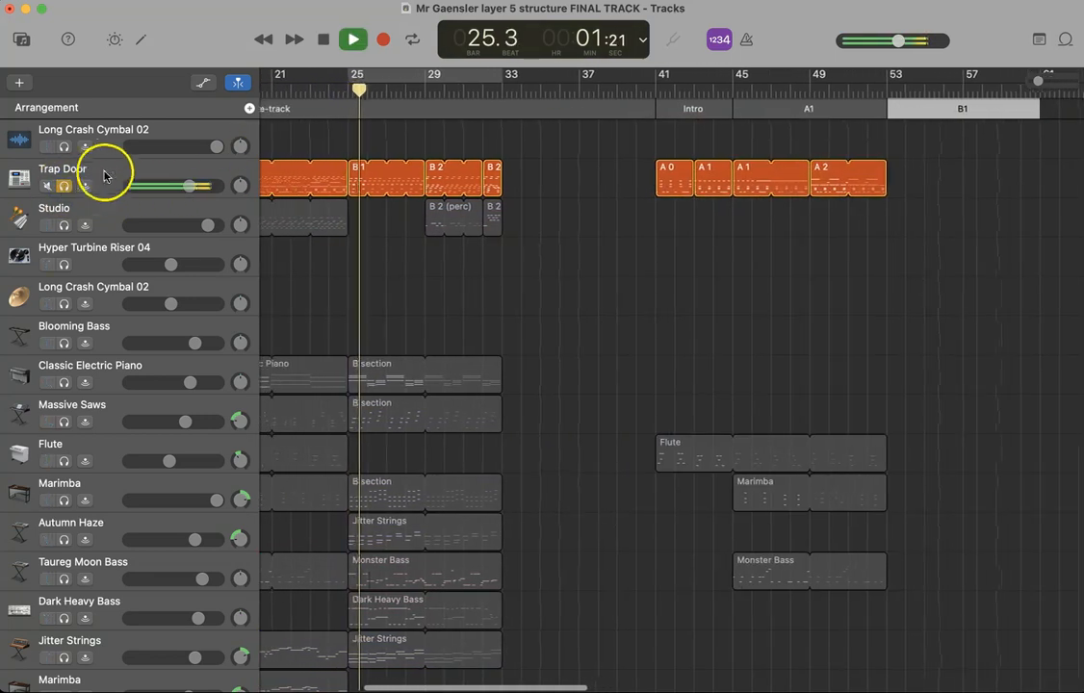
{"action": "key", "text": "space"}
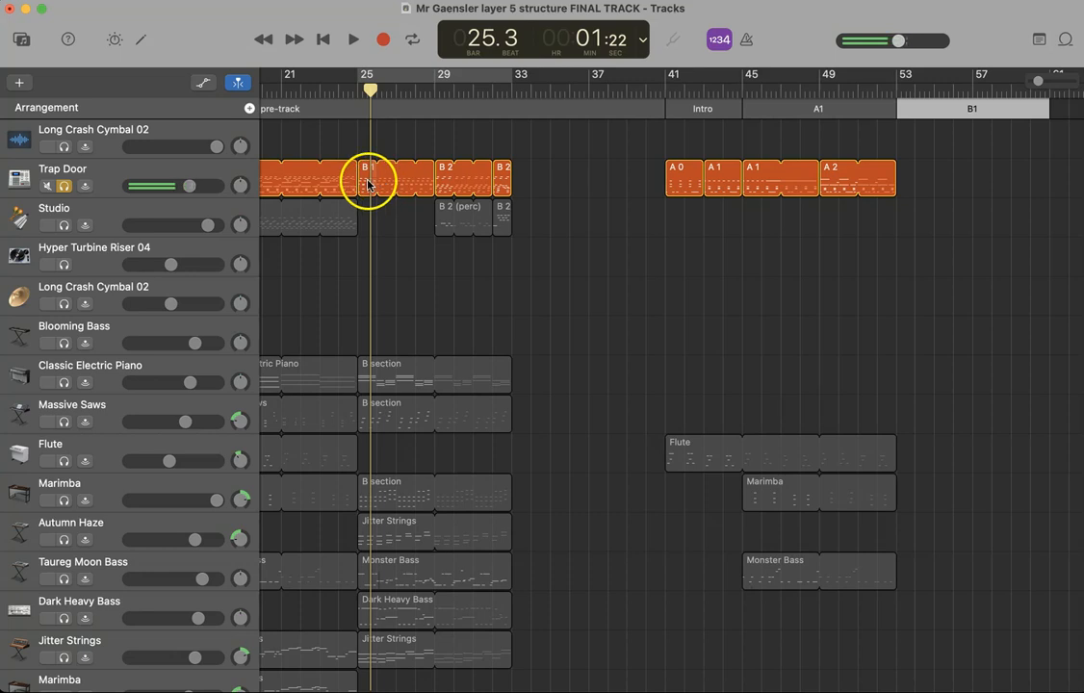
{"action": "left_click", "coordinate": [66, 186]}
{"action": "left_click", "coordinate": [349, 192]}
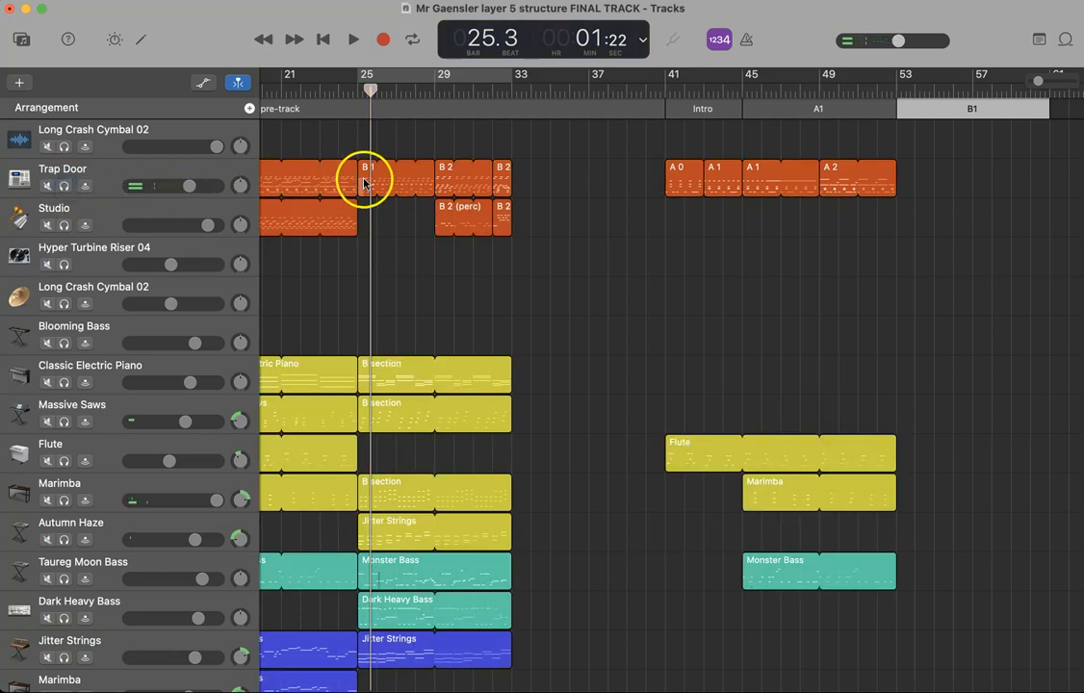
Copy the Trap Door B 1 region from bar 25 to bar 53 and loop it to the end of B1
{"action": "left_click", "coordinate": [365, 183]}
{"action": "left_click_drag", "start_coordinate": [364, 183], "coordinate": [1050, 175]}
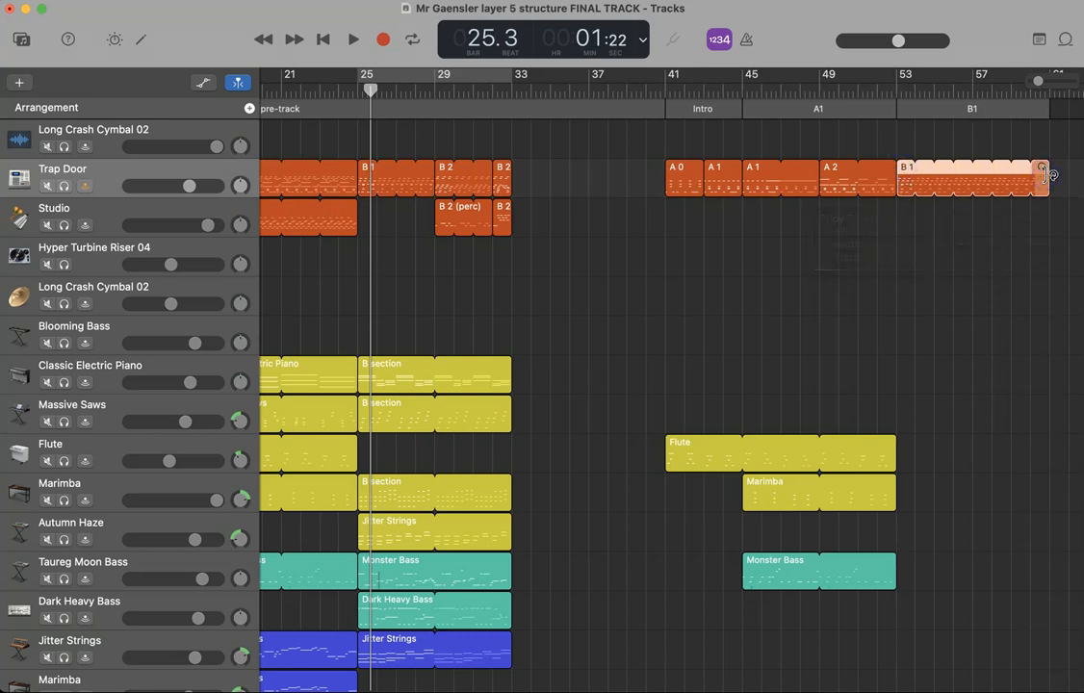
Solo Trap Door and the tracks from Classic Electric Piano to Autumn Haze, and play their B section with bars 25 to 33 cycled
{"action": "scroll", "coordinate": [541, 350], "scroll_direction": "down", "scroll_amount": 3}
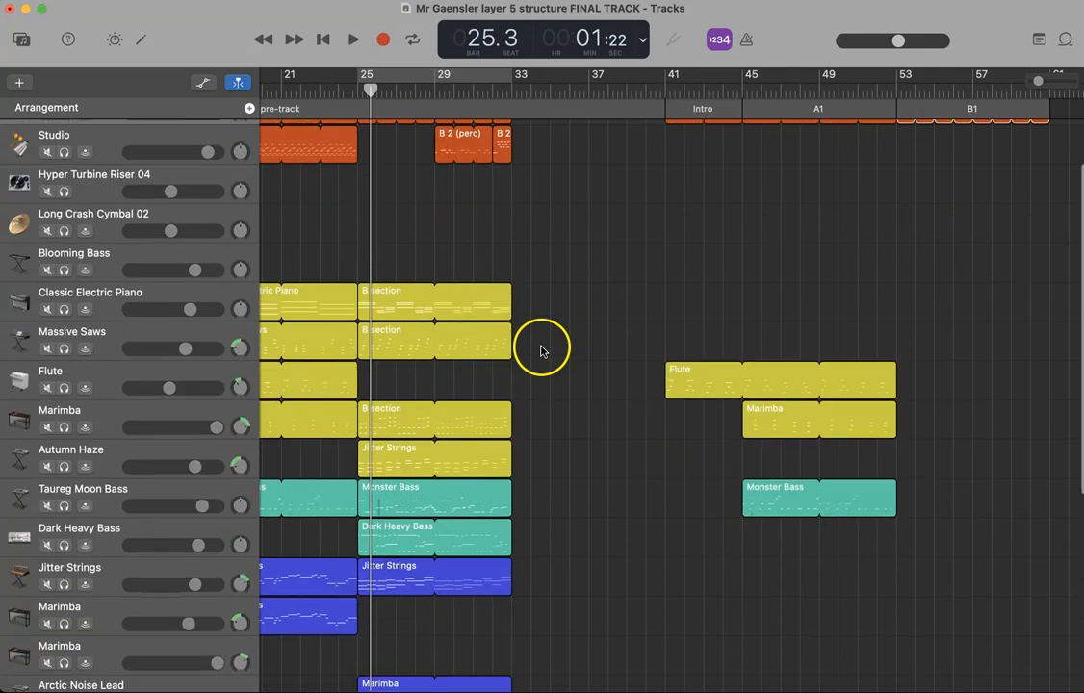
{"action": "left_click_drag", "start_coordinate": [376, 260], "coordinate": [494, 423]}
{"action": "left_click_drag", "start_coordinate": [64, 309], "coordinate": [67, 421]}
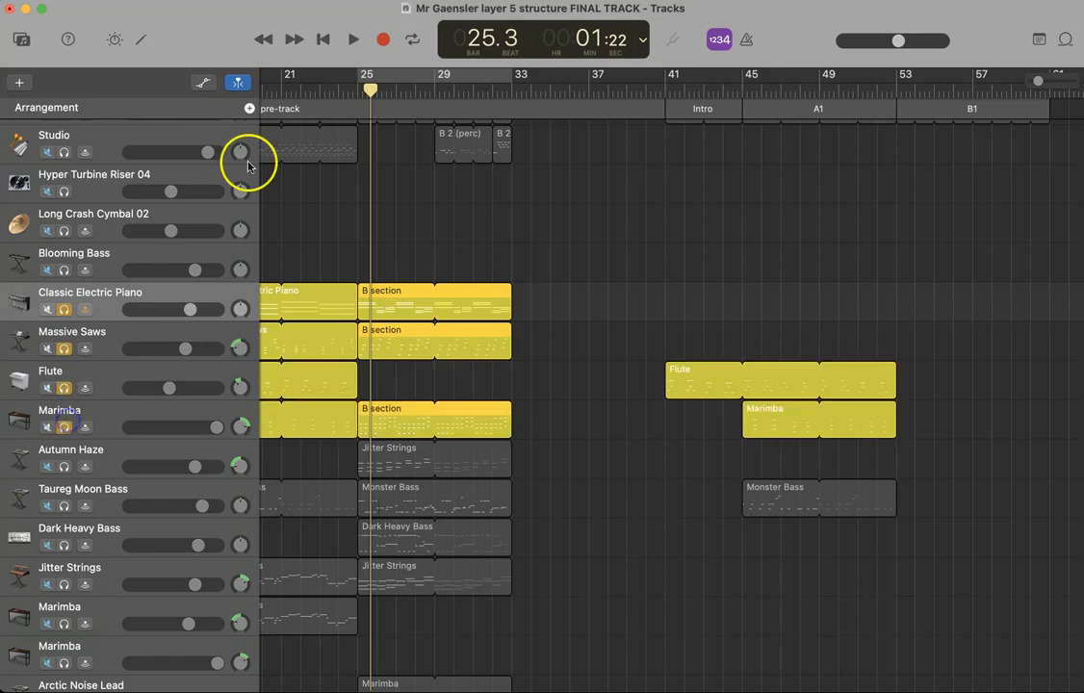
{"action": "left_click", "coordinate": [371, 89]}
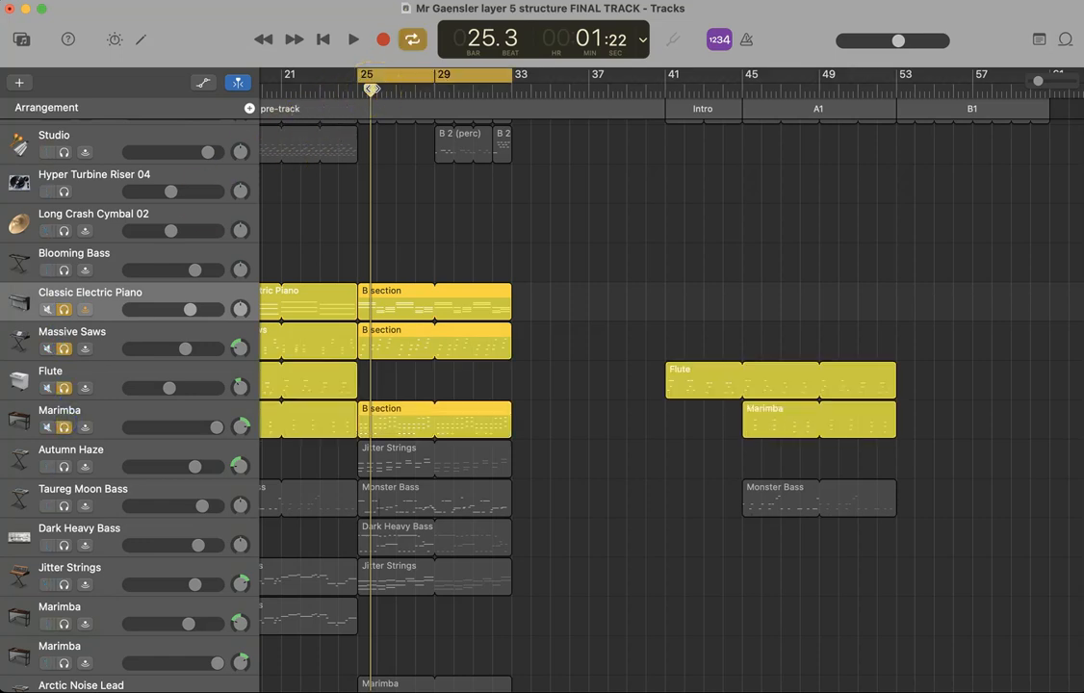
{"action": "scroll", "coordinate": [406, 150], "scroll_direction": "up", "scroll_amount": 2}
{"action": "left_click", "coordinate": [64, 186]}
{"action": "key", "text": "space"}
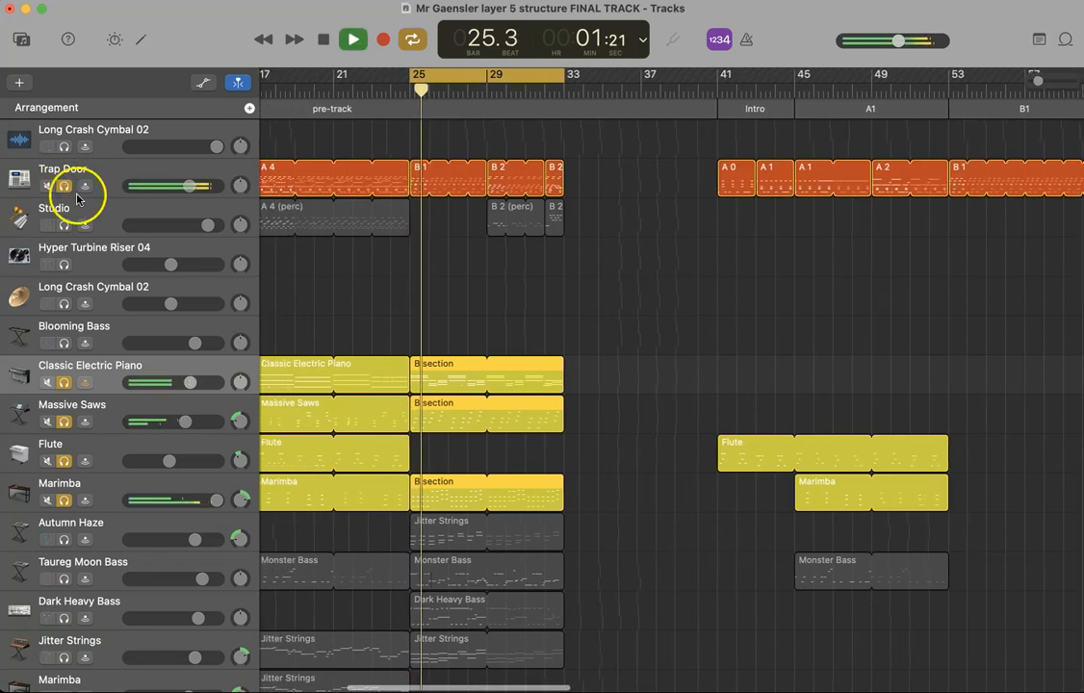
{"action": "left_click", "coordinate": [64, 540]}
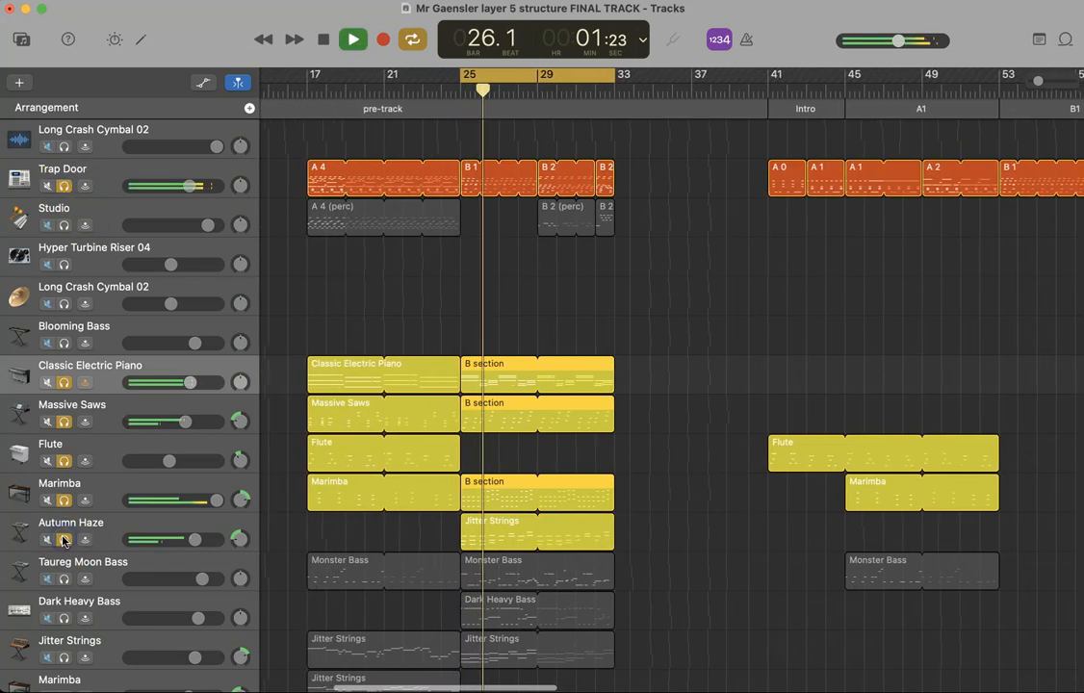
{"action": "left_click", "coordinate": [539, 300]}
{"action": "key", "text": "space"}
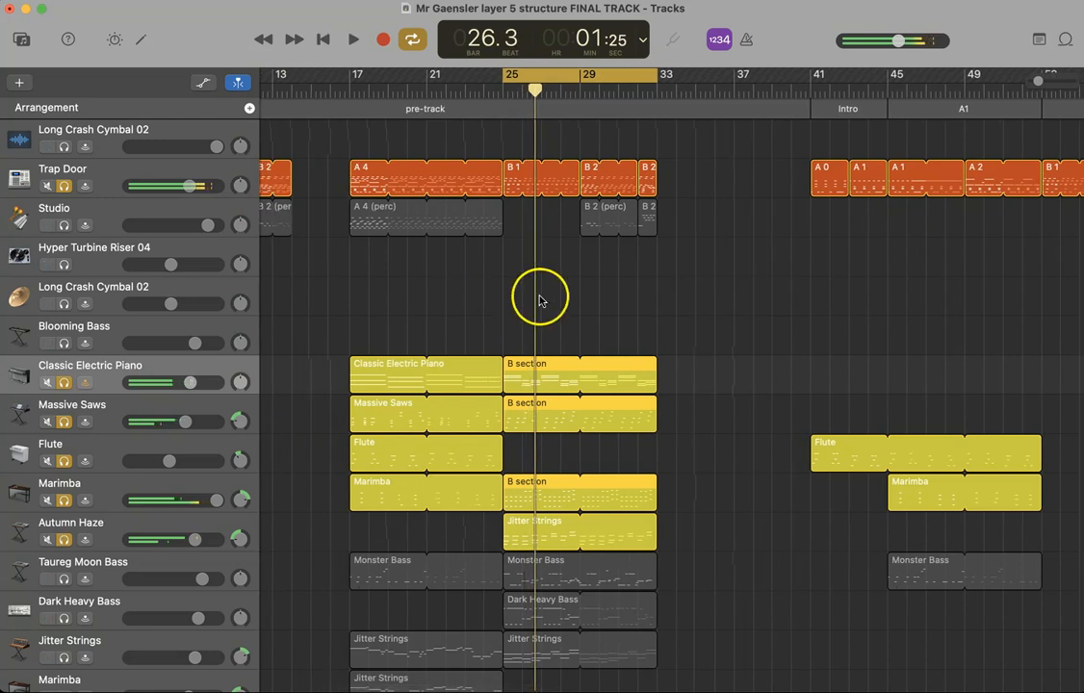
Copy the four yellow regions at bar 25 to the start of B1 at bar 53 and clear the solos on their tracks
{"action": "left_click", "coordinate": [536, 309]}
{"action": "left_click_drag", "start_coordinate": [513, 377], "coordinate": [1064, 551]}
{"action": "scroll", "coordinate": [621, 549], "scroll_direction": "down", "scroll_amount": 3}
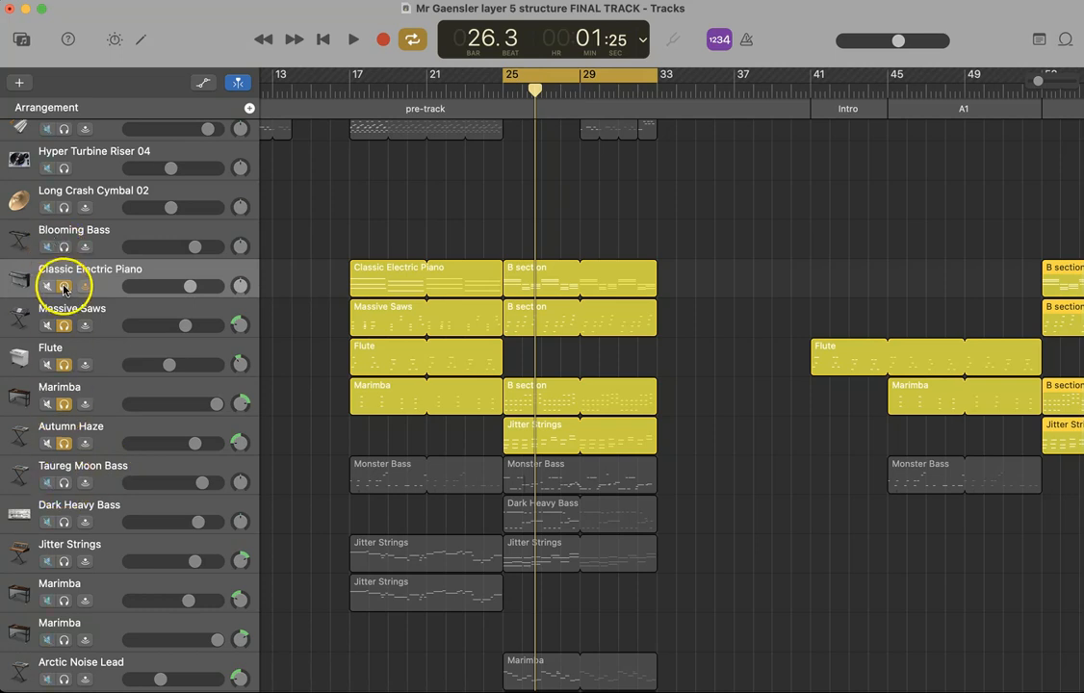
{"action": "left_click_drag", "start_coordinate": [64, 288], "coordinate": [70, 436]}
Play the Taureg Moon Bass and Dark Heavy Bass parts from bar 25 in turn with Trap Door soloed, and clear the solos
{"action": "scroll", "coordinate": [58, 363], "scroll_direction": "up", "scroll_amount": 3}
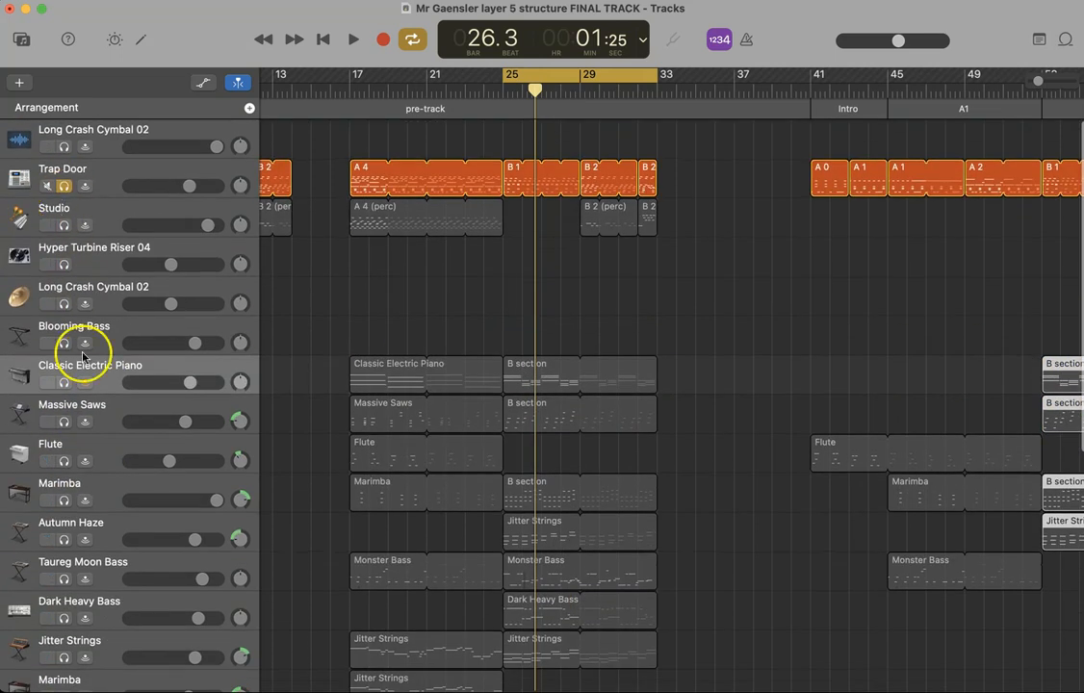
{"action": "scroll", "coordinate": [77, 450], "scroll_direction": "down", "scroll_amount": 6}
{"action": "left_click", "coordinate": [64, 375]}
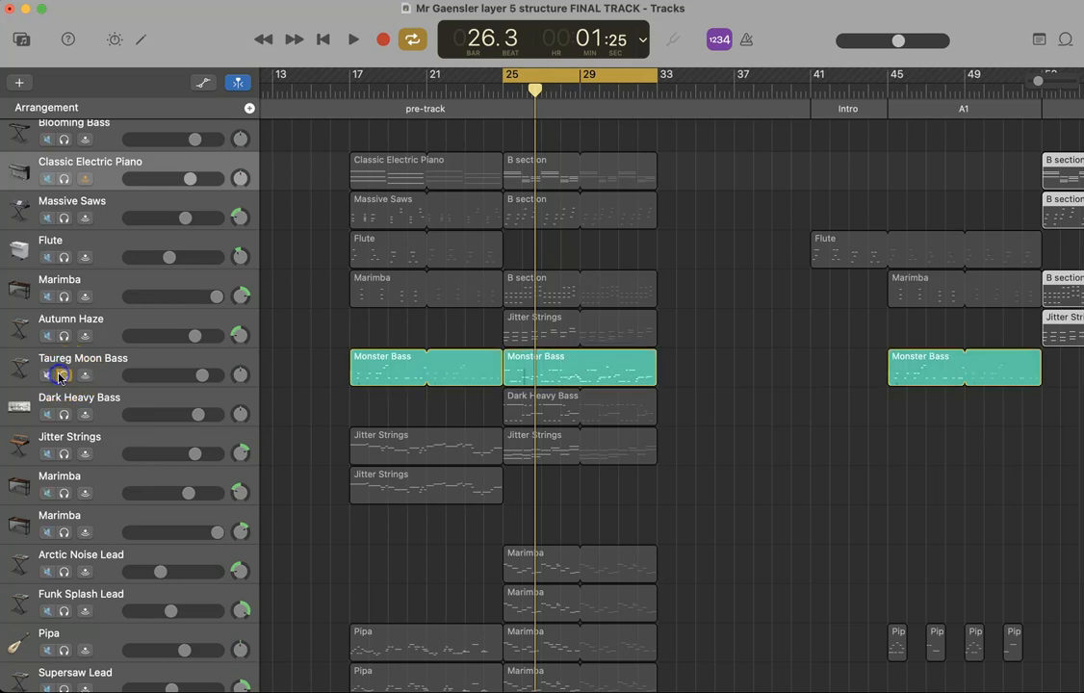
{"action": "key", "text": "space"}
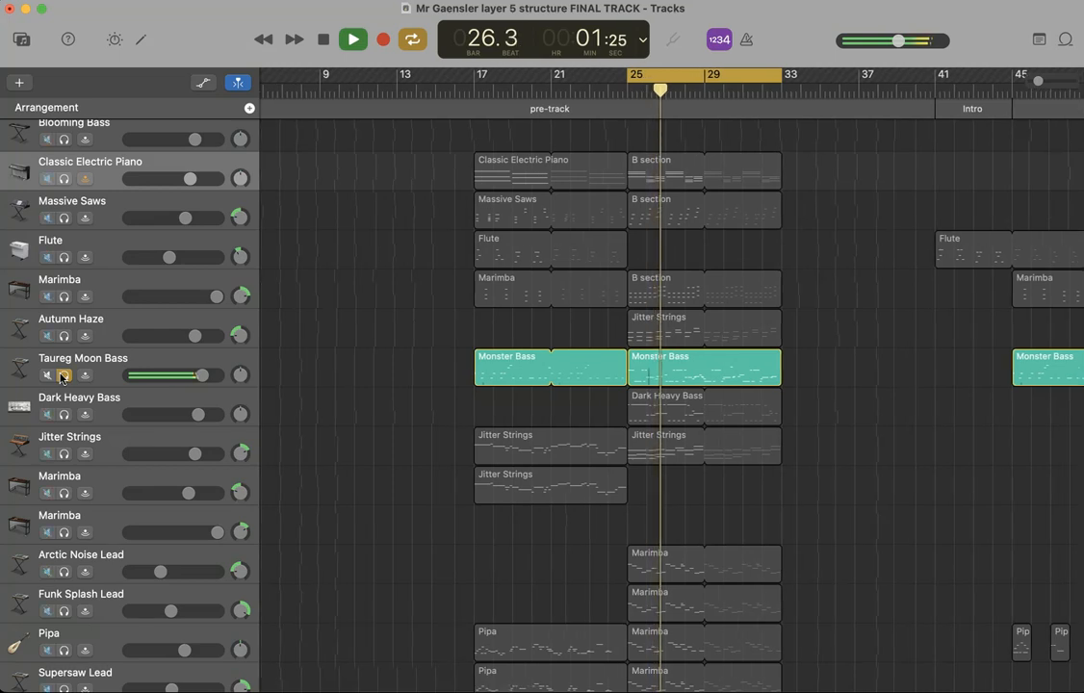
{"action": "left_click", "coordinate": [63, 376]}
{"action": "left_click", "coordinate": [65, 415]}
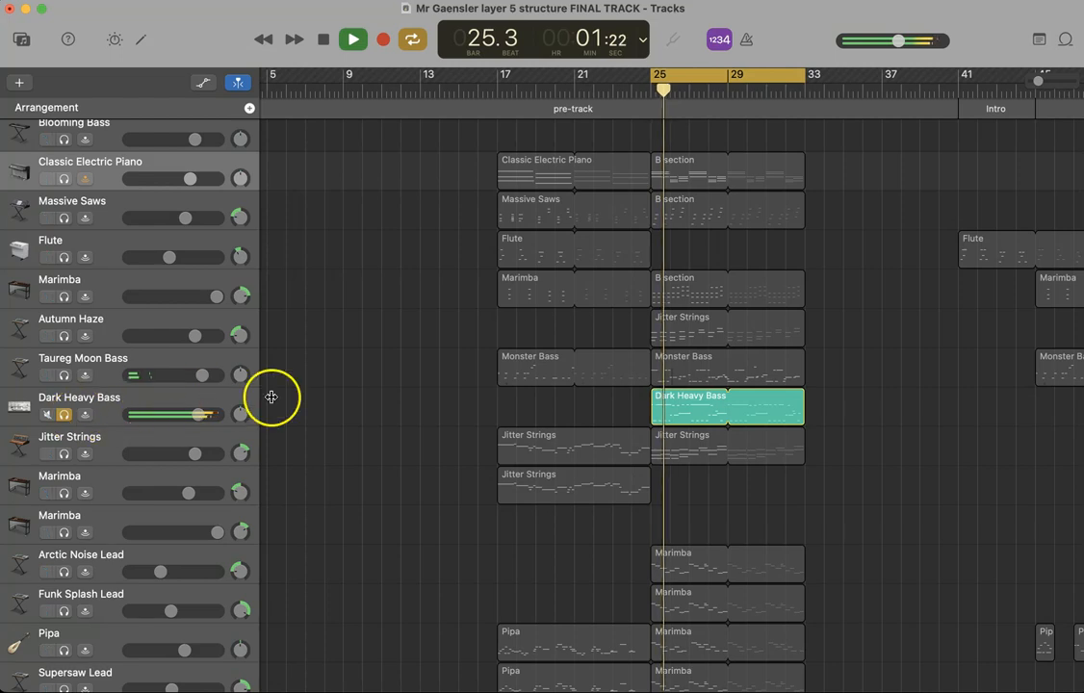
{"action": "left_click", "coordinate": [64, 414]}
{"action": "key", "text": "space"}
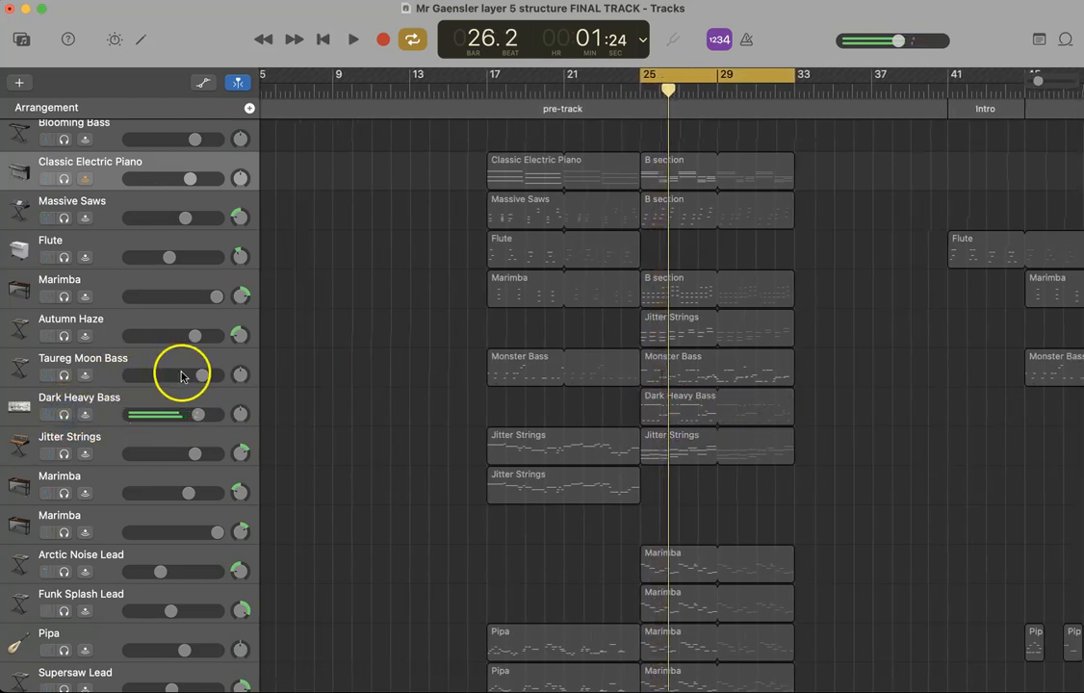
{"action": "scroll", "coordinate": [181, 375], "scroll_direction": "up", "scroll_amount": 5}
{"action": "left_click", "coordinate": [65, 181]}
Copy the Dark Heavy Bass region from bar 25 to the start of B1 at bar 53 and turn off cycle mode
{"action": "scroll", "coordinate": [480, 400], "scroll_direction": "down", "scroll_amount": 7}
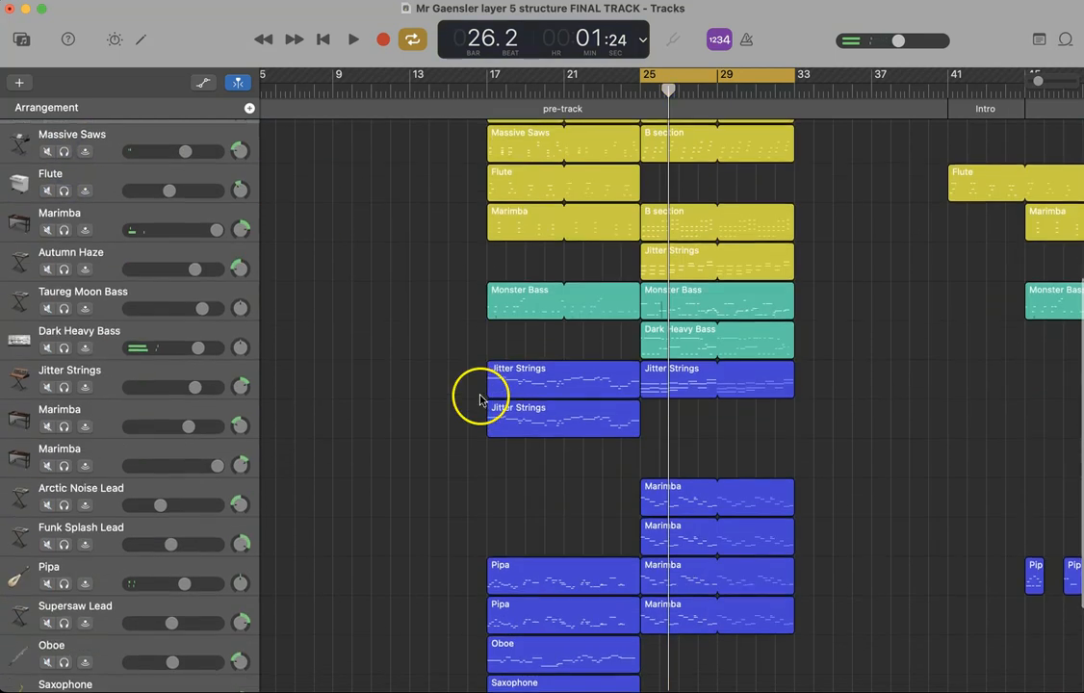
{"action": "left_click", "coordinate": [655, 342]}
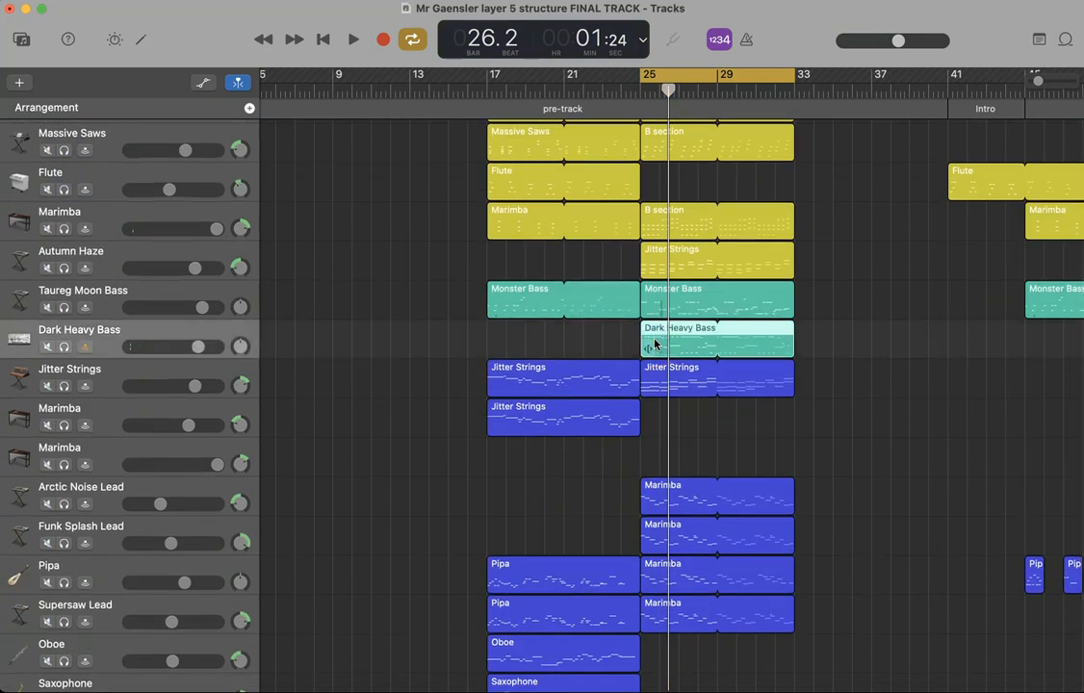
{"action": "scroll", "coordinate": [863, 305], "scroll_direction": "right", "scroll_amount": 5}
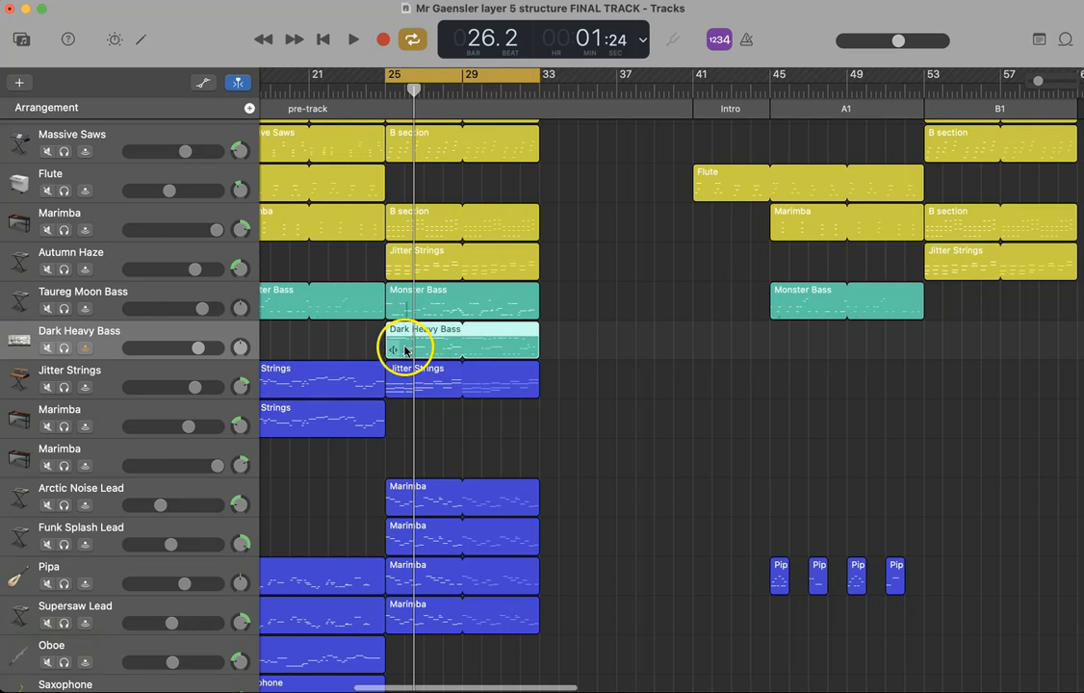
{"action": "right_click", "coordinate": [404, 350]}
{"action": "left_click", "coordinate": [861, 344]}
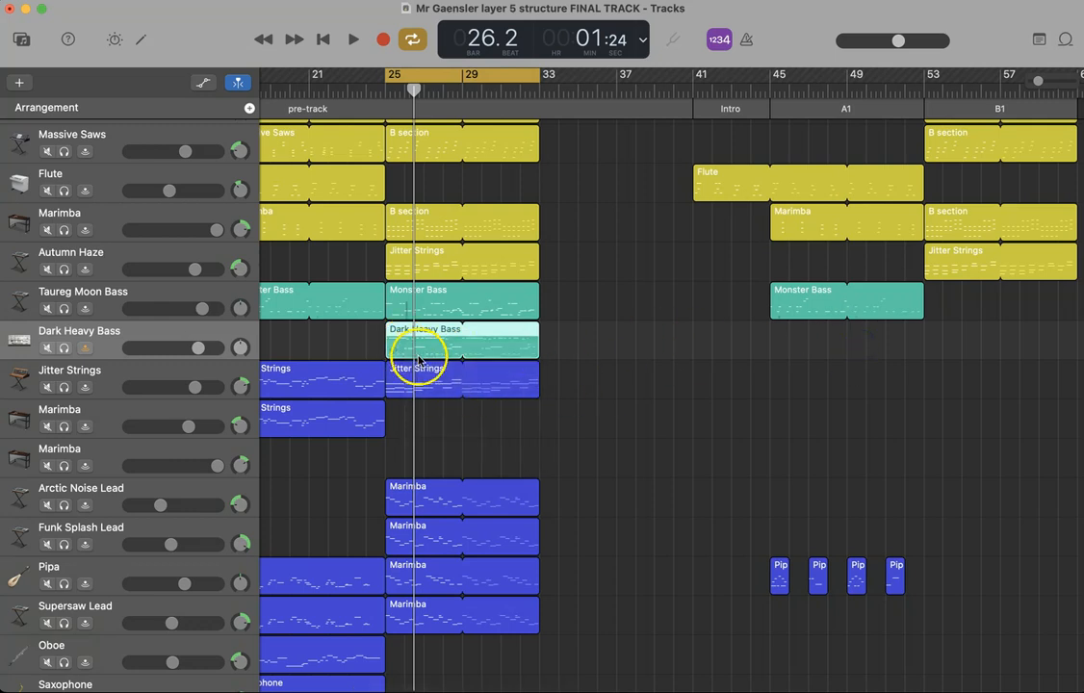
{"action": "left_click", "coordinate": [926, 89]}
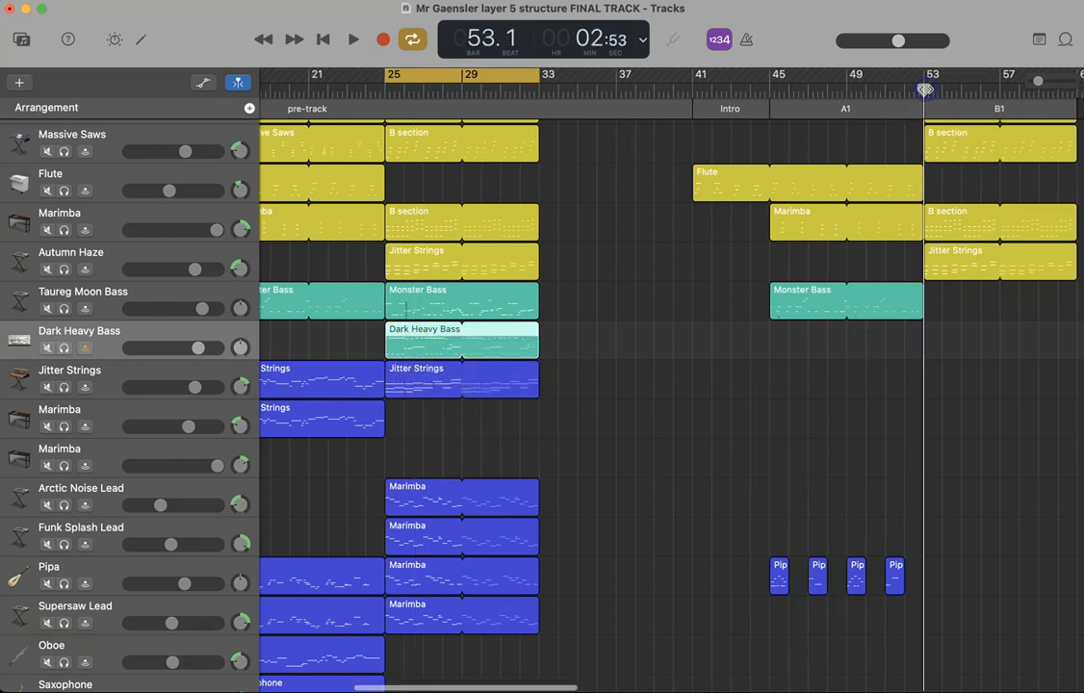
{"action": "key", "text": "space"}
{"action": "key", "text": "space"}
{"action": "scroll", "coordinate": [1076, 173], "scroll_direction": "right", "scroll_amount": 10}
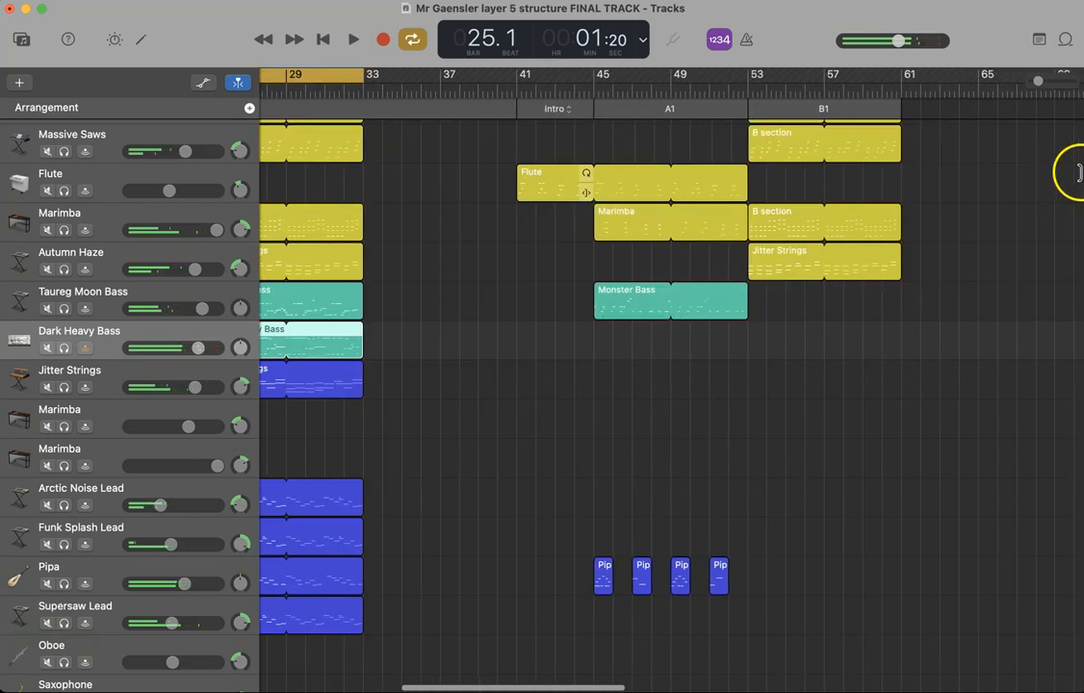
{"action": "left_click", "coordinate": [743, 87]}
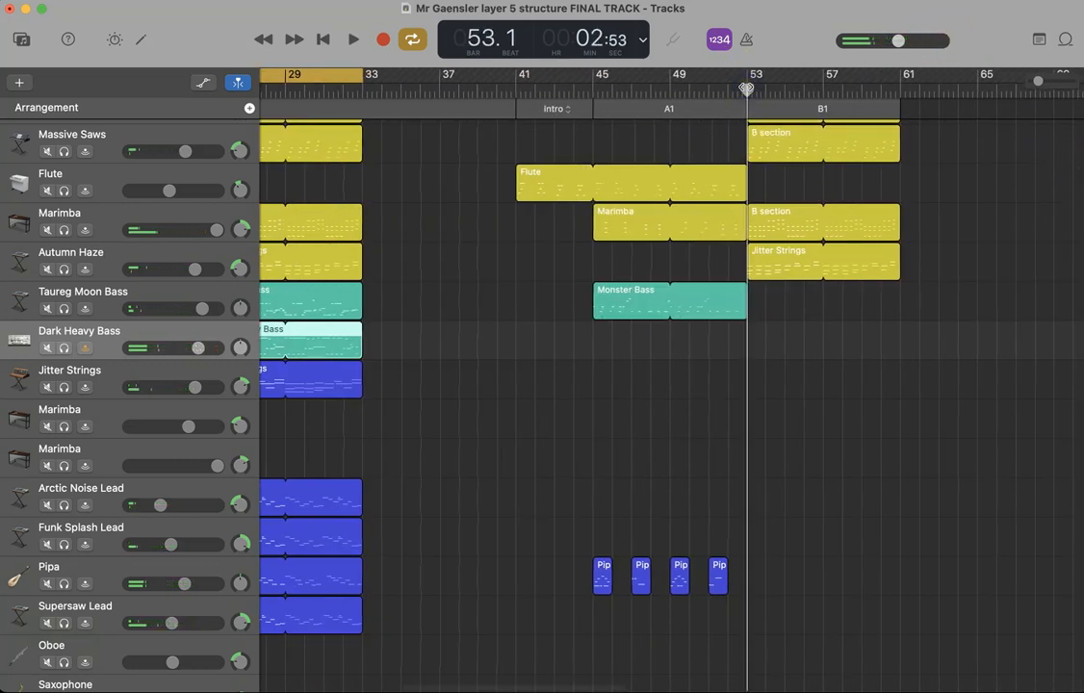
{"action": "key", "text": "super+v"}
{"action": "key", "text": "c"}
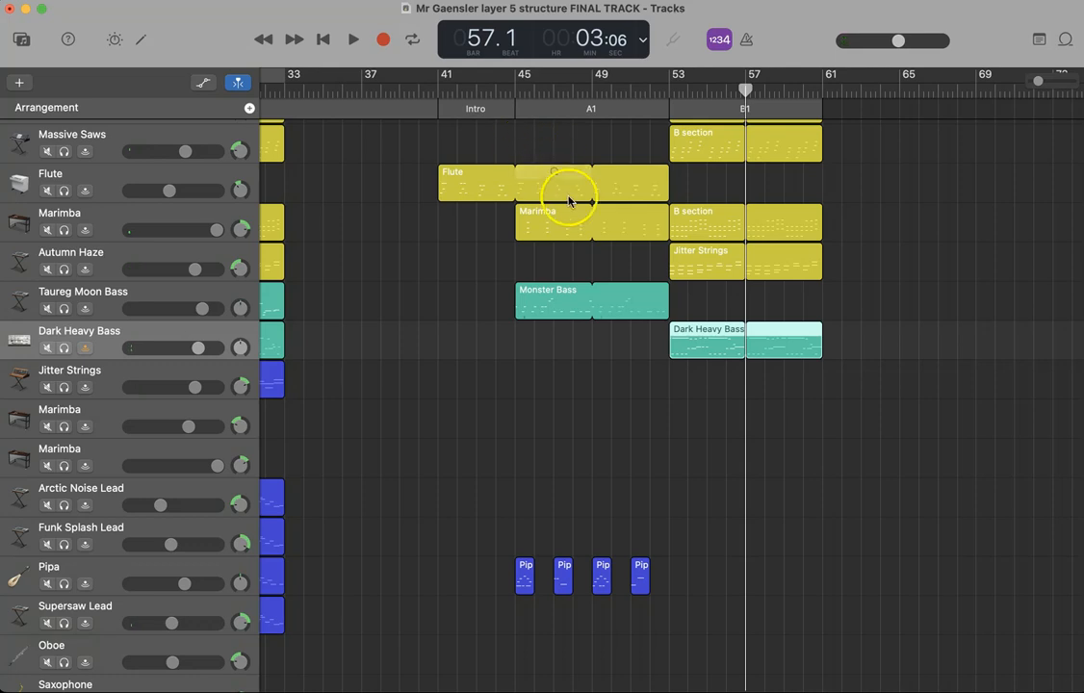
Solo the Arctic Noise Lead track, play its Marimba region from bar 25, and clear the solo
{"action": "scroll", "coordinate": [779, 217], "scroll_direction": "up", "scroll_amount": 7}
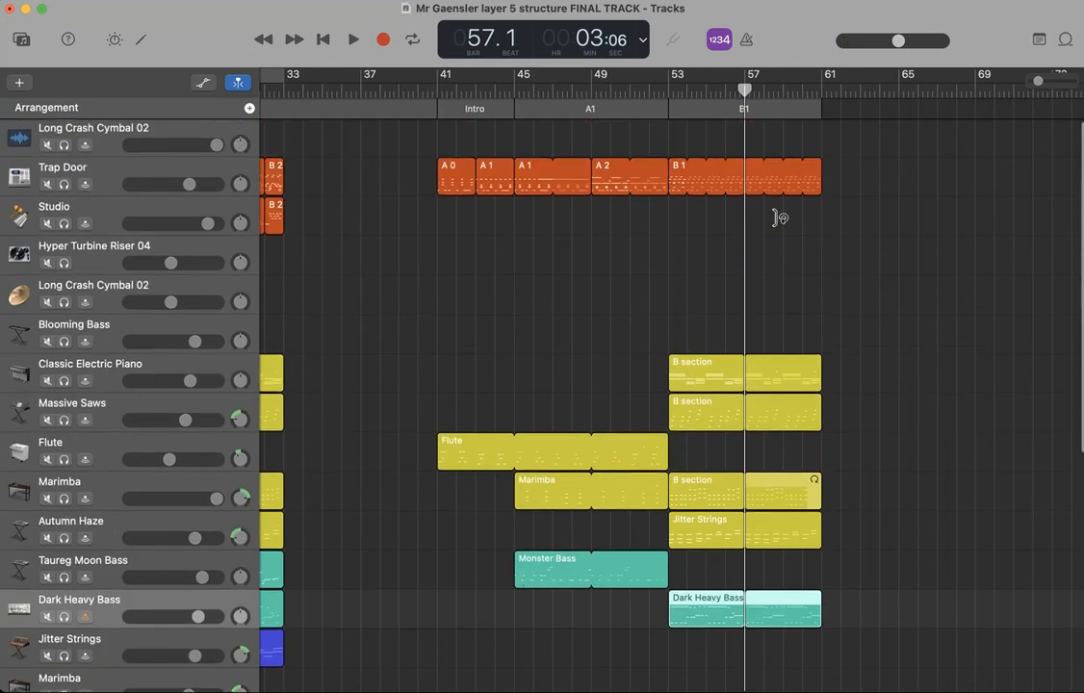
{"action": "scroll", "coordinate": [779, 218], "scroll_direction": "down", "scroll_amount": 9}
{"action": "scroll", "coordinate": [779, 218], "scroll_direction": "left", "scroll_amount": 8}
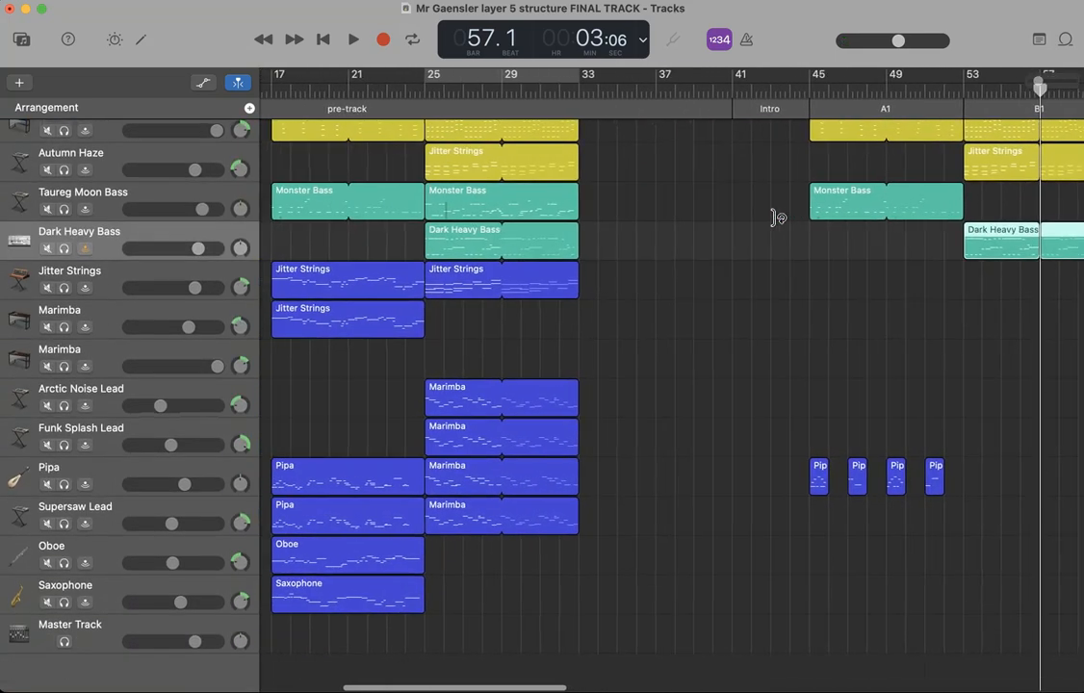
{"action": "left_click", "coordinate": [456, 400]}
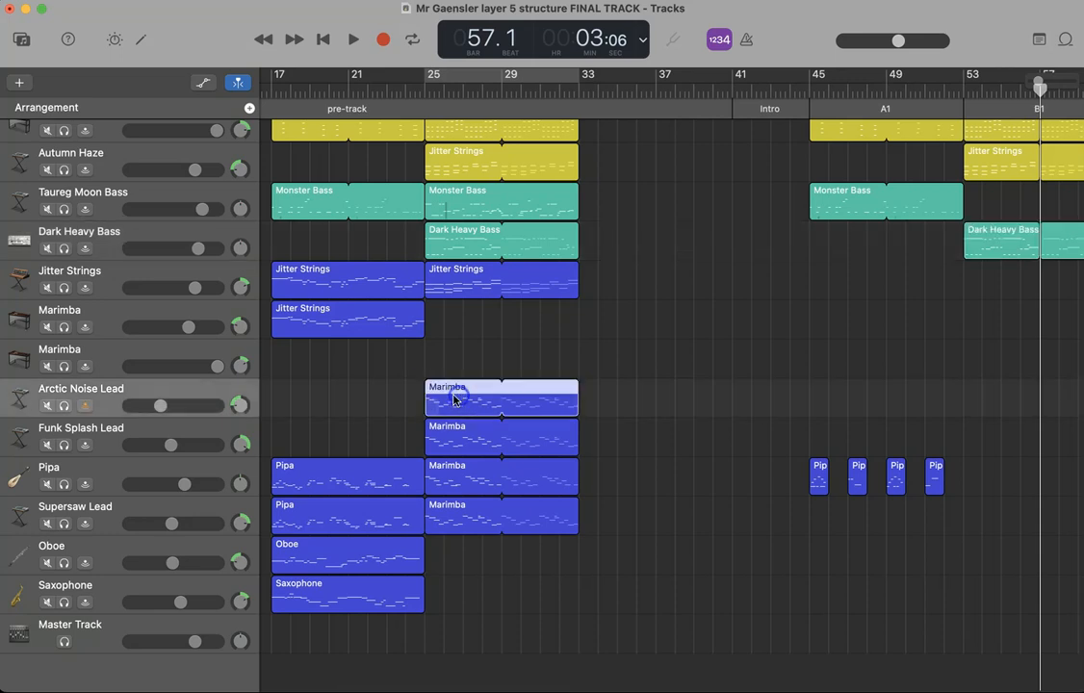
{"action": "left_click", "coordinate": [63, 406]}
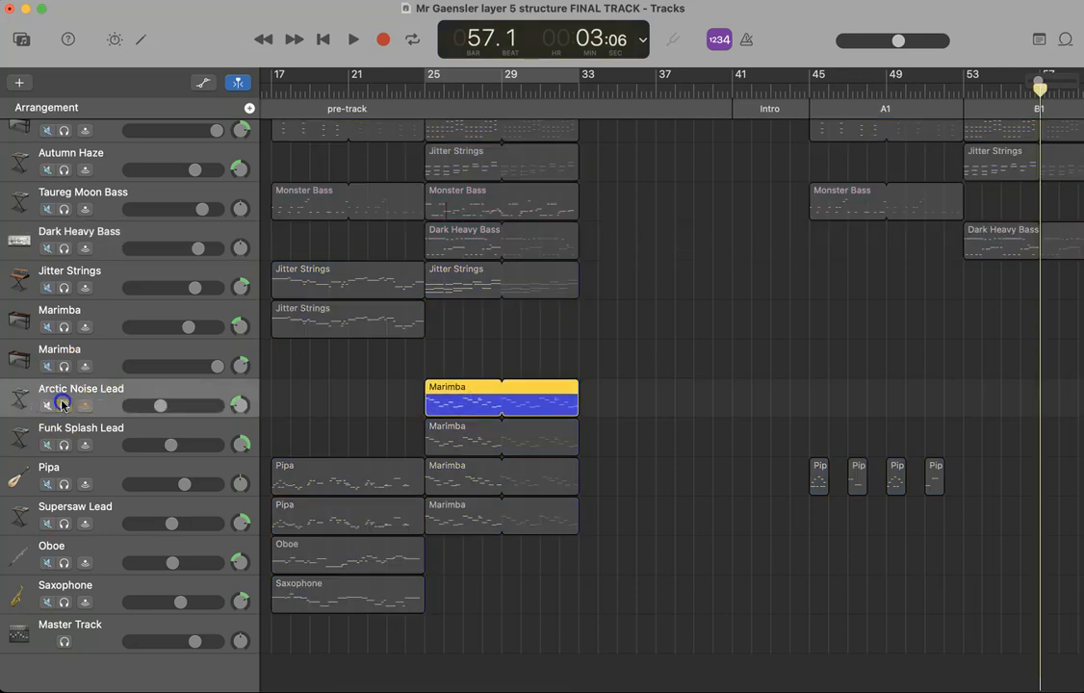
{"action": "left_click", "coordinate": [424, 92]}
{"action": "key", "text": "space"}
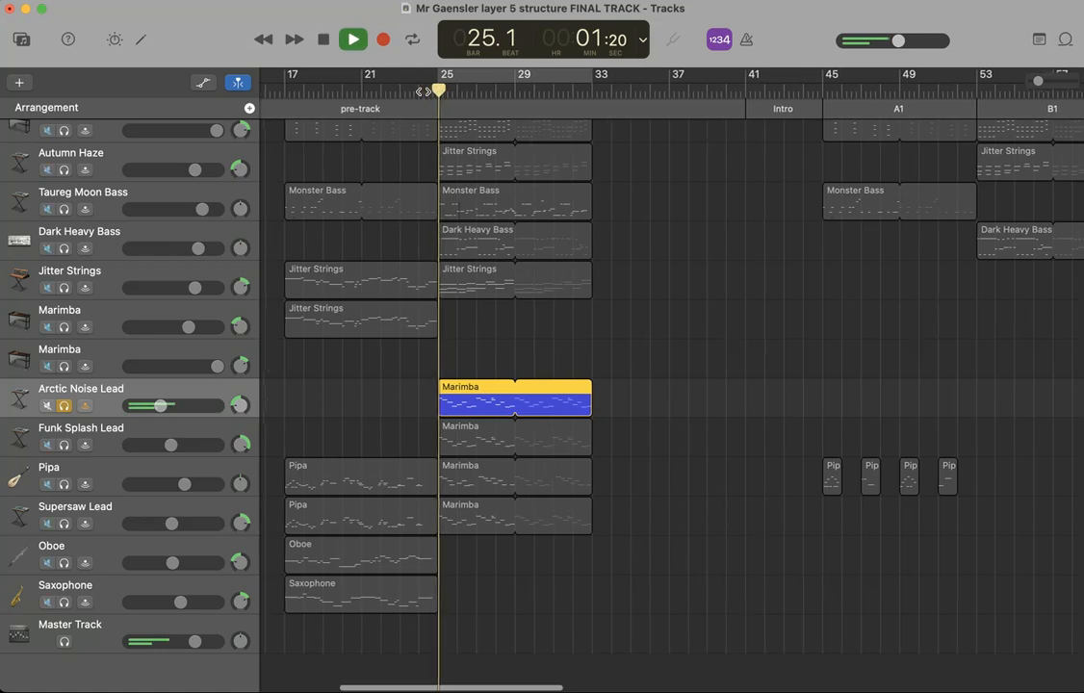
{"action": "key", "text": "space"}
{"action": "left_click", "coordinate": [64, 406]}
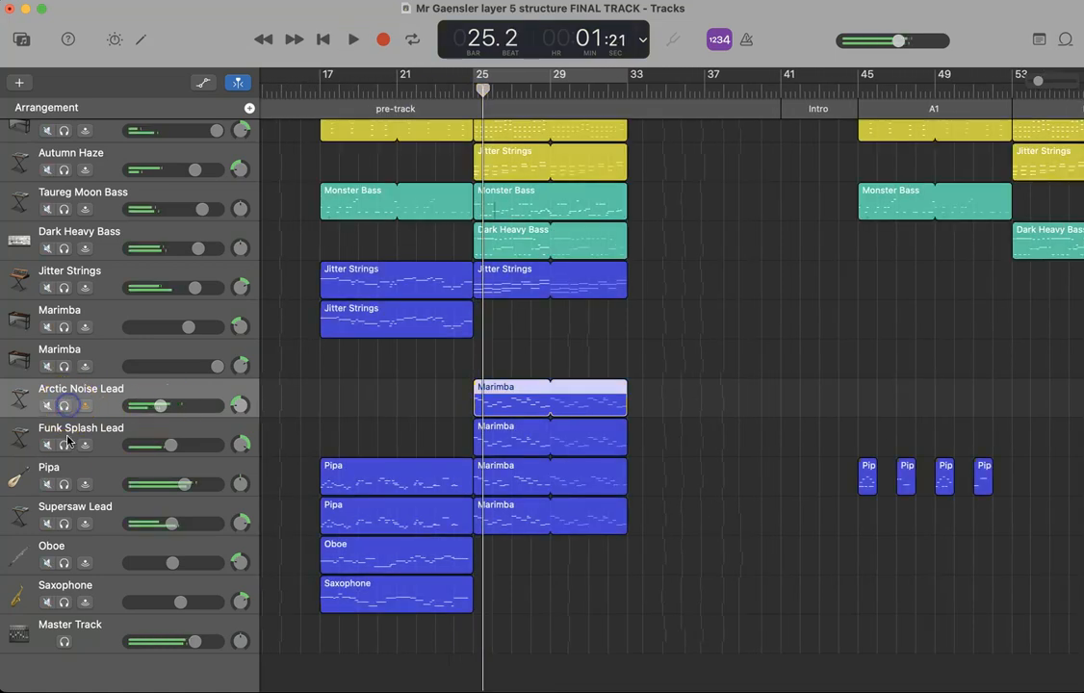
Audition the Funk Splash Lead track on its own from bar 25 and clear its solo
{"action": "left_click", "coordinate": [63, 446]}
{"action": "left_click_drag", "start_coordinate": [482, 95], "coordinate": [473, 93]}
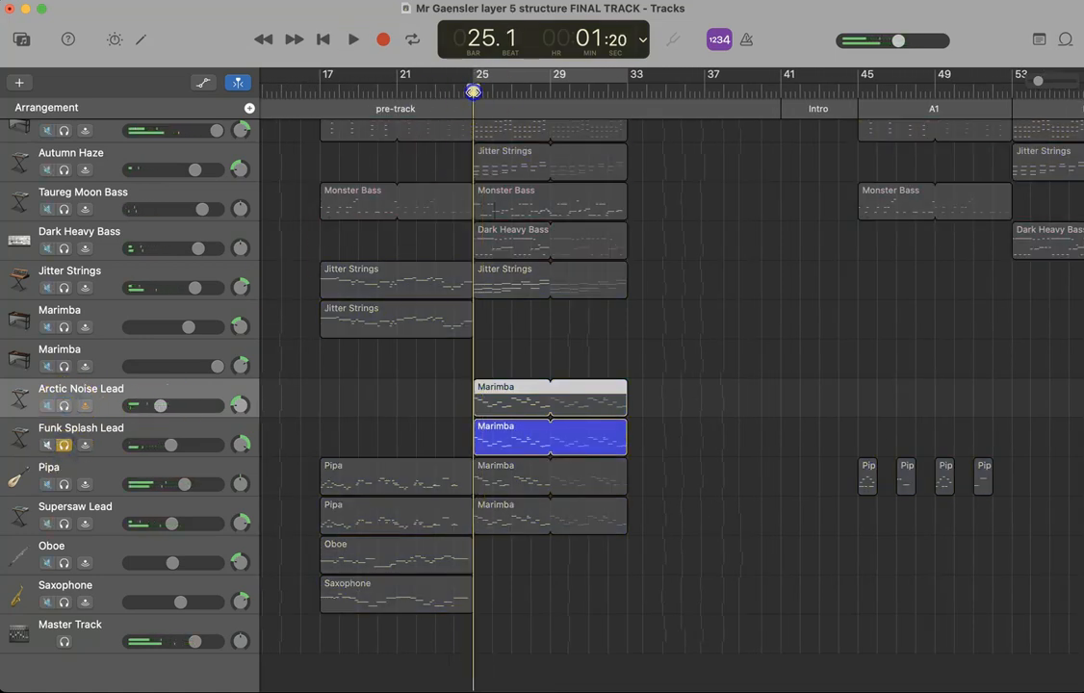
{"action": "key", "text": "space"}
{"action": "key", "text": "space"}
{"action": "left_click", "coordinate": [64, 446]}
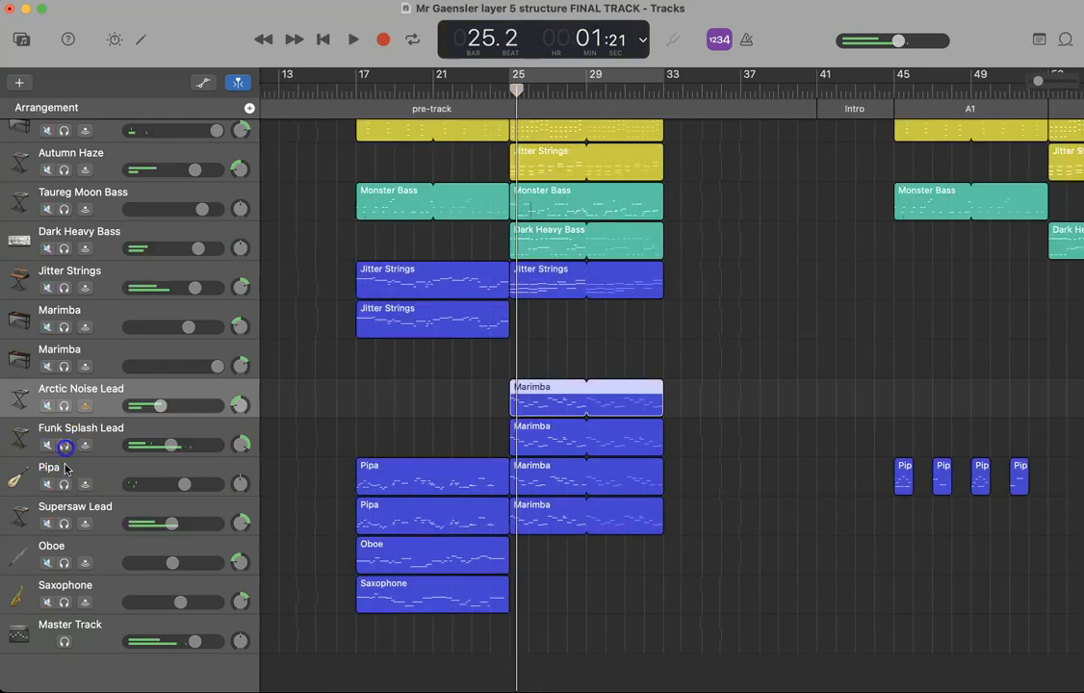
Play the Pipa track soloed from bar 25, add Supersaw Lead to the solo, and clear both solos
{"action": "left_click", "coordinate": [64, 485]}
{"action": "left_click_drag", "start_coordinate": [517, 91], "coordinate": [515, 91]}
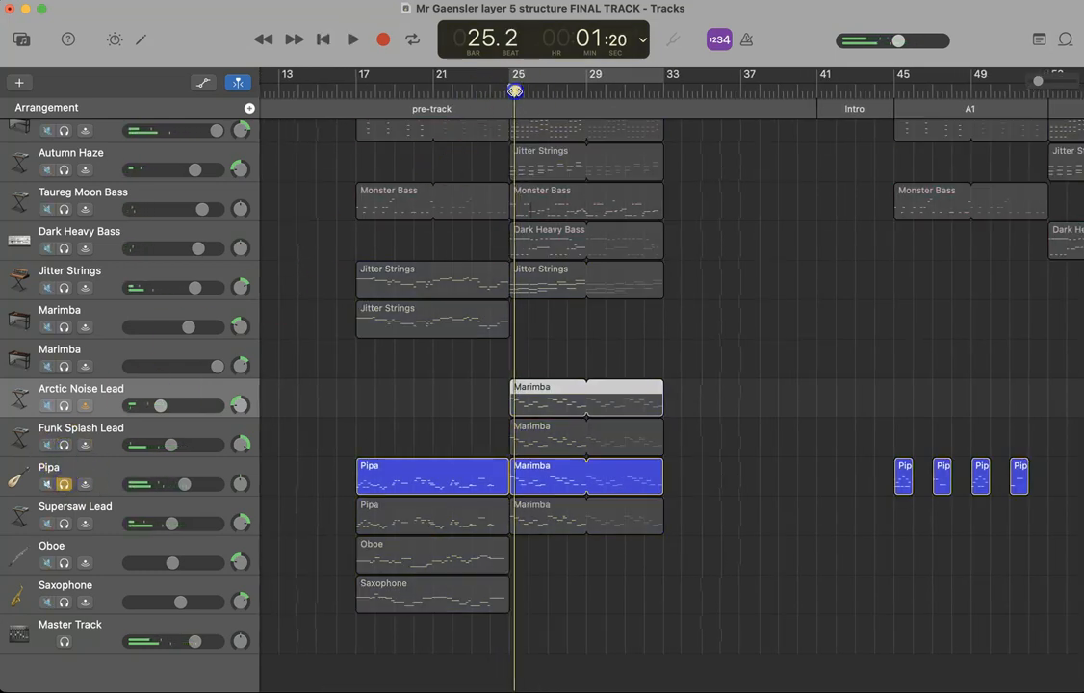
{"action": "key", "text": "space"}
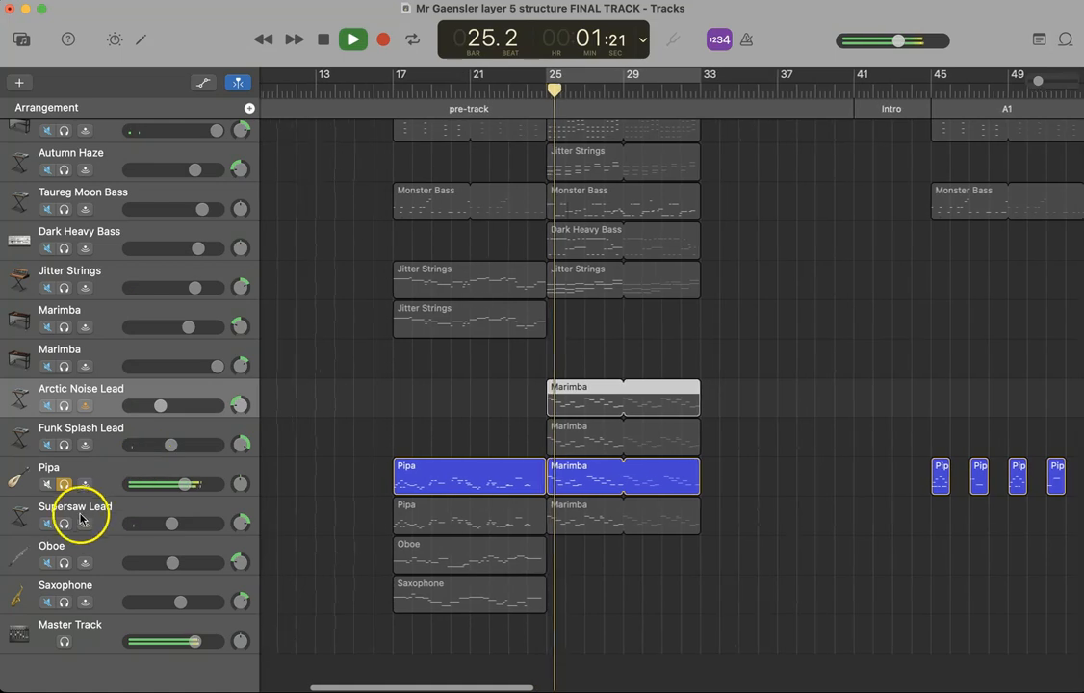
{"action": "left_click", "coordinate": [64, 523]}
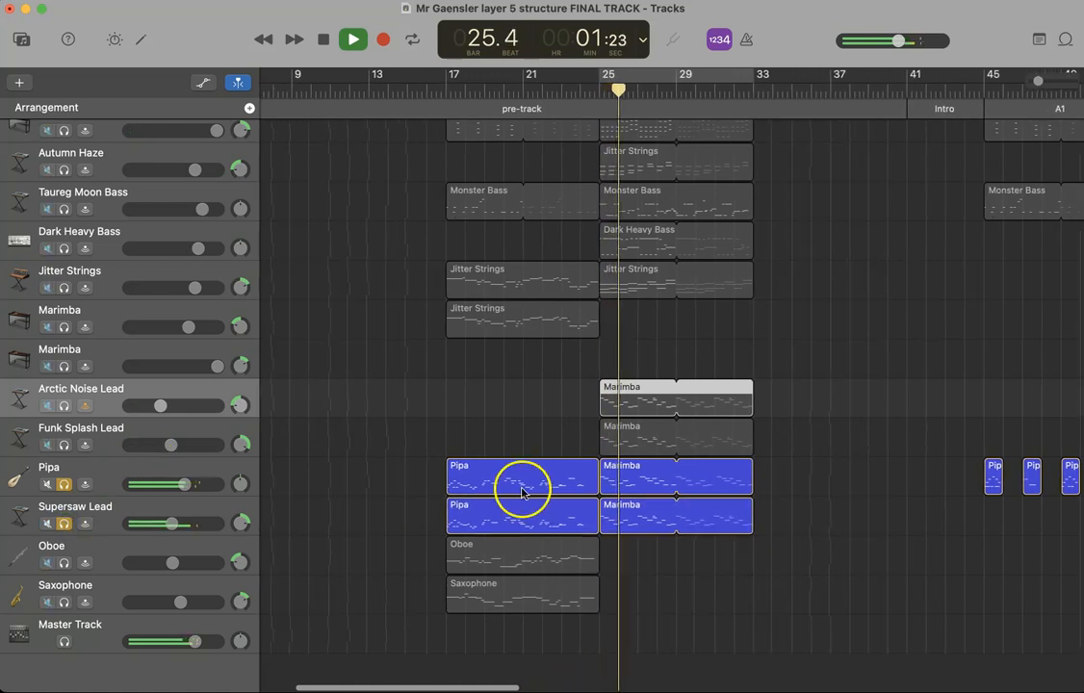
{"action": "key", "text": "space"}
{"action": "left_click_drag", "start_coordinate": [64, 484], "coordinate": [65, 510]}
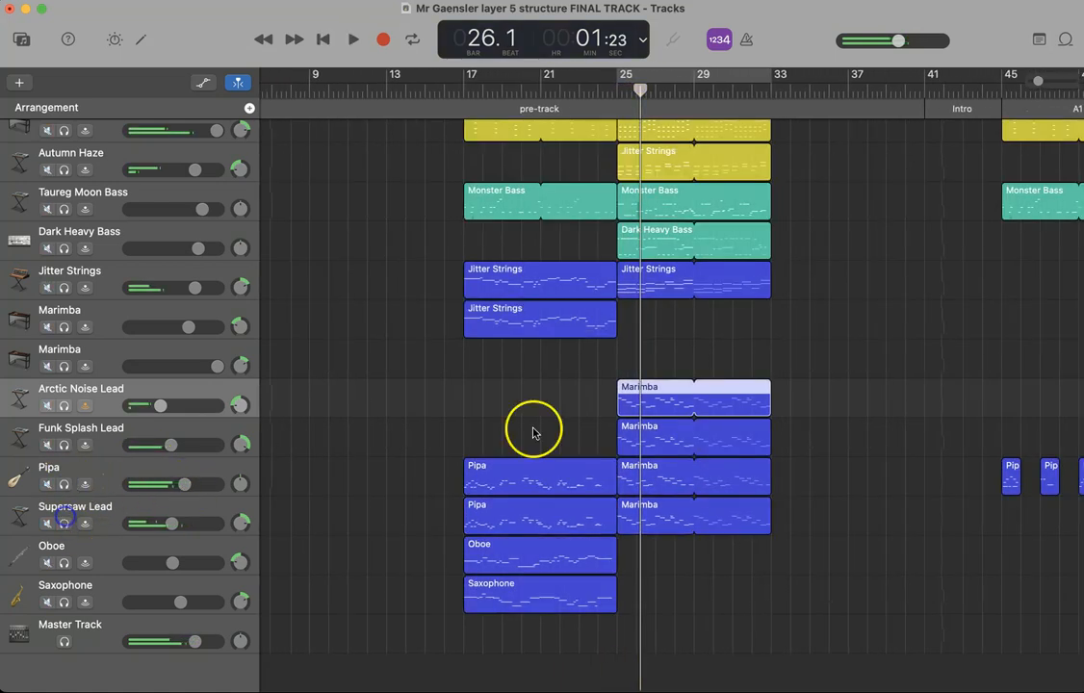
Copy the Marimba regions on the Pipa and Supersaw Lead tracks from bar 25 to the start of B1 at bar 53
{"action": "left_click_drag", "start_coordinate": [809, 475], "coordinate": [703, 526]}
{"action": "scroll", "coordinate": [944, 449], "scroll_direction": "right", "scroll_amount": 10}
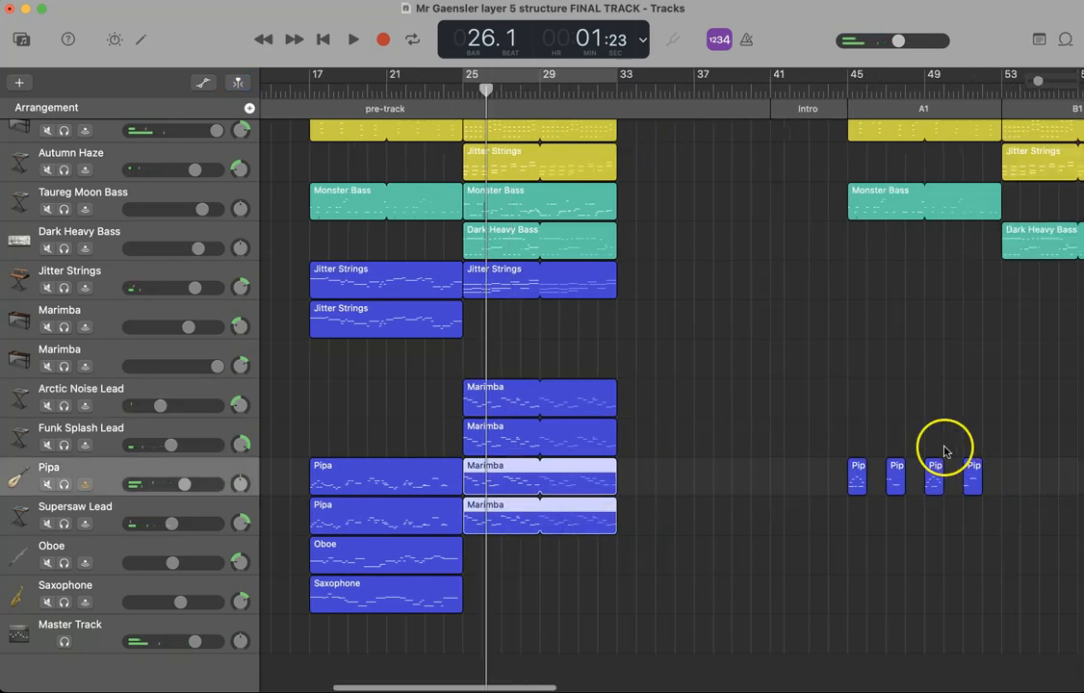
{"action": "left_click", "coordinate": [753, 96]}
{"action": "key", "text": "super+v"}
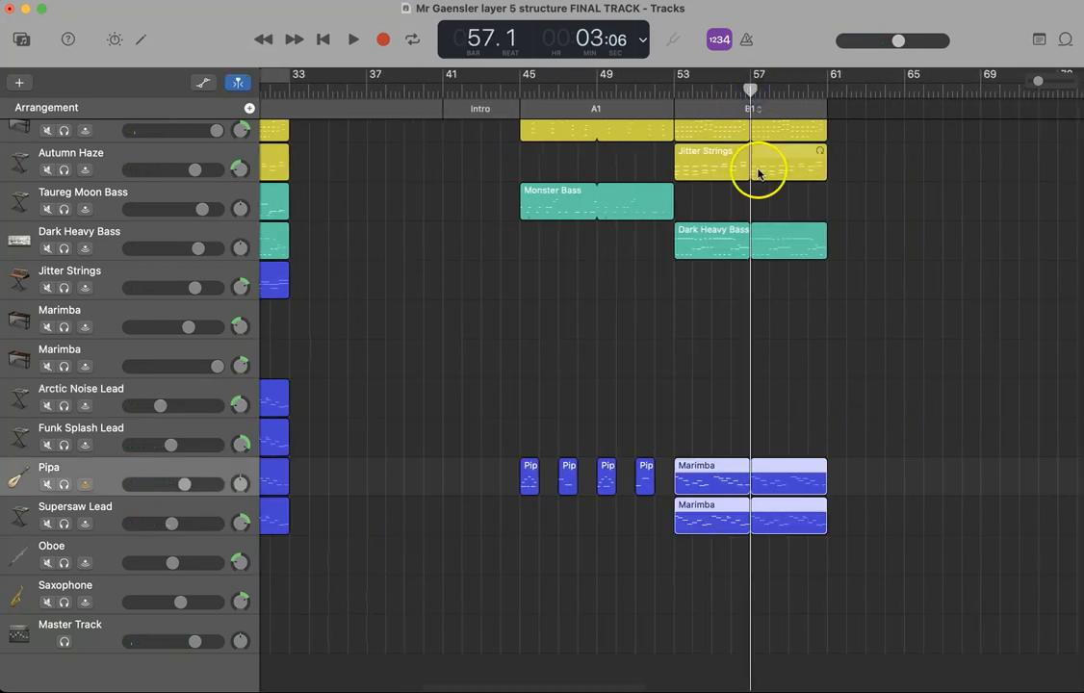
Play the B1 section from bar 53 to hear the copied parts together
{"action": "scroll", "coordinate": [750, 331], "scroll_direction": "up", "scroll_amount": 10}
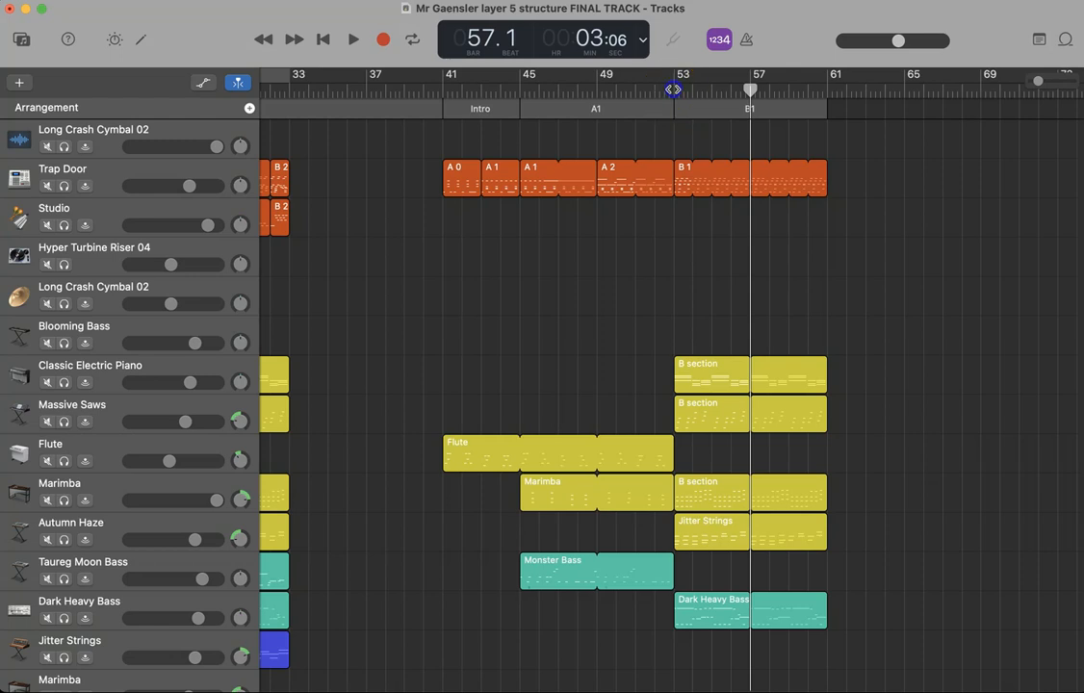
{"action": "left_click", "coordinate": [674, 89]}
{"action": "key", "text": "space"}
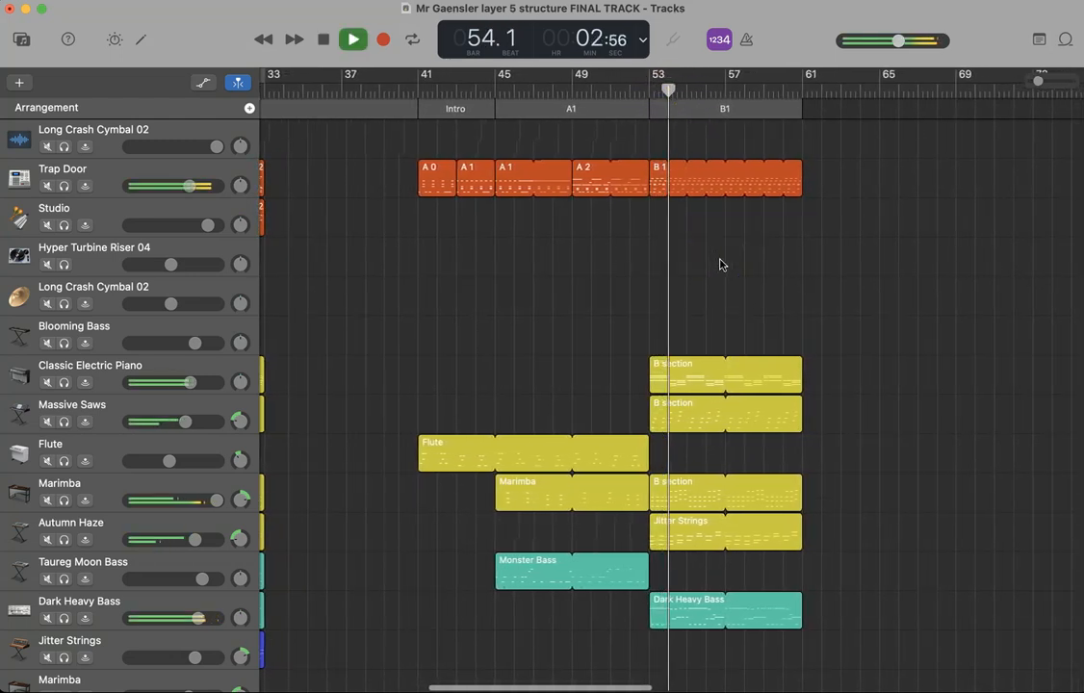
{"action": "scroll", "coordinate": [722, 265], "scroll_direction": "down", "scroll_amount": 1}
{"action": "scroll", "coordinate": [722, 265], "scroll_direction": "left", "scroll_amount": 3}
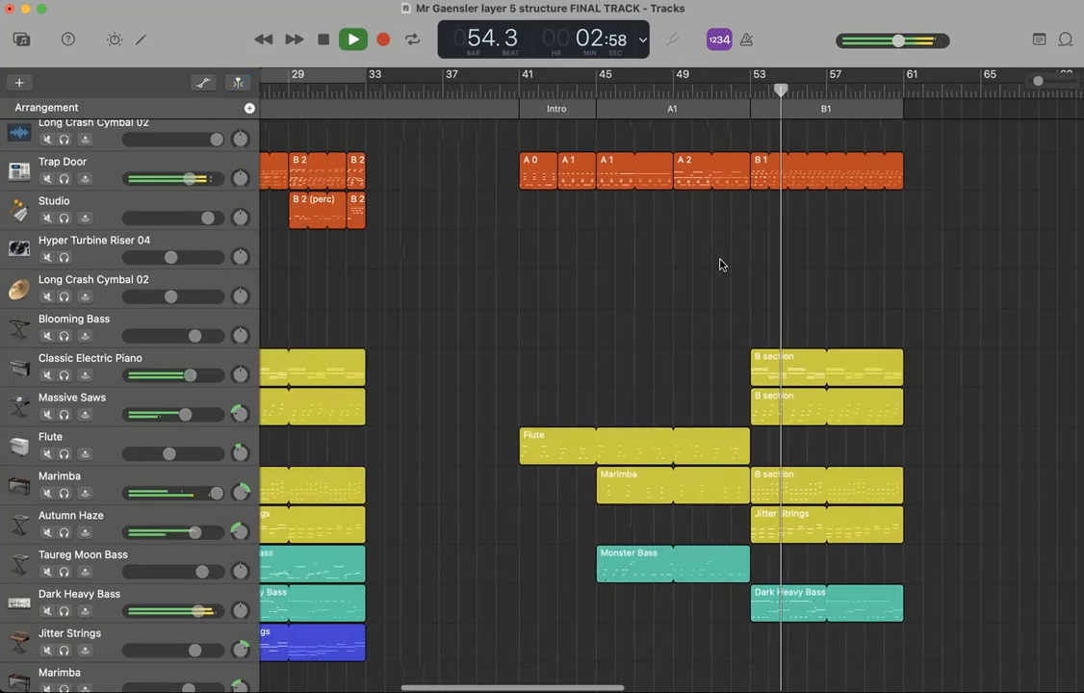
{"action": "scroll", "coordinate": [721, 265], "scroll_direction": "right", "scroll_amount": 2}
{"action": "scroll", "coordinate": [722, 265], "scroll_direction": "left", "scroll_amount": 5}
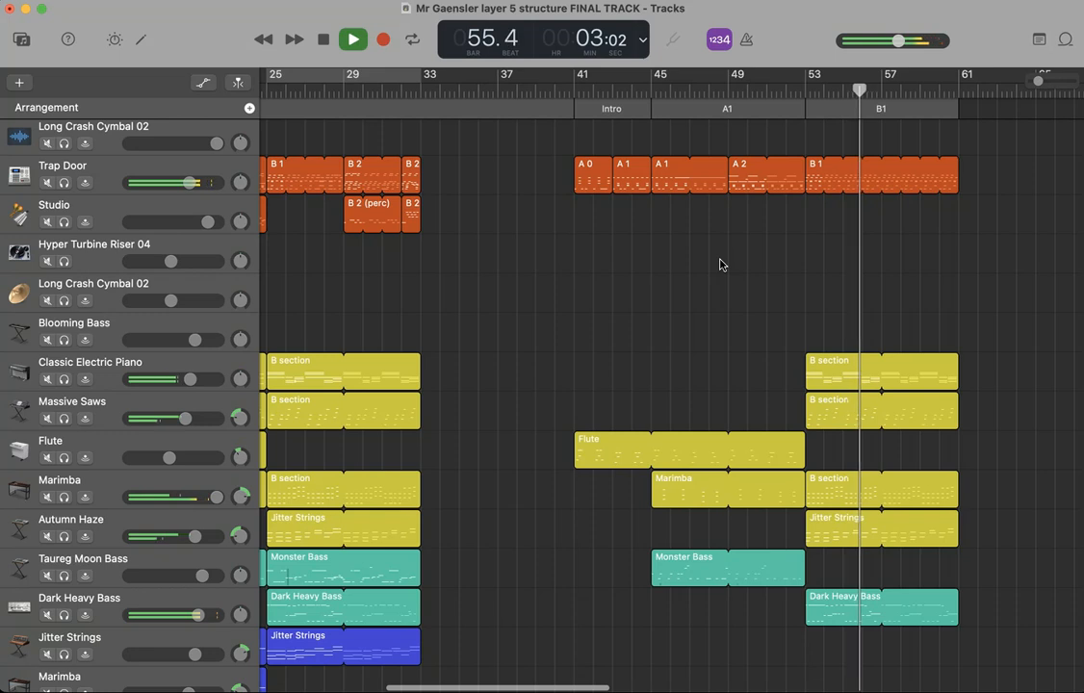
{"action": "key", "text": "space"}
Copy the Studio track's B 2 (perc) region from bar 29 to bar 53 and loop it to the end of B1
{"action": "left_click", "coordinate": [365, 217]}
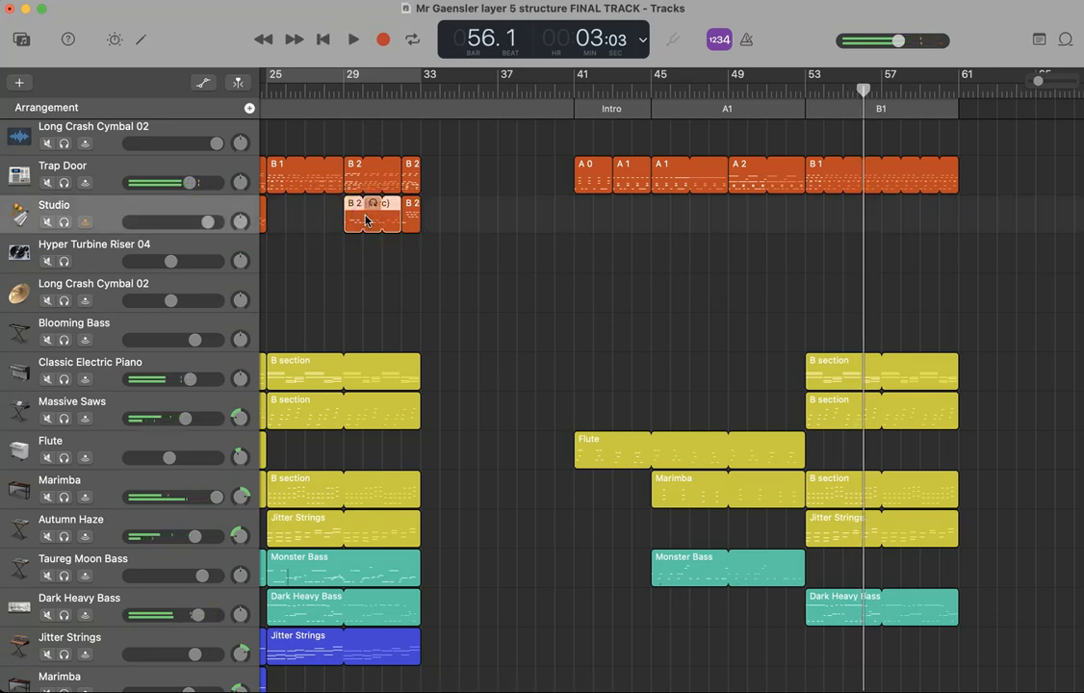
{"action": "left_click_drag", "start_coordinate": [354, 224], "coordinate": [814, 226]}
{"action": "double_click", "coordinate": [806, 92]}
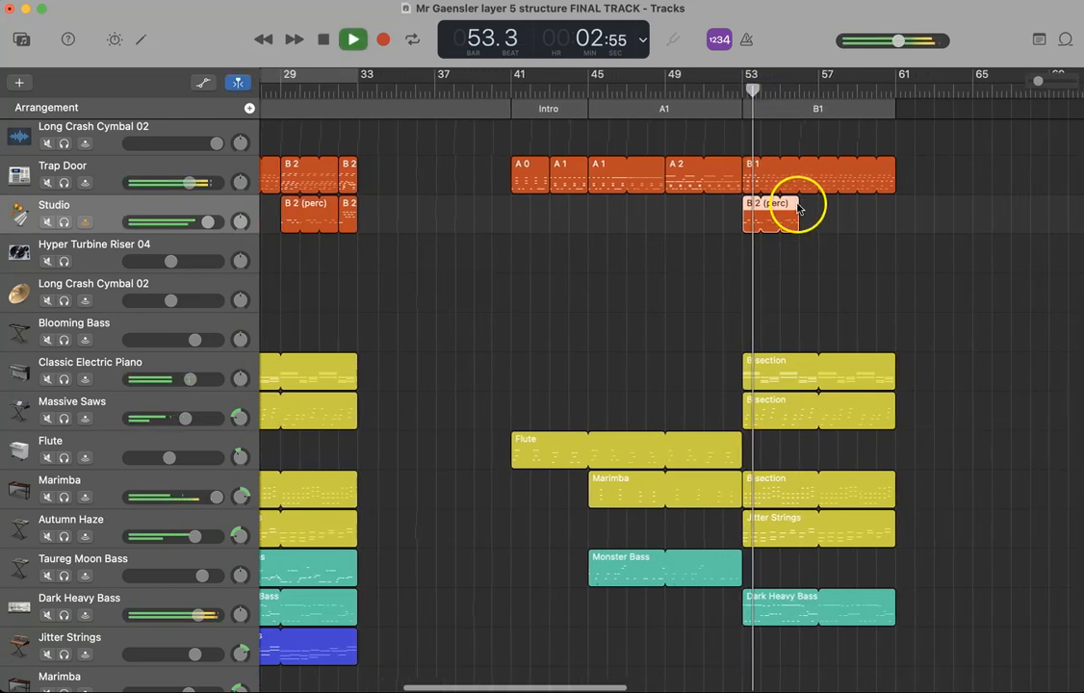
{"action": "left_click", "coordinate": [790, 208]}
{"action": "left_click_drag", "start_coordinate": [770, 206], "coordinate": [865, 210]}
Play the second half of B1 from bar 57 to its end with the percussion included
{"action": "double_click", "coordinate": [823, 101]}
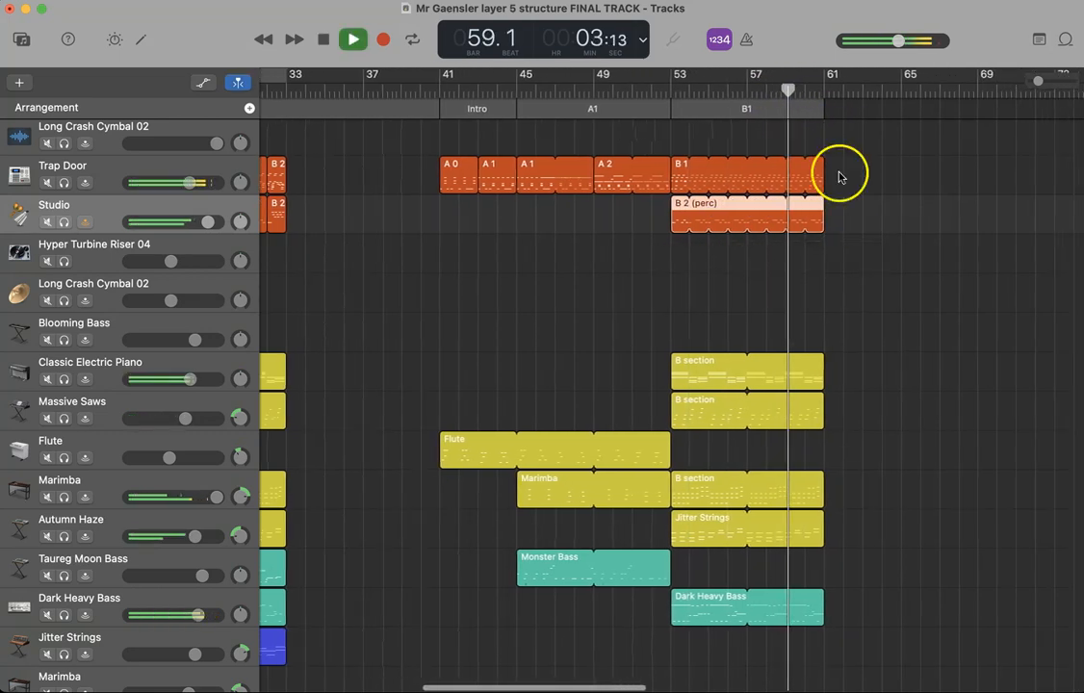
{"action": "scroll", "coordinate": [859, 251], "scroll_direction": "down", "scroll_amount": 5}
{"action": "scroll", "coordinate": [859, 255], "scroll_direction": "up", "scroll_amount": 3}
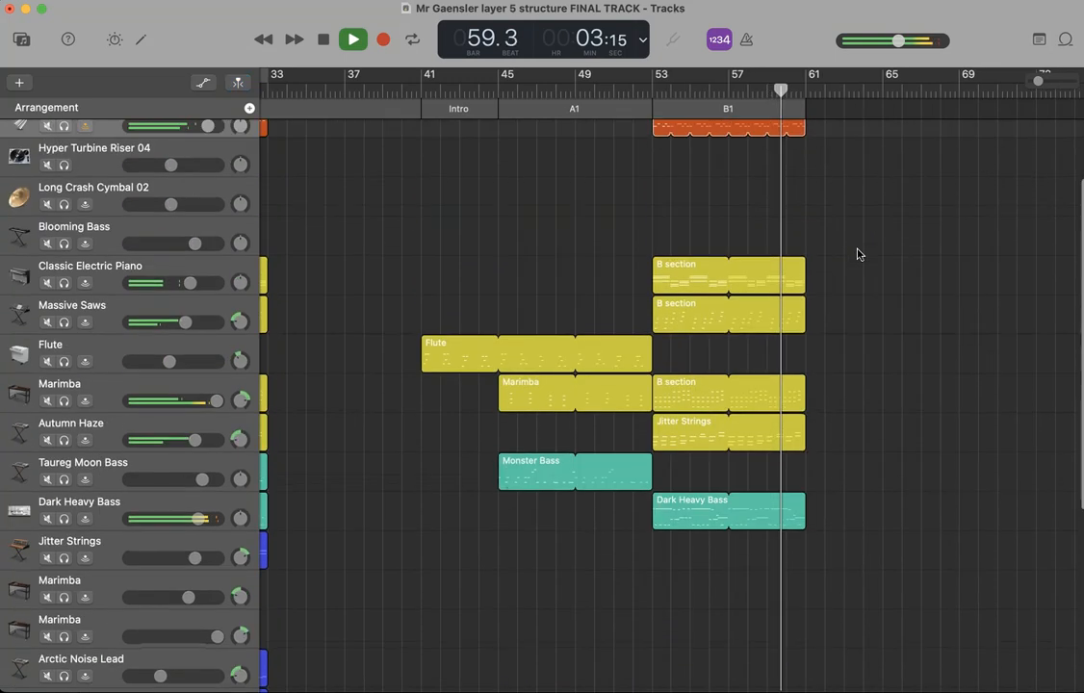
{"action": "scroll", "coordinate": [859, 254], "scroll_direction": "up", "scroll_amount": 1}
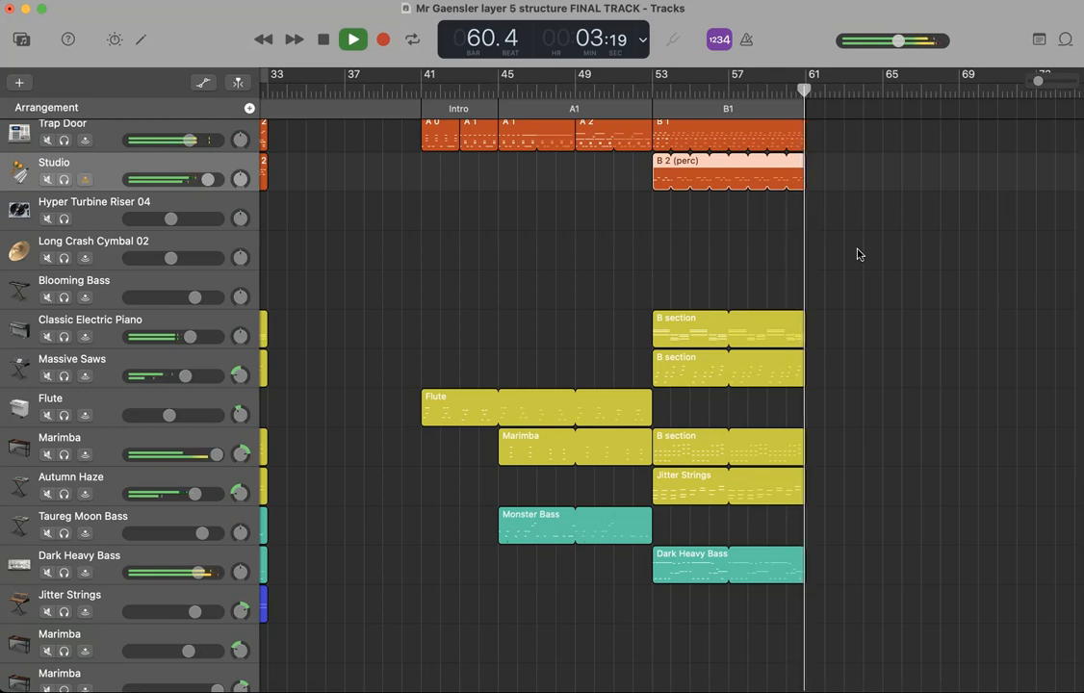
{"action": "key", "text": "space"}
Add an eight-bar arrangement marker after B1 and name it A2
{"action": "left_click", "coordinate": [742, 188]}
{"action": "left_click", "coordinate": [672, 107]}
{"action": "left_click", "coordinate": [251, 109]}
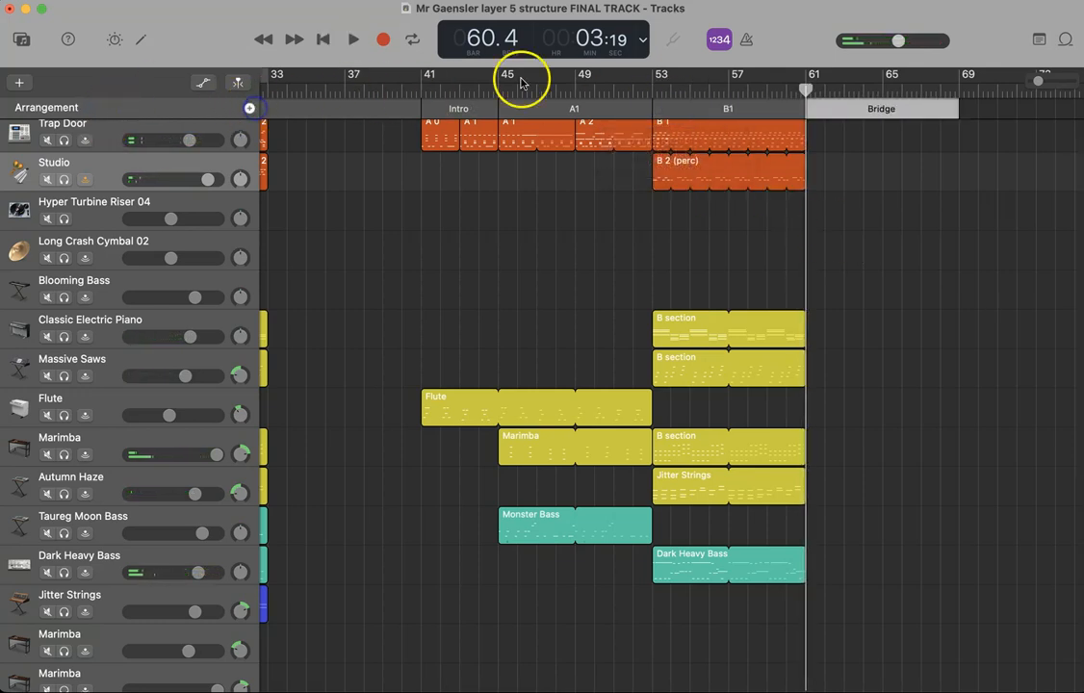
{"action": "left_click", "coordinate": [855, 103]}
{"action": "left_click", "coordinate": [891, 206]}
{"action": "type", "text": "A2"}
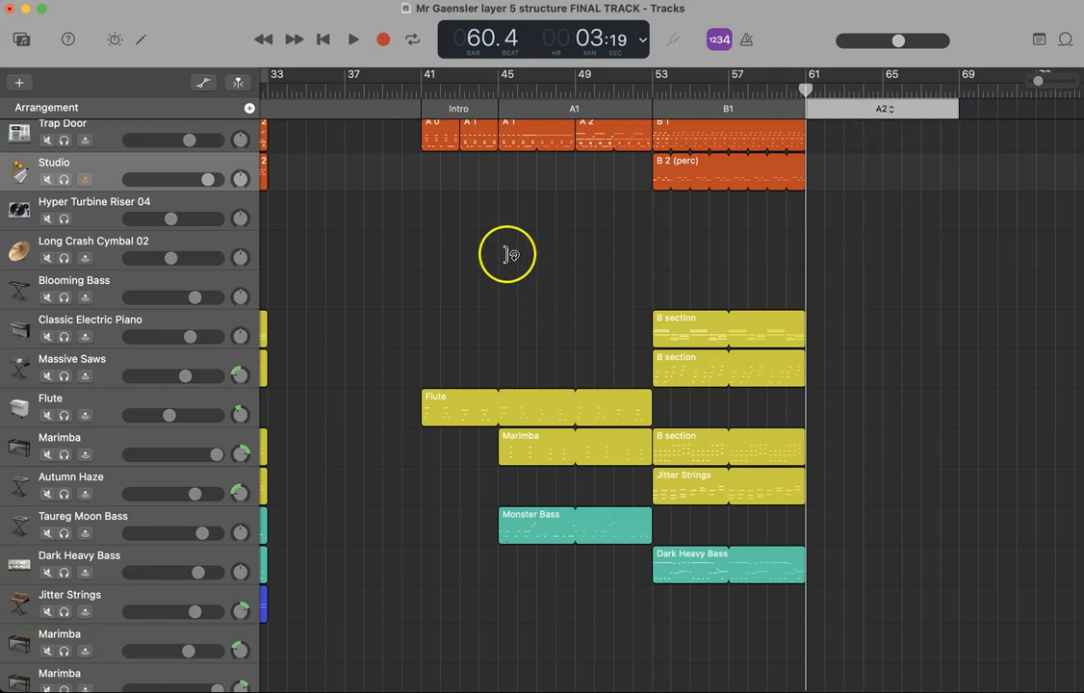
Copy the pre-track's Flute, Marimba and Monster Bass regions from bar 17 to the start of A2 at bar 61
{"action": "scroll", "coordinate": [510, 274], "scroll_direction": "down", "scroll_amount": 1}
{"action": "scroll", "coordinate": [511, 275], "scroll_direction": "up", "scroll_amount": 3}
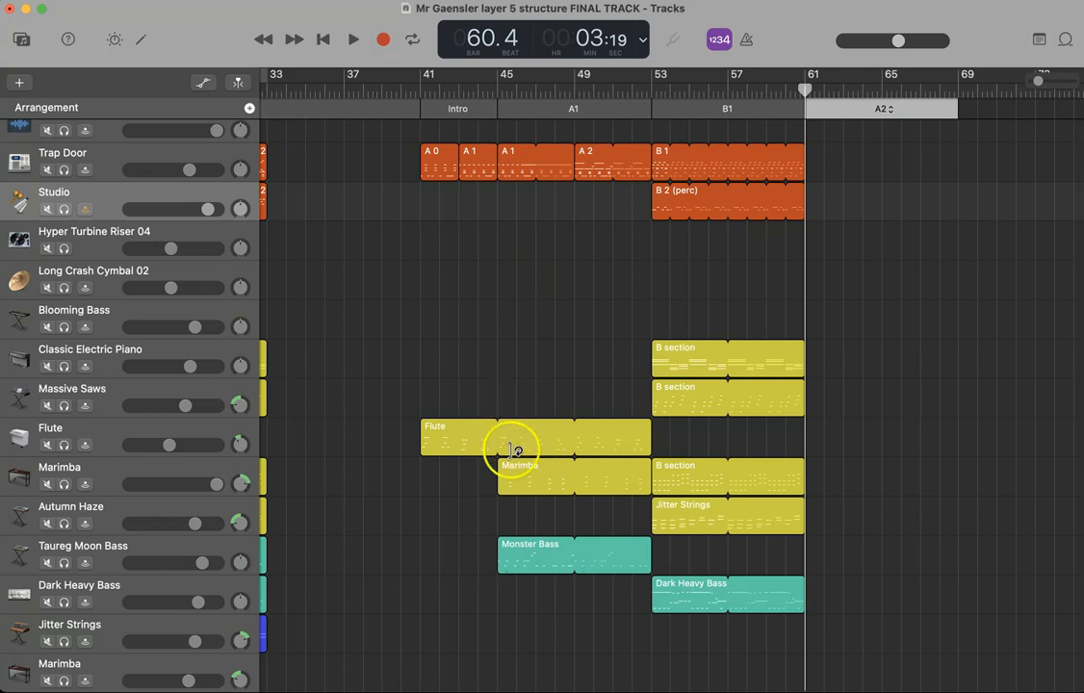
{"action": "scroll", "coordinate": [353, 309], "scroll_direction": "left", "scroll_amount": 5}
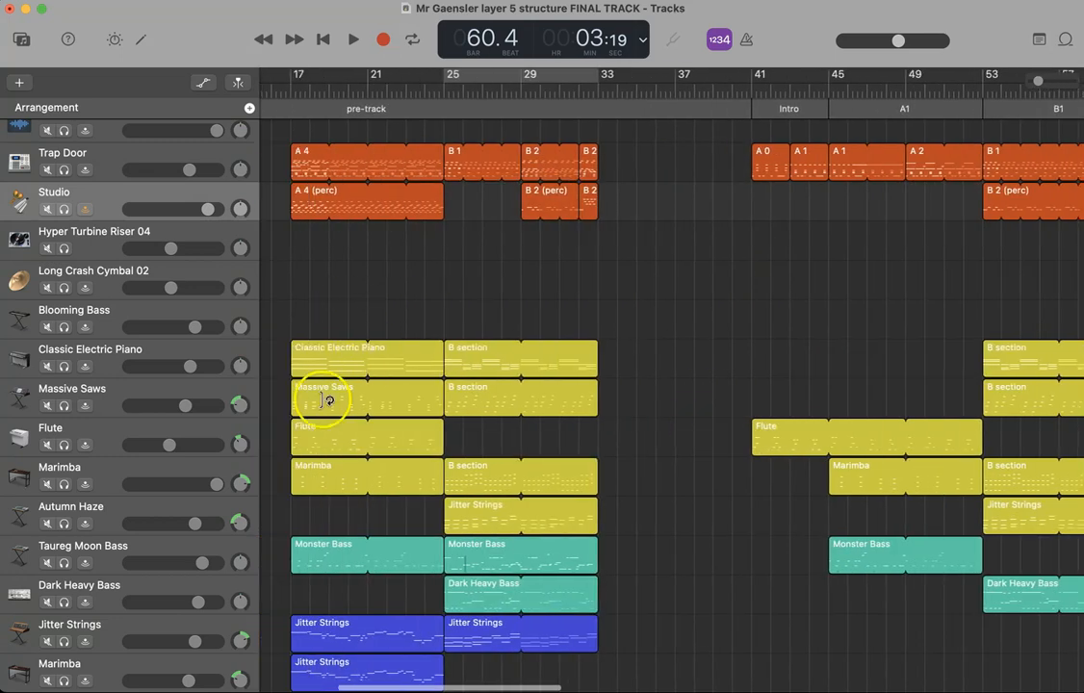
{"action": "left_click_drag", "start_coordinate": [297, 445], "coordinate": [357, 565]}
{"action": "scroll", "coordinate": [815, 388], "scroll_direction": "right", "scroll_amount": 8}
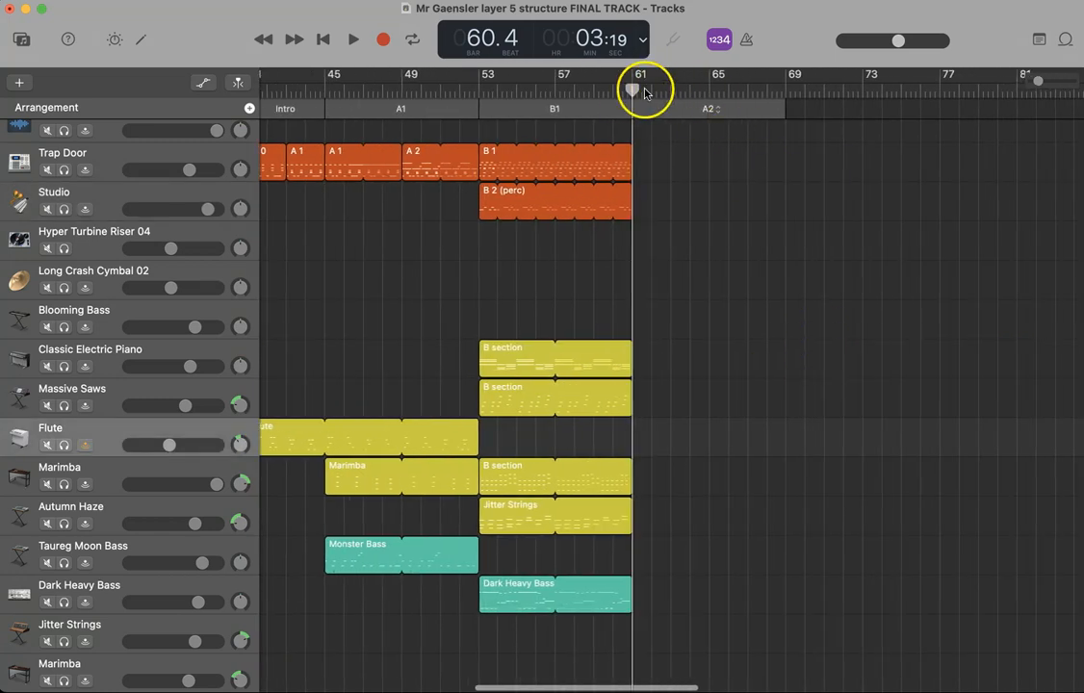
{"action": "left_click_drag", "start_coordinate": [632, 88], "coordinate": [633, 88]}
{"action": "key", "text": "super+v"}
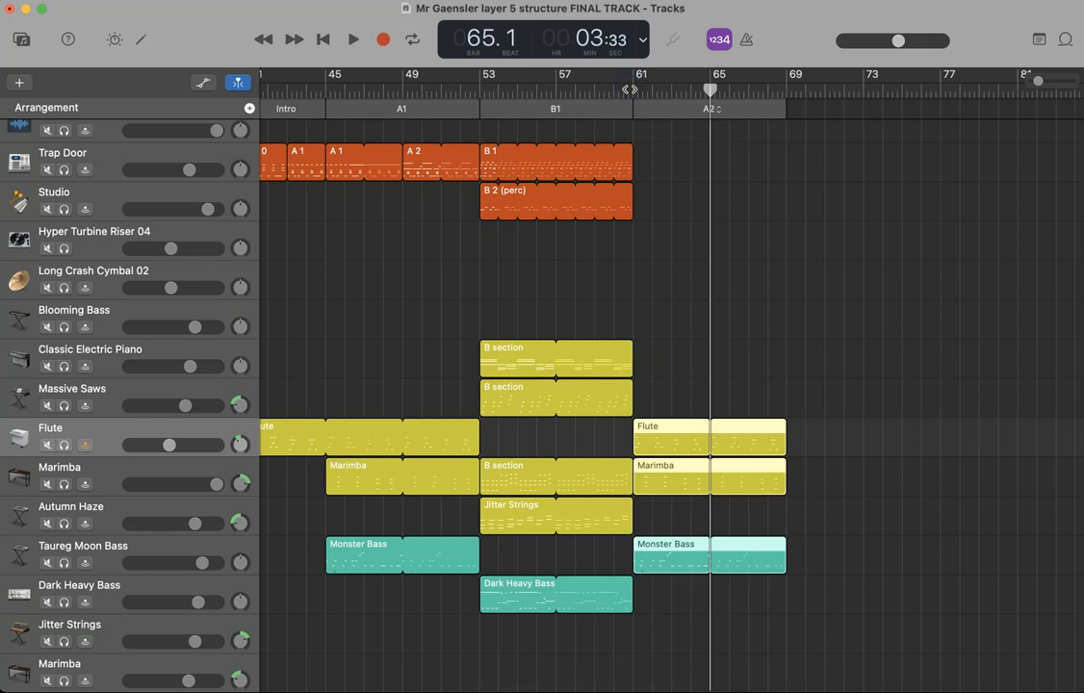
Copy the A 3 and A 3 (perc) drum regions from bar 5 to bar 61 and loop both to the end of A2
{"action": "scroll", "coordinate": [541, 264], "scroll_direction": "left", "scroll_amount": 1}
{"action": "scroll", "coordinate": [541, 264], "scroll_direction": "left", "scroll_amount": 2}
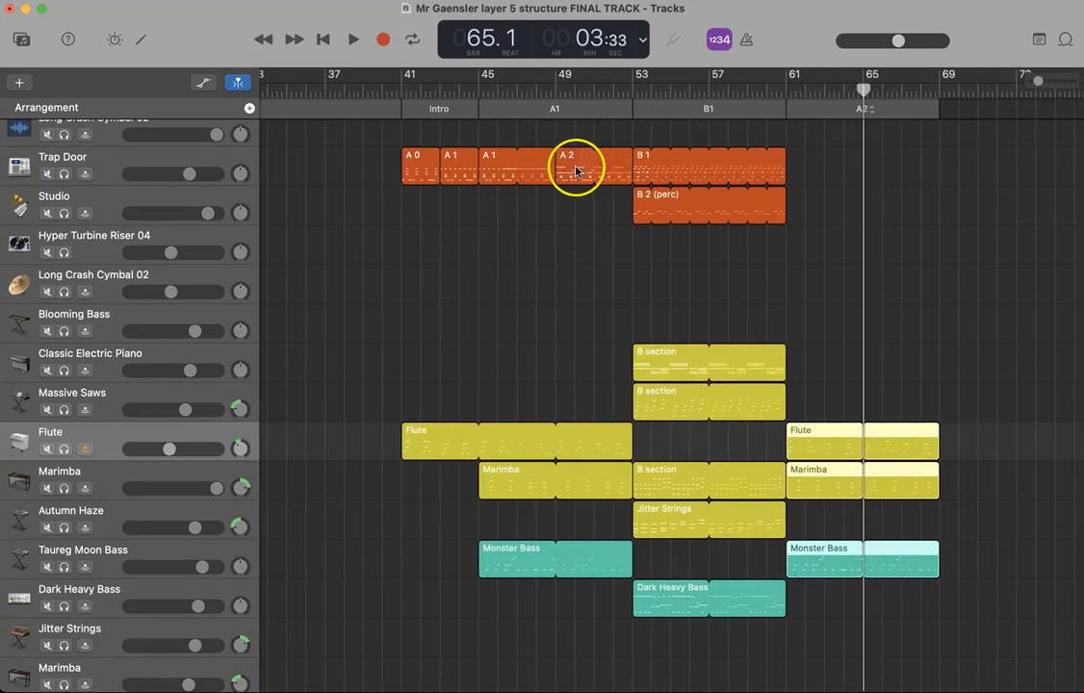
{"action": "scroll", "coordinate": [575, 172], "scroll_direction": "left", "scroll_amount": 9}
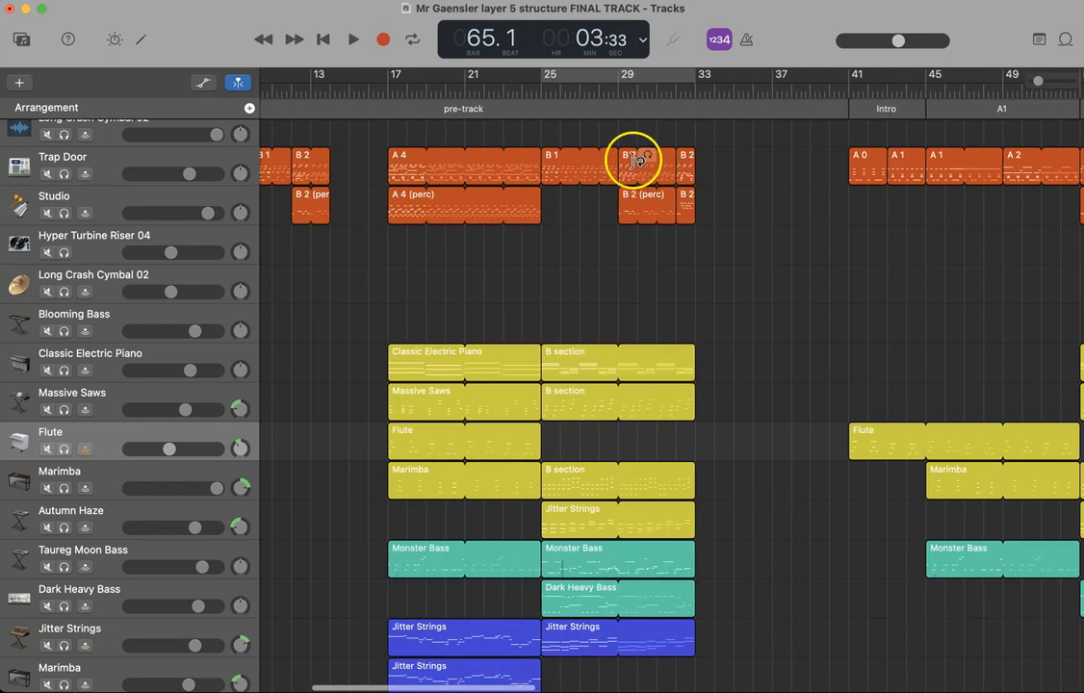
{"action": "scroll", "coordinate": [404, 170], "scroll_direction": "left", "scroll_amount": 2}
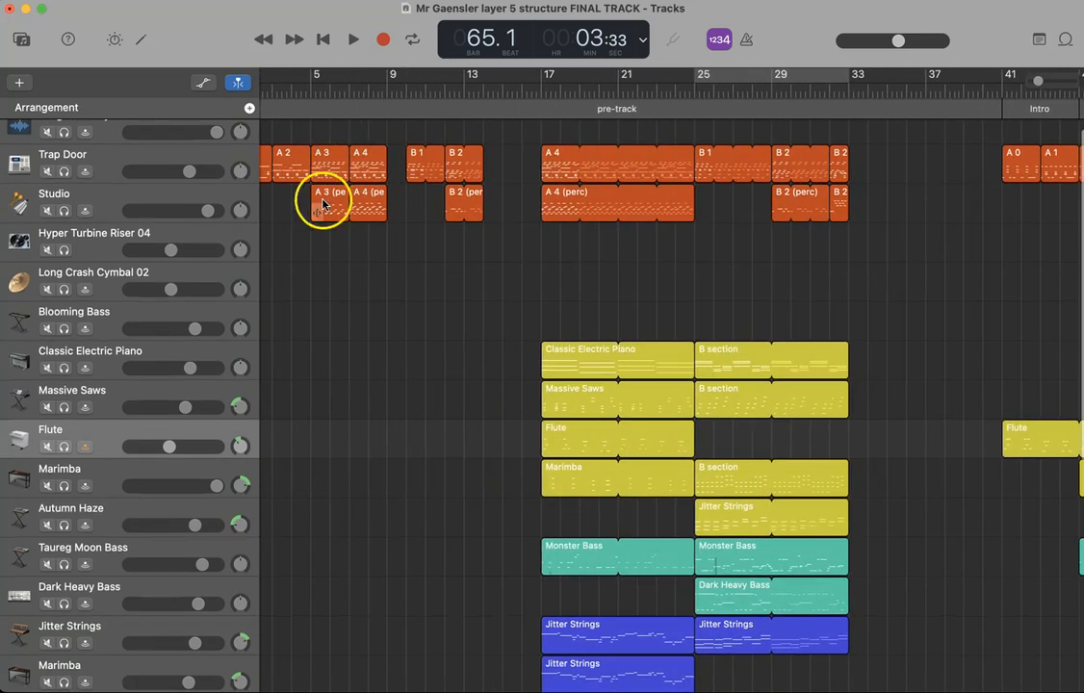
{"action": "left_click_drag", "start_coordinate": [319, 253], "coordinate": [321, 162]}
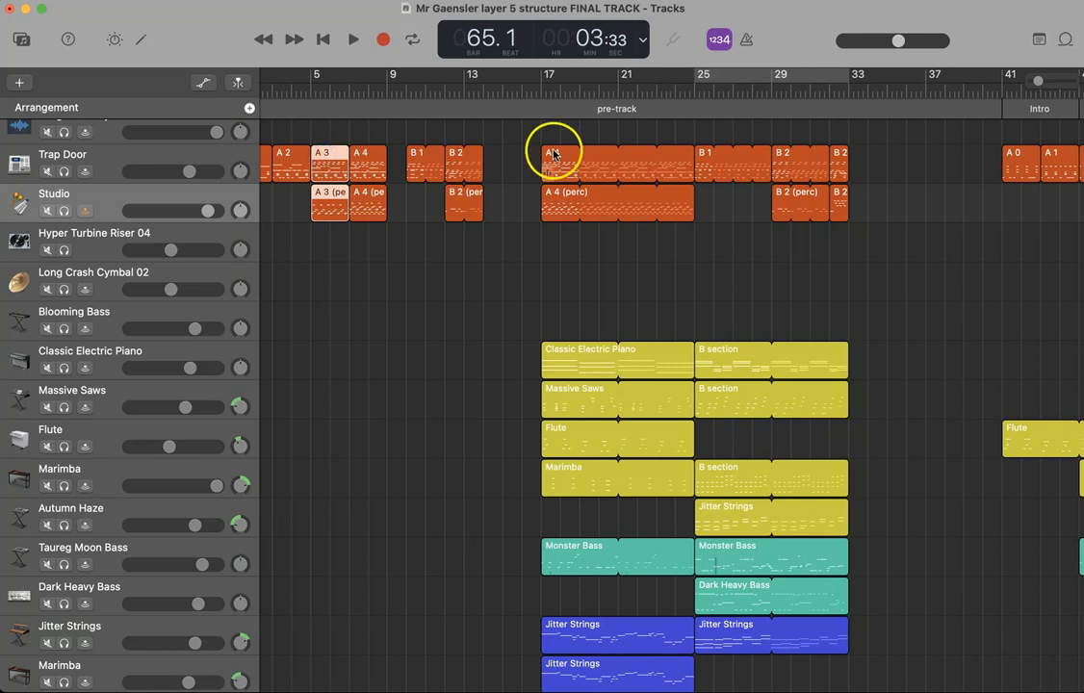
{"action": "left_click", "coordinate": [107, 157]}
{"action": "scroll", "coordinate": [533, 150], "scroll_direction": "right", "scroll_amount": 12}
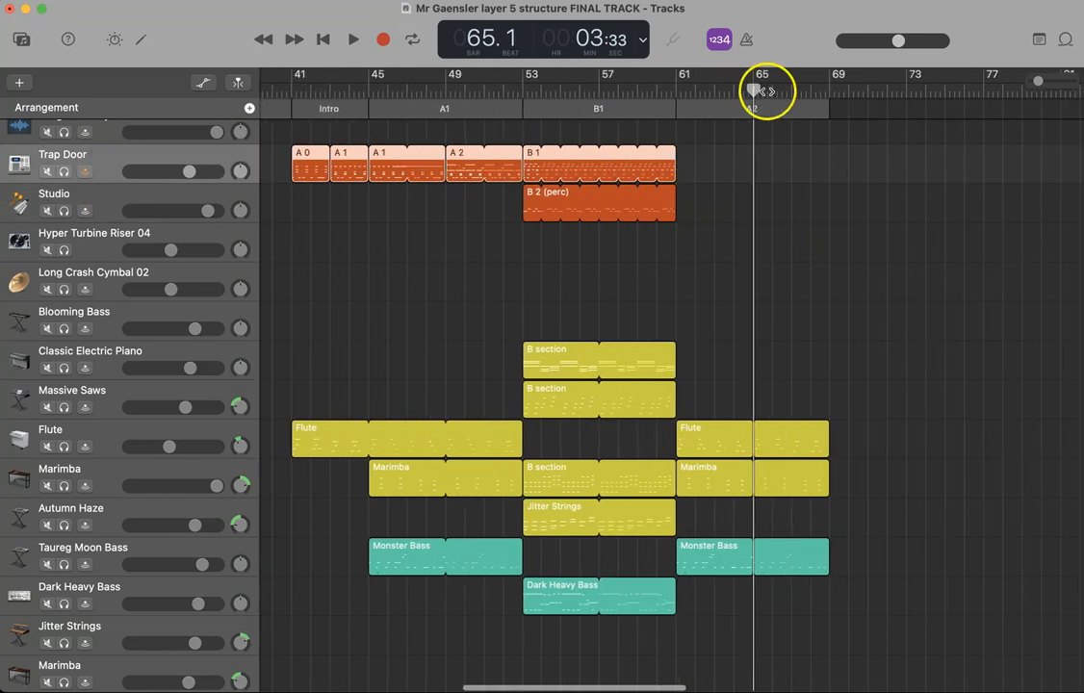
{"action": "left_click_drag", "start_coordinate": [754, 88], "coordinate": [685, 89]}
{"action": "key", "text": "super+v"}
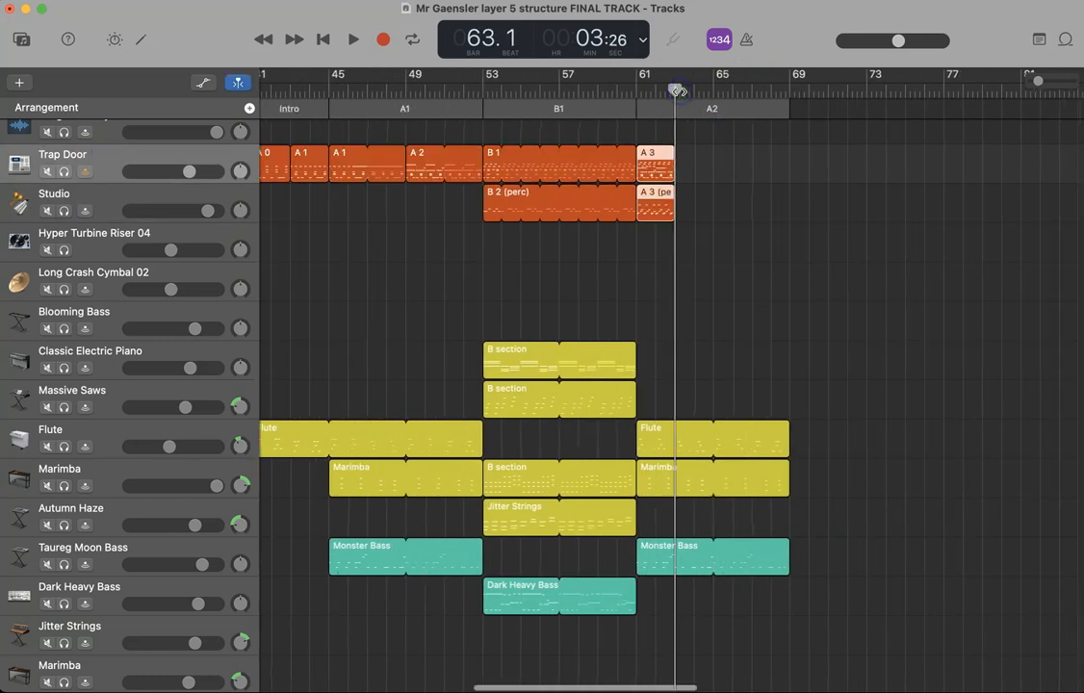
{"action": "left_click_drag", "start_coordinate": [675, 152], "coordinate": [795, 153]}
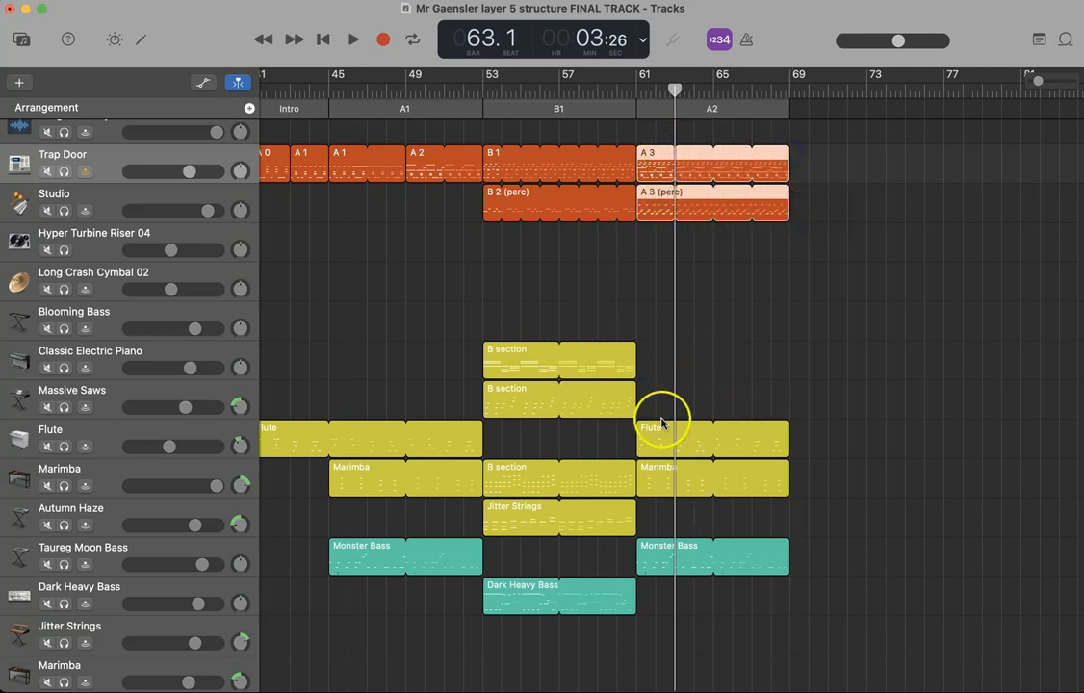
Copy the Classic Electric Piano and Massive Saws regions from bar 17 to the start of A2 at bar 61
{"action": "scroll", "coordinate": [662, 420], "scroll_direction": "left", "scroll_amount": 15}
{"action": "left_click_drag", "start_coordinate": [311, 363], "coordinate": [414, 411]}
{"action": "scroll", "coordinate": [737, 320], "scroll_direction": "right", "scroll_amount": 15}
{"action": "scroll", "coordinate": [736, 319], "scroll_direction": "right", "scroll_amount": 1}
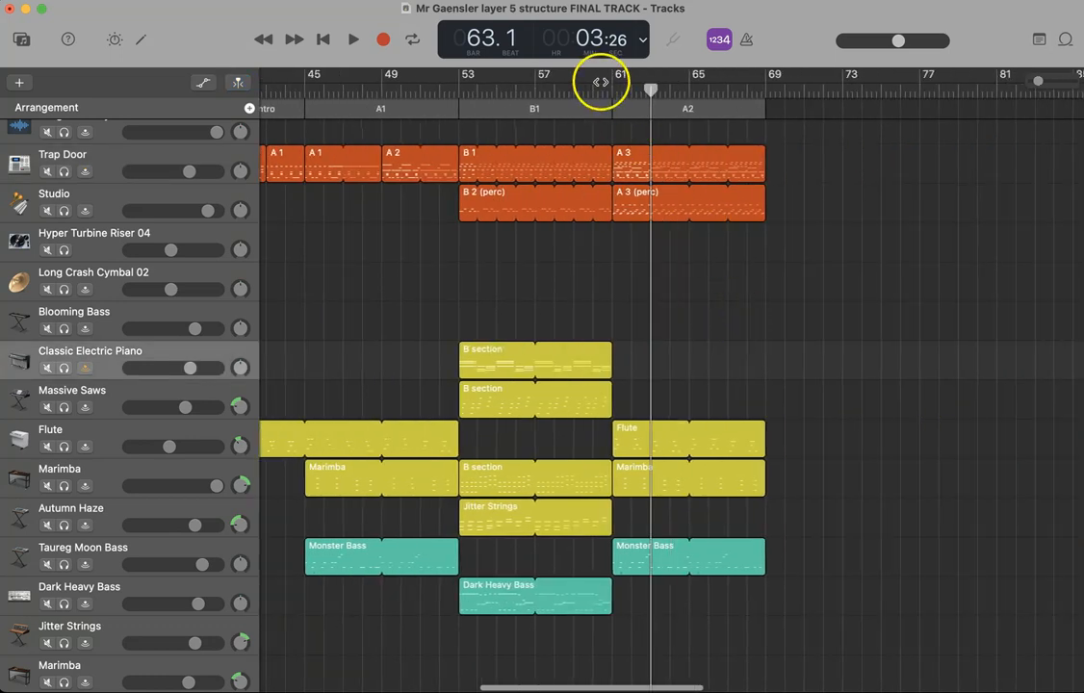
{"action": "left_click_drag", "start_coordinate": [645, 88], "coordinate": [616, 91]}
{"action": "key", "text": "super+v"}
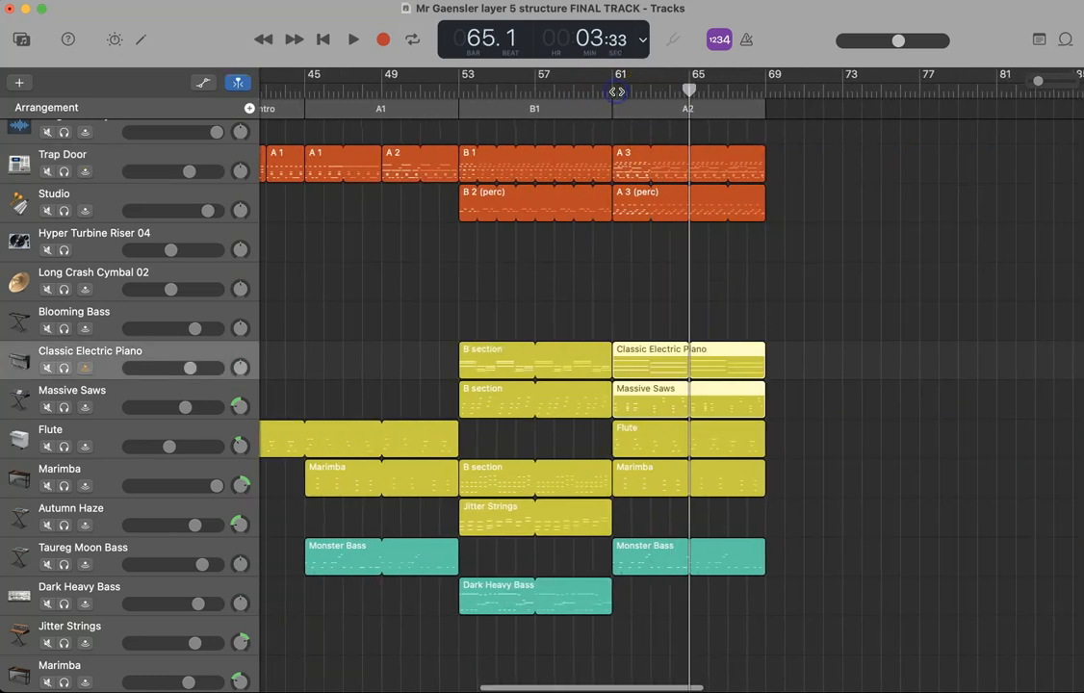
Copy the bar 17 lead regions on the Pipa, Supersaw Lead and Oboe tracks to the start of A2 at bar 61
{"action": "scroll", "coordinate": [536, 289], "scroll_direction": "left", "scroll_amount": 2}
{"action": "scroll", "coordinate": [537, 292], "scroll_direction": "left", "scroll_amount": 5}
{"action": "scroll", "coordinate": [536, 292], "scroll_direction": "right", "scroll_amount": 2}
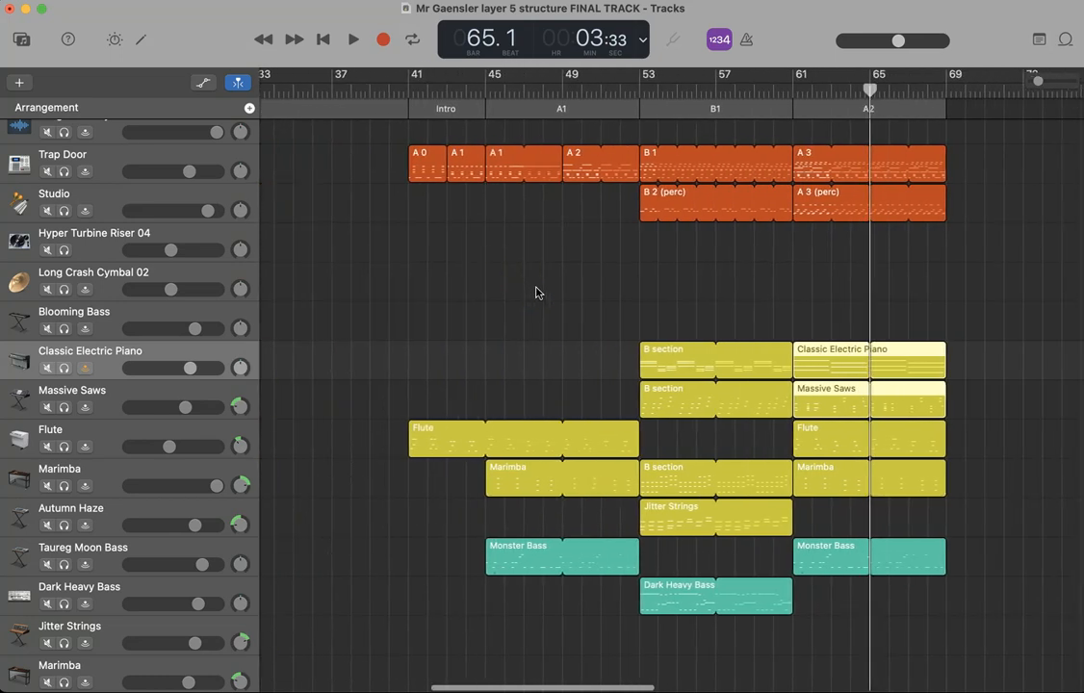
{"action": "scroll", "coordinate": [537, 292], "scroll_direction": "down", "scroll_amount": 8}
{"action": "left_click", "coordinate": [499, 503]}
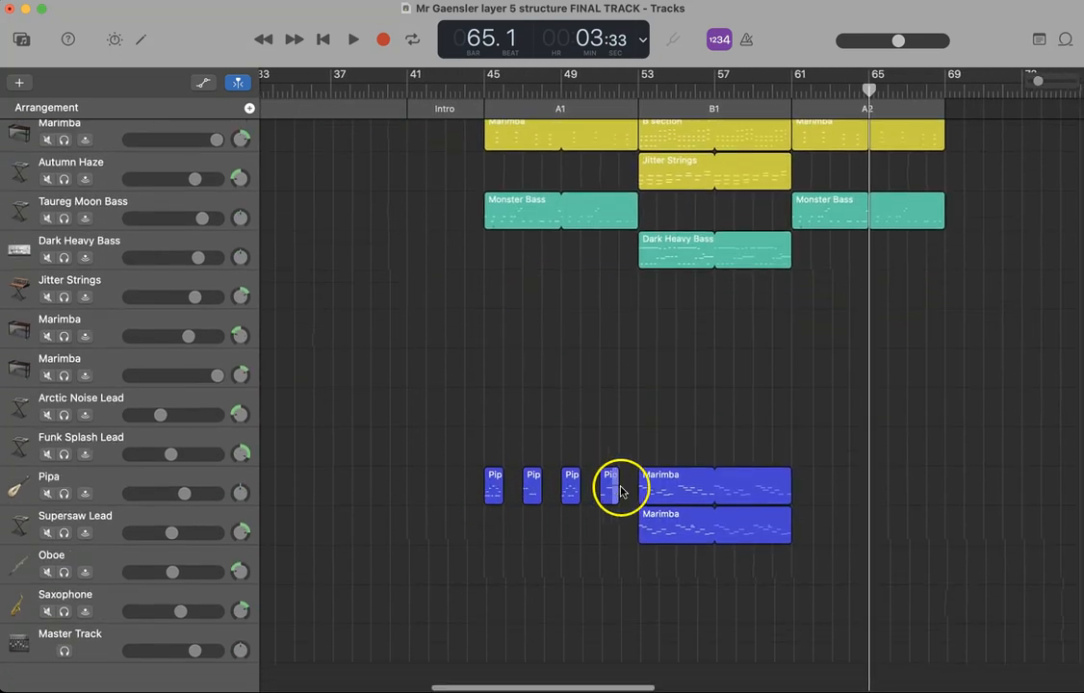
{"action": "scroll", "coordinate": [654, 484], "scroll_direction": "left", "scroll_amount": 10}
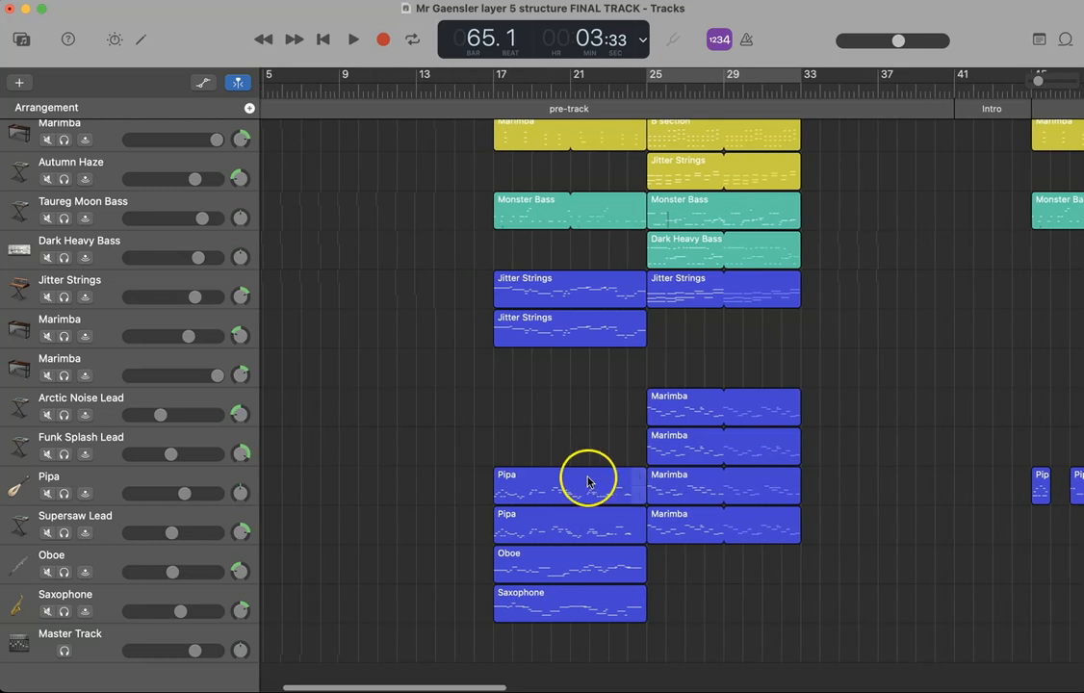
{"action": "left_click_drag", "start_coordinate": [473, 484], "coordinate": [563, 571]}
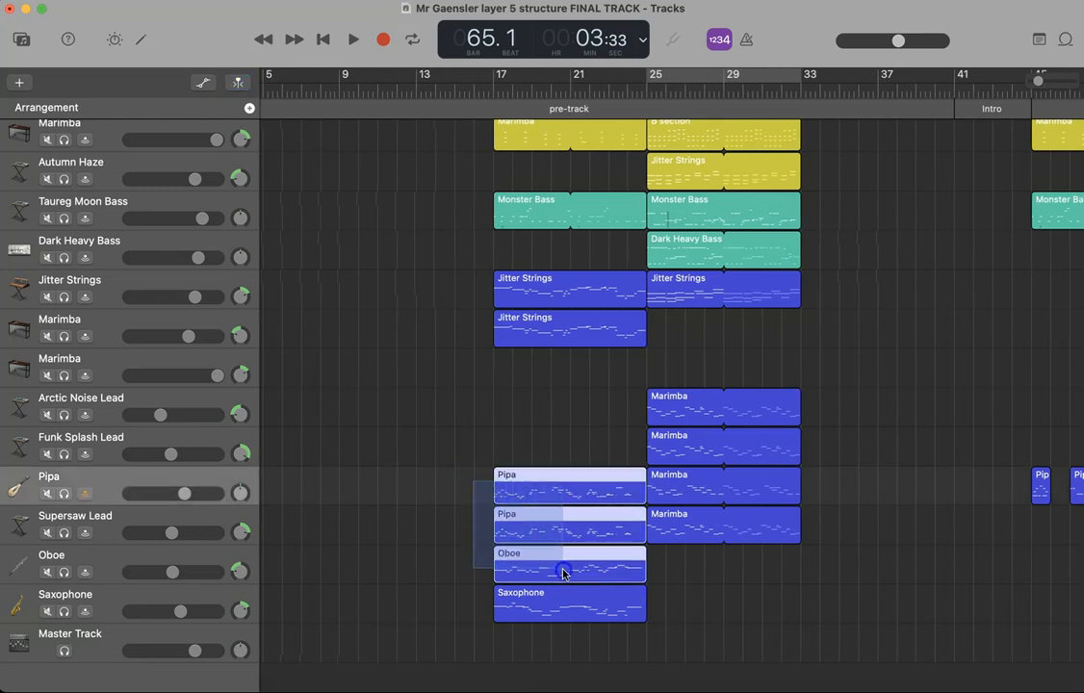
{"action": "scroll", "coordinate": [914, 421], "scroll_direction": "right", "scroll_amount": 5}
{"action": "scroll", "coordinate": [914, 422], "scroll_direction": "right", "scroll_amount": 5}
{"action": "left_click_drag", "start_coordinate": [863, 90], "coordinate": [784, 91]}
{"action": "key", "text": "super+v"}
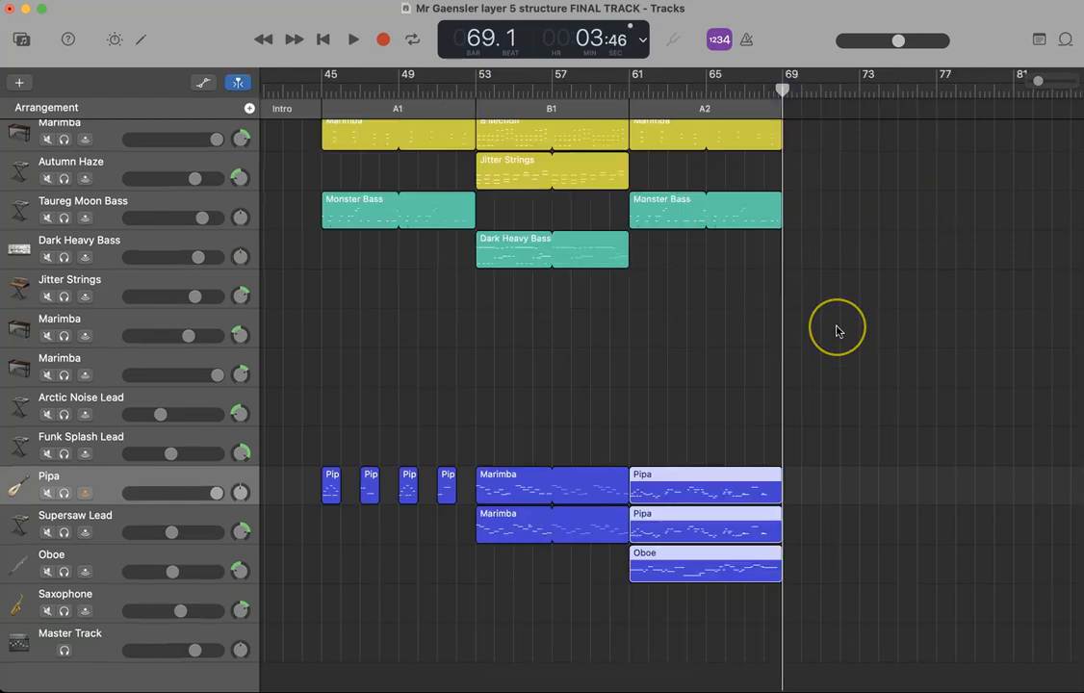
Review the tracks across the Intro, A1, B1 and A2 sections and the space following A2
{"action": "scroll", "coordinate": [785, 444], "scroll_direction": "up", "scroll_amount": 5}
{"action": "scroll", "coordinate": [785, 444], "scroll_direction": "left", "scroll_amount": 5}
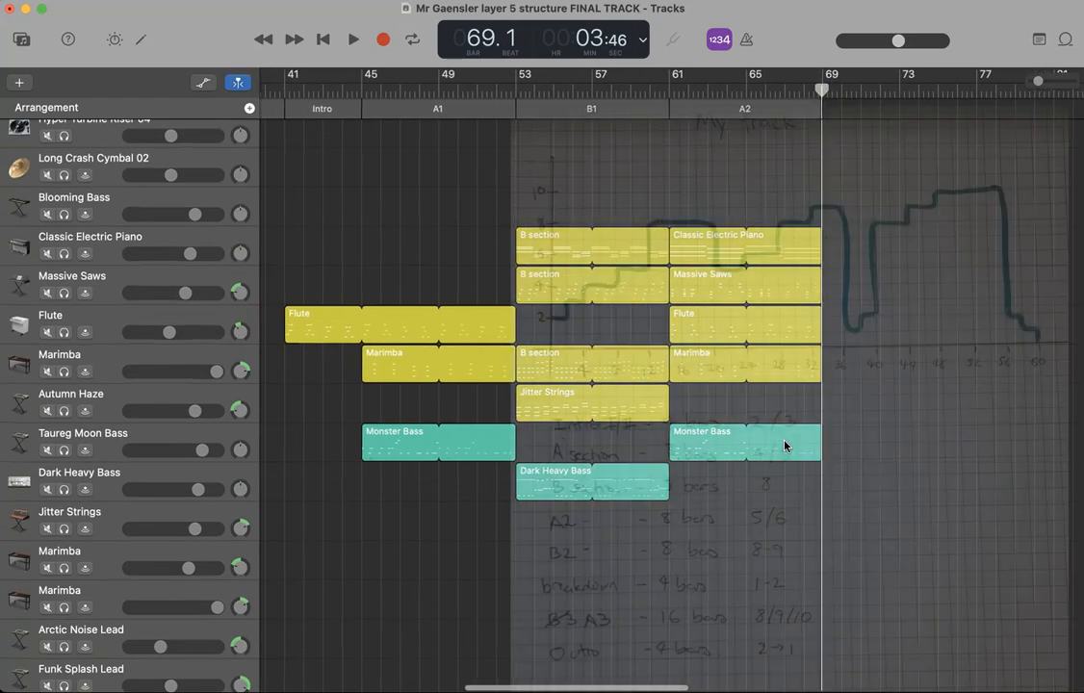
{"action": "scroll", "coordinate": [785, 447], "scroll_direction": "down", "scroll_amount": 5}
{"action": "scroll", "coordinate": [784, 446], "scroll_direction": "down", "scroll_amount": 5}
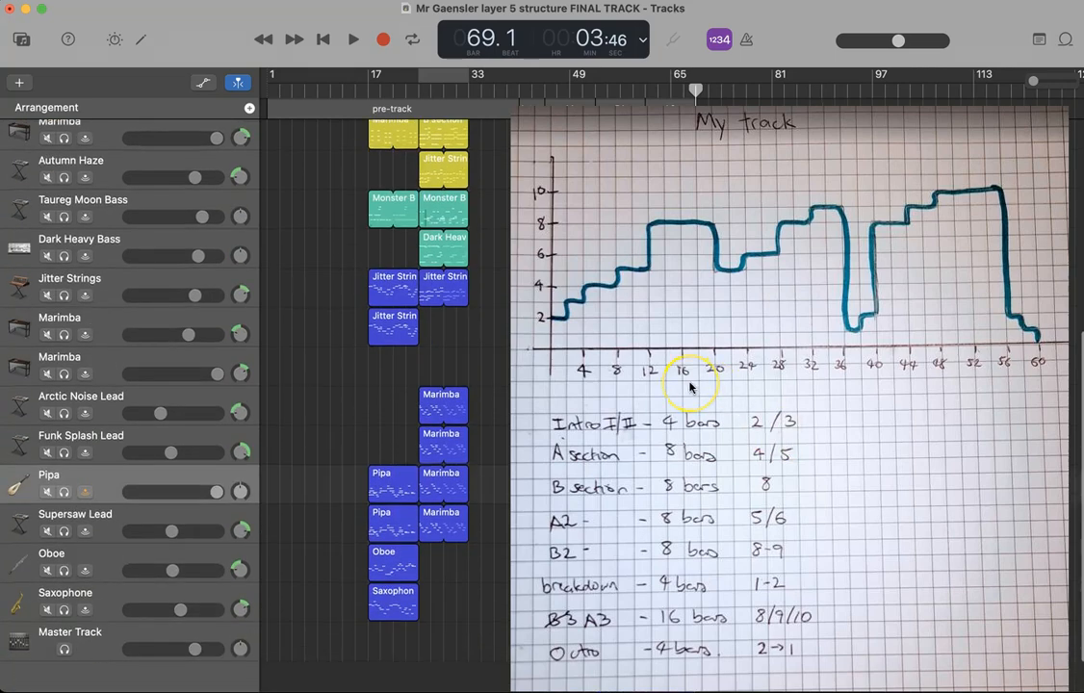
{"action": "scroll", "coordinate": [690, 387], "scroll_direction": "up", "scroll_amount": 5}
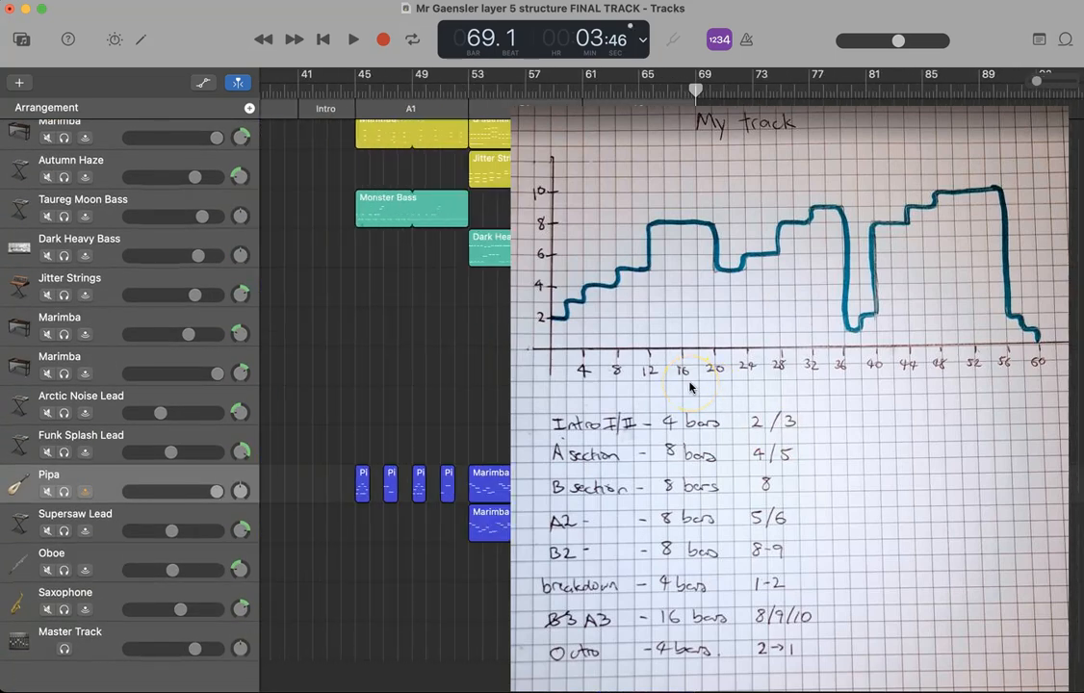
{"action": "scroll", "coordinate": [690, 387], "scroll_direction": "up", "scroll_amount": 5}
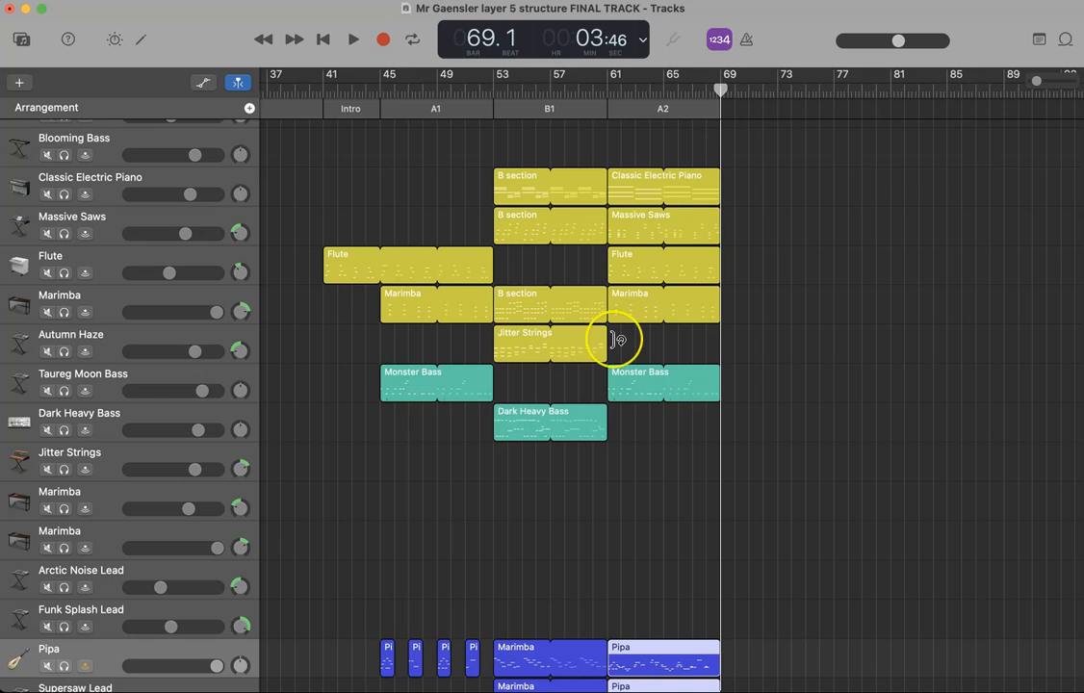
{"action": "scroll", "coordinate": [617, 340], "scroll_direction": "left", "scroll_amount": 1}
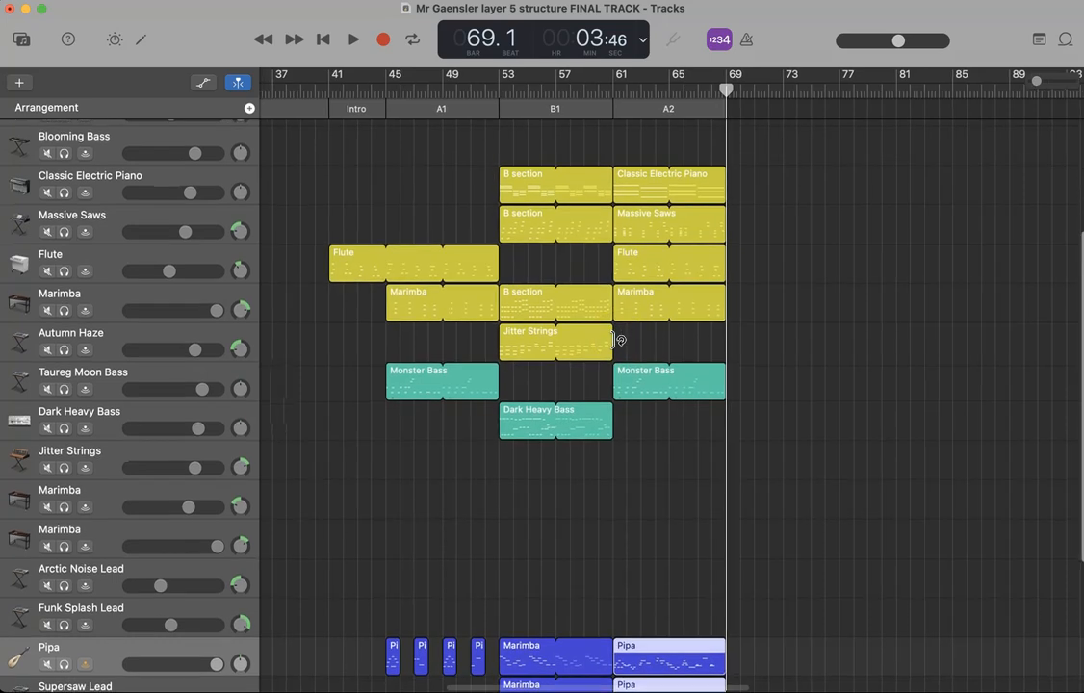
{"action": "scroll", "coordinate": [617, 340], "scroll_direction": "down", "scroll_amount": 1}
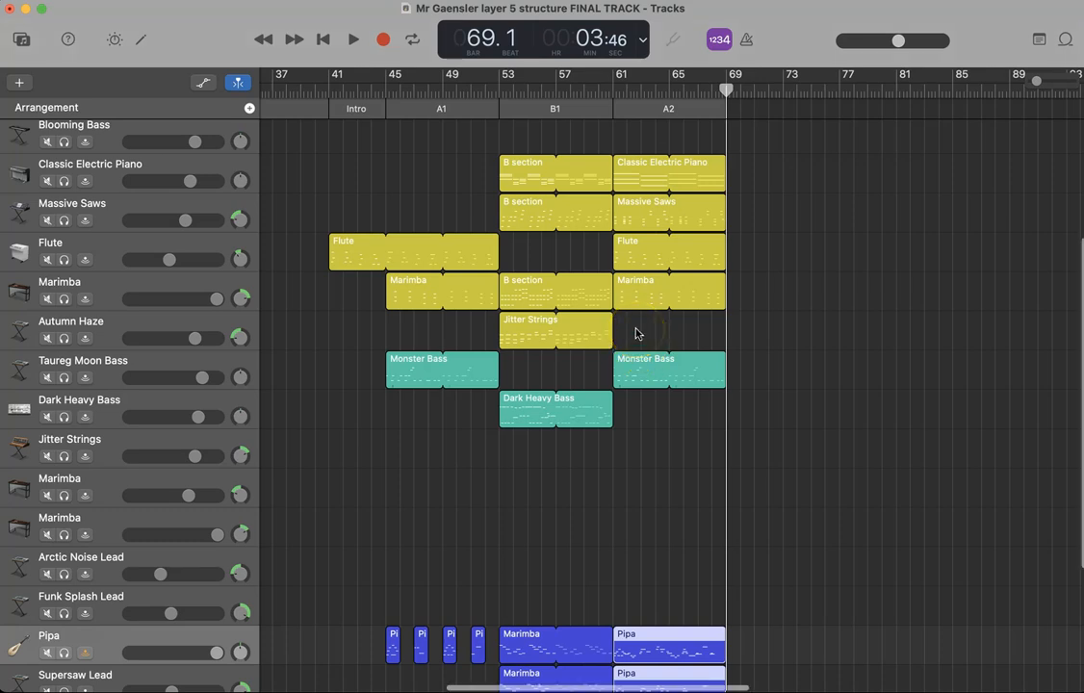
Play the finished arrangement from bar 41 and examine which tracks are layered in the Intro, A1 and B1
{"action": "scroll", "coordinate": [636, 333], "scroll_direction": "down", "scroll_amount": 5}
{"action": "scroll", "coordinate": [636, 333], "scroll_direction": "up", "scroll_amount": 5}
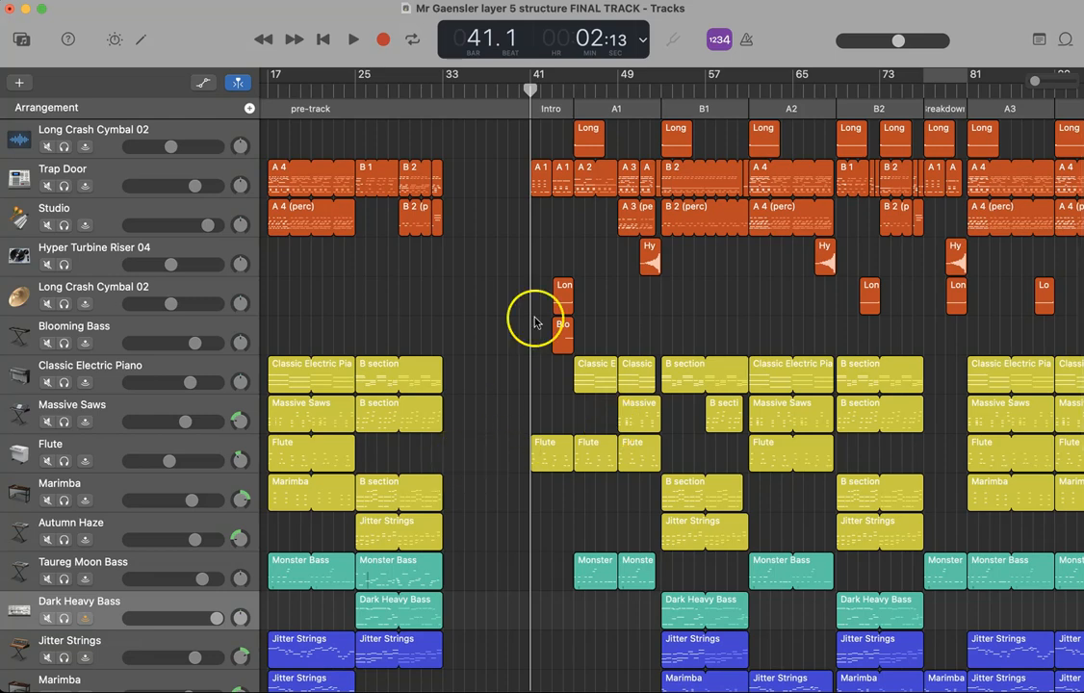
{"action": "left_click", "coordinate": [353, 39]}
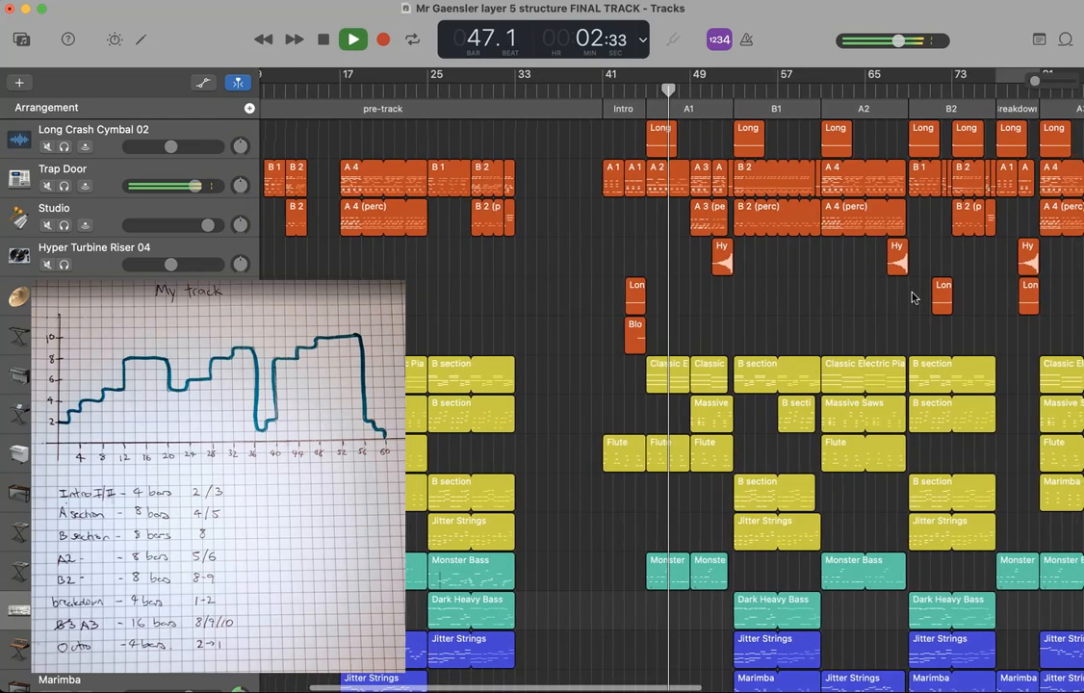
{"action": "scroll", "coordinate": [913, 298], "scroll_direction": "down", "scroll_amount": 10}
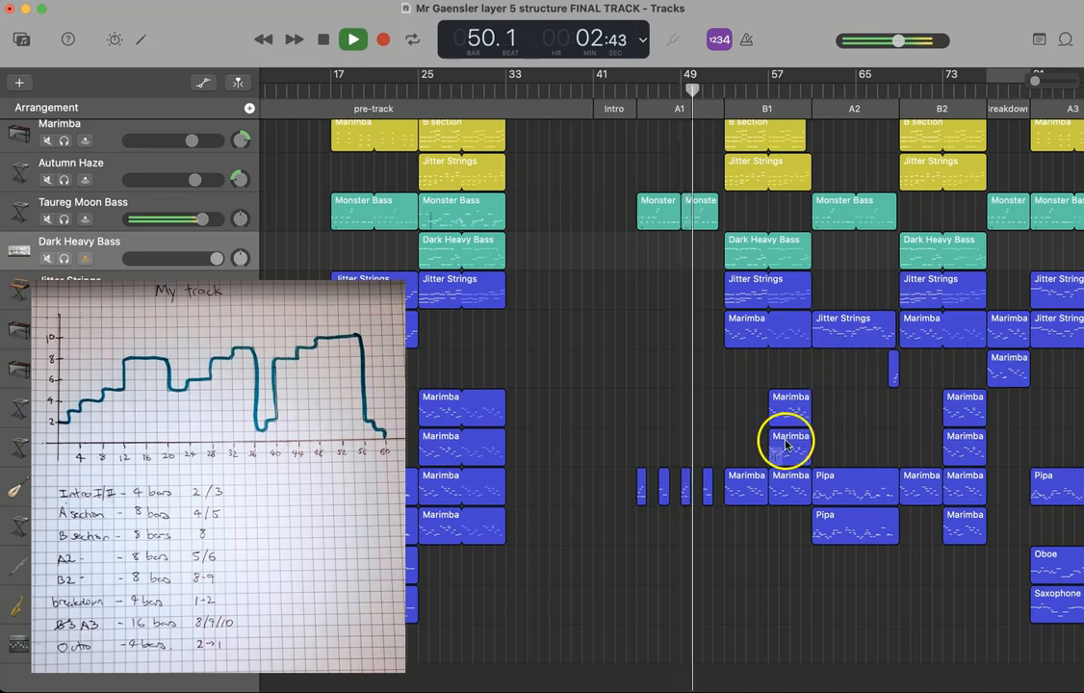
{"action": "scroll", "coordinate": [770, 457], "scroll_direction": "up", "scroll_amount": 5}
{"action": "scroll", "coordinate": [770, 452], "scroll_direction": "up", "scroll_amount": 2}
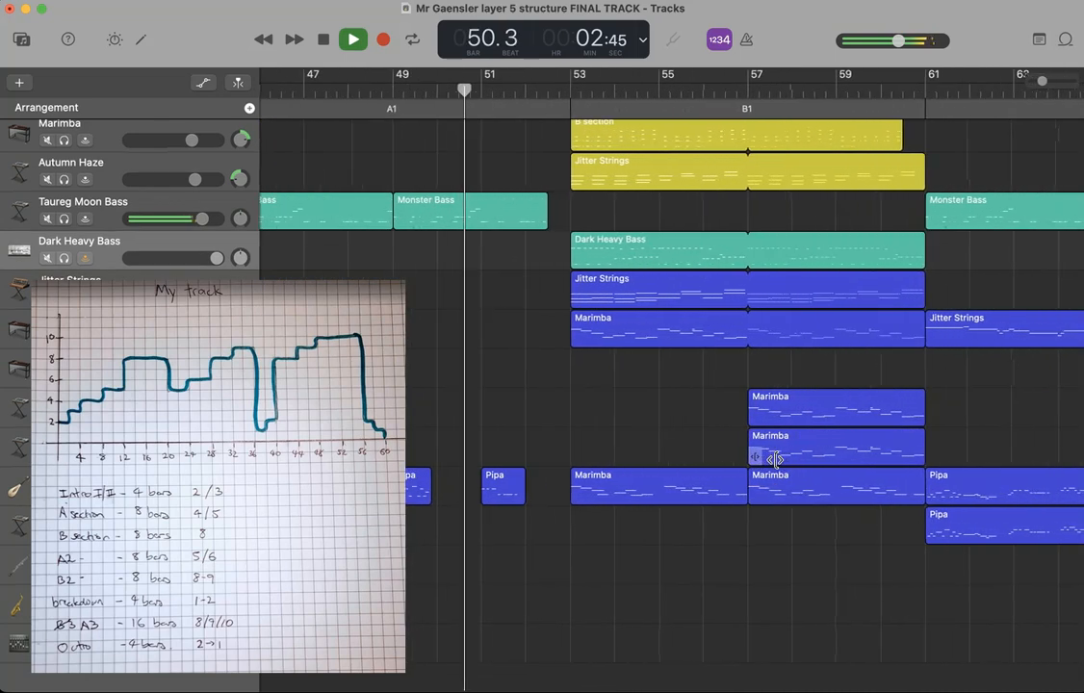
{"action": "scroll", "coordinate": [786, 460], "scroll_direction": "up", "scroll_amount": 2}
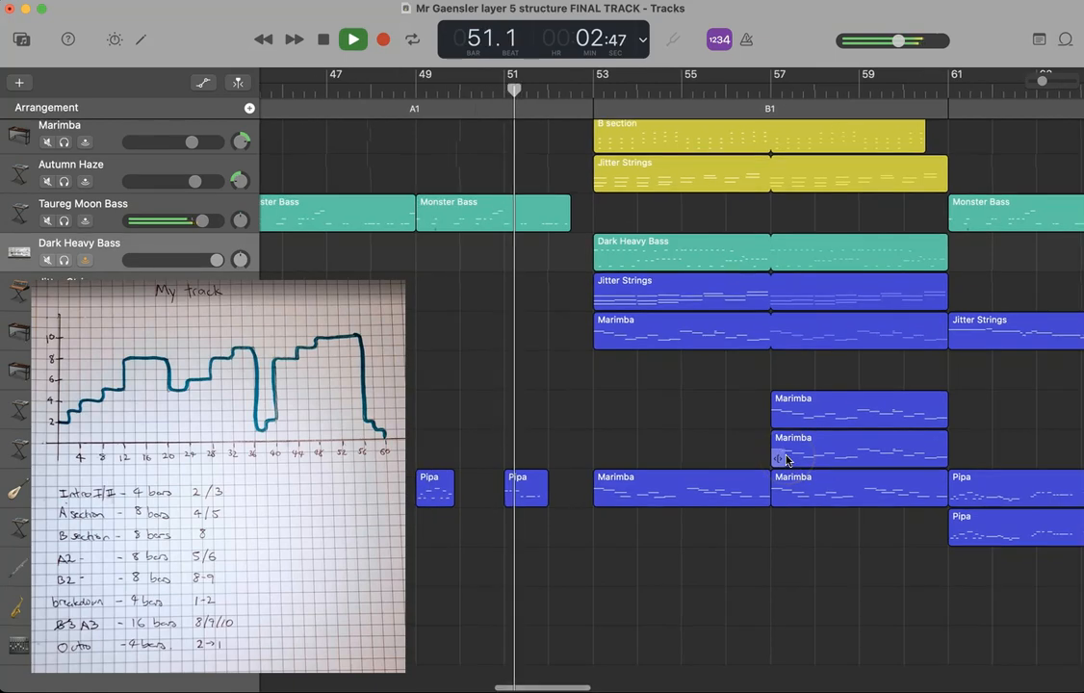
{"action": "scroll", "coordinate": [785, 460], "scroll_direction": "up", "scroll_amount": 6}
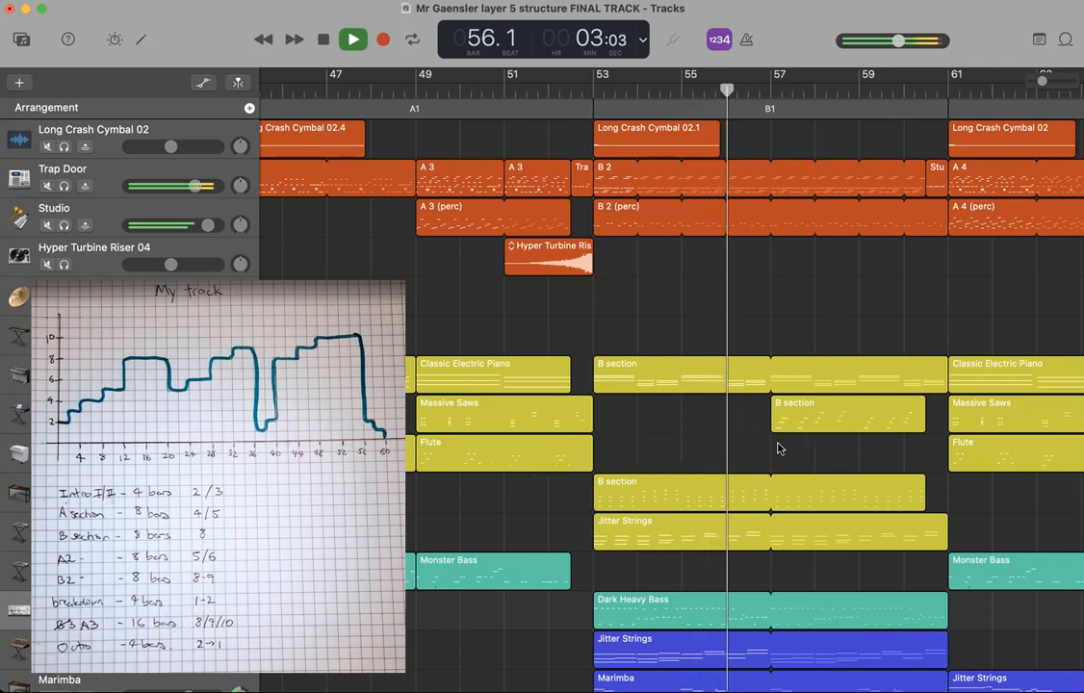
{"action": "scroll", "coordinate": [780, 449], "scroll_direction": "down", "scroll_amount": 5}
{"action": "scroll", "coordinate": [780, 449], "scroll_direction": "right", "scroll_amount": 5}
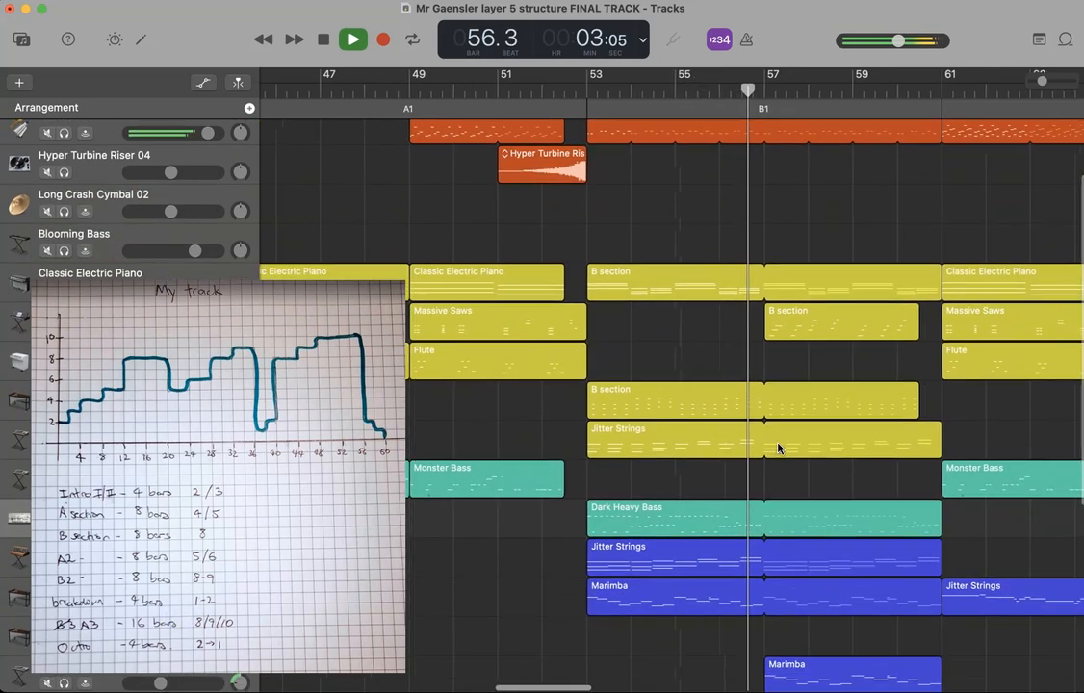
{"action": "scroll", "coordinate": [779, 449], "scroll_direction": "down", "scroll_amount": 5}
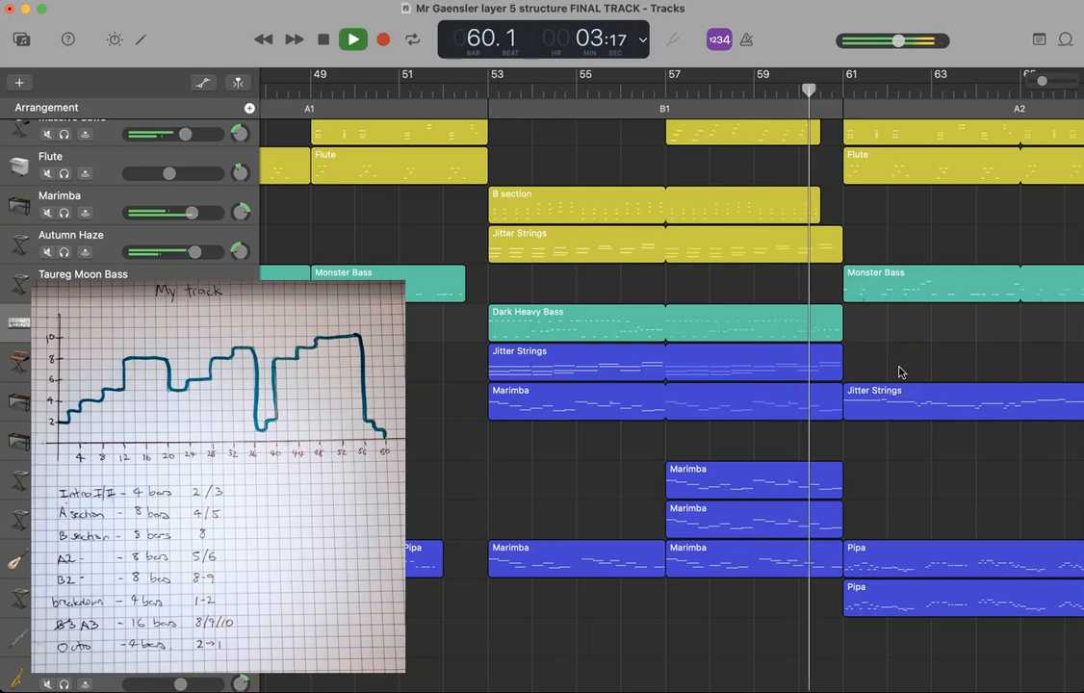
{"action": "scroll", "coordinate": [900, 371], "scroll_direction": "up", "scroll_amount": 6}
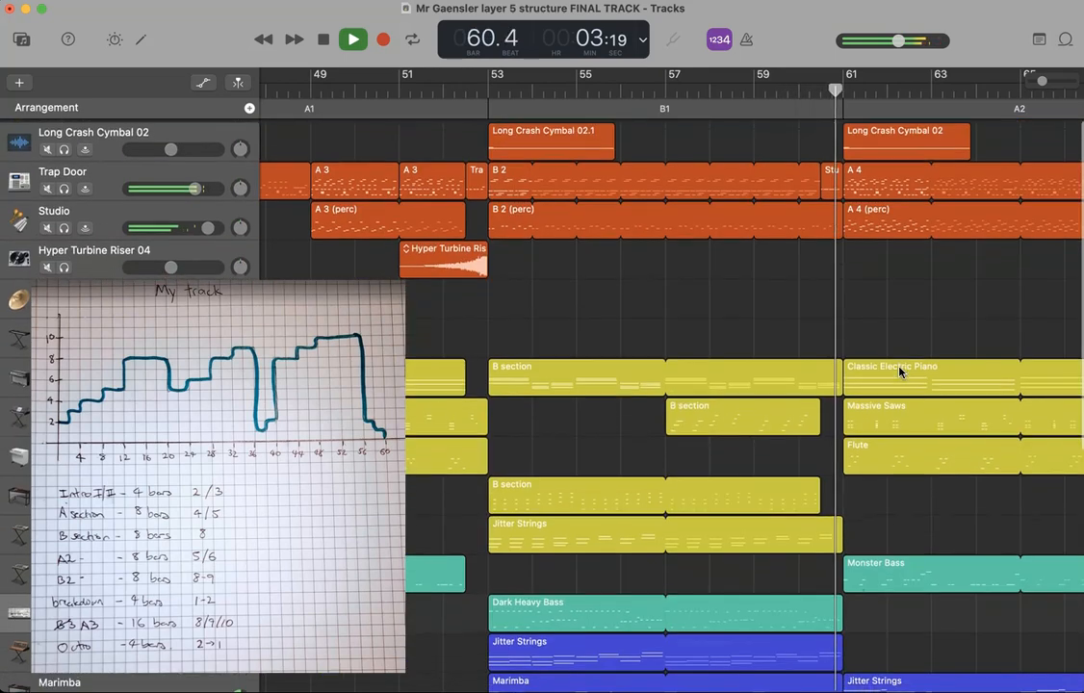
Examine the notes and velocities of the short Studio drum fill at the end of B1 in the piano roll
{"action": "double_click", "coordinate": [830, 176]}
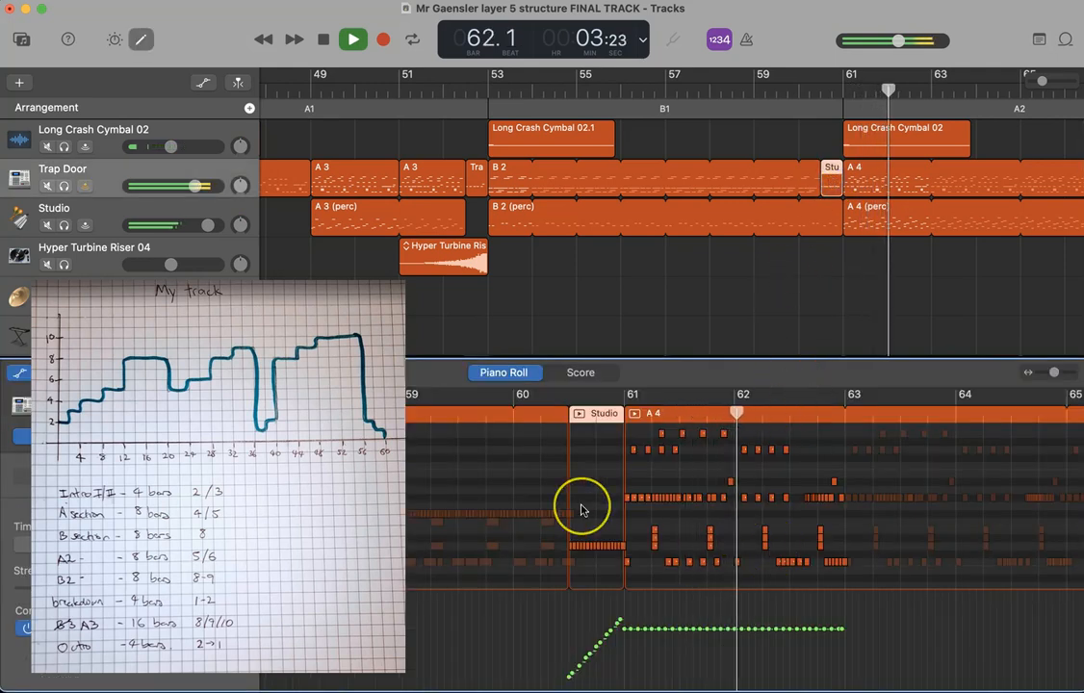
{"action": "scroll", "coordinate": [582, 510], "scroll_direction": "up", "scroll_amount": 3}
{"action": "scroll", "coordinate": [582, 511], "scroll_direction": "down", "scroll_amount": 1}
{"action": "scroll", "coordinate": [582, 510], "scroll_direction": "up", "scroll_amount": 1}
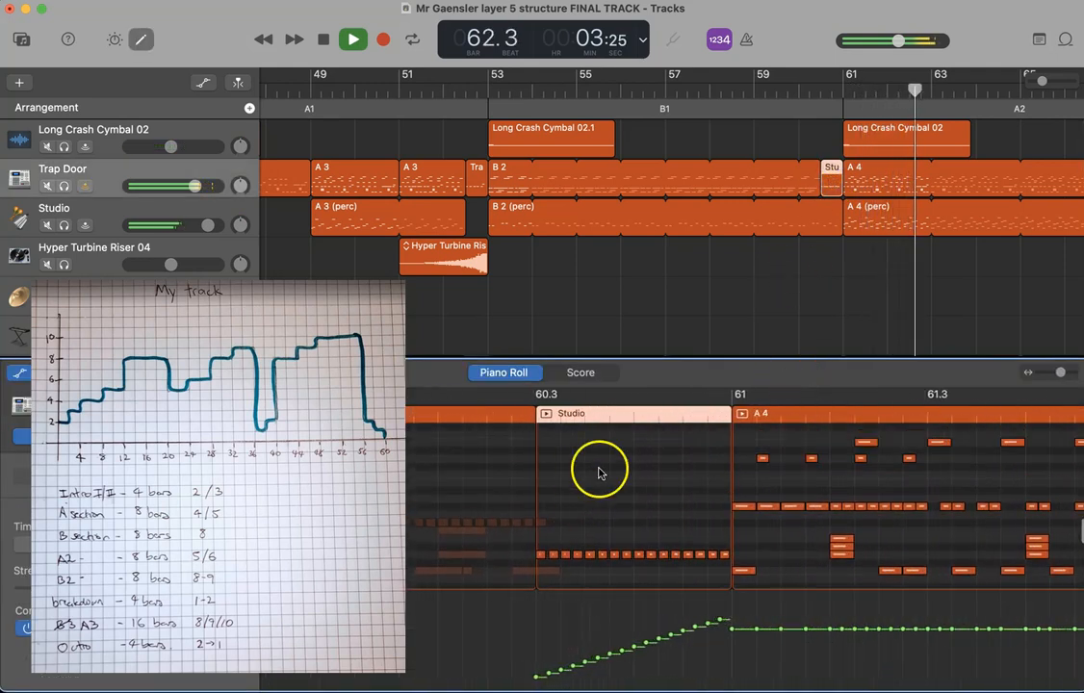
{"action": "key", "text": "e"}
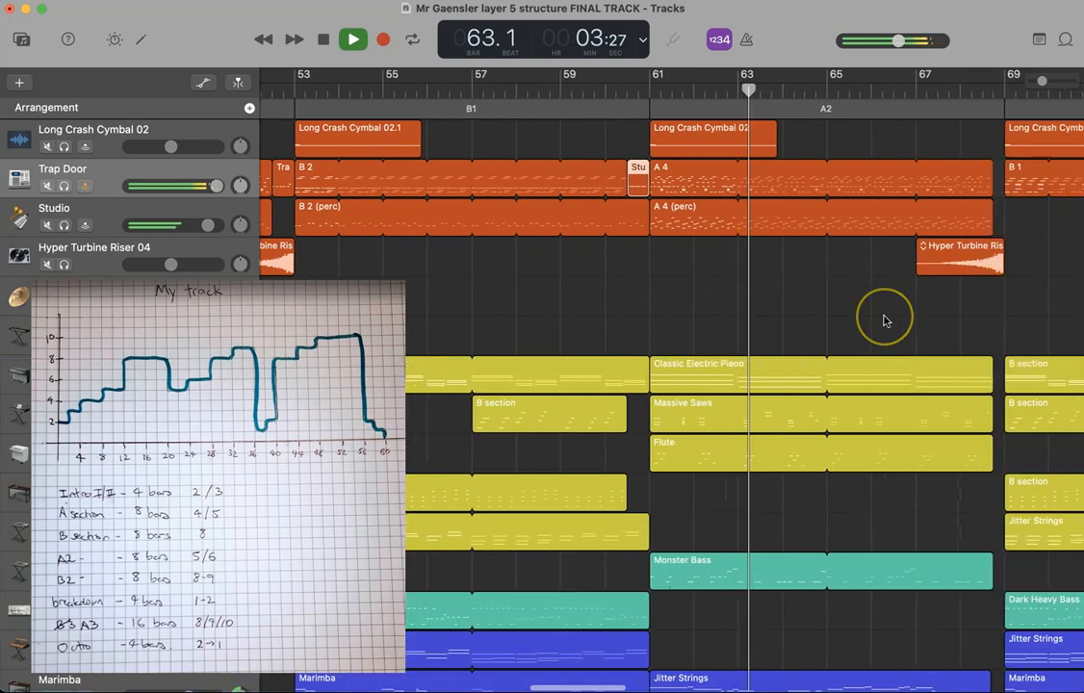
Lower the Trap Door track's volume slightly during A2 by adjusting its volume automation line
{"action": "left_click_drag", "start_coordinate": [218, 185], "coordinate": [173, 185]}
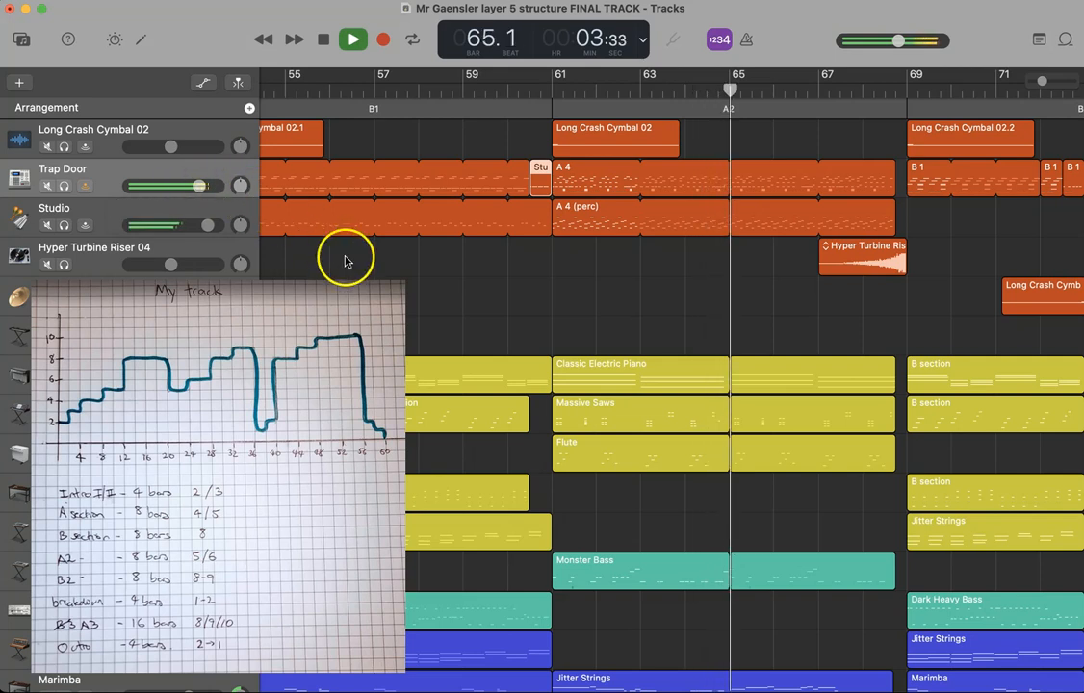
{"action": "key", "text": "a"}
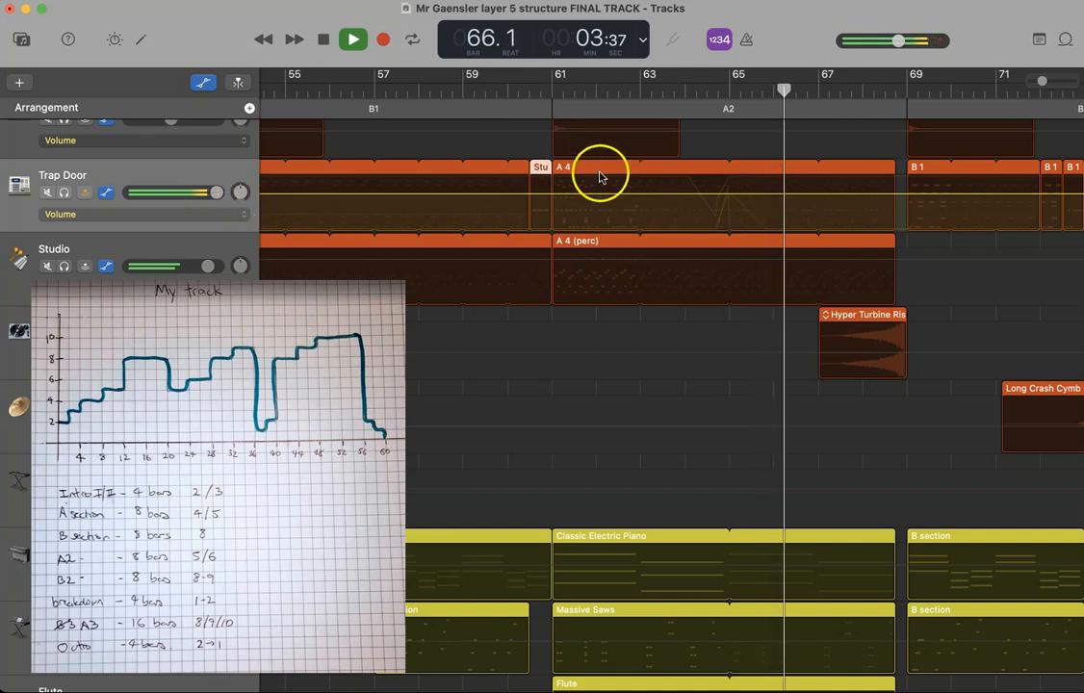
{"action": "left_click_drag", "start_coordinate": [659, 195], "coordinate": [659, 199]}
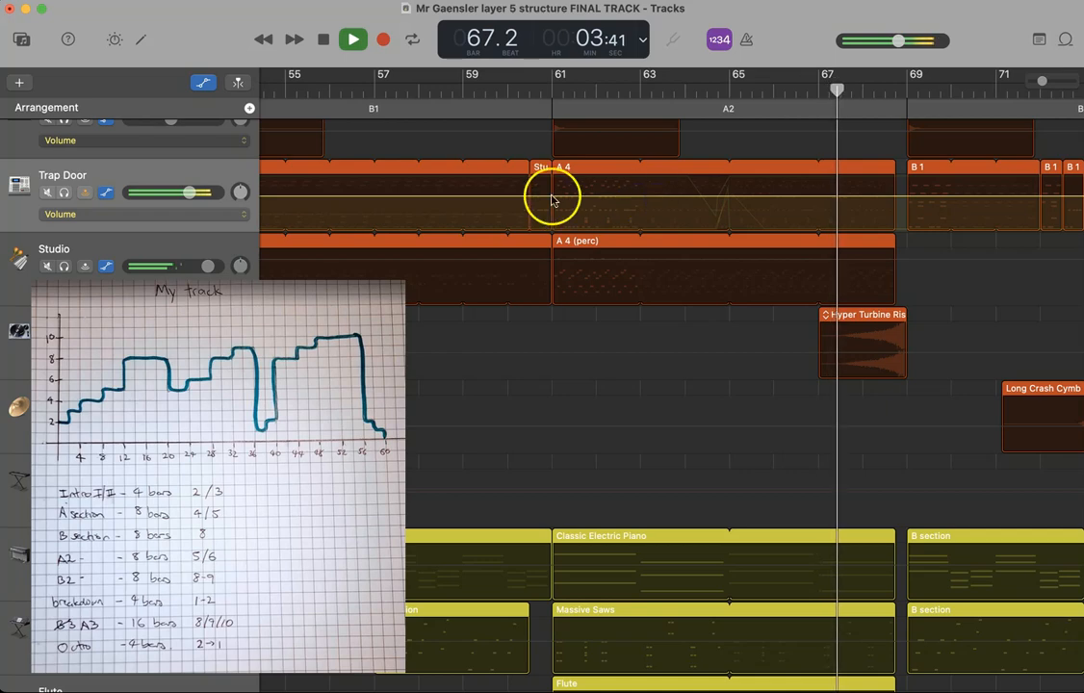
{"action": "key", "text": "a"}
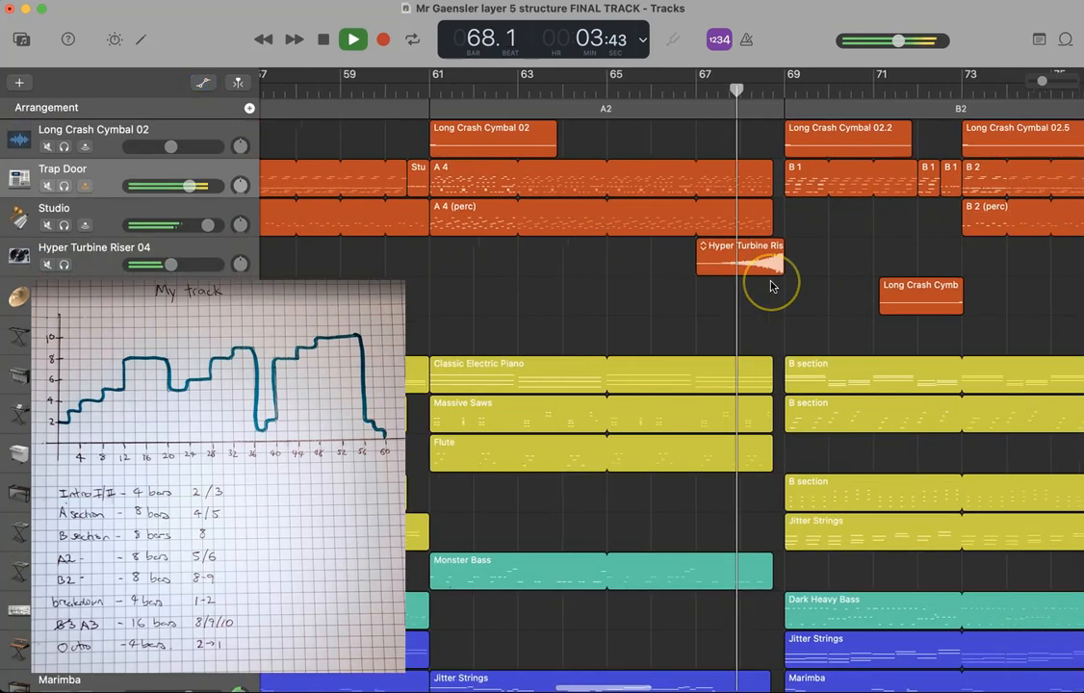
Examine the layered tracks in B2 and the notes of its Trap Door drum regions from bar 73 in the piano roll
{"action": "scroll", "coordinate": [769, 283], "scroll_direction": "right", "scroll_amount": 5}
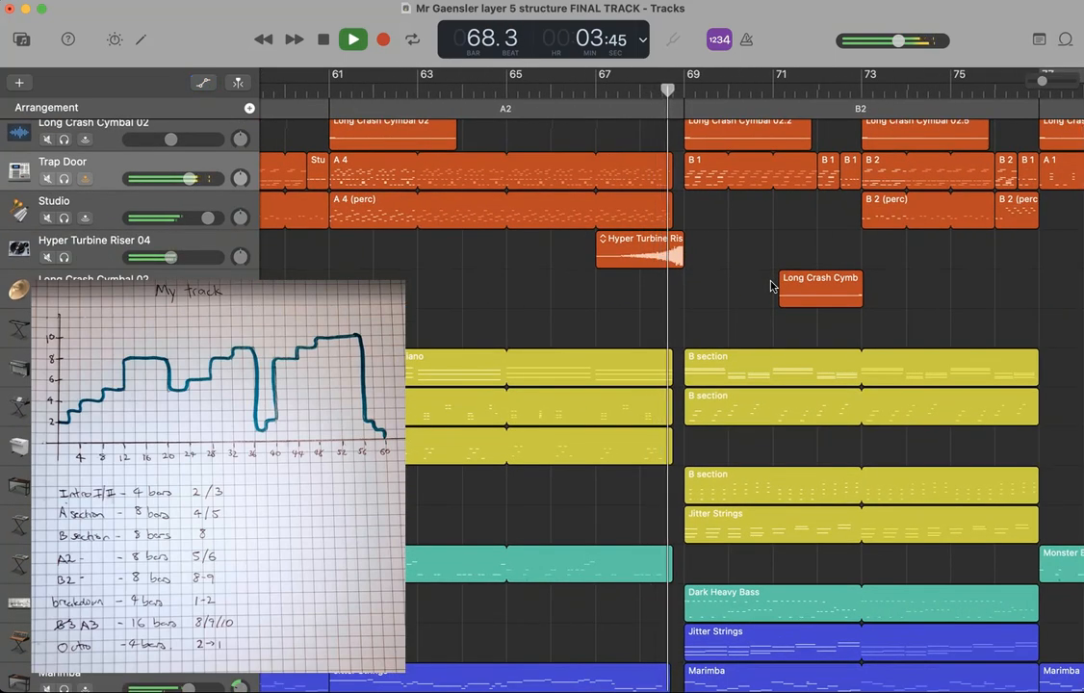
{"action": "scroll", "coordinate": [770, 285], "scroll_direction": "down", "scroll_amount": 8}
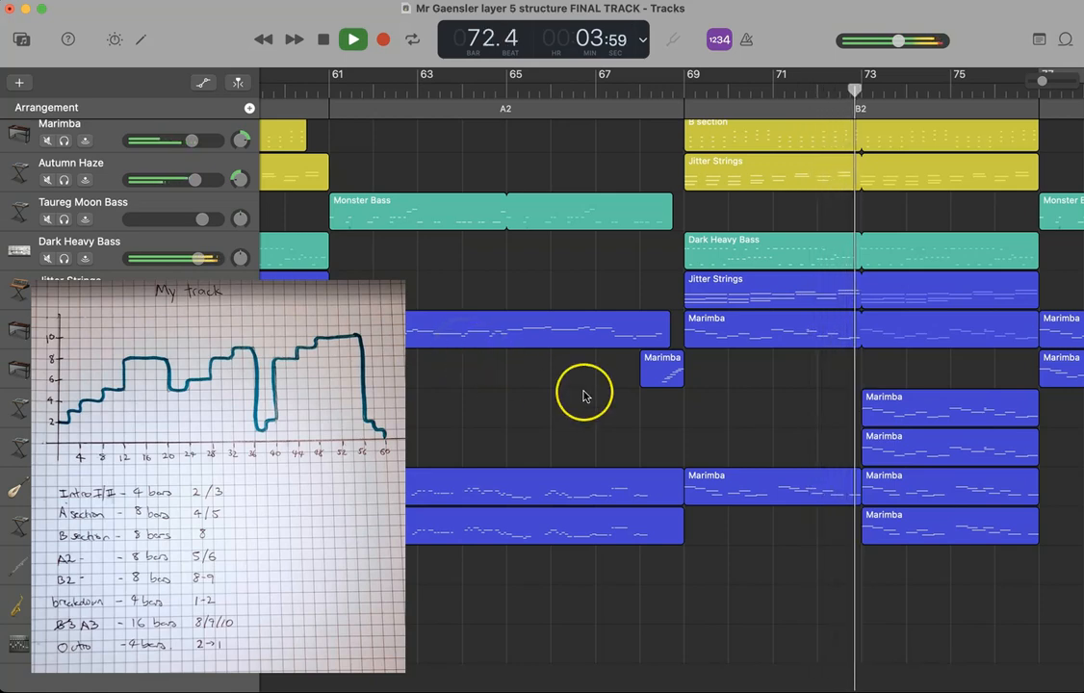
{"action": "scroll", "coordinate": [581, 392], "scroll_direction": "up", "scroll_amount": 10}
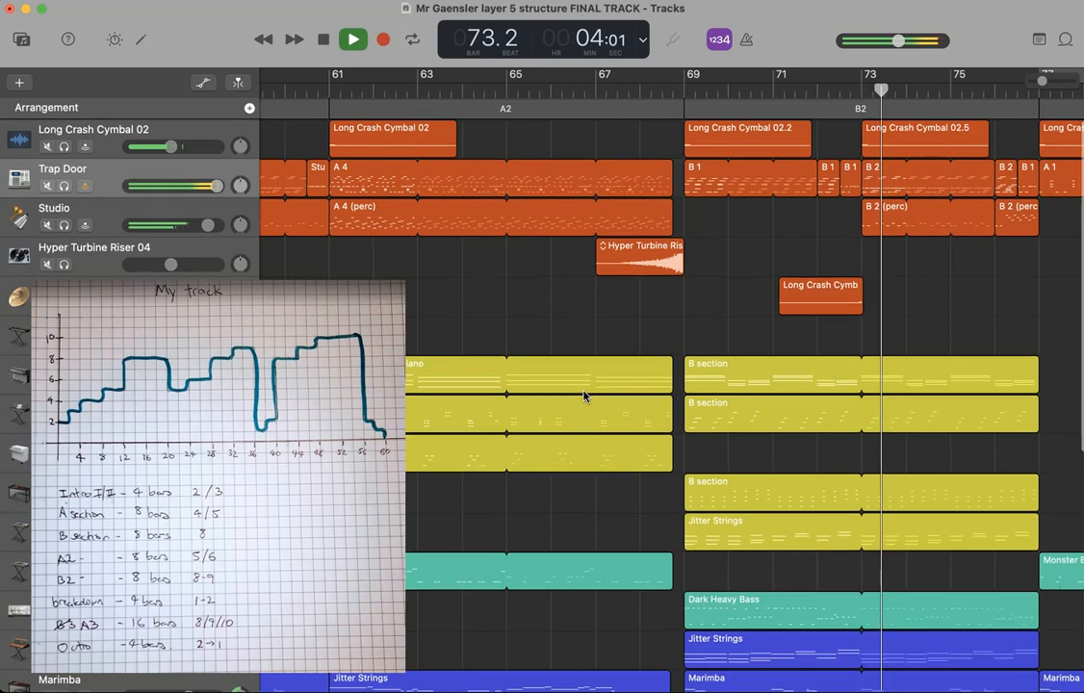
{"action": "scroll", "coordinate": [676, 401], "scroll_direction": "down", "scroll_amount": 1}
{"action": "scroll", "coordinate": [676, 402], "scroll_direction": "right", "scroll_amount": 5}
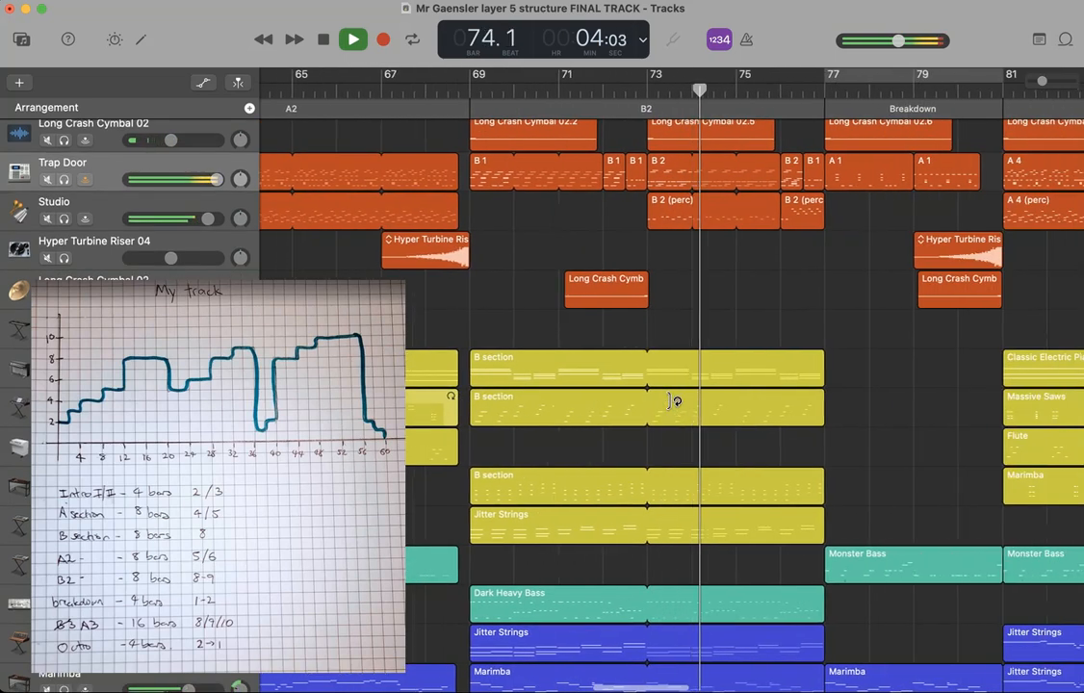
{"action": "double_click", "coordinate": [622, 169]}
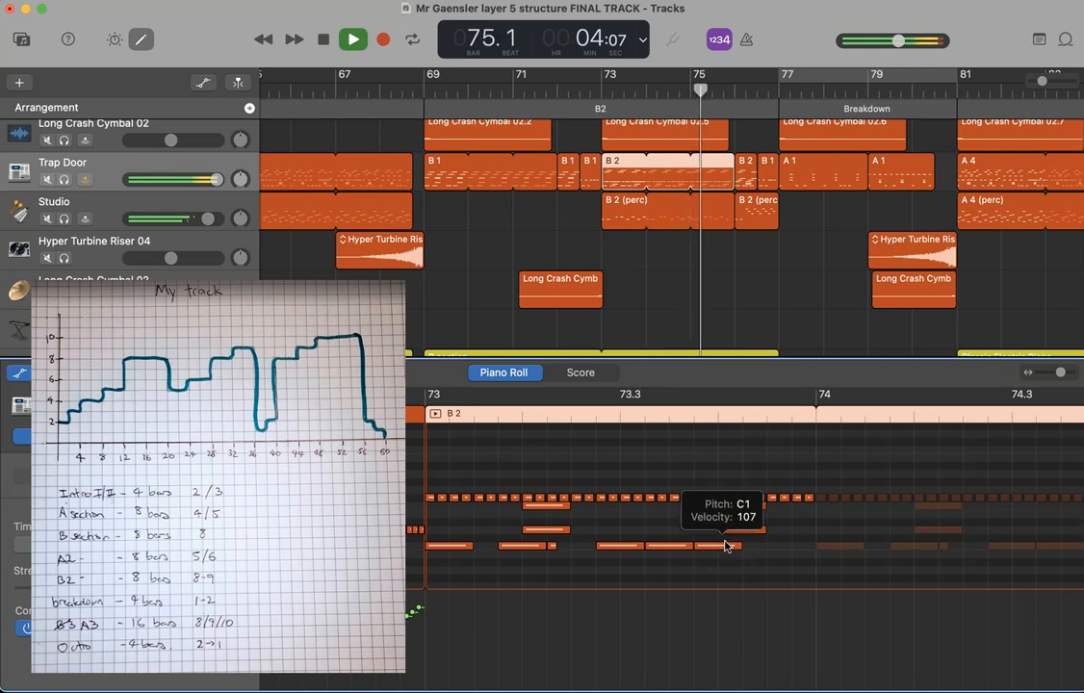
{"action": "scroll", "coordinate": [722, 549], "scroll_direction": "down", "scroll_amount": 5}
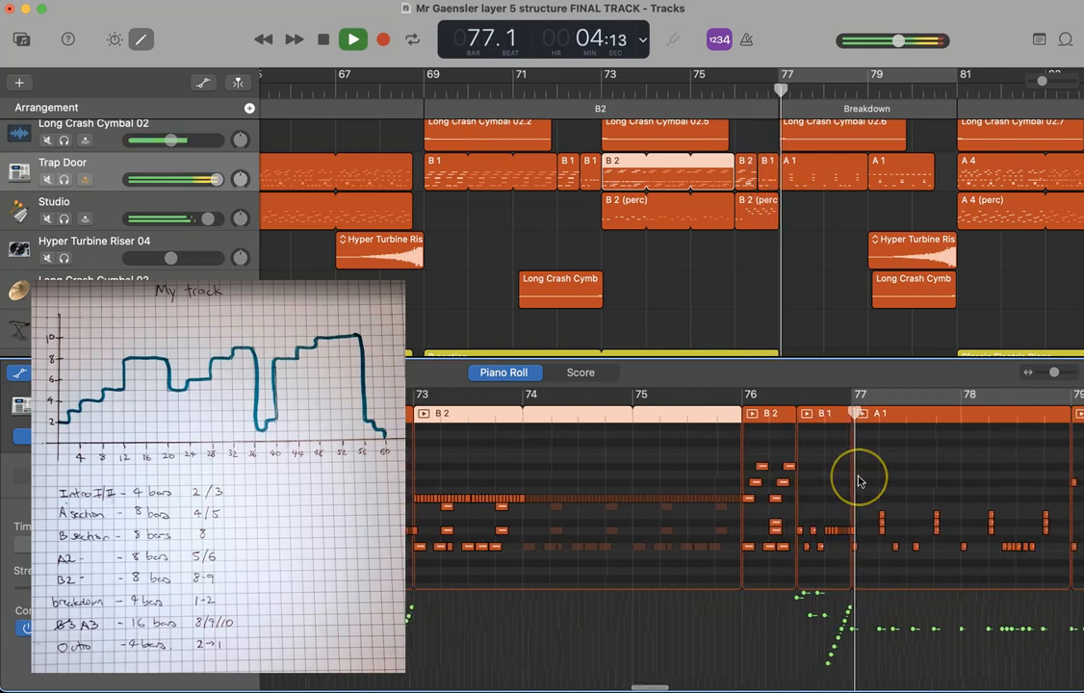
{"action": "key", "text": "e"}
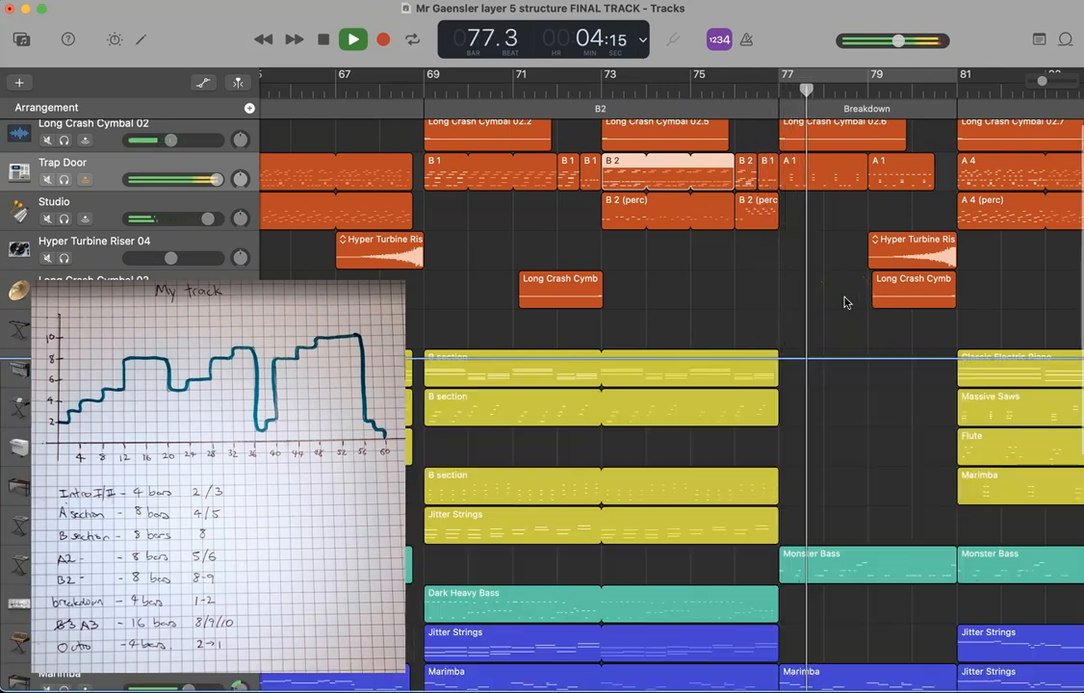
Inspect the Pedalboard effects on the lower Marimba lead track used in the Breakdown
{"action": "scroll", "coordinate": [845, 302], "scroll_direction": "down", "scroll_amount": 8}
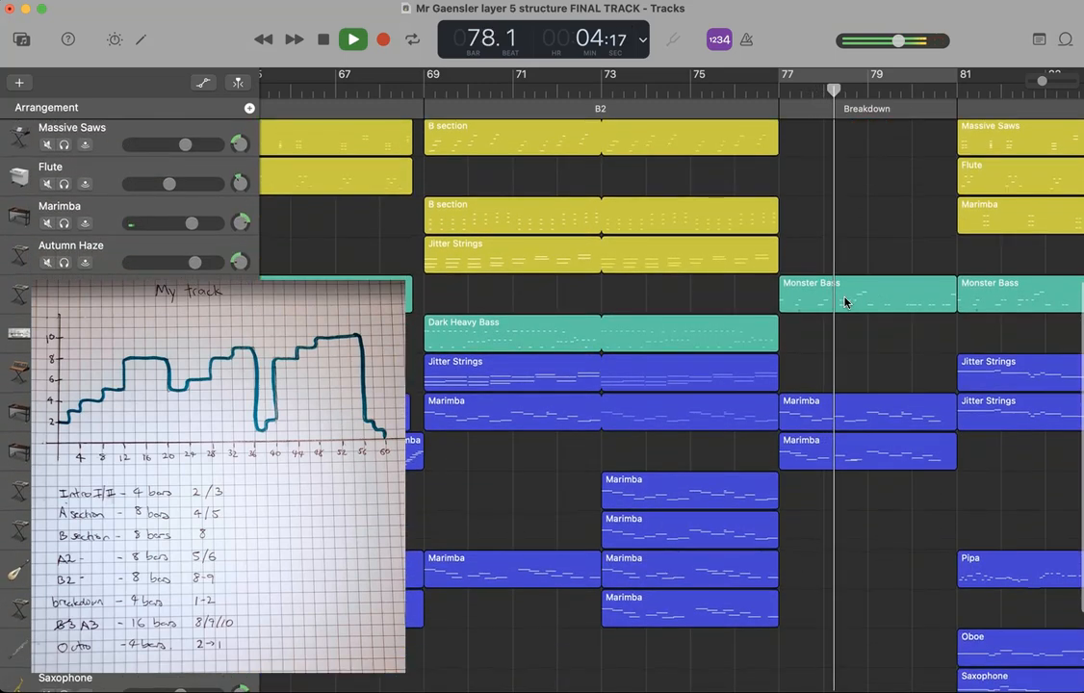
{"action": "double_click", "coordinate": [106, 447]}
{"action": "scroll", "coordinate": [216, 664], "scroll_direction": "down", "scroll_amount": 4}
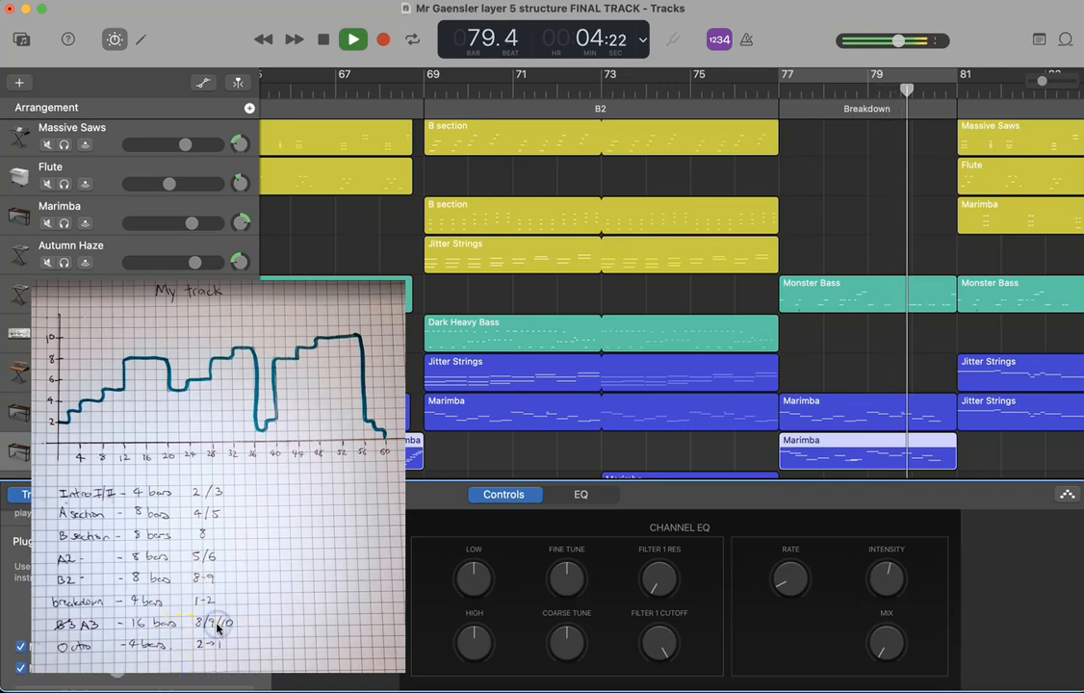
{"action": "left_click", "coordinate": [216, 629]}
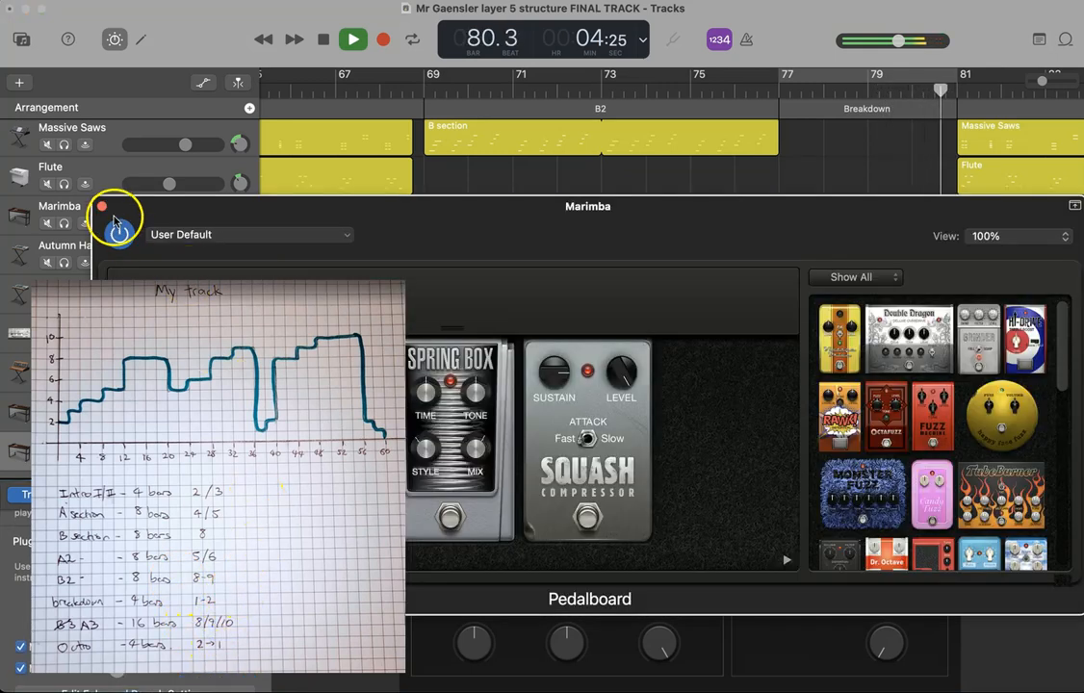
{"action": "left_click", "coordinate": [102, 207]}
Examine the drum, chord, bass and lead tracks across the two A3 sections and into the Outro during playback
{"action": "scroll", "coordinate": [605, 217], "scroll_direction": "right", "scroll_amount": 5}
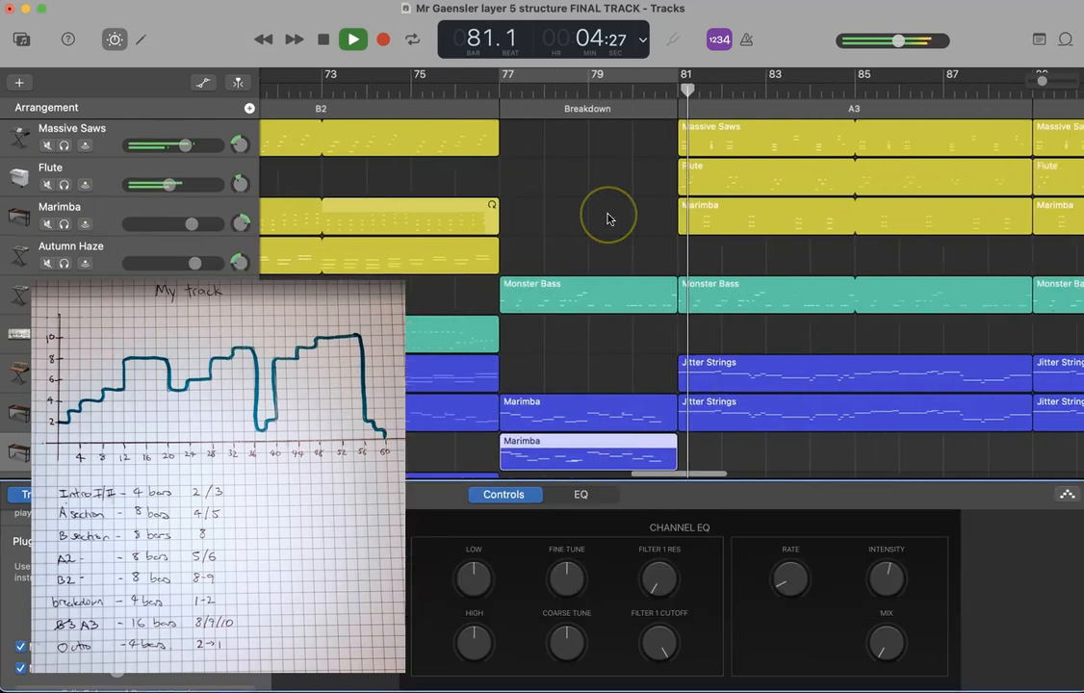
{"action": "scroll", "coordinate": [607, 219], "scroll_direction": "up", "scroll_amount": 5}
{"action": "scroll", "coordinate": [608, 219], "scroll_direction": "up", "scroll_amount": 1}
{"action": "scroll", "coordinate": [608, 221], "scroll_direction": "down", "scroll_amount": 3}
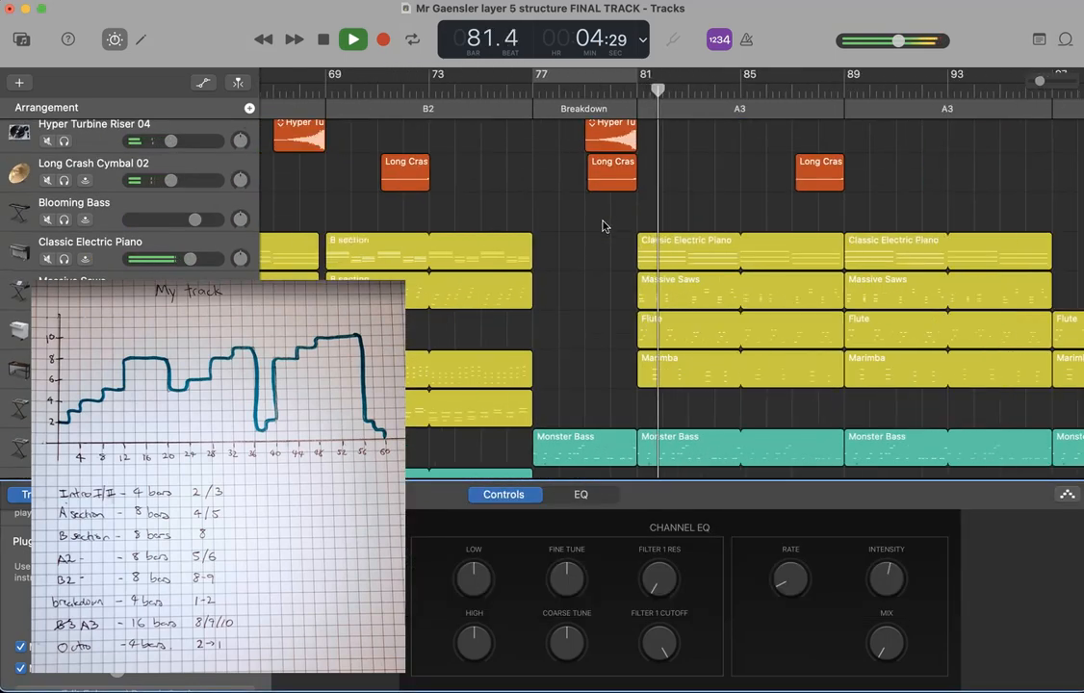
{"action": "scroll", "coordinate": [603, 226], "scroll_direction": "up", "scroll_amount": 3}
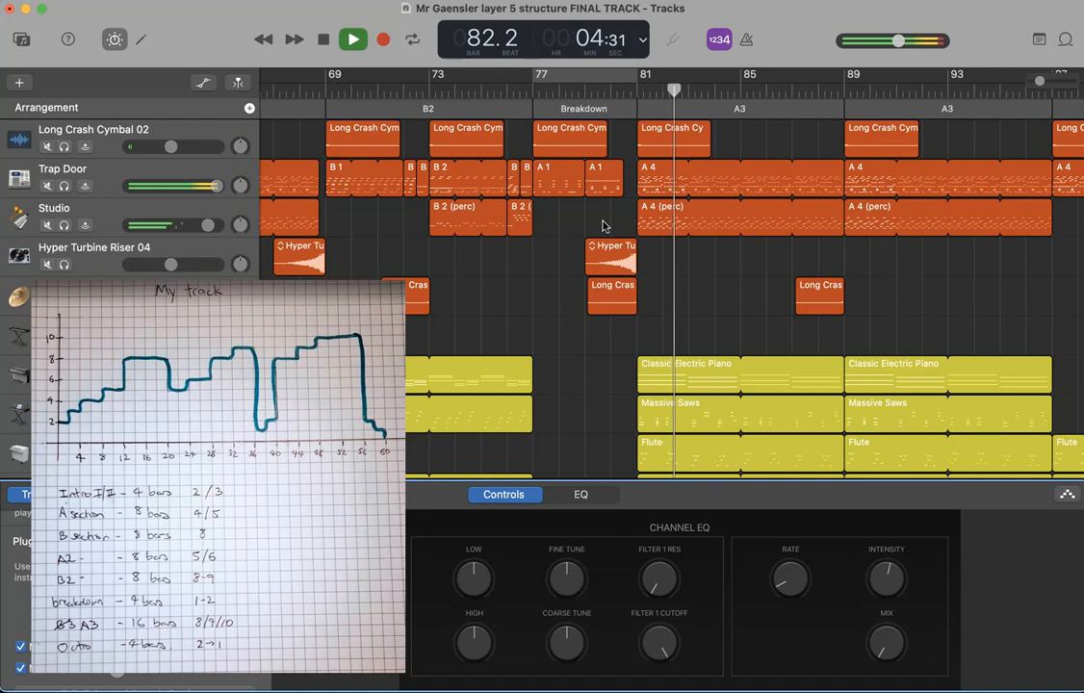
{"action": "scroll", "coordinate": [763, 266], "scroll_direction": "down", "scroll_amount": 5}
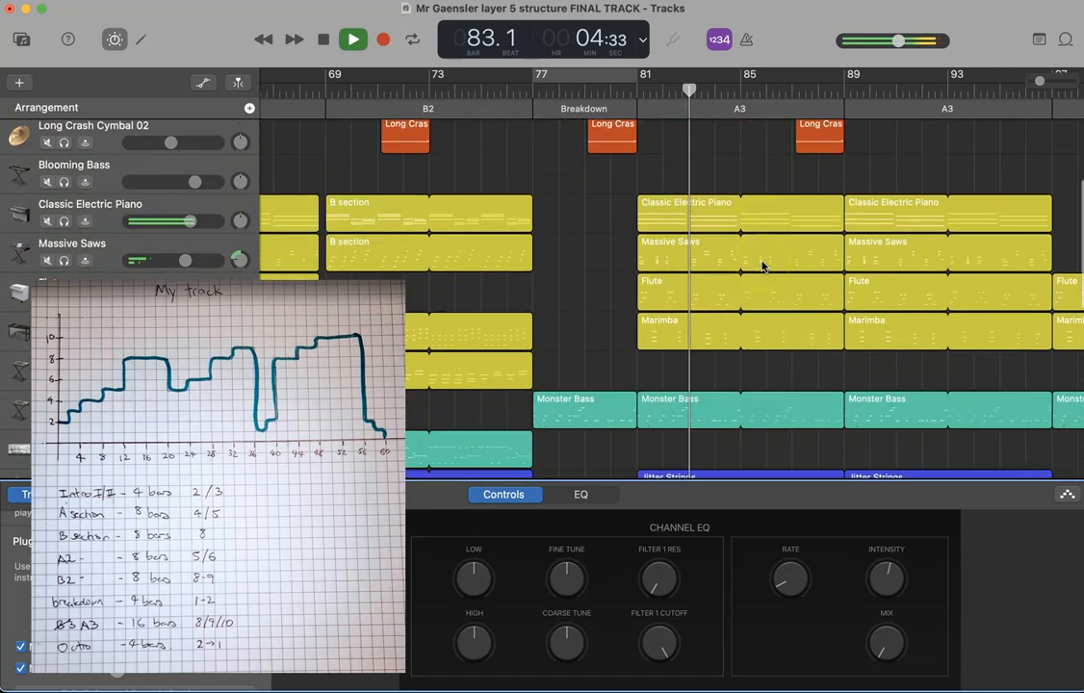
{"action": "scroll", "coordinate": [762, 265], "scroll_direction": "down", "scroll_amount": 7}
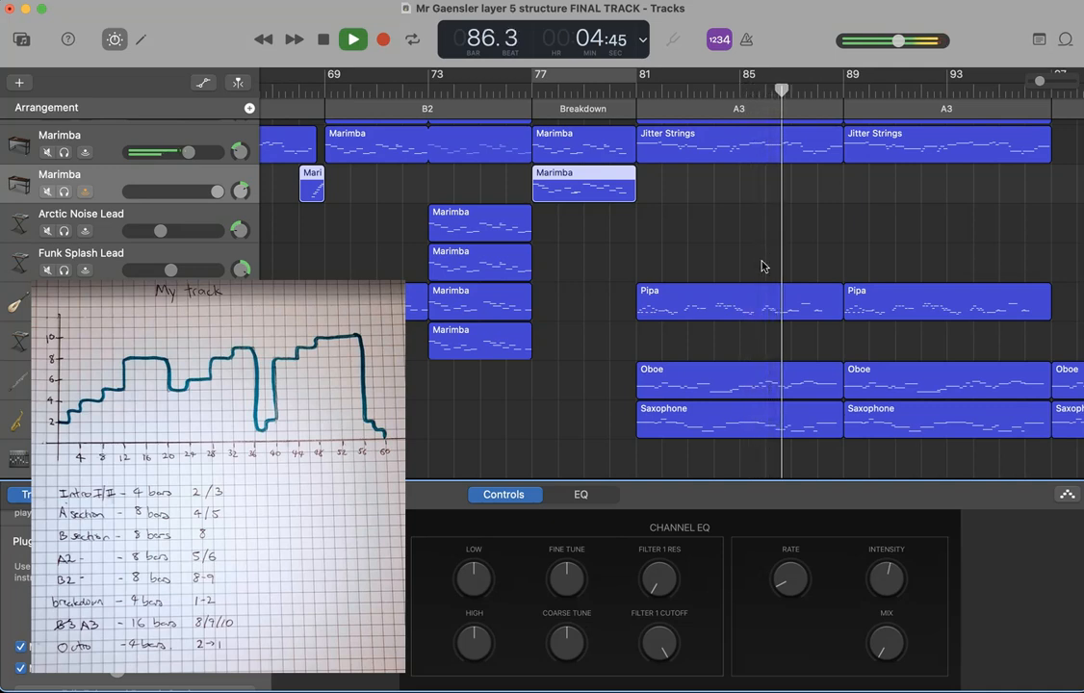
{"action": "scroll", "coordinate": [761, 265], "scroll_direction": "down", "scroll_amount": 3}
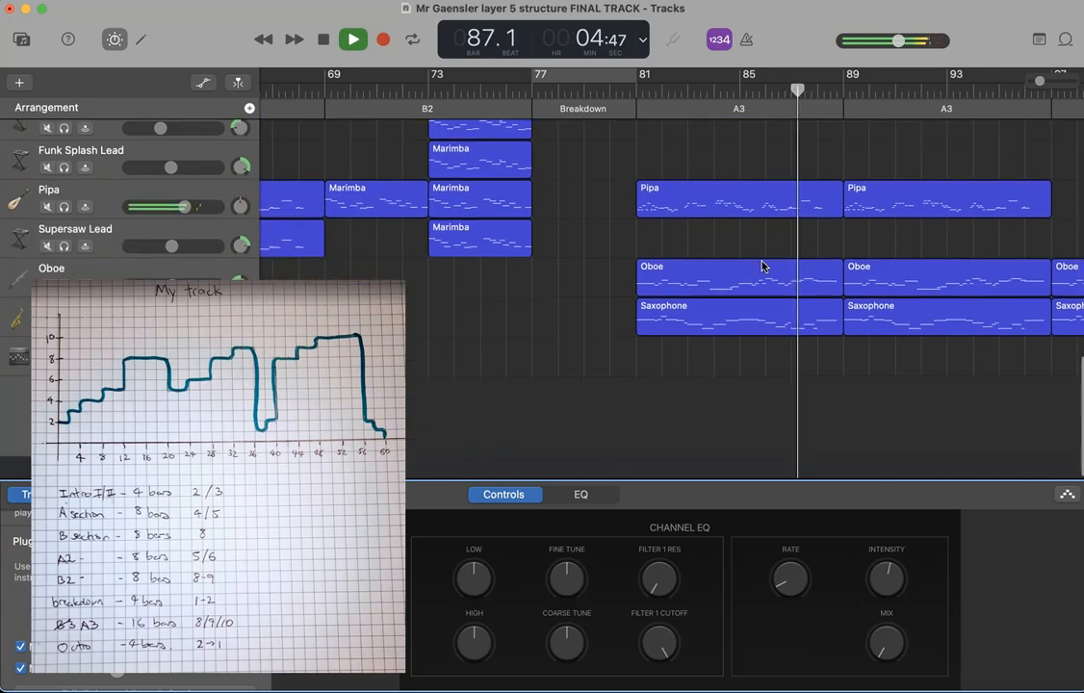
{"action": "scroll", "coordinate": [762, 266], "scroll_direction": "up", "scroll_amount": 6}
{"action": "scroll", "coordinate": [762, 265], "scroll_direction": "right", "scroll_amount": 4}
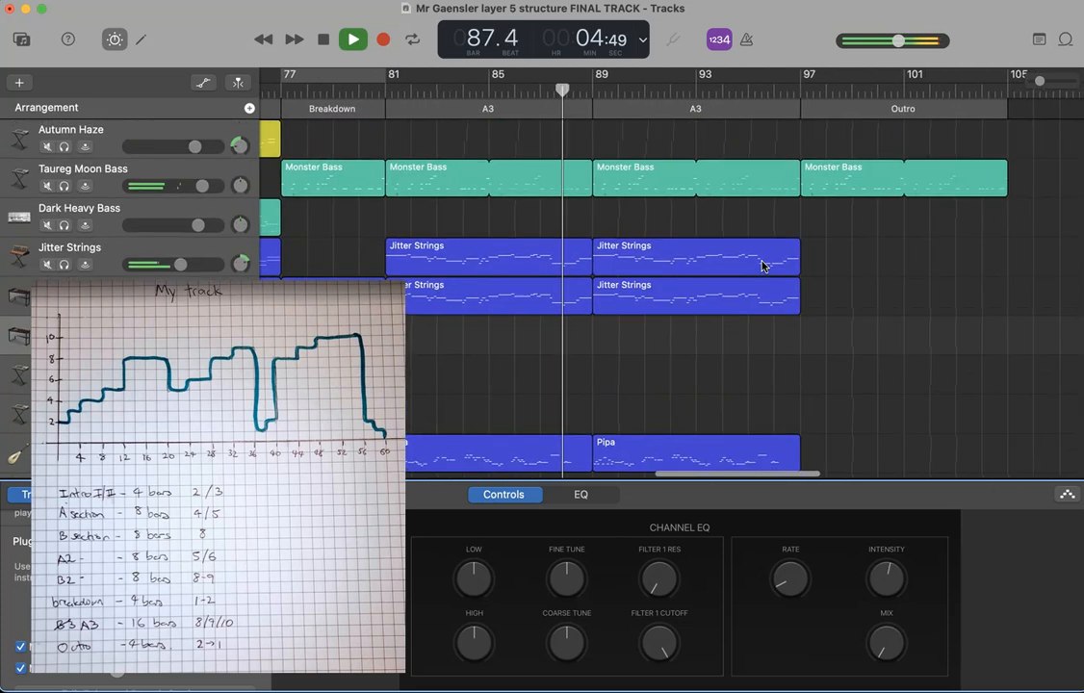
Show the track automation and examine the volume curves, including the Oboe and Saxophone in the Outro
{"action": "key", "text": "a"}
{"action": "scroll", "coordinate": [762, 265], "scroll_direction": "down", "scroll_amount": 10}
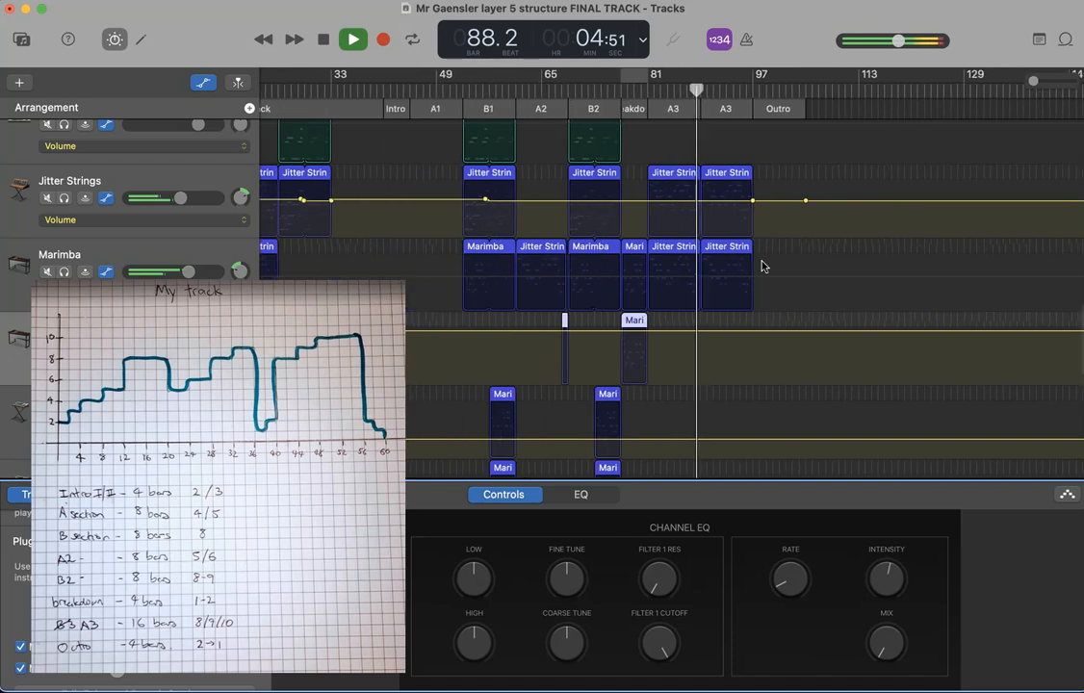
{"action": "scroll", "coordinate": [762, 266], "scroll_direction": "down", "scroll_amount": 12}
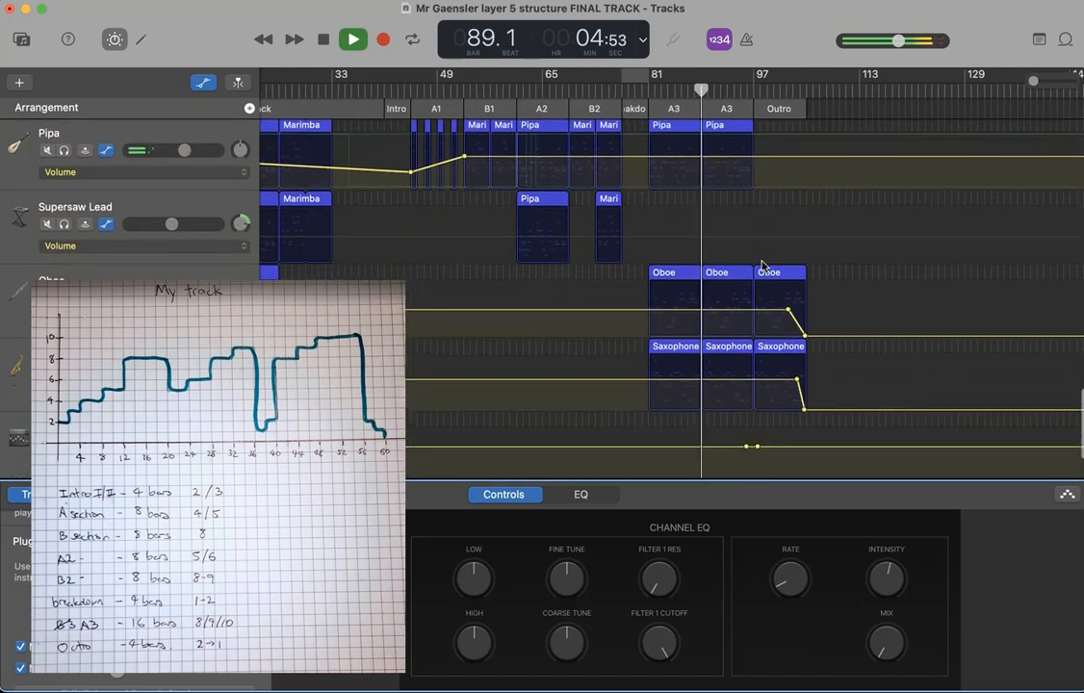
Examine the Trap Door track's volume automation across the two A3 sections and into the Outro
{"action": "scroll", "coordinate": [762, 266], "scroll_direction": "up", "scroll_amount": 12}
{"action": "scroll", "coordinate": [762, 266], "scroll_direction": "up", "scroll_amount": 10}
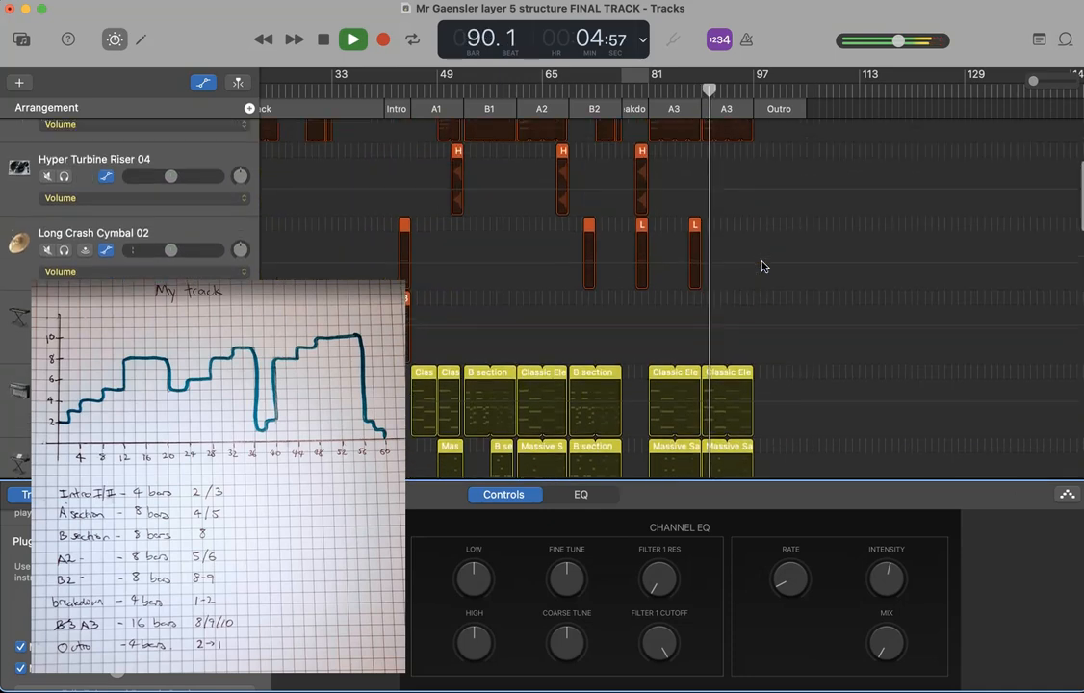
{"action": "scroll", "coordinate": [762, 265], "scroll_direction": "up", "scroll_amount": 4}
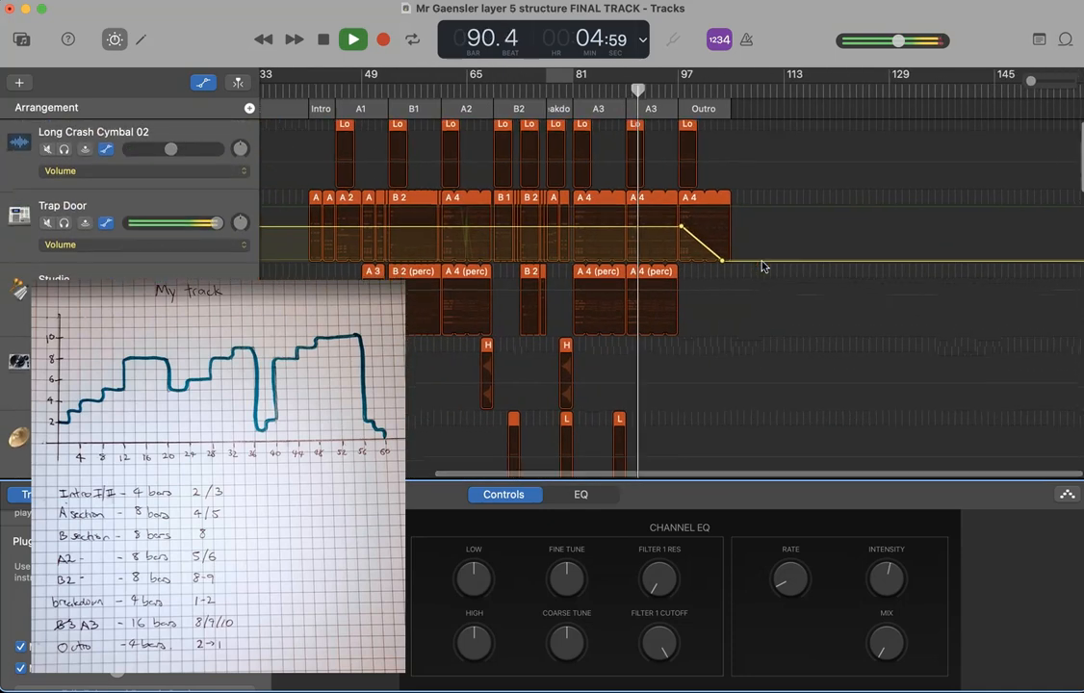
{"action": "scroll", "coordinate": [761, 266], "scroll_direction": "down", "scroll_amount": 3}
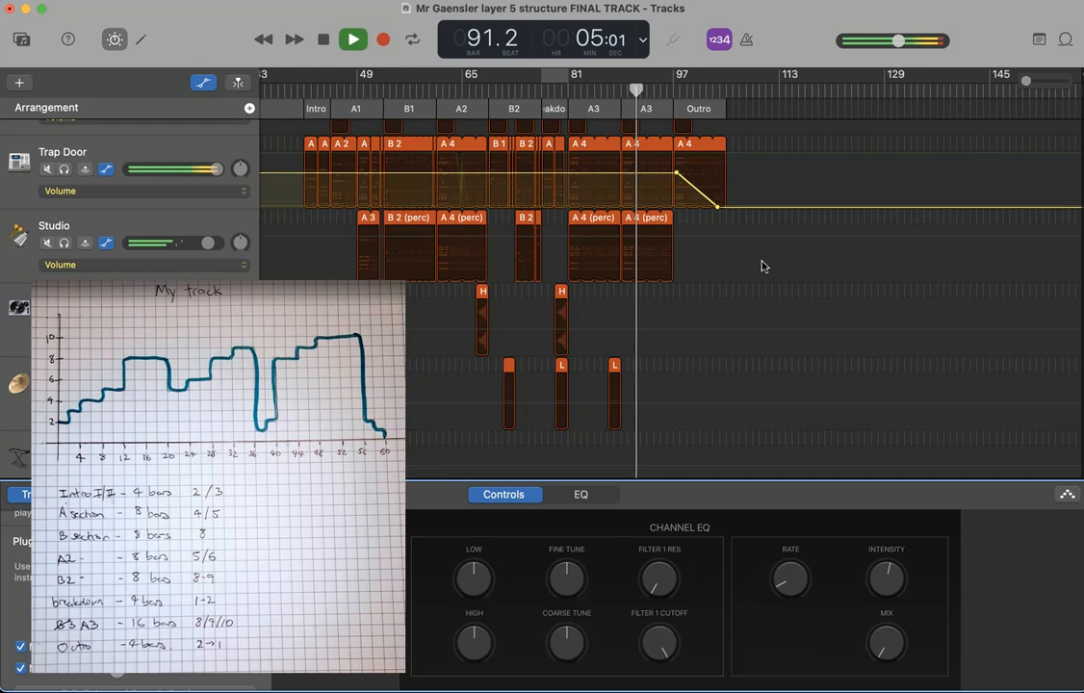
{"action": "scroll", "coordinate": [762, 265], "scroll_direction": "up", "scroll_amount": 3}
{"action": "scroll", "coordinate": [762, 266], "scroll_direction": "up", "scroll_amount": 2}
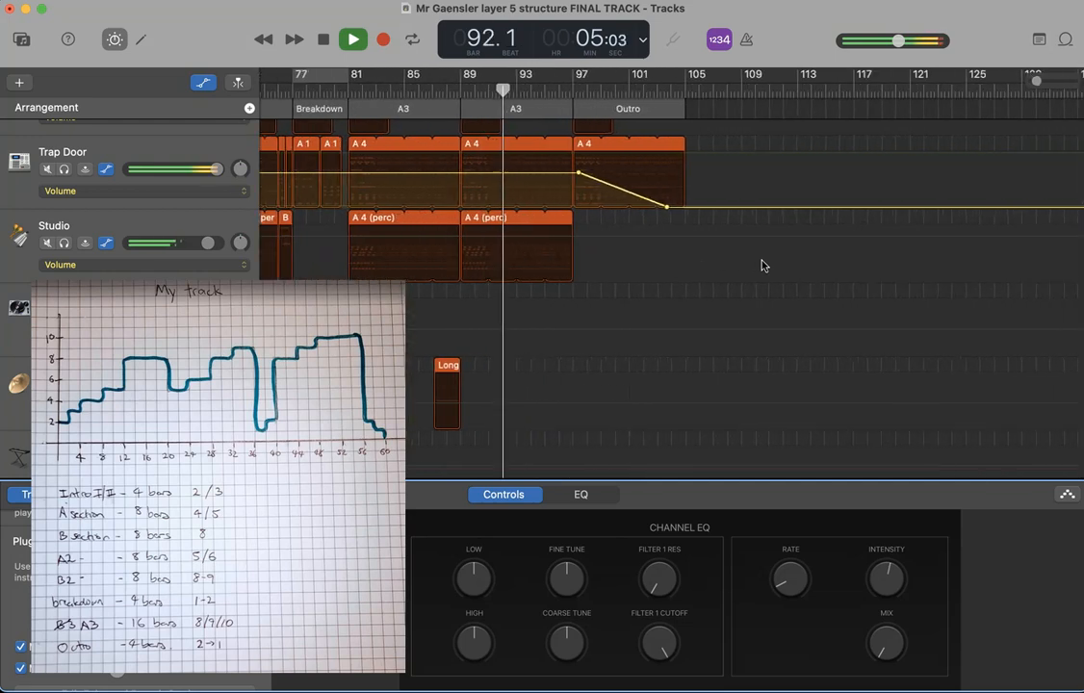
Hide the track automation and examine the drum, Flute, Marimba, bass, Oboe and Saxophone layers in the Outro during playback
{"action": "key", "text": "a"}
{"action": "left_click", "coordinate": [738, 262]}
{"action": "scroll", "coordinate": [727, 269], "scroll_direction": "down", "scroll_amount": 1}
{"action": "scroll", "coordinate": [727, 269], "scroll_direction": "up", "scroll_amount": 1}
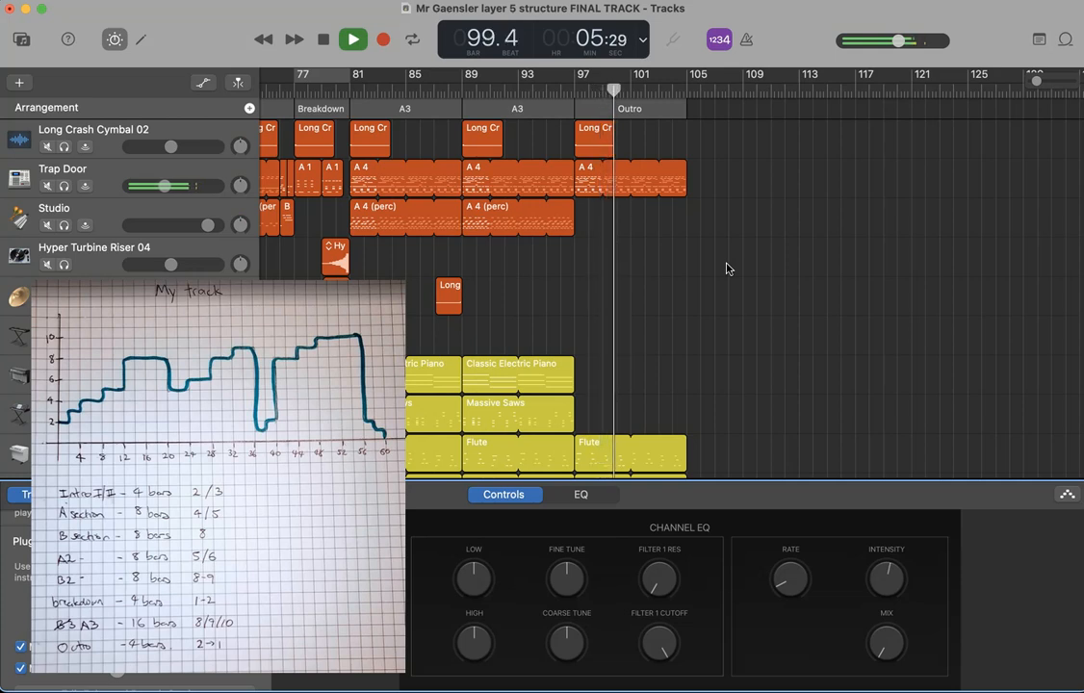
{"action": "scroll", "coordinate": [727, 268], "scroll_direction": "down", "scroll_amount": 10}
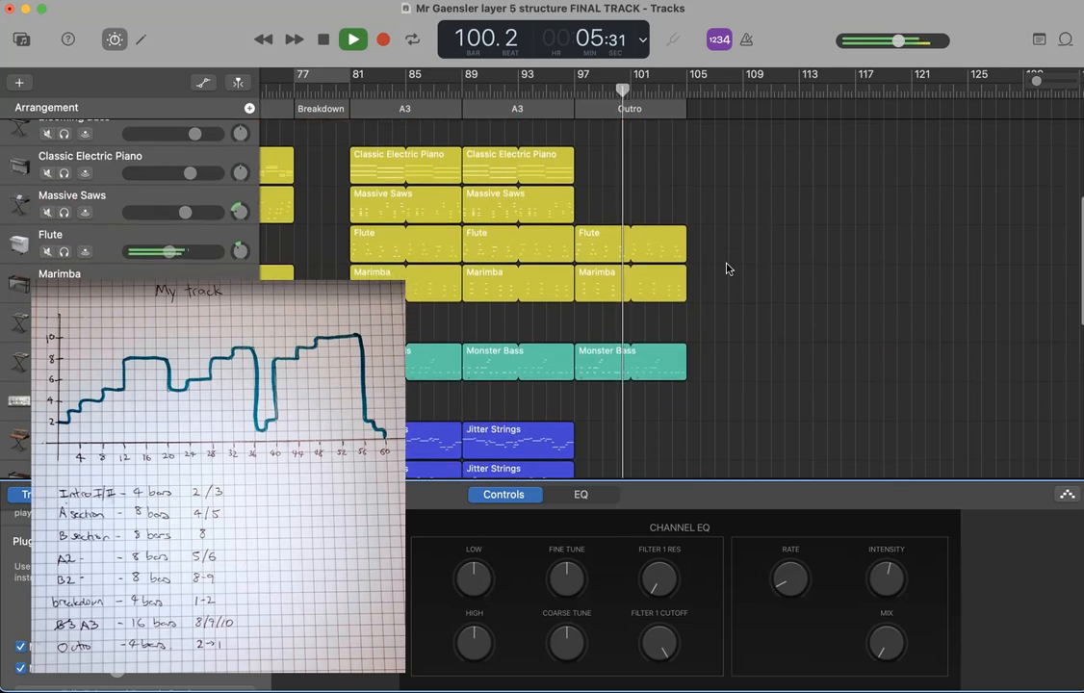
{"action": "scroll", "coordinate": [727, 268], "scroll_direction": "down", "scroll_amount": 5}
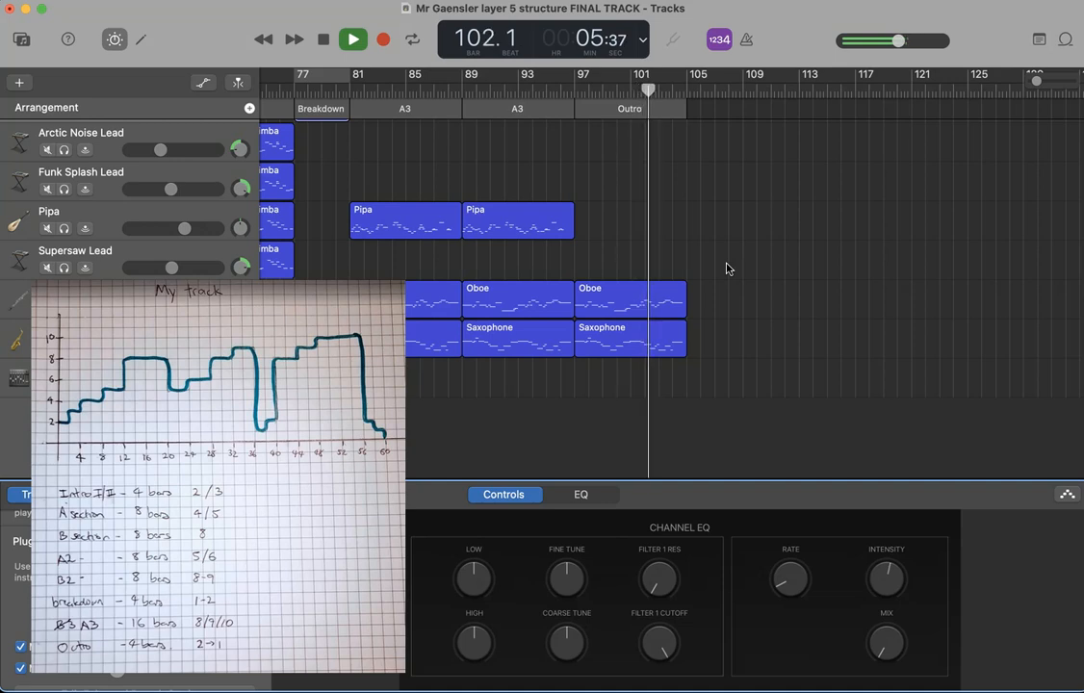
{"action": "scroll", "coordinate": [727, 269], "scroll_direction": "up", "scroll_amount": 8}
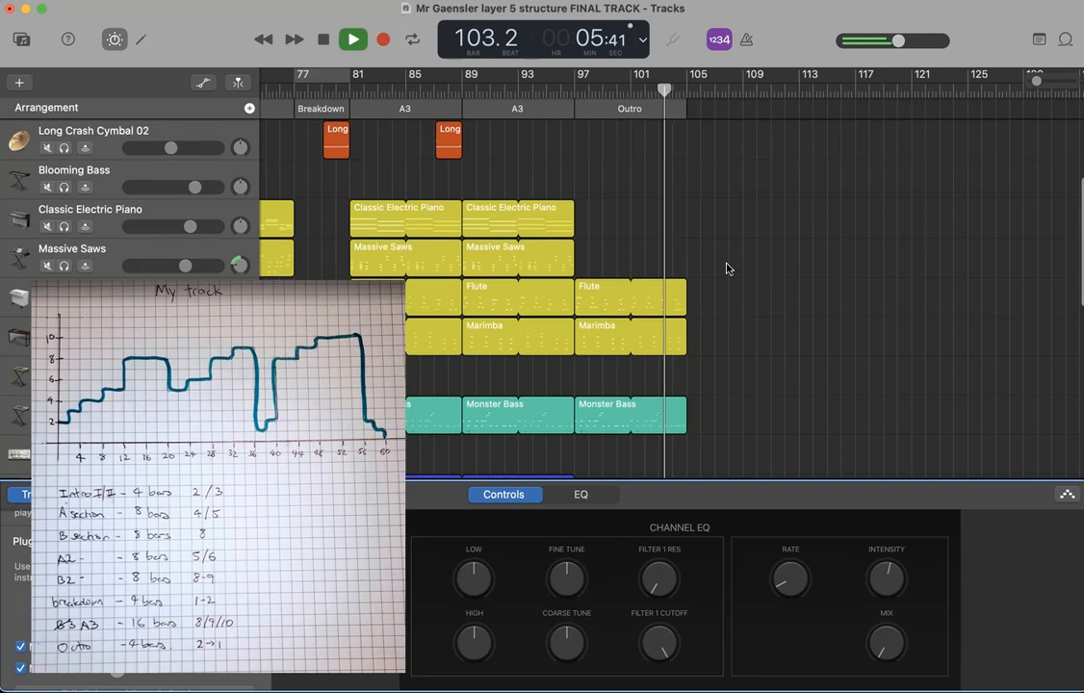
{"action": "scroll", "coordinate": [727, 268], "scroll_direction": "up", "scroll_amount": 5}
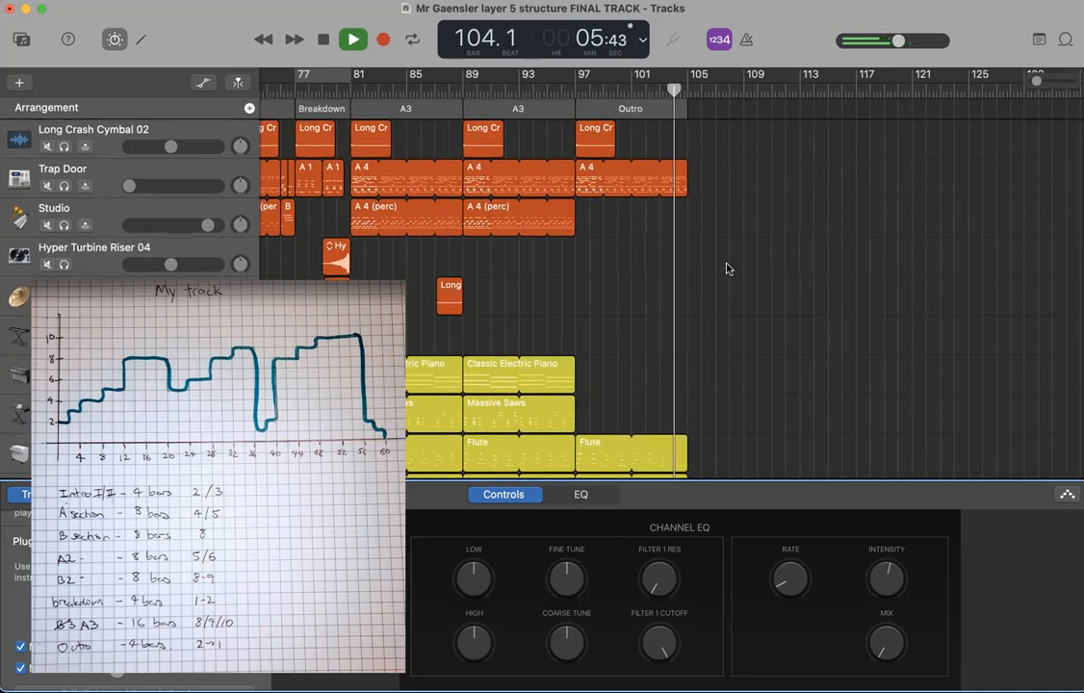
{"action": "scroll", "coordinate": [727, 269], "scroll_direction": "down", "scroll_amount": 15}
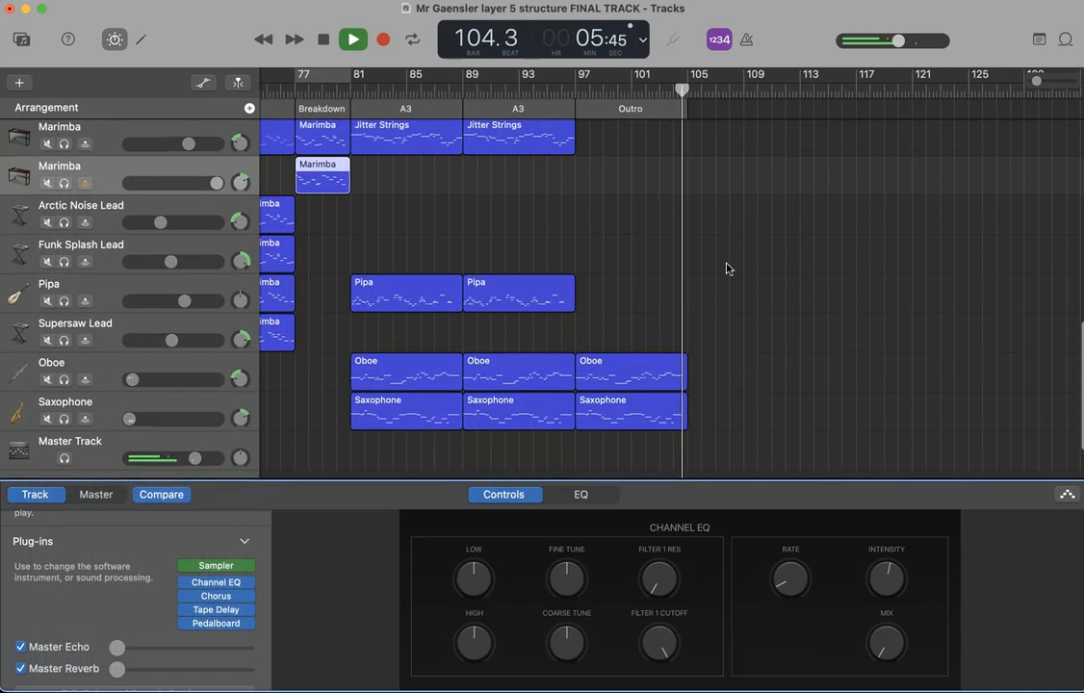
{"action": "scroll", "coordinate": [727, 269], "scroll_direction": "up", "scroll_amount": 15}
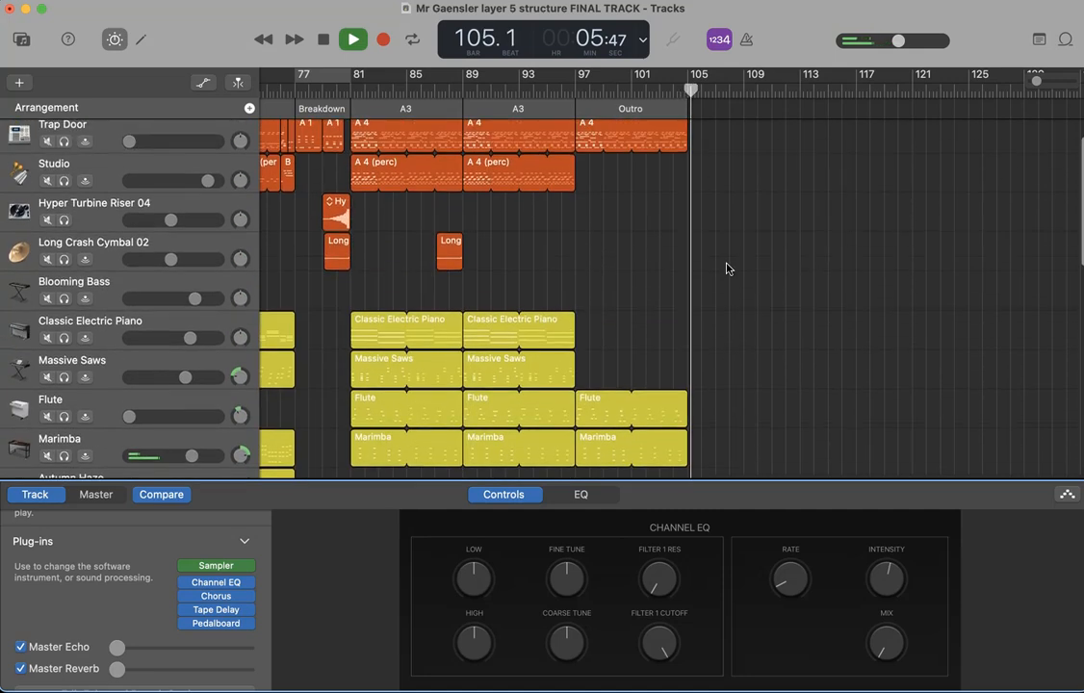